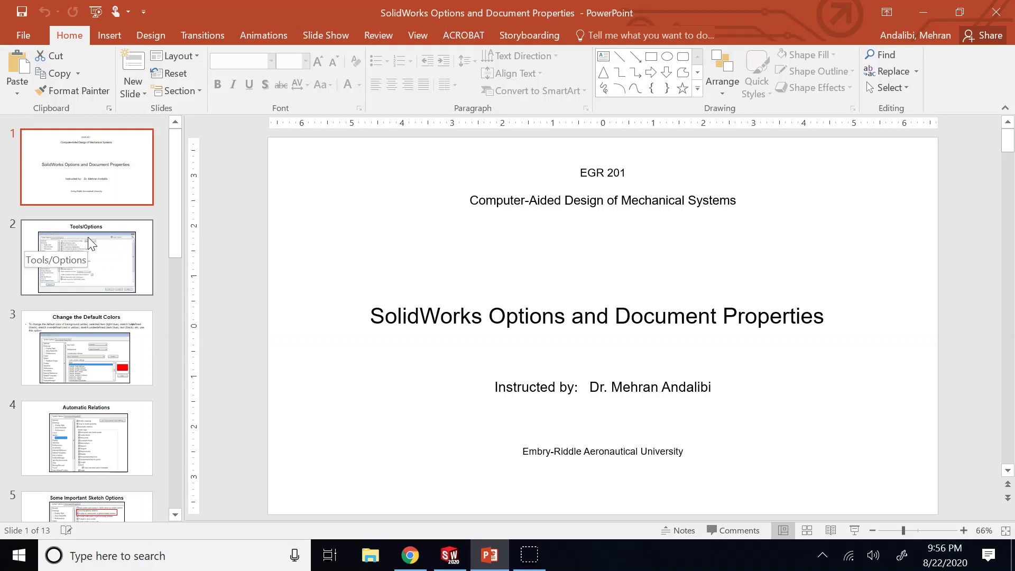
Show the Tools/Options slide, open the Change the Default Colors slide and read through its list of default background, selection, sketch and text colors.
click(88, 241)
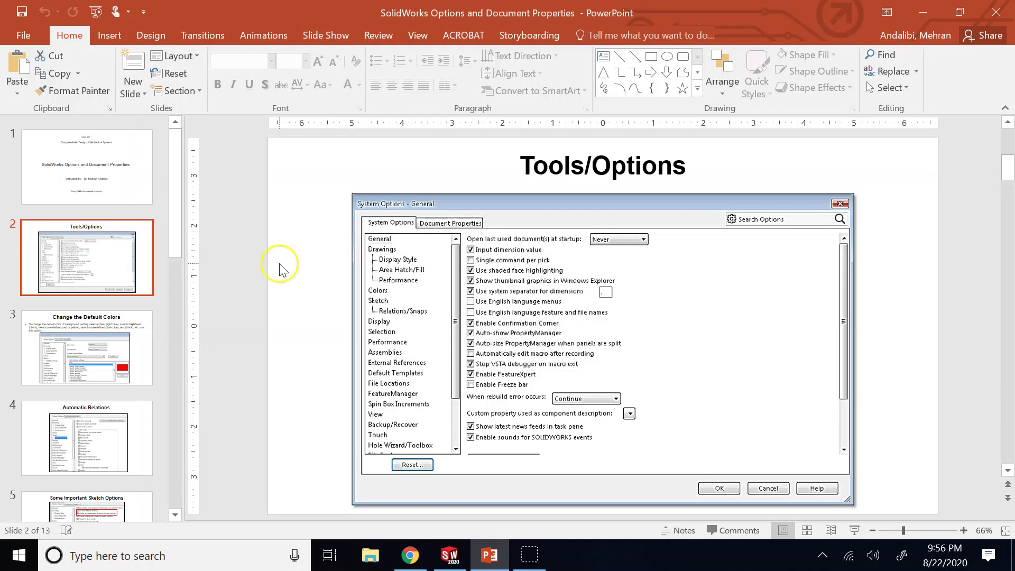
click(60, 353)
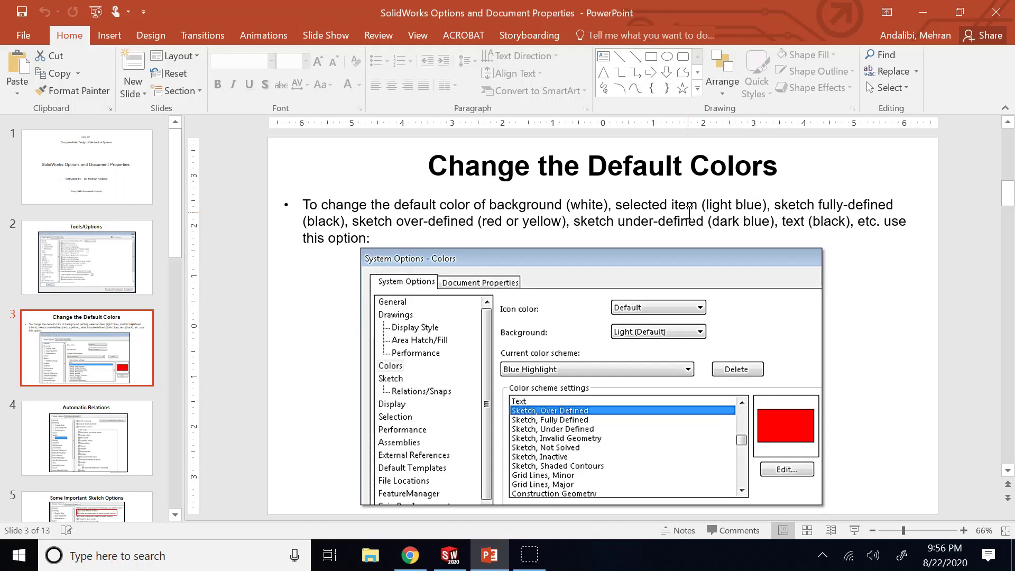
click(715, 207)
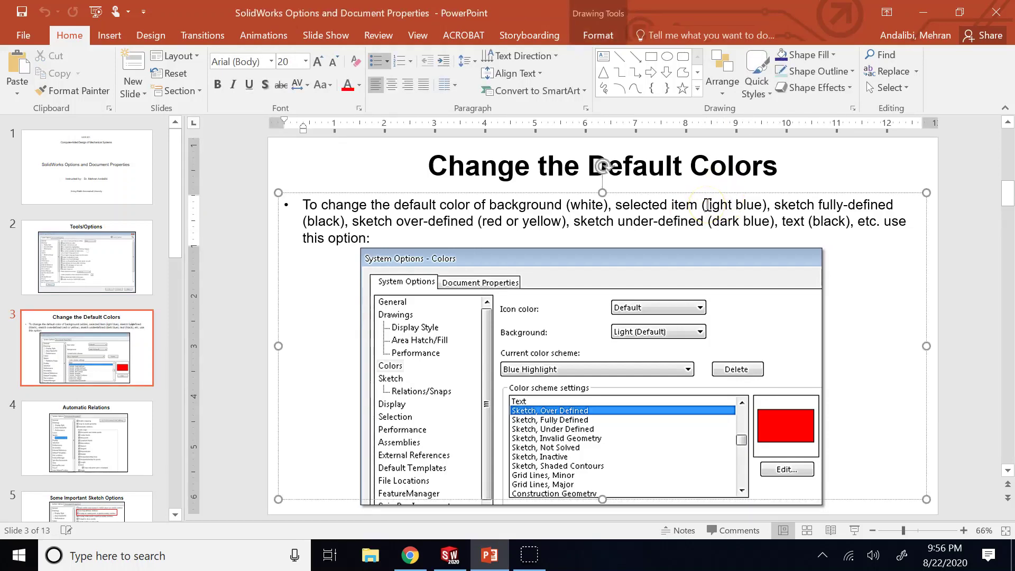
drag(707, 205, 757, 211)
click(796, 227)
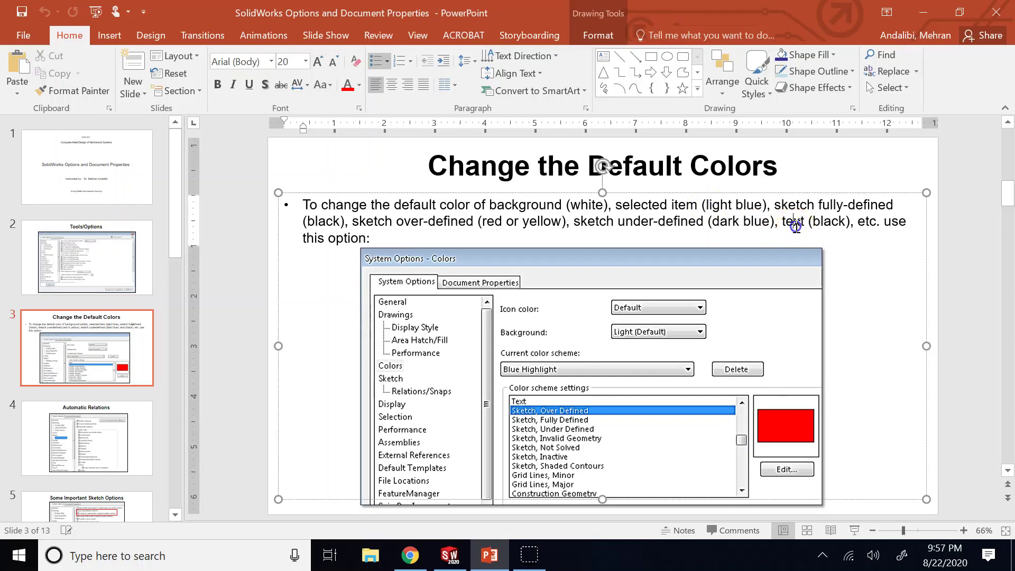
click(777, 207)
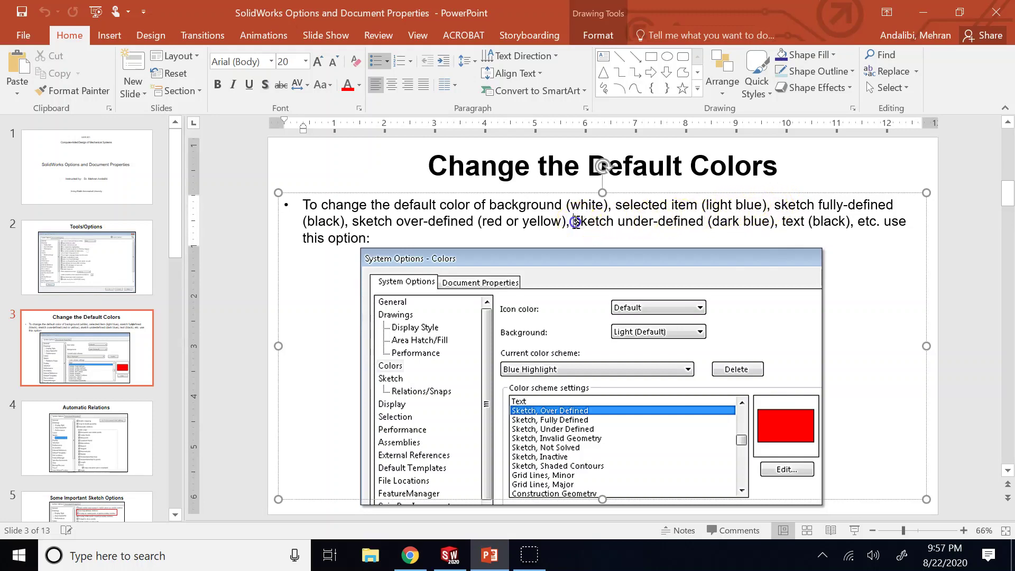
drag(575, 221, 656, 218)
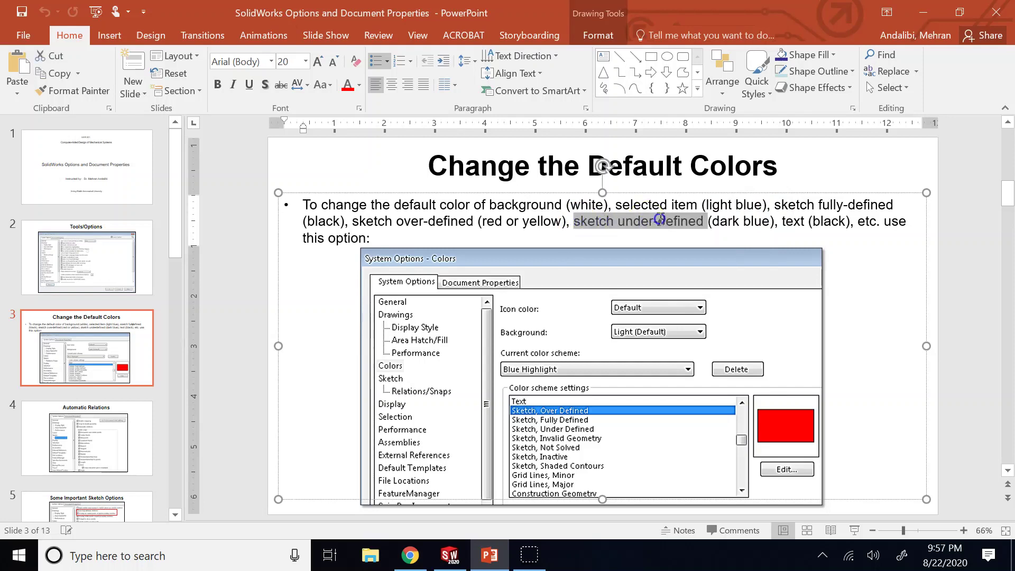
click(760, 236)
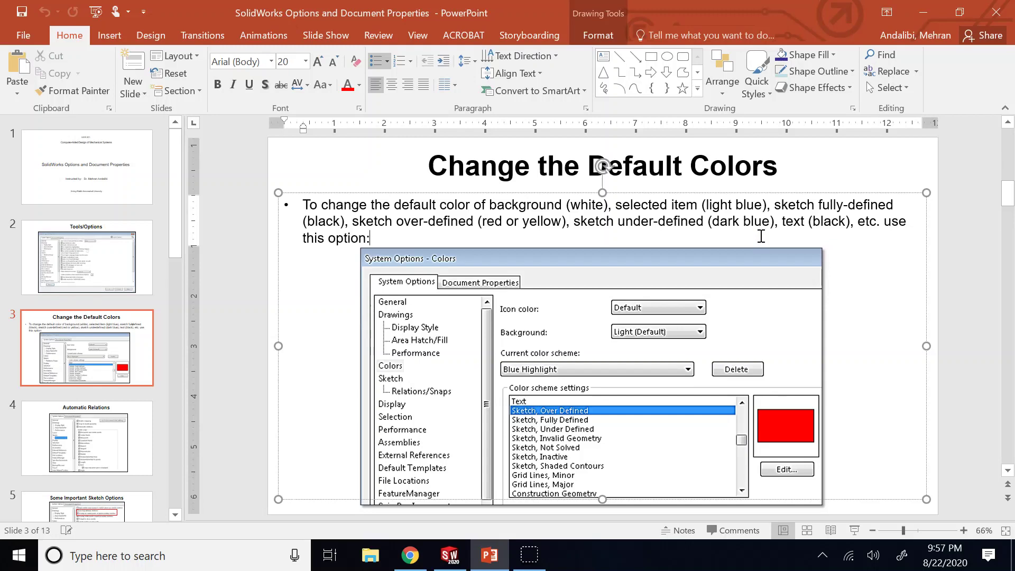
click(739, 224)
click(613, 229)
click(828, 201)
click(472, 223)
click(640, 228)
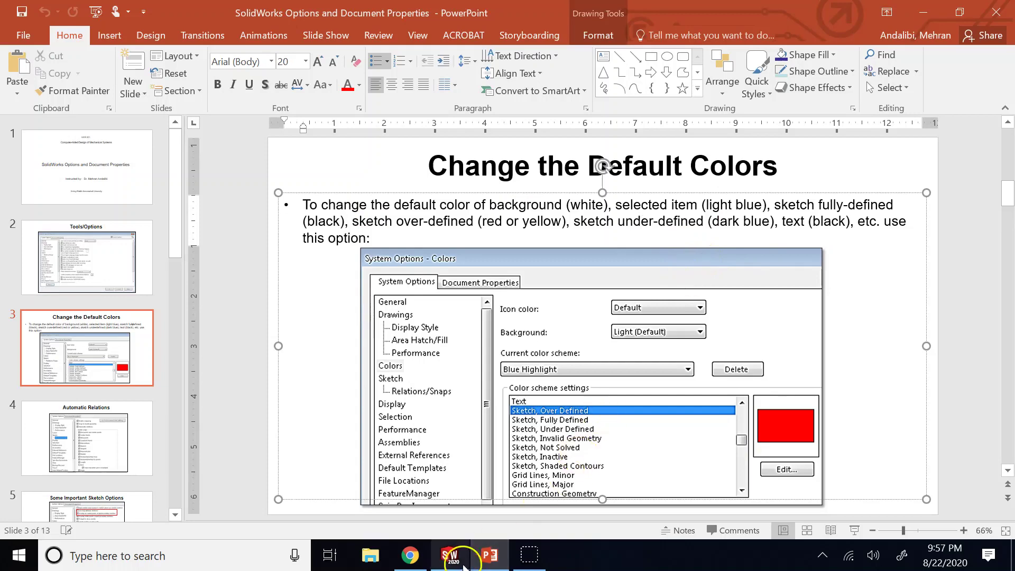
Switch to SOLIDWORKS and look through the list of background scenes available for the part.
click(450, 555)
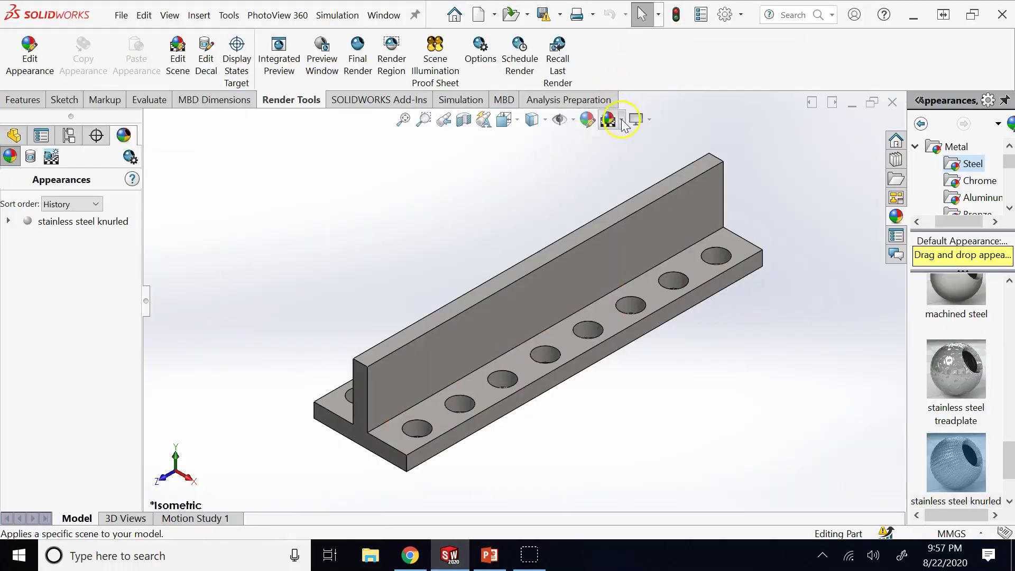
click(622, 119)
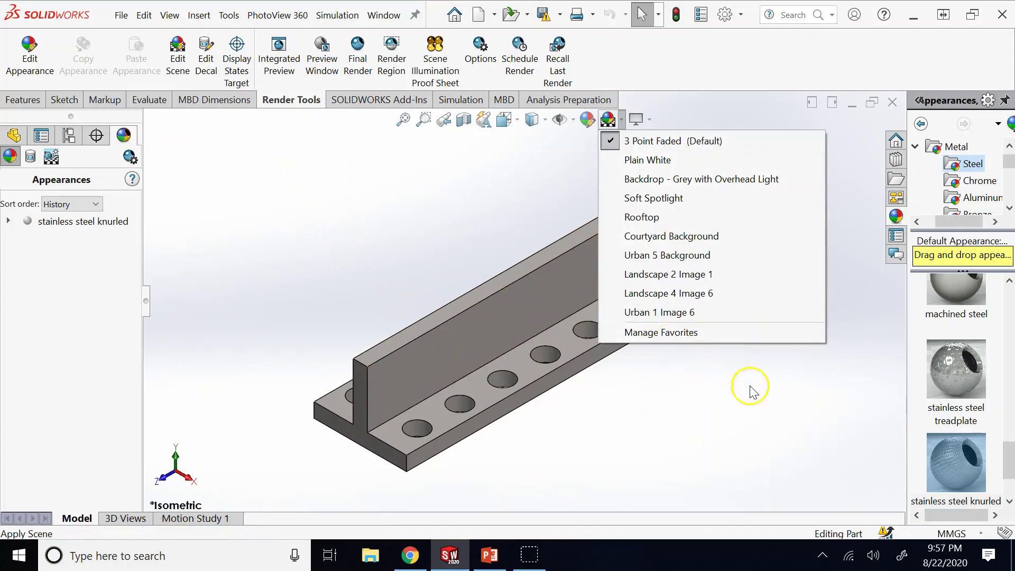
click(466, 203)
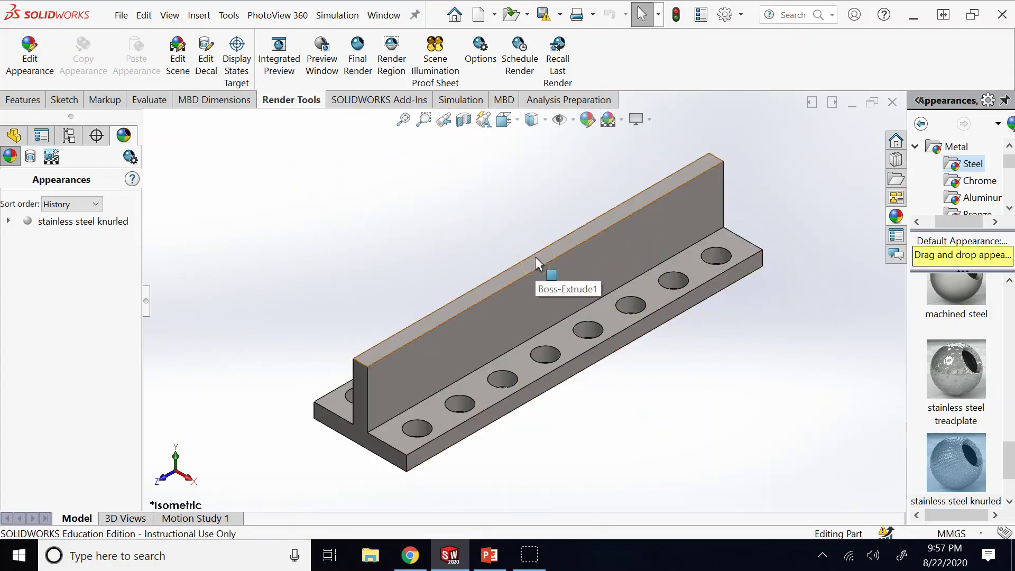
Switch back to PowerPoint and review the title and System Options picture on the Change the Default Colors slide.
click(454, 561)
click(490, 555)
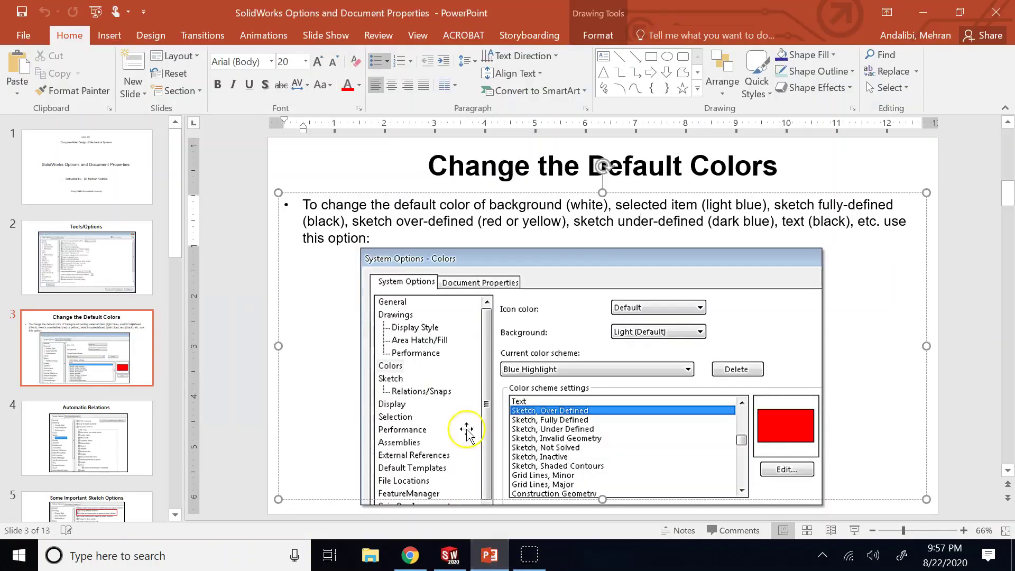
click(677, 164)
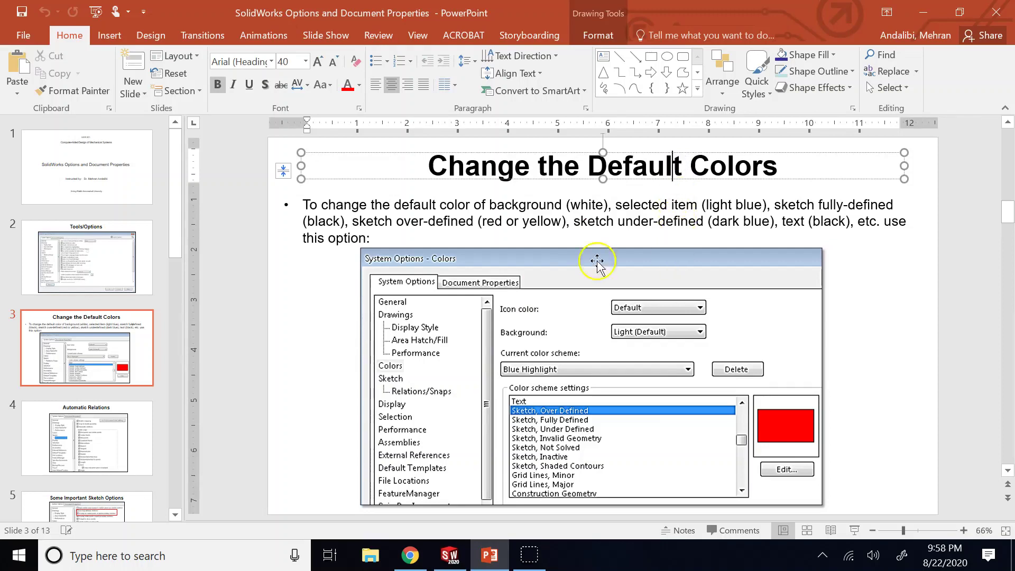
click(407, 312)
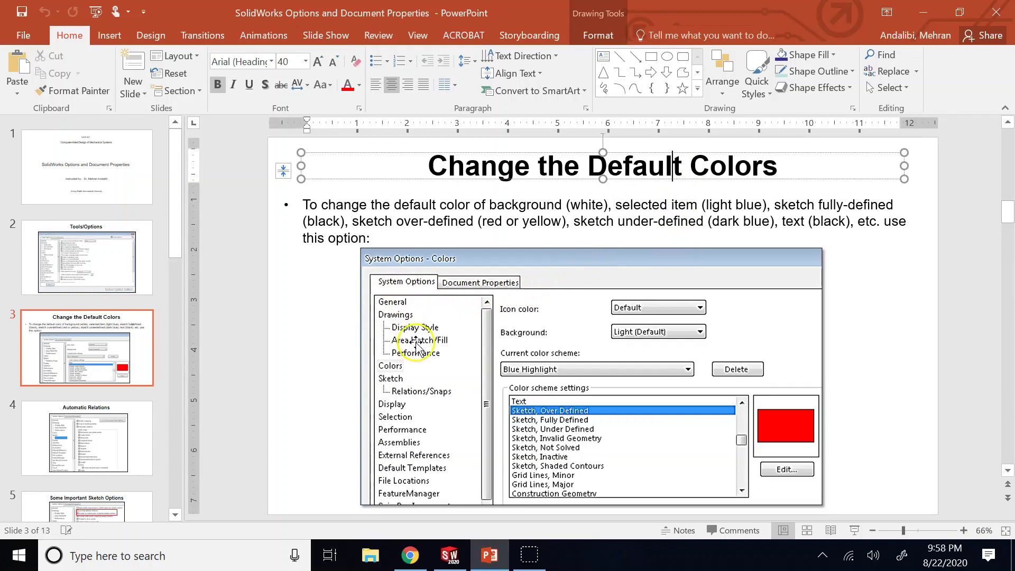
Switch to SOLIDWORKS, show the part's feature tree and open the program options.
click(451, 556)
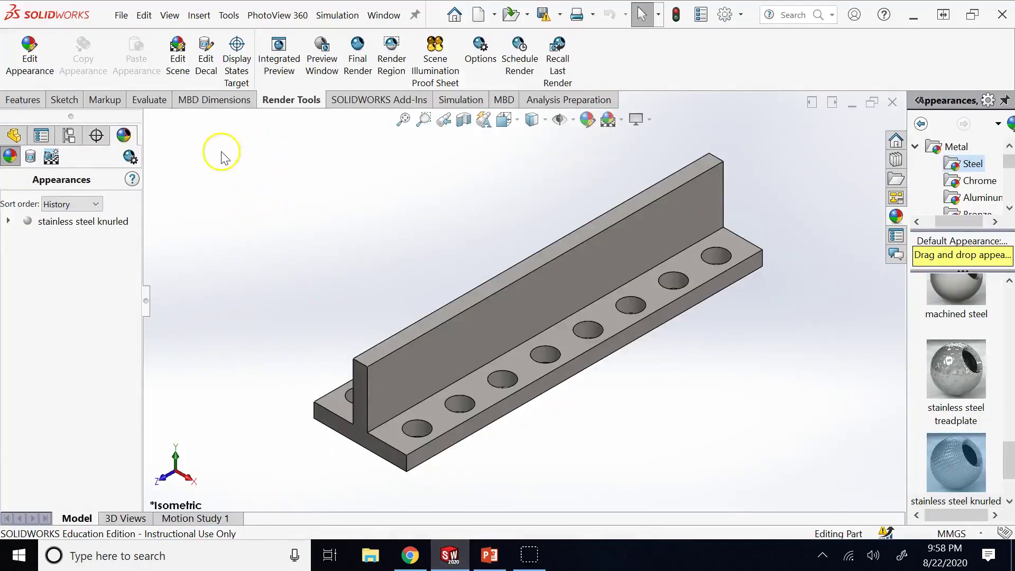
click(14, 135)
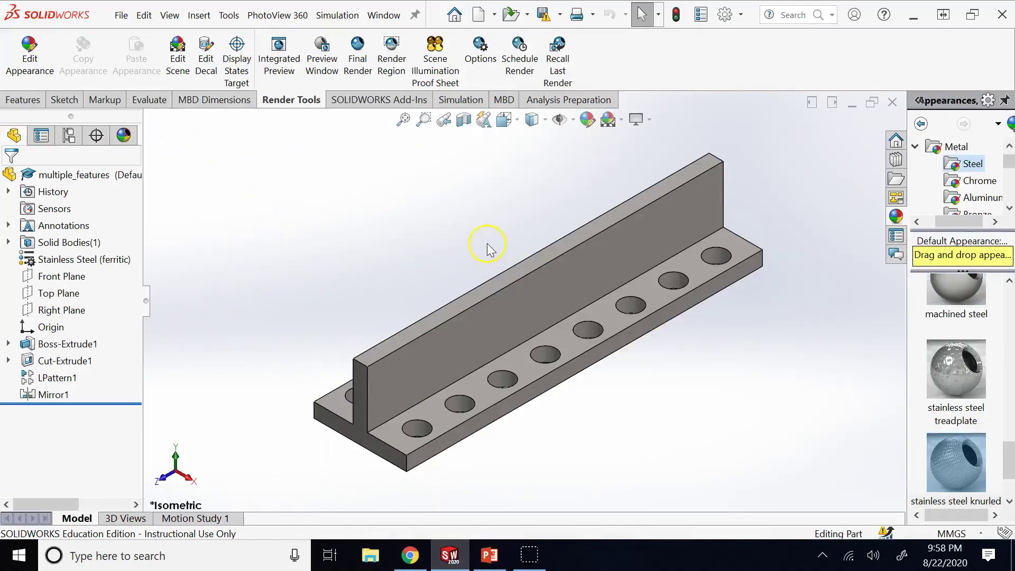
click(238, 20)
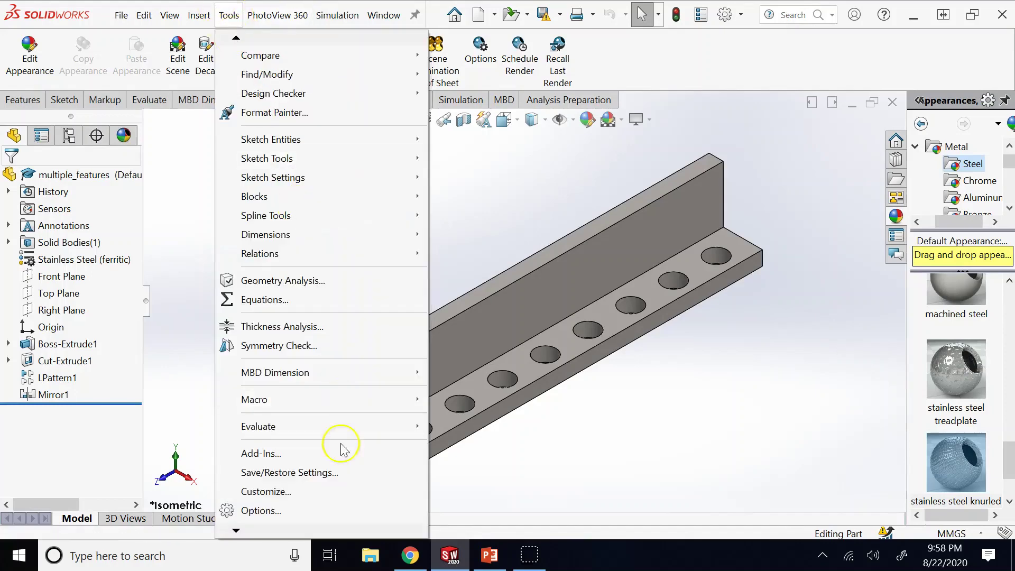
click(307, 508)
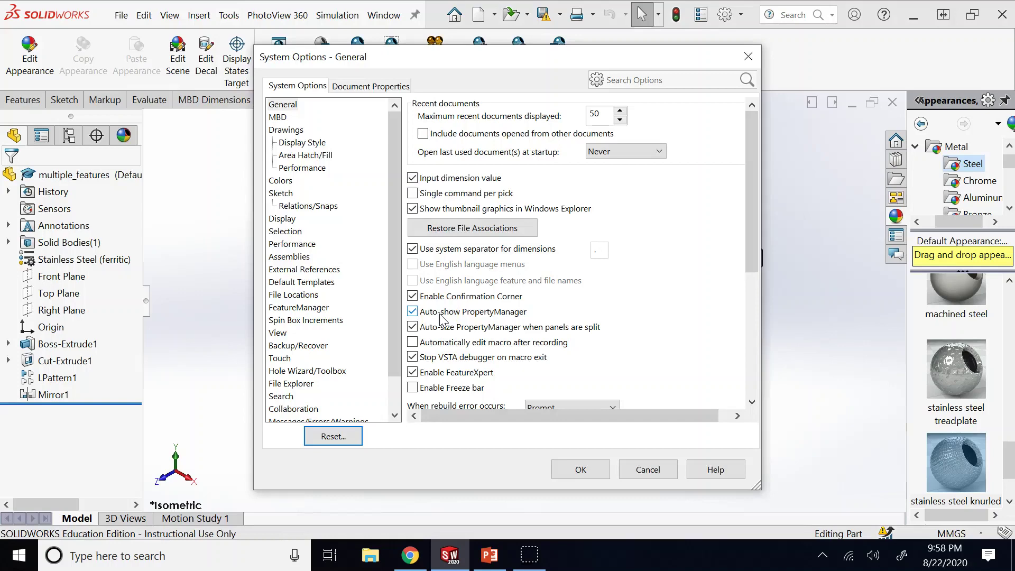
Look over the general system options and the document properties, and return to the system options.
click(454, 281)
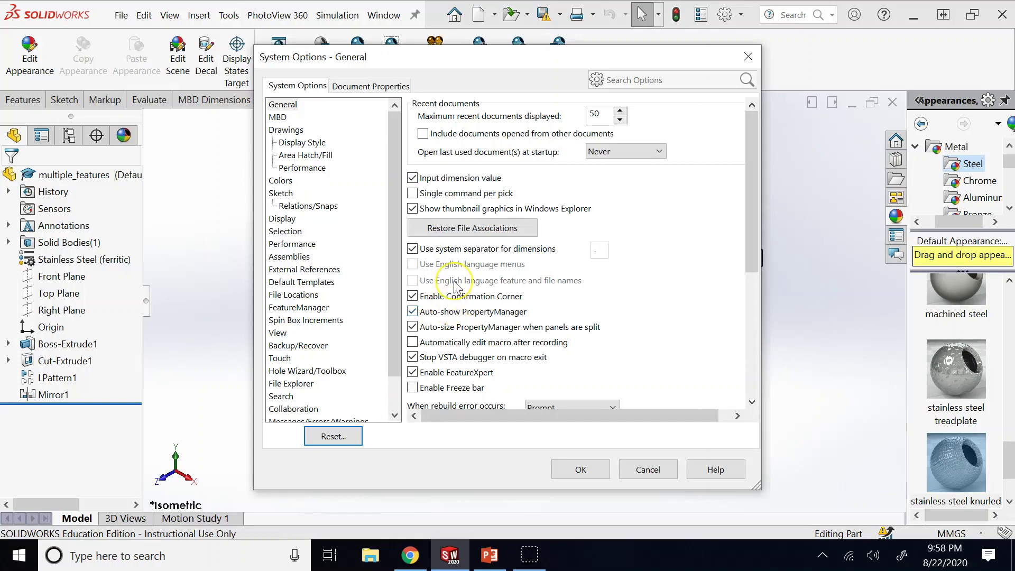
click(372, 86)
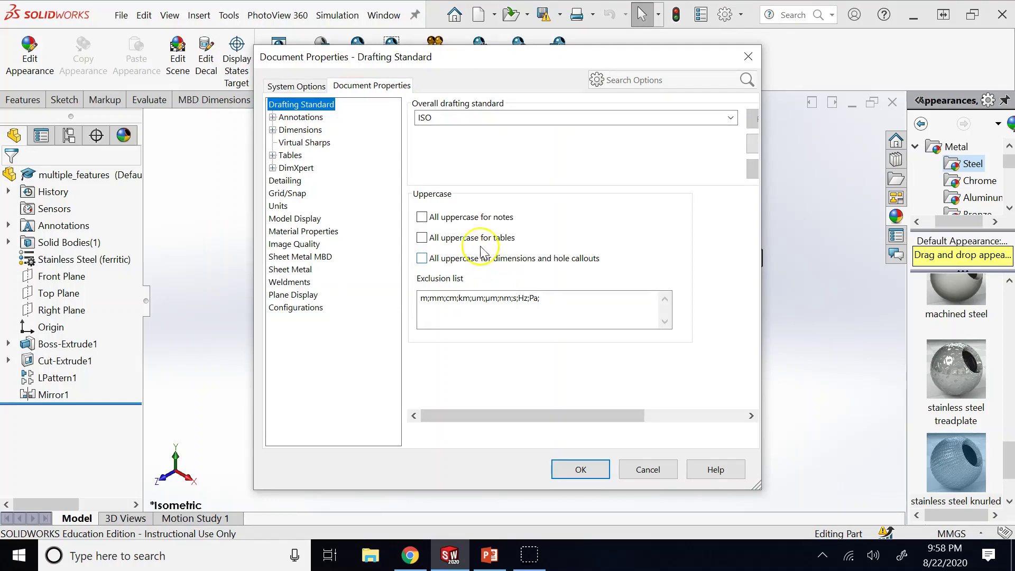
click(300, 86)
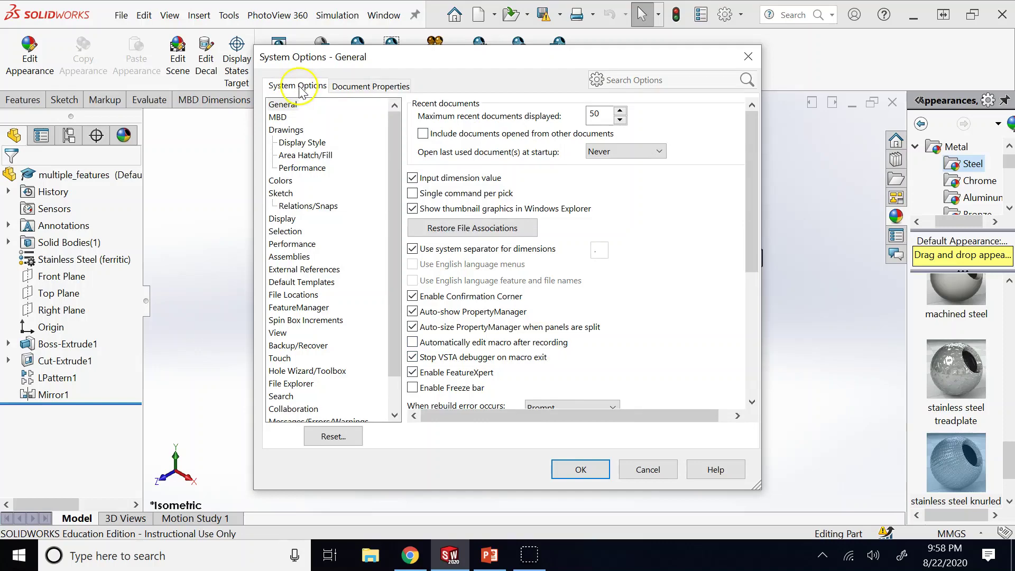
Set the "Drawings, Background" color in the color scheme settings to black and apply the system options.
click(281, 180)
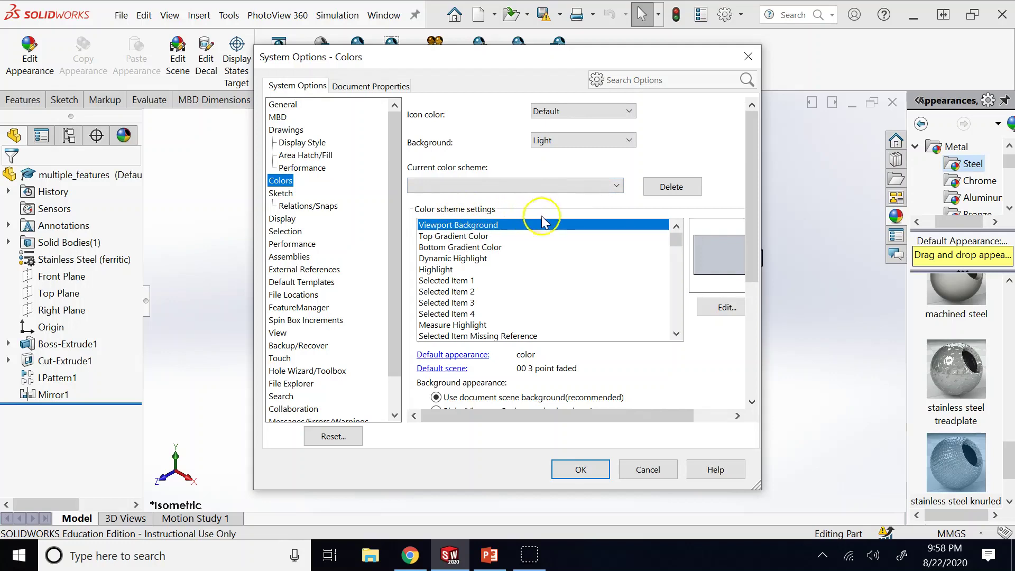
click(680, 331)
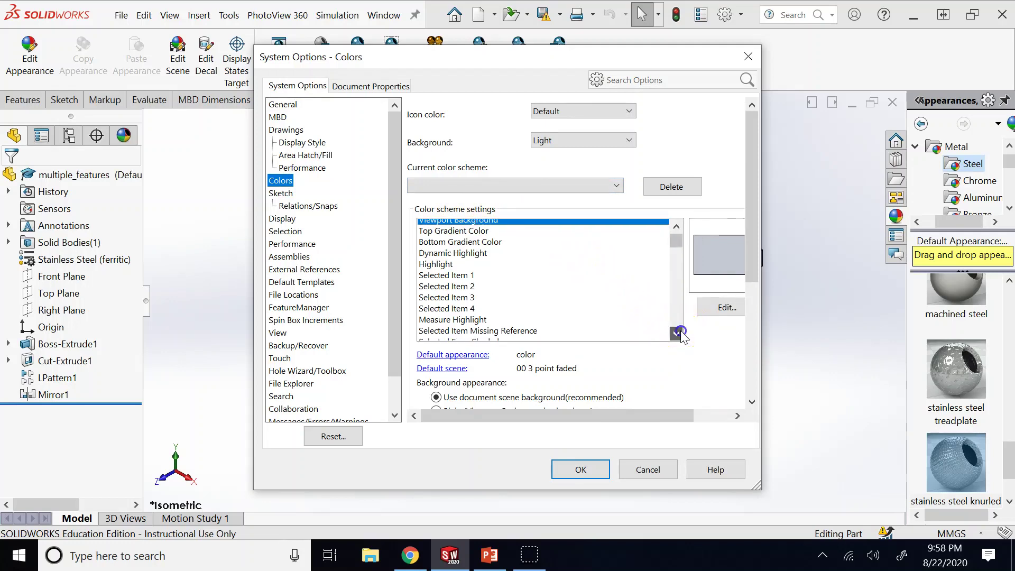
click(680, 331)
click(680, 332)
click(680, 331)
click(680, 331)
click(680, 332)
click(677, 332)
click(676, 332)
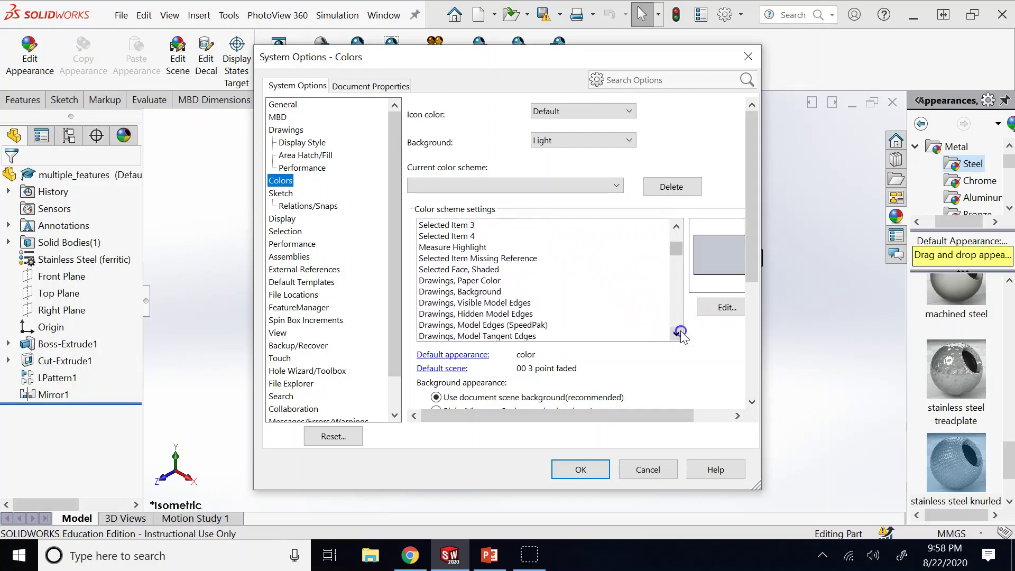
click(469, 281)
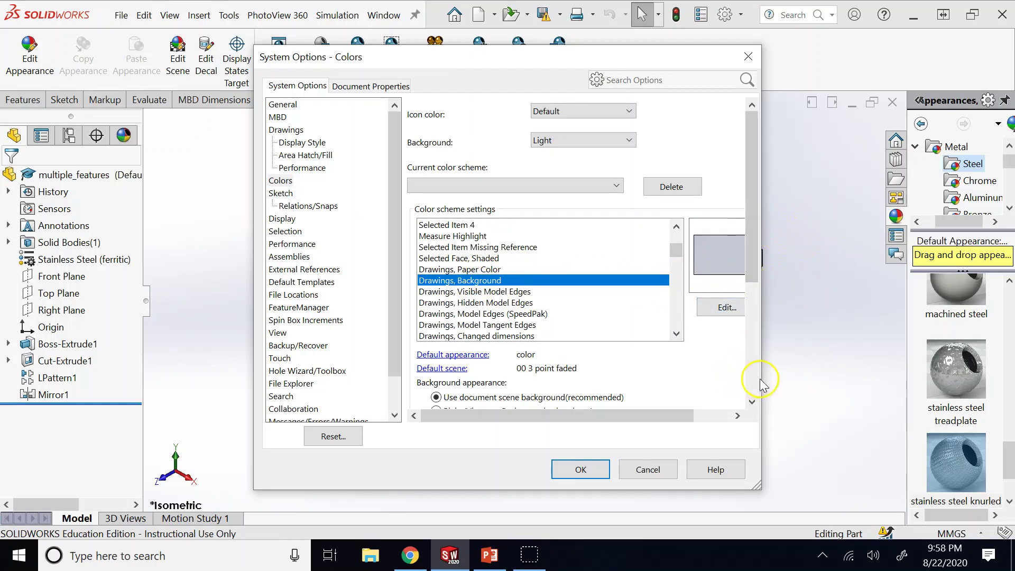
drag(761, 380, 897, 381)
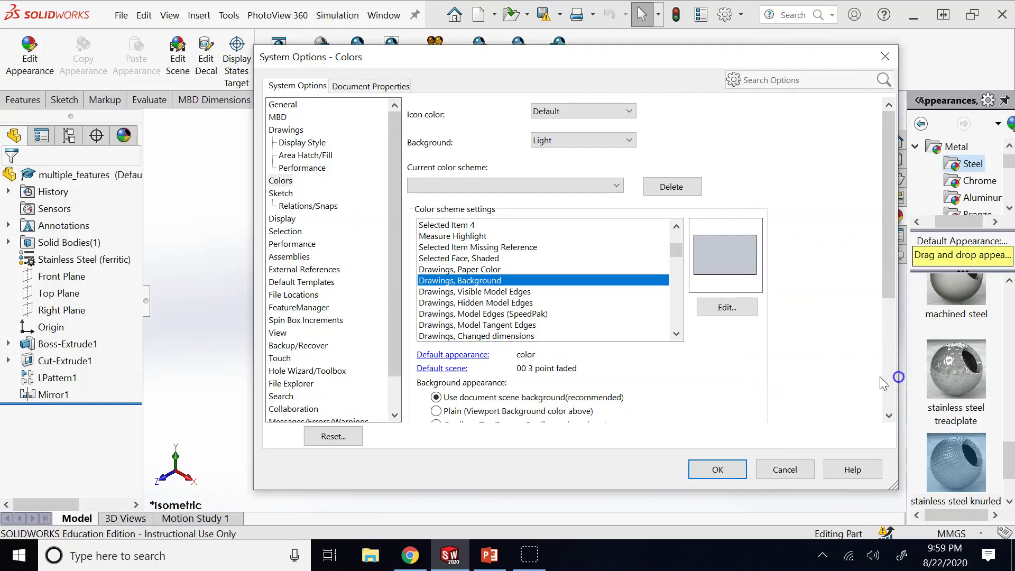
click(710, 310)
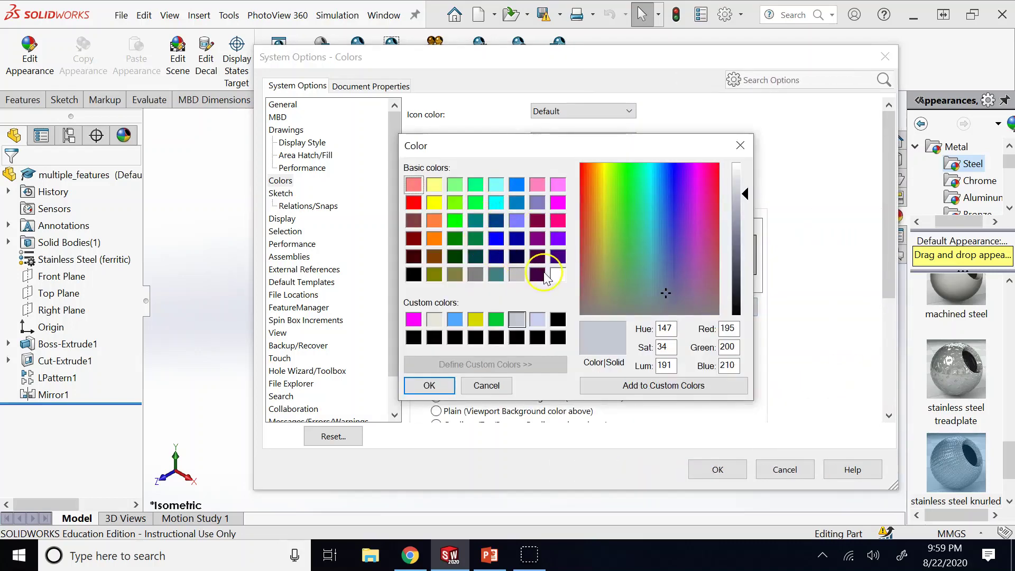
click(558, 319)
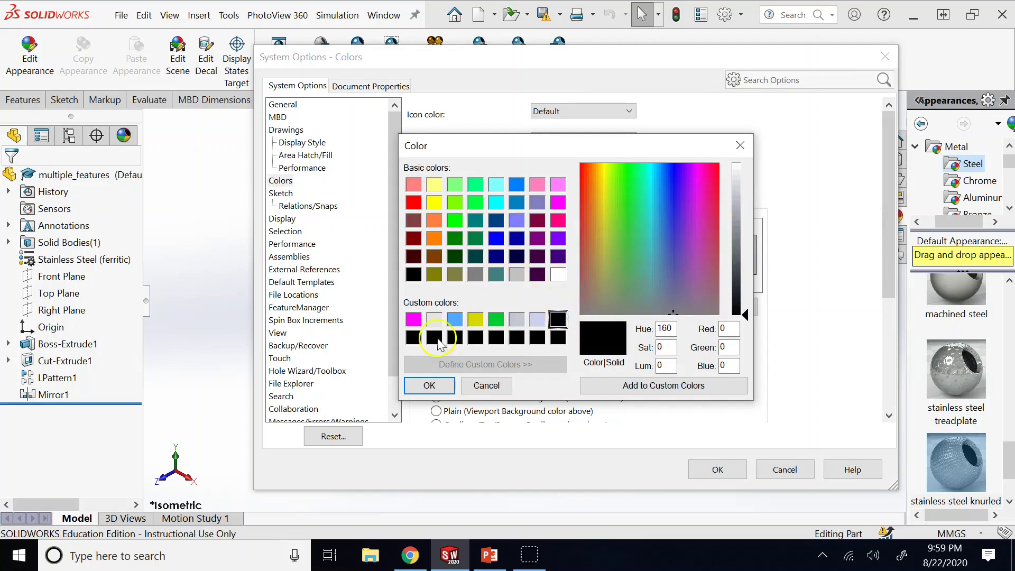
click(428, 386)
click(720, 470)
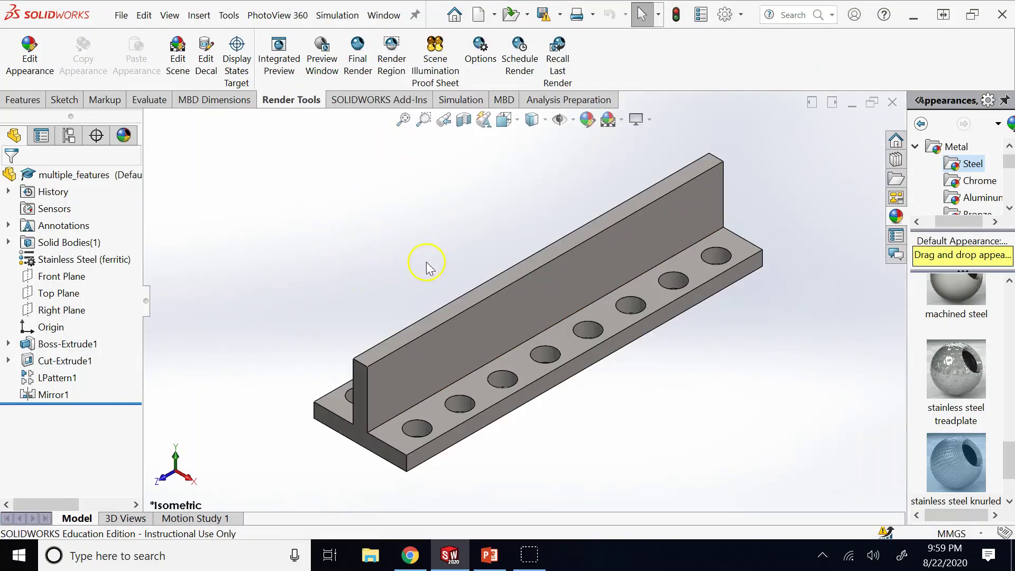
Create a new drawing document with the standard A1 (ISO) sheet size.
click(121, 16)
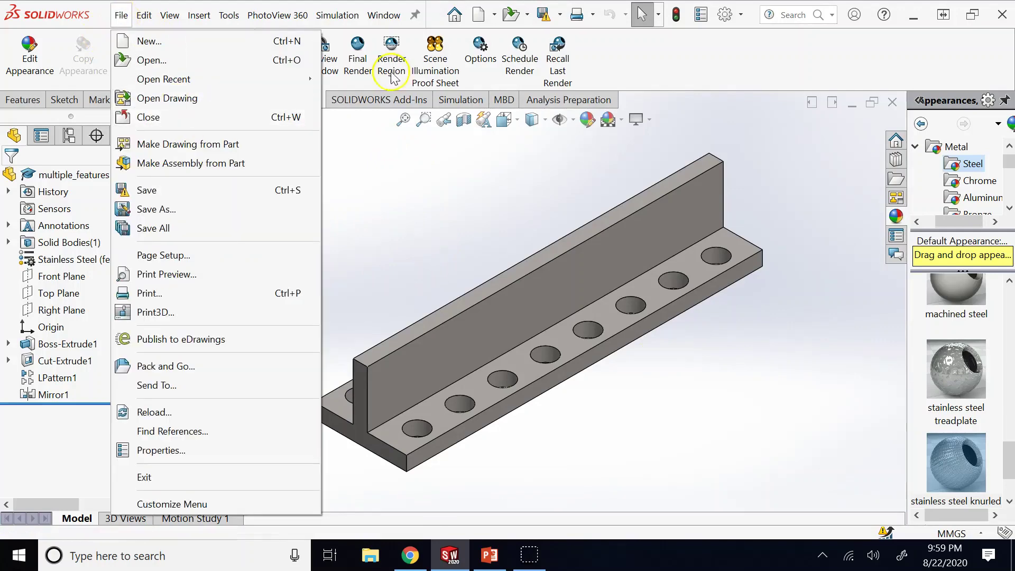
click(477, 17)
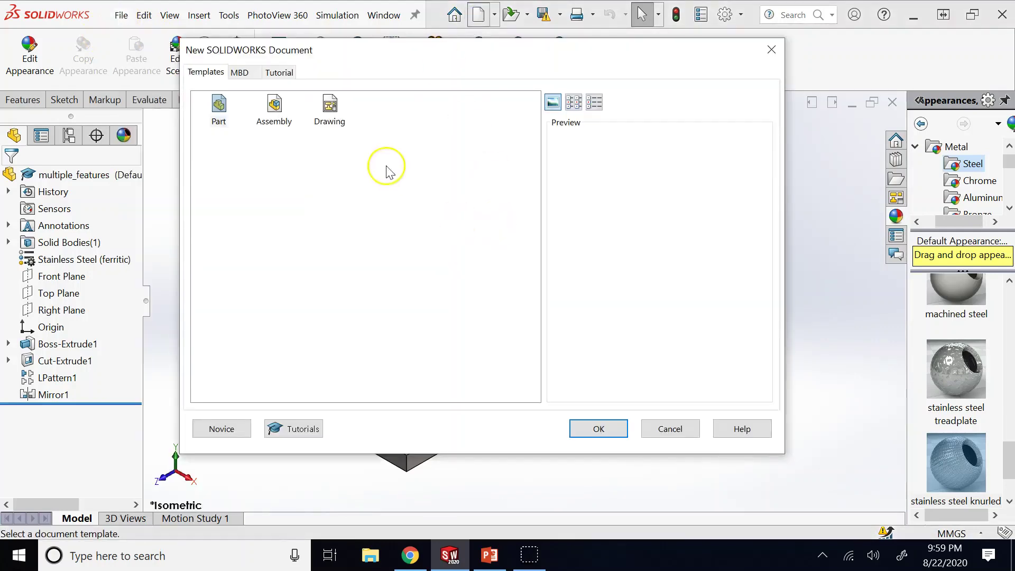
click(329, 106)
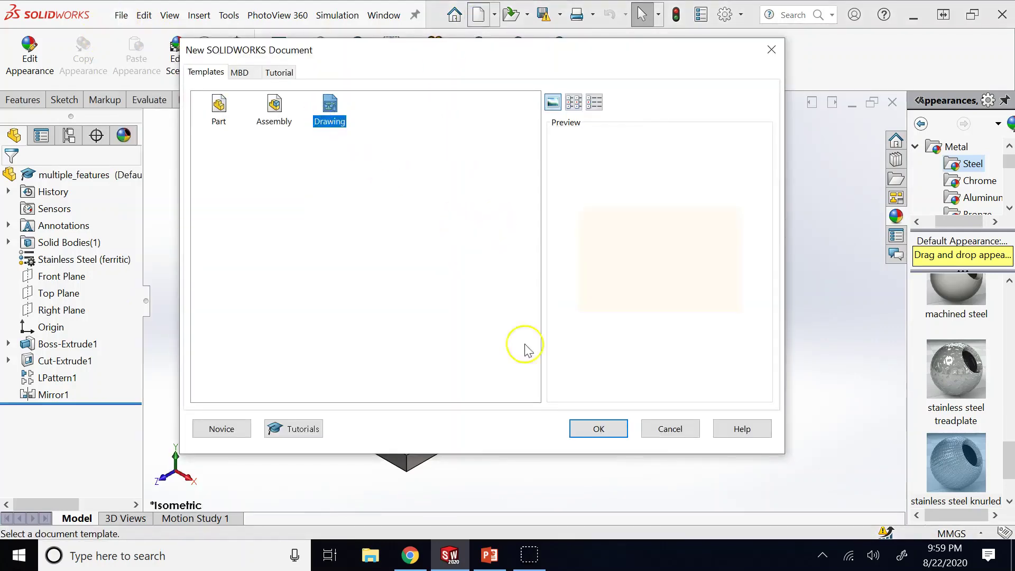
click(594, 426)
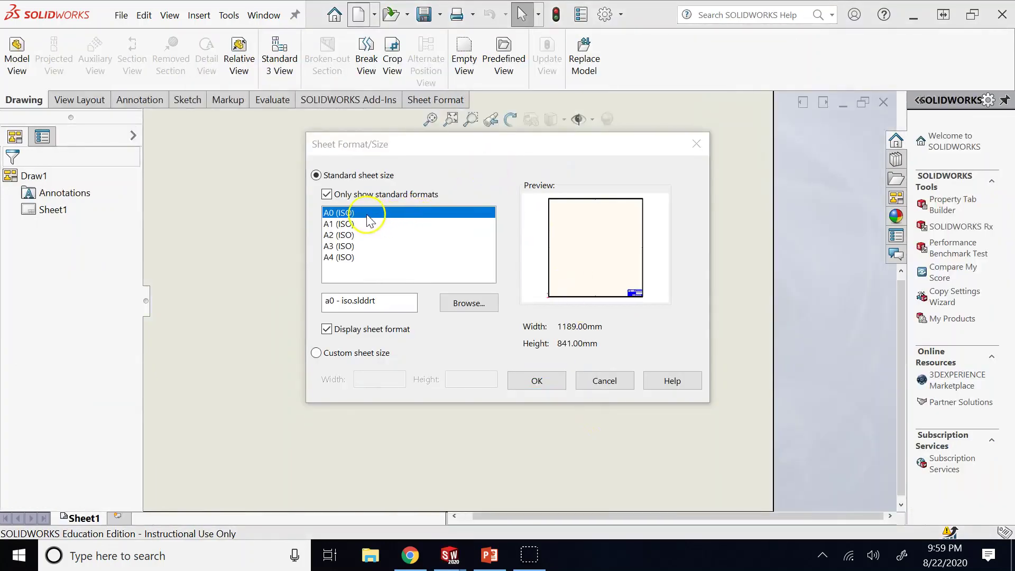
click(347, 224)
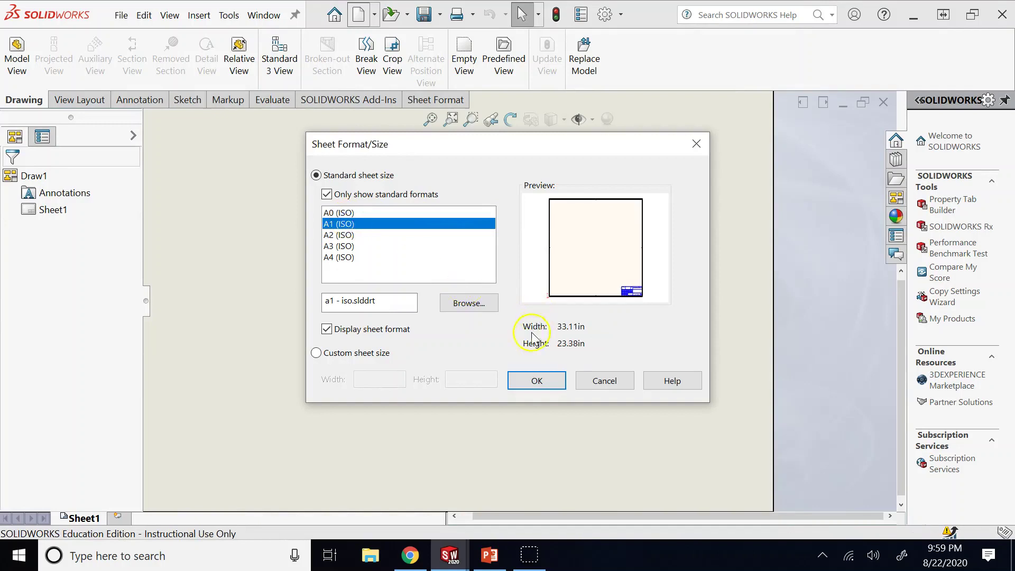
click(530, 379)
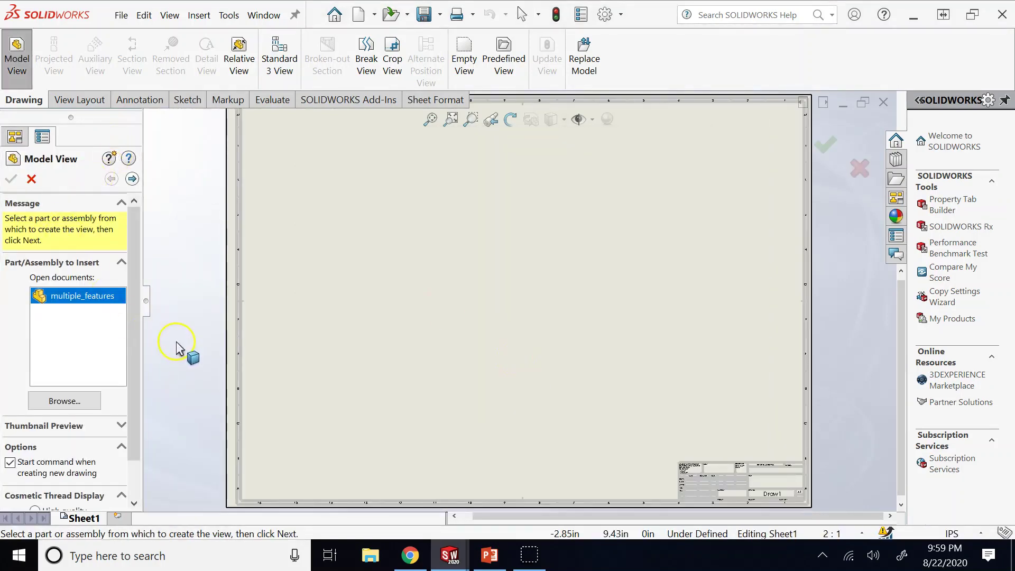
Leave the Model View command without inserting a part and open the color settings in the system options.
click(32, 179)
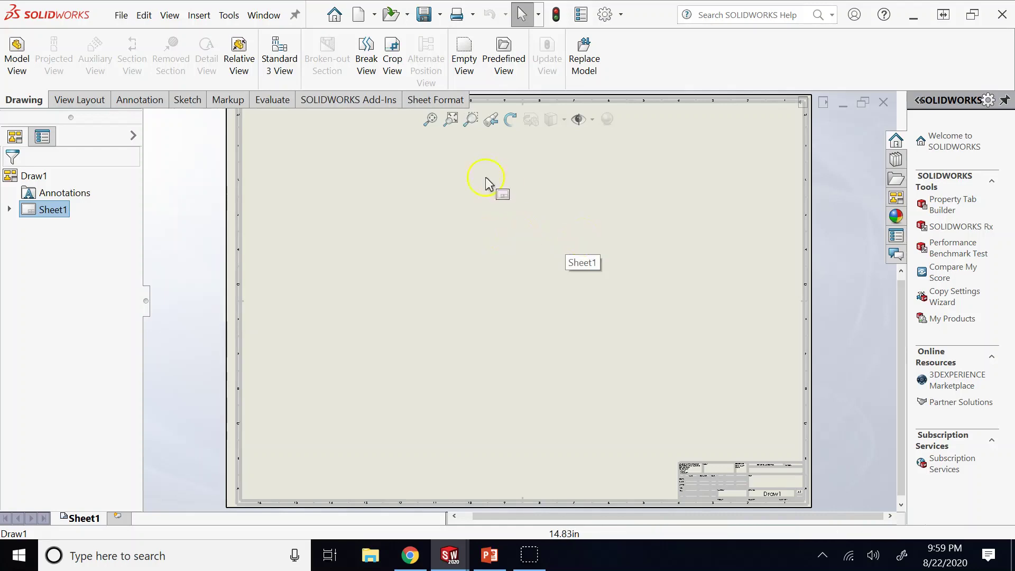
click(231, 15)
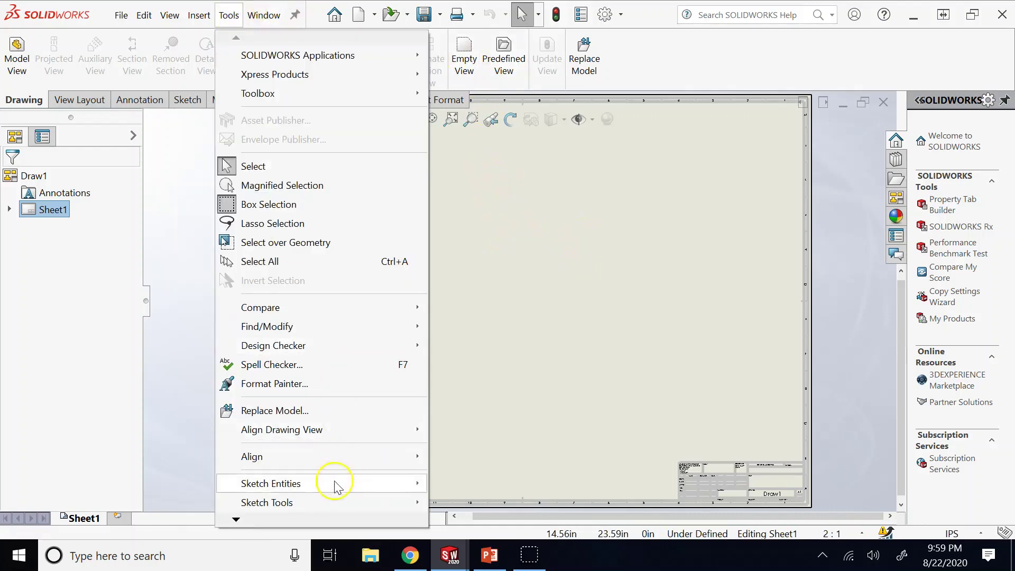
mouse_move(302, 524)
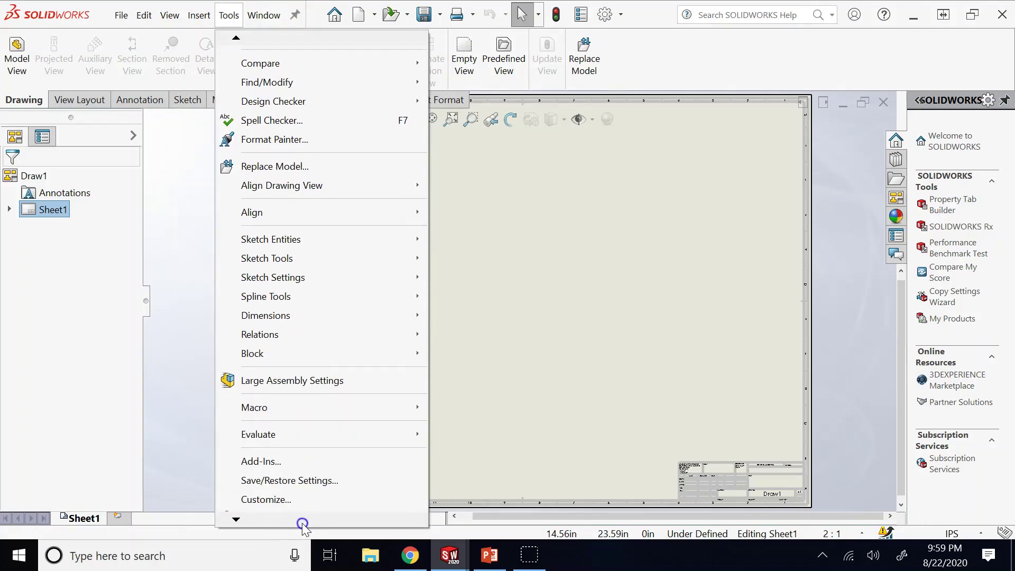
click(291, 473)
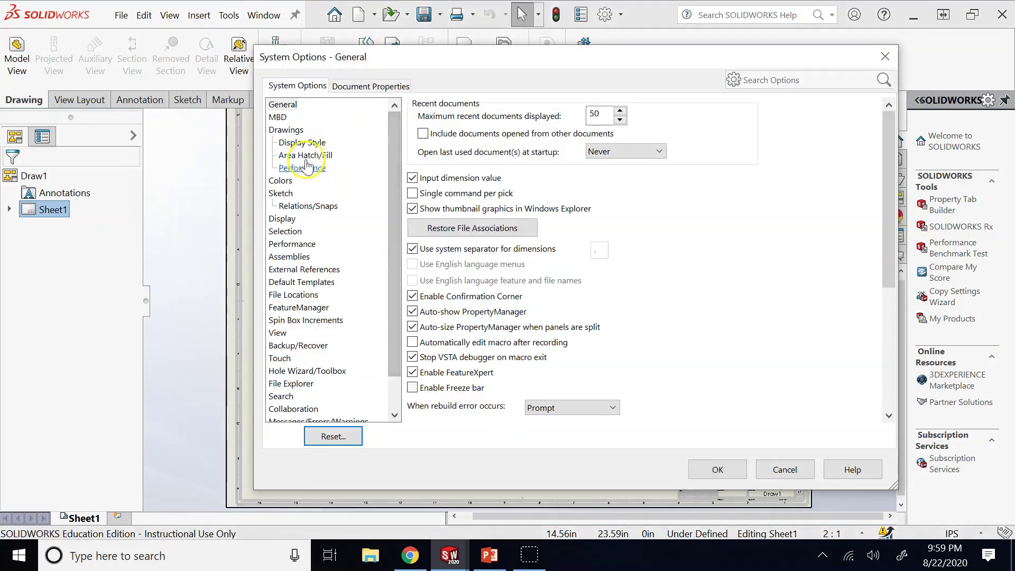
click(288, 181)
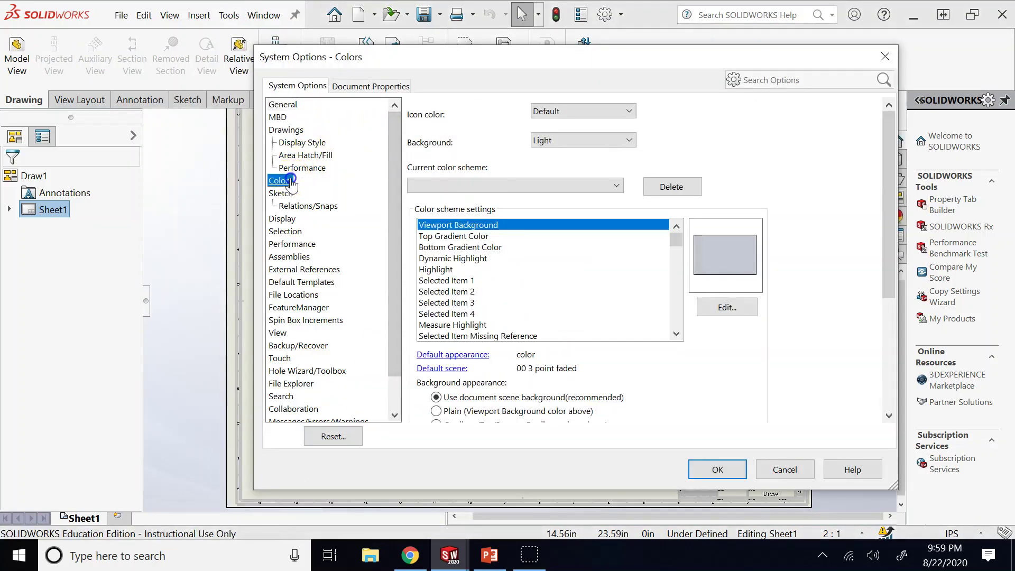
Set the "Drawings, Paper Color" entry of the color scheme to white and apply the system options.
click(676, 334)
click(676, 333)
click(676, 333)
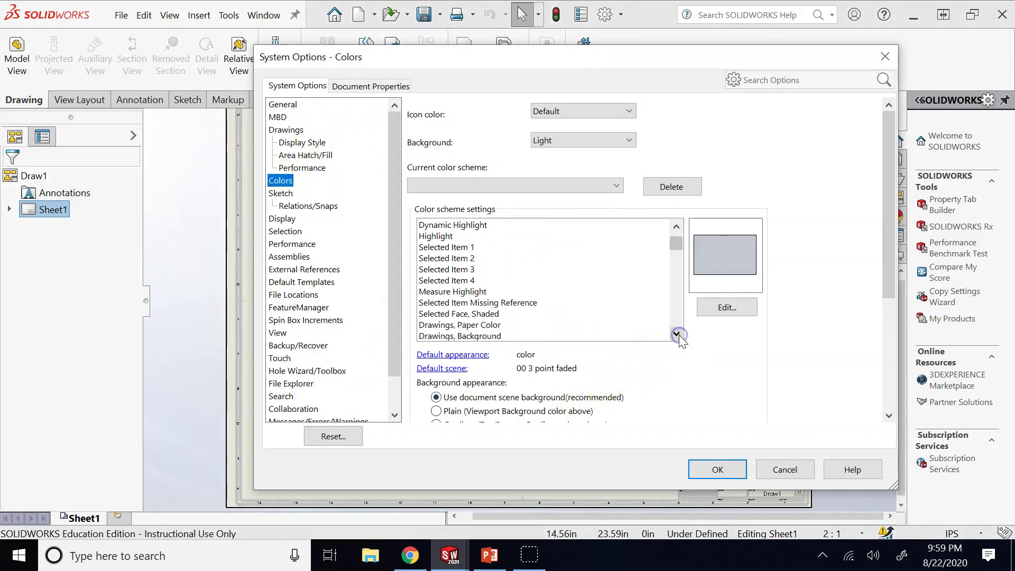
click(676, 333)
click(676, 333)
click(676, 333)
click(677, 333)
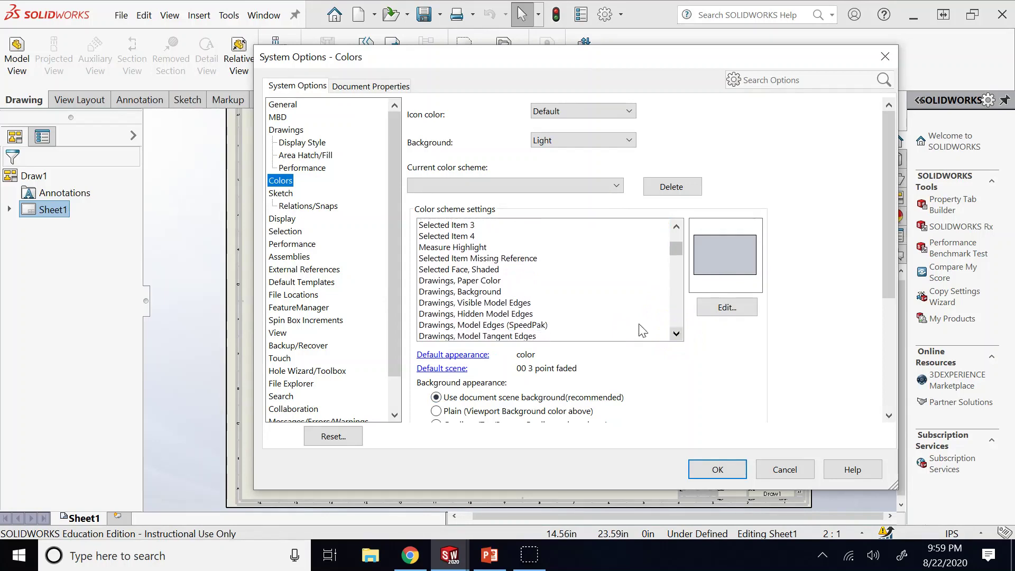
click(500, 283)
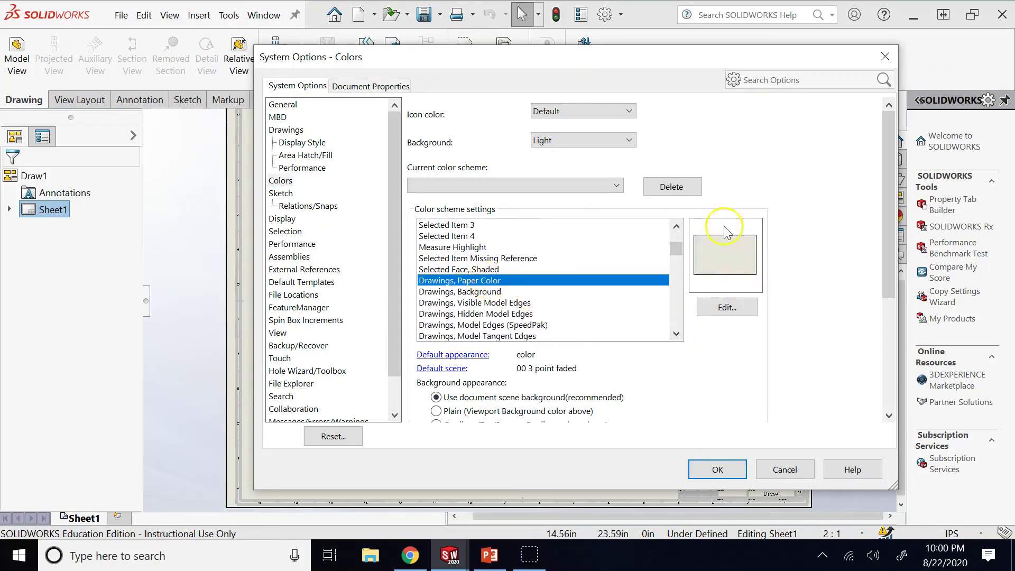
click(726, 307)
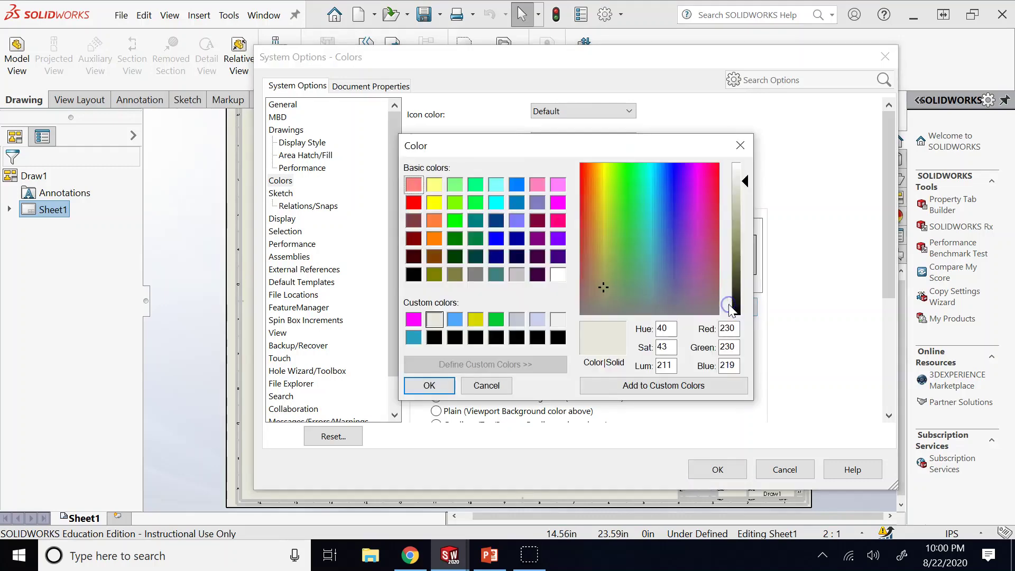
click(556, 276)
click(435, 391)
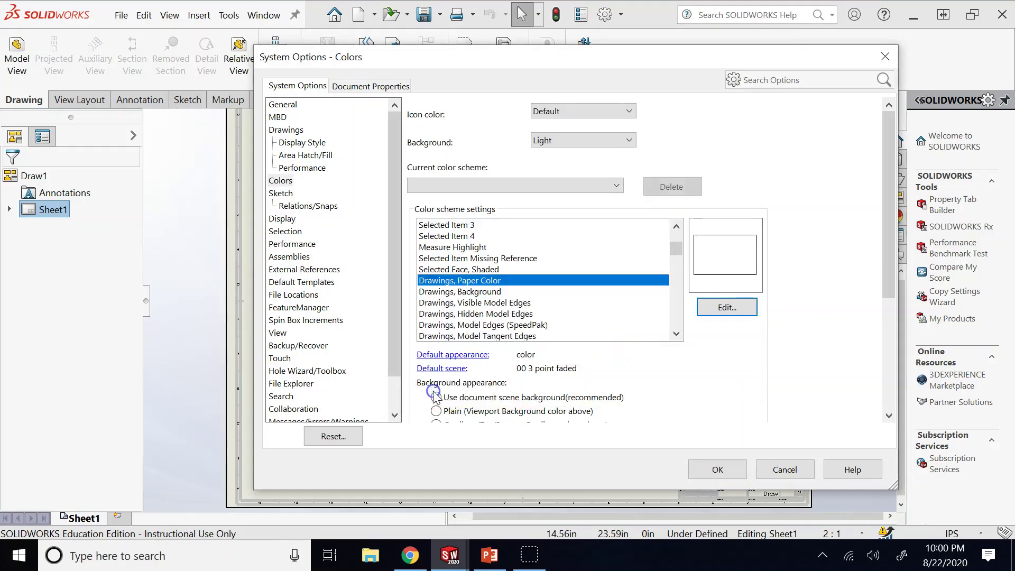
click(716, 470)
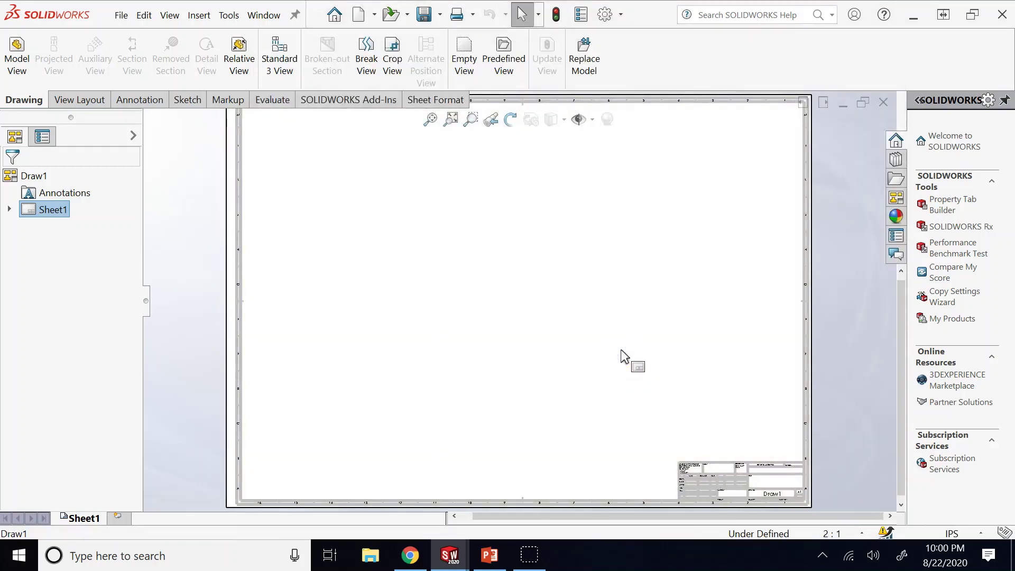
click(621, 311)
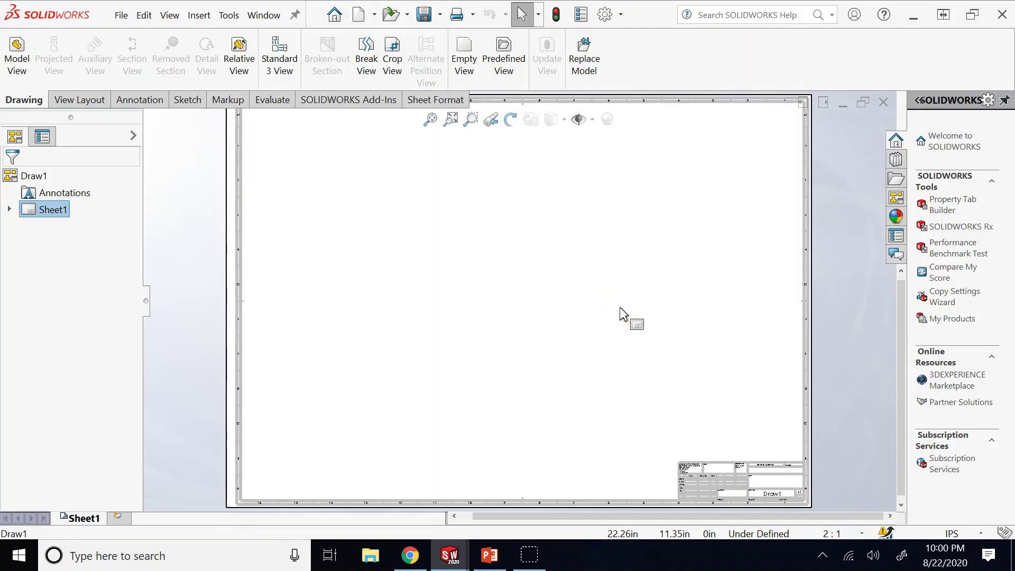
Close the drawing document without saving it.
click(230, 15)
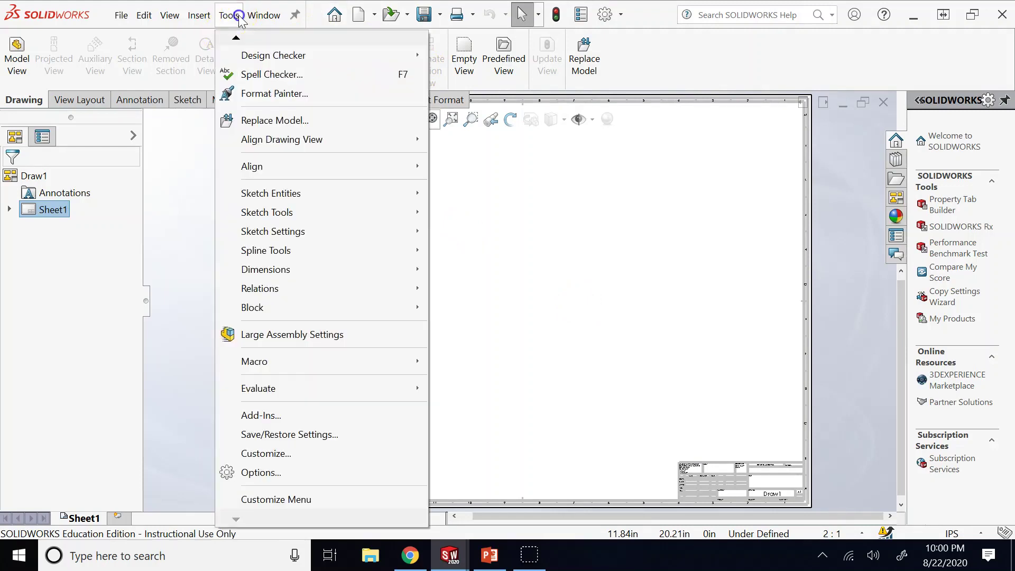
mouse_move(264, 15)
click(883, 102)
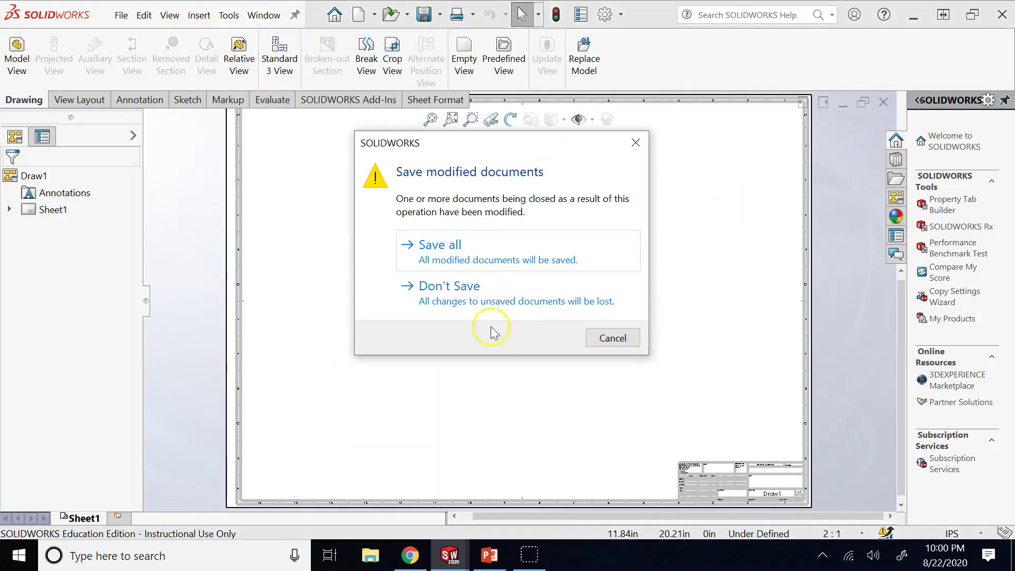
click(468, 290)
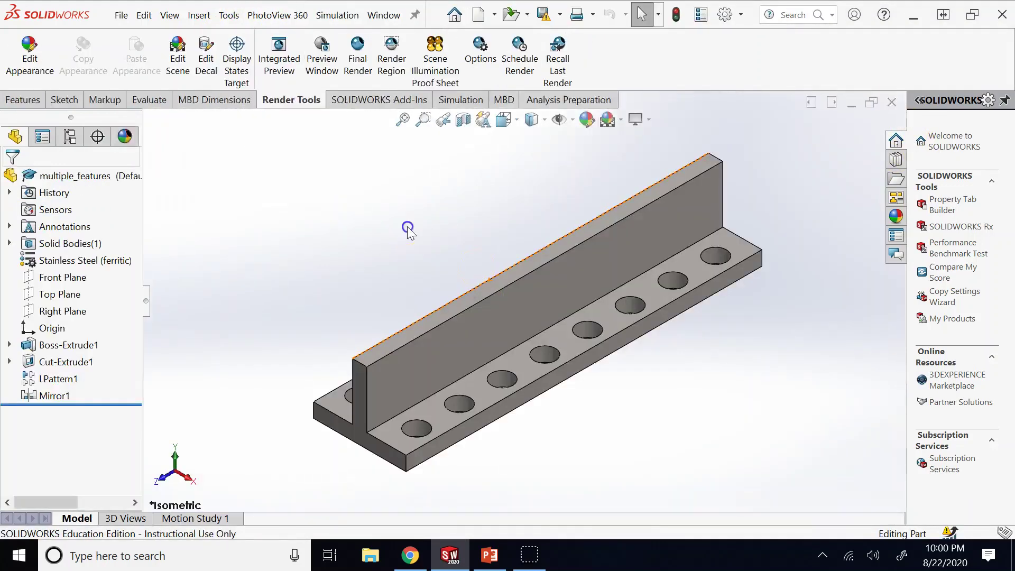
Open the sketch under the part's Boss-Extrude1 feature for editing.
click(9, 345)
click(71, 362)
click(131, 306)
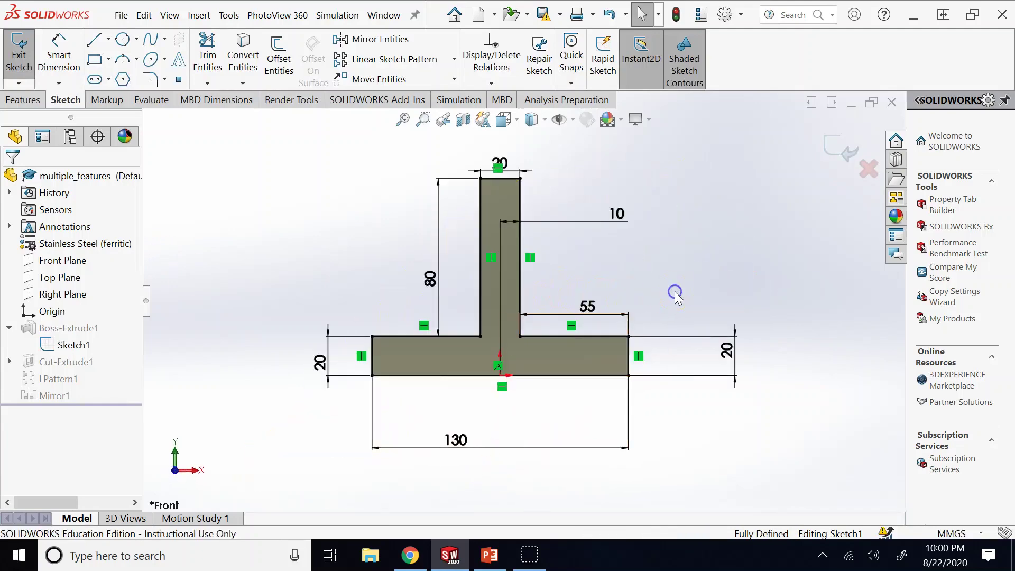
click(432, 337)
click(629, 159)
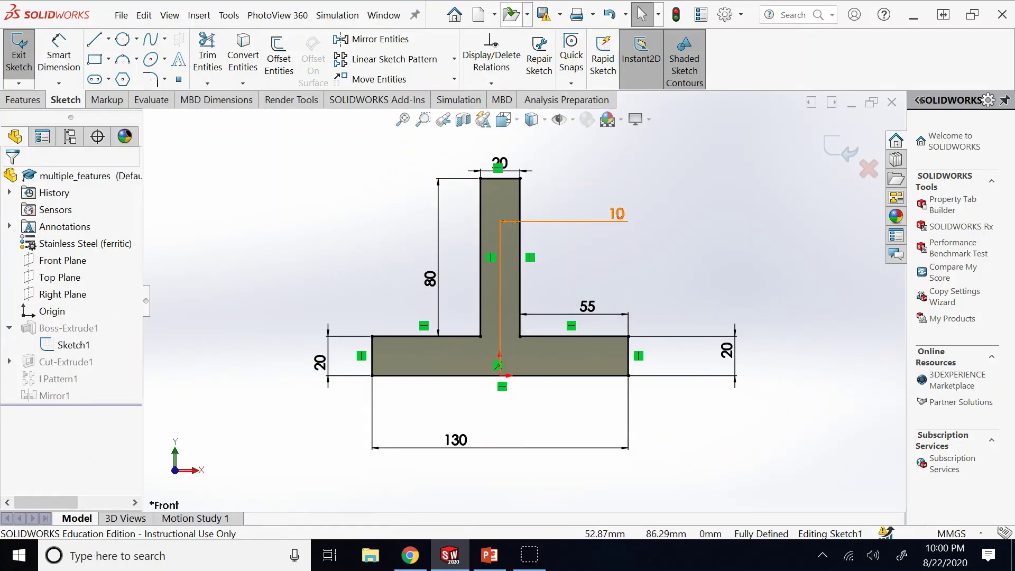
Set the "Sketch, Fully Defined" color in the system options to green (RGB 0, 255, 128) and apply it.
click(229, 15)
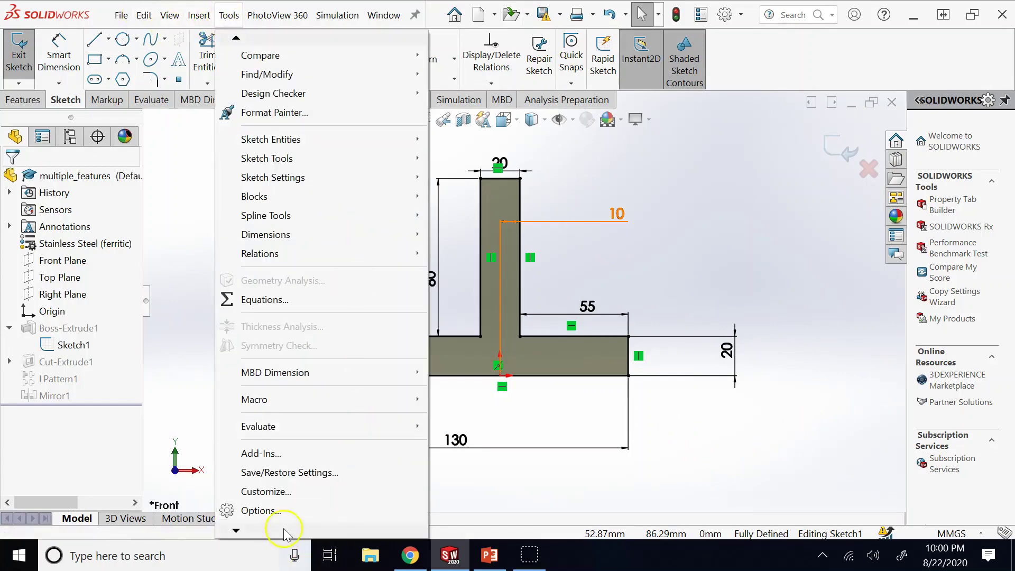
click(280, 509)
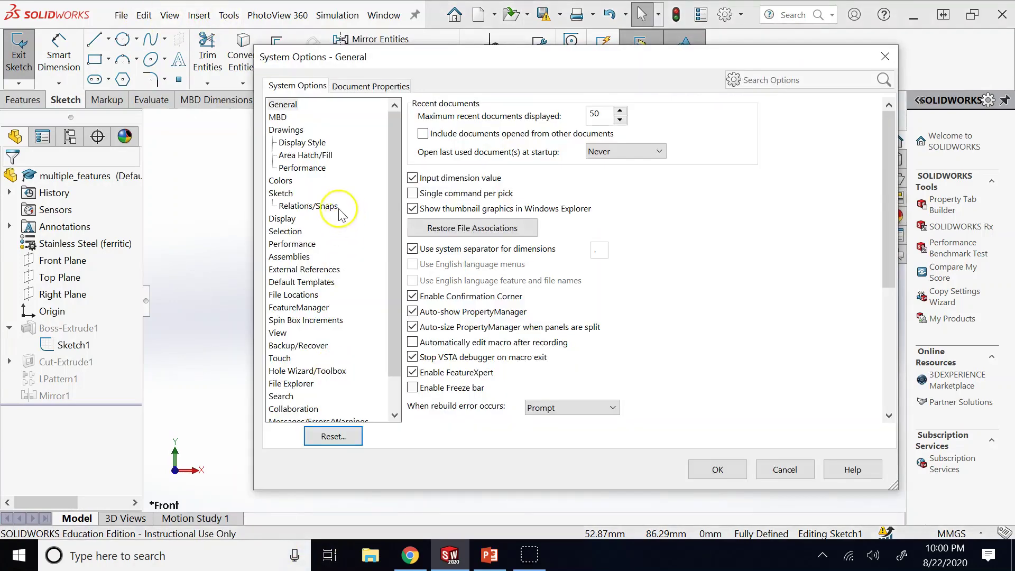
click(276, 181)
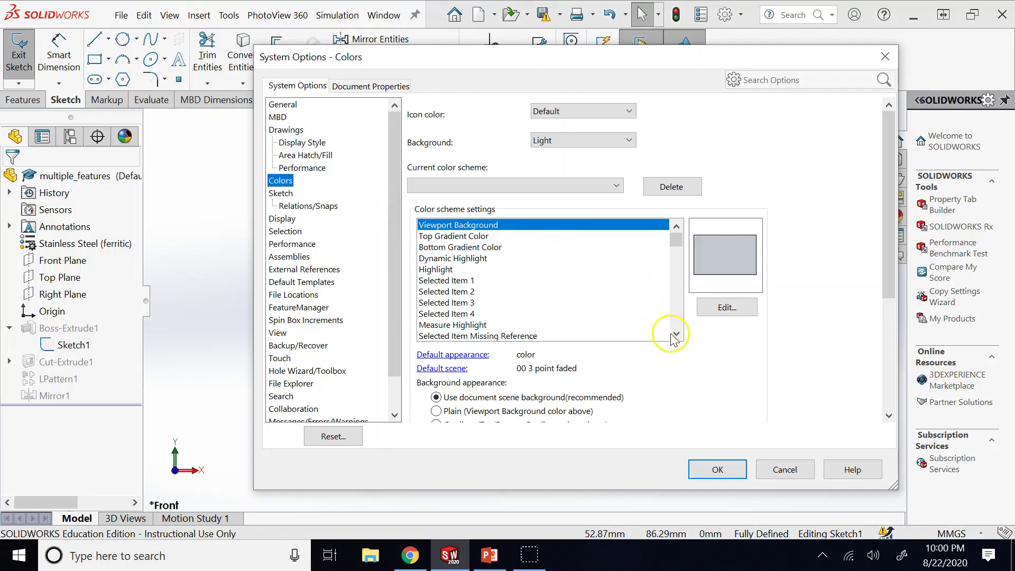
click(674, 334)
drag(674, 337, 675, 337)
click(675, 334)
click(674, 334)
click(674, 335)
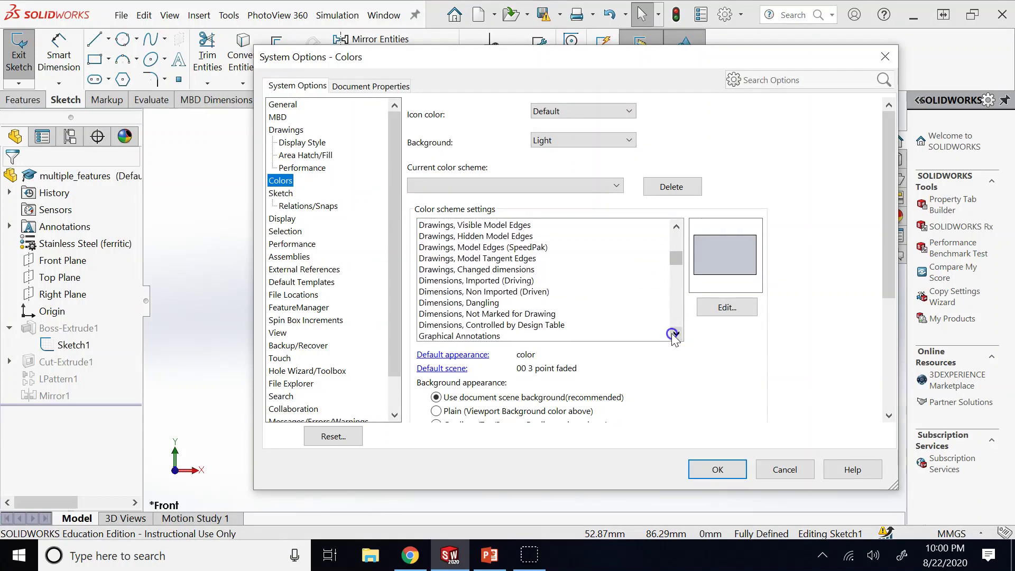
click(675, 335)
click(675, 334)
click(675, 335)
click(675, 335)
click(675, 334)
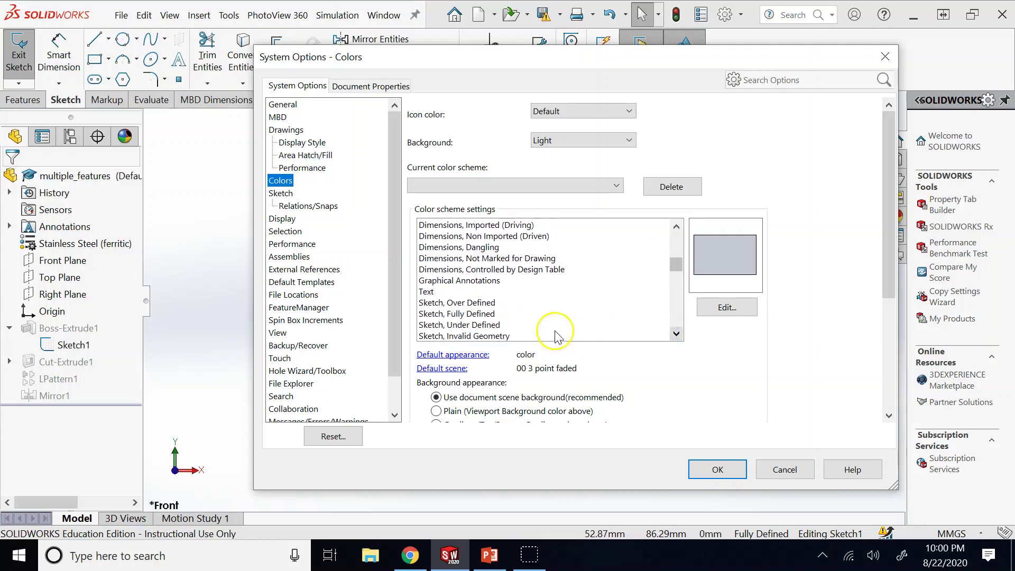
click(494, 315)
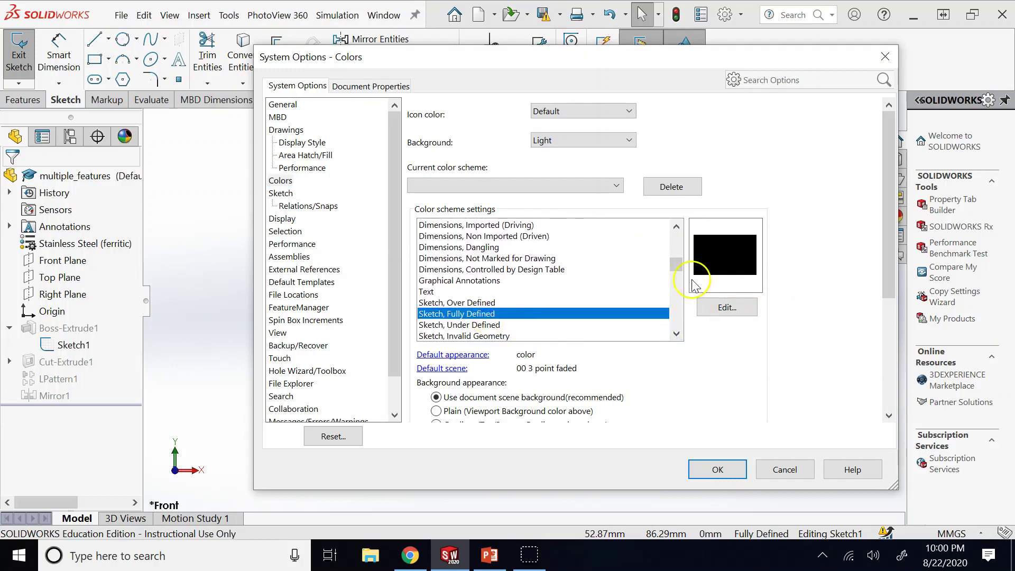
click(719, 307)
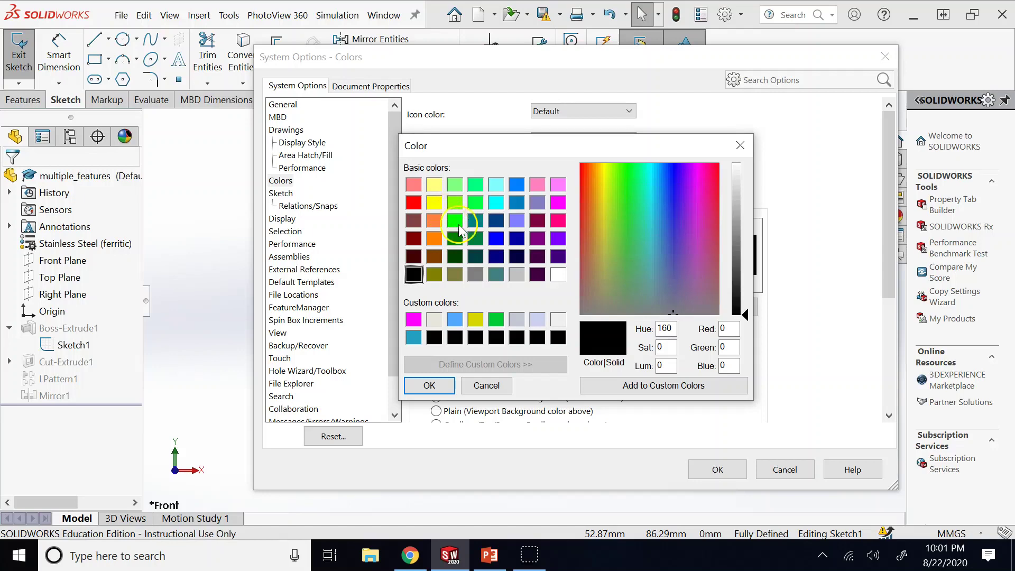
click(485, 189)
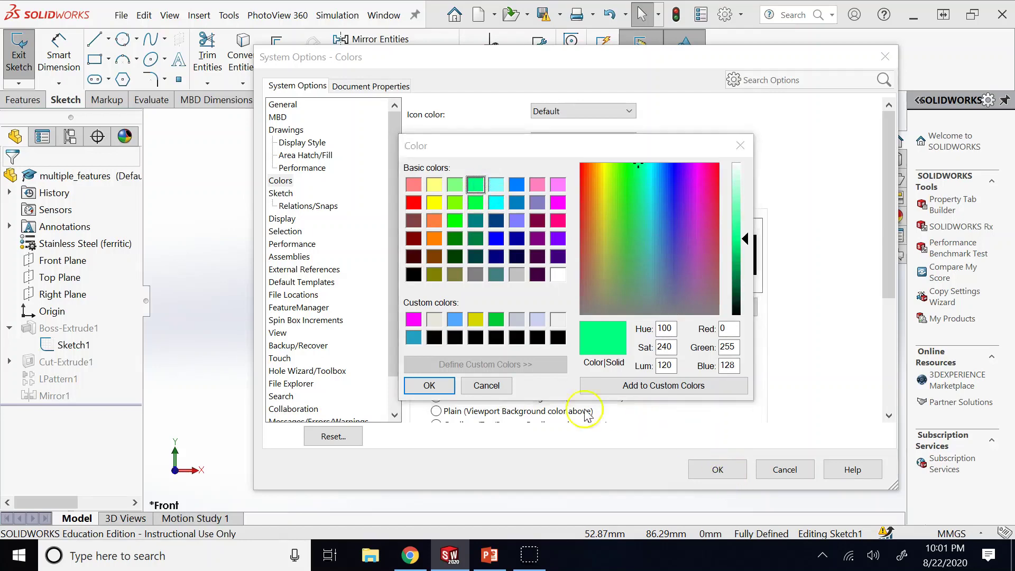
key(Return)
click(727, 470)
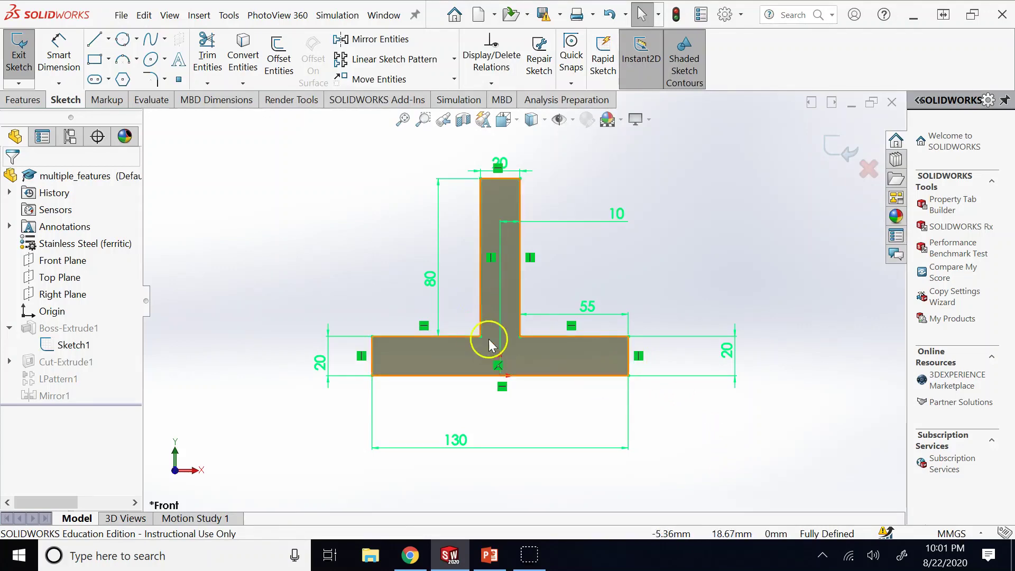
Set the "Sketch, Fully Defined" color back to black in the system options and apply it.
click(240, 17)
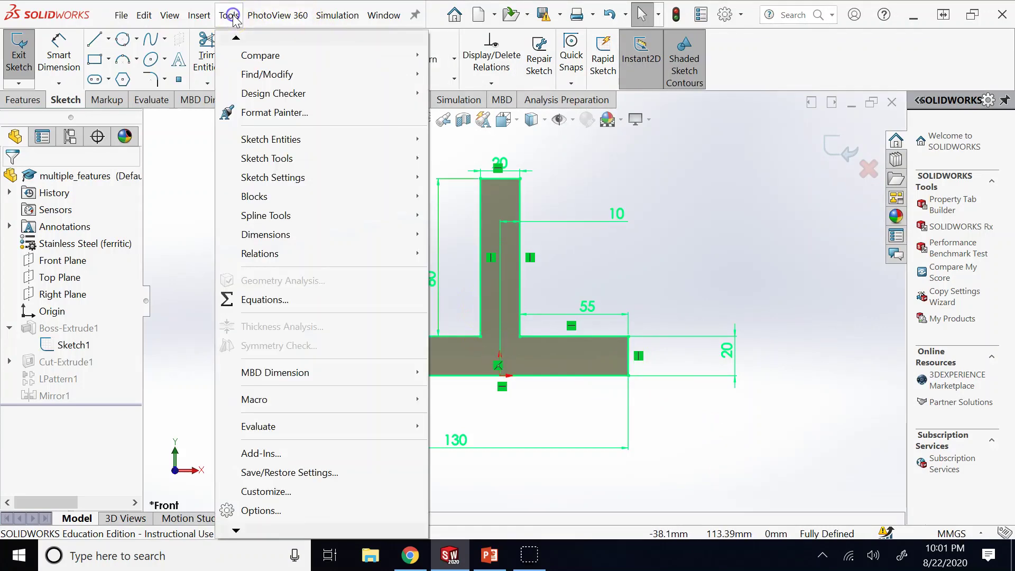
click(263, 508)
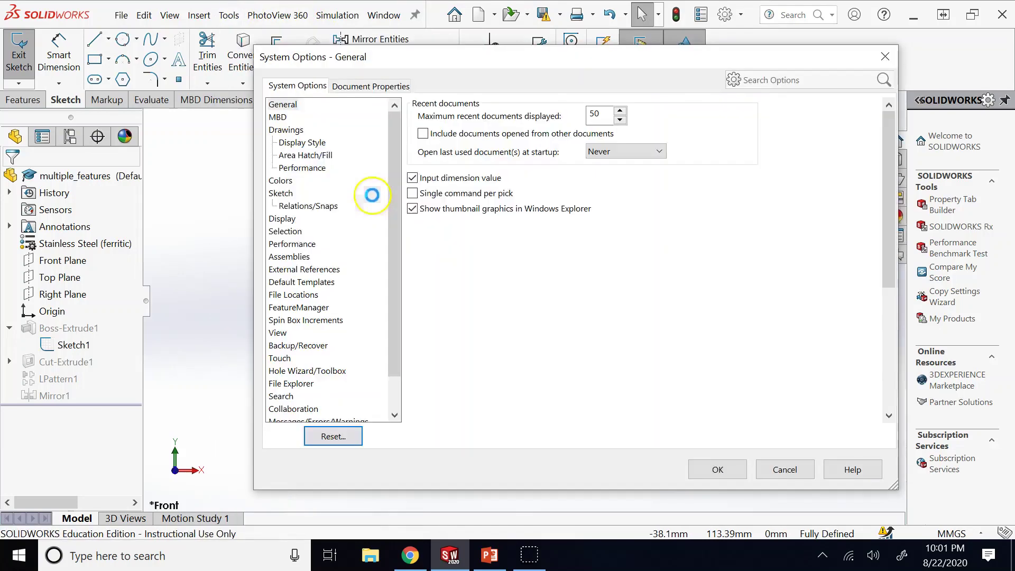
click(281, 180)
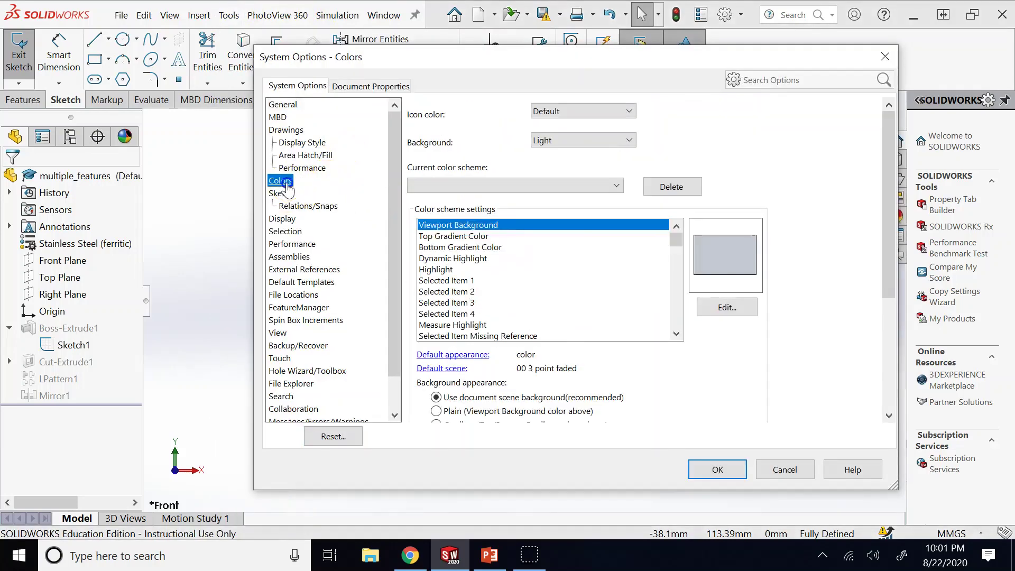
click(677, 341)
drag(678, 344, 678, 336)
click(478, 314)
click(744, 308)
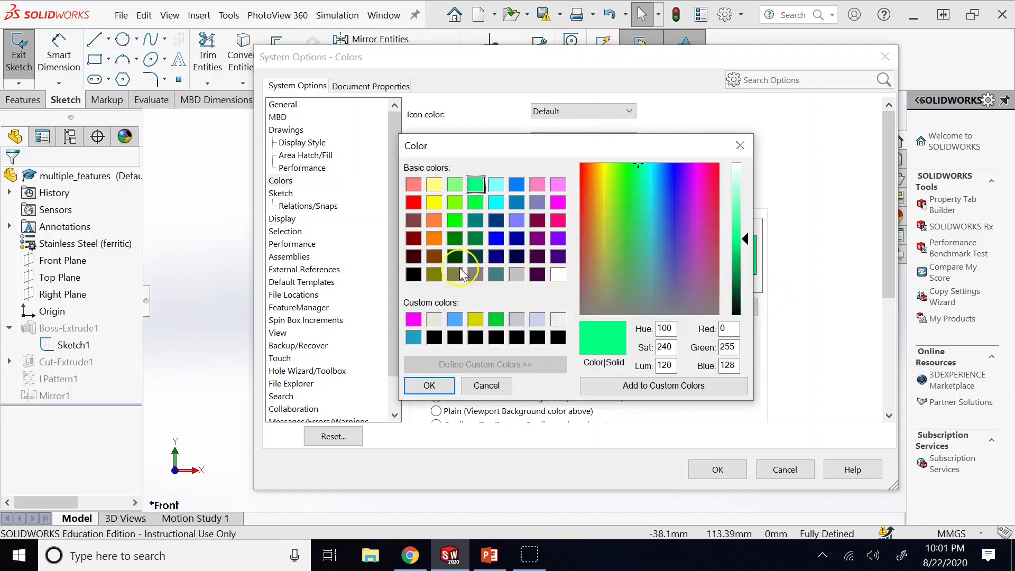
click(414, 275)
click(429, 385)
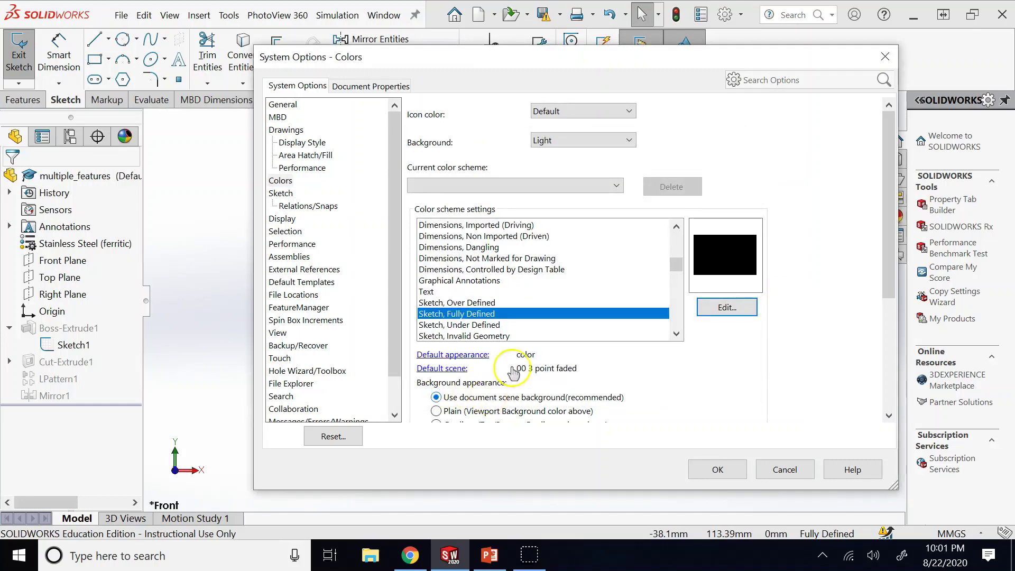
click(718, 470)
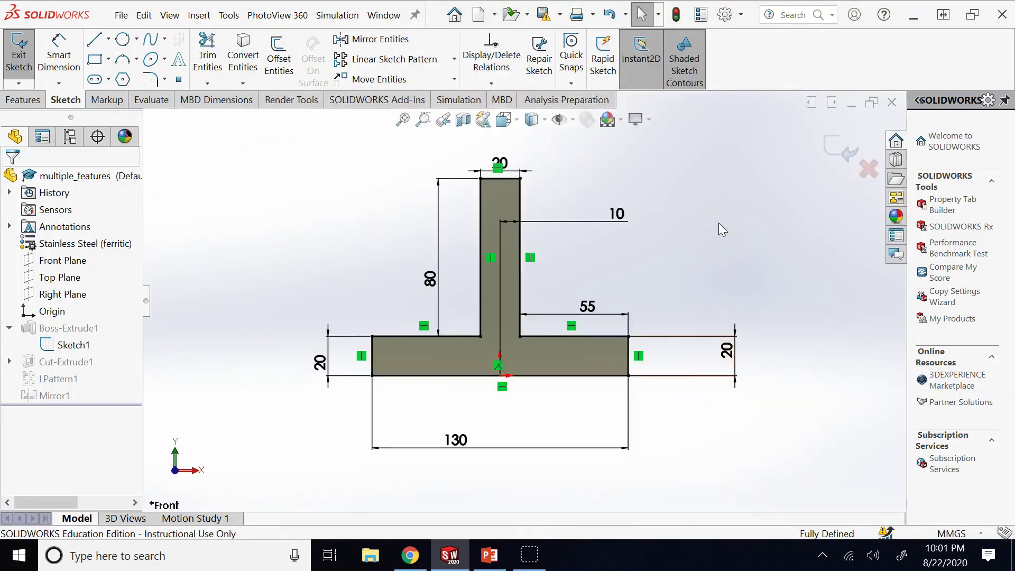
Exit the sketch to an isometric view of the part and switch to the PowerPoint presentation.
click(837, 140)
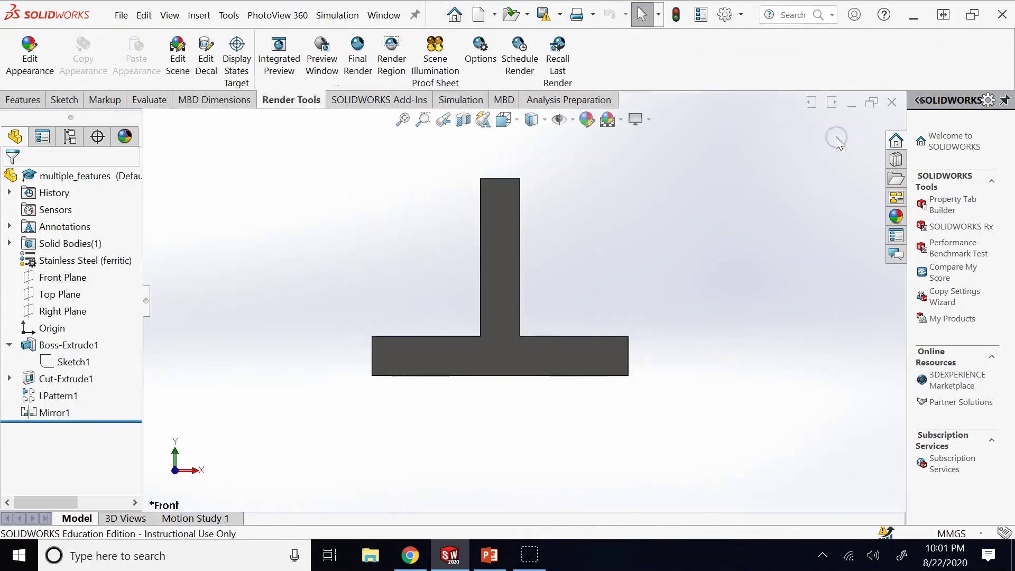
key(ctrl+7)
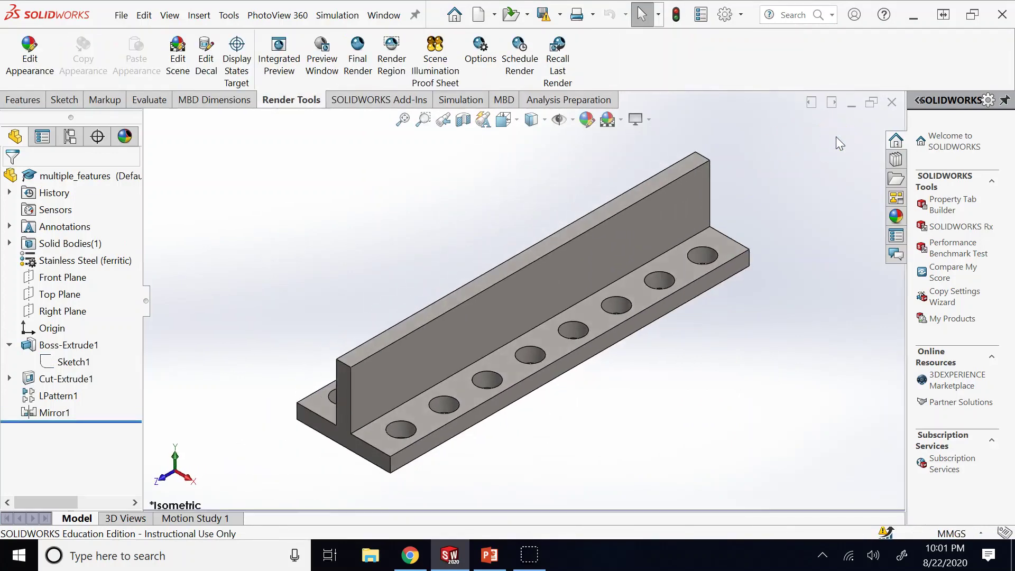
click(452, 557)
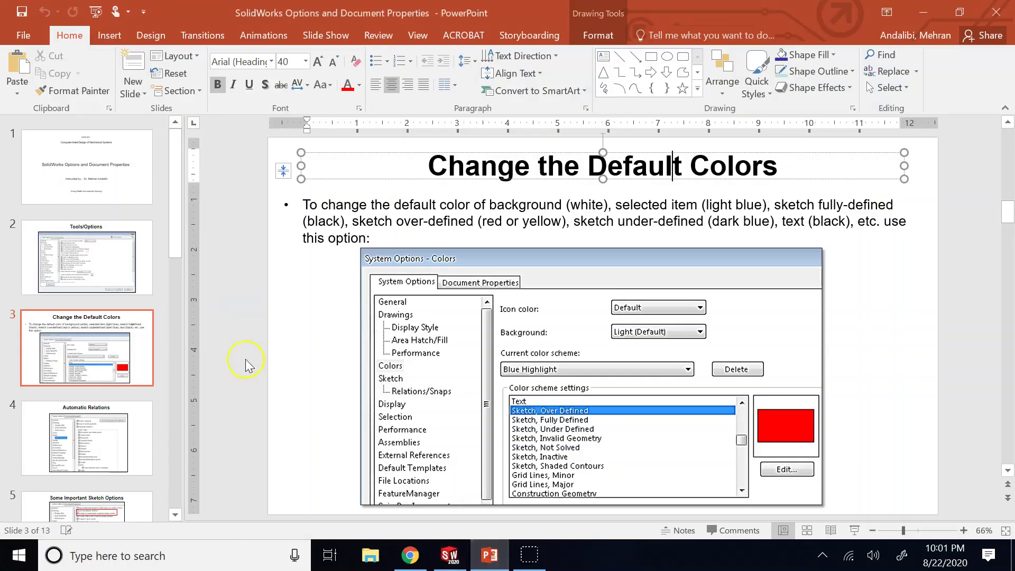
Display the "Automatic Relations" slide after previewing "Some Important Sketch Options" in the presentation, and switch to SOLIDWORKS.
click(113, 408)
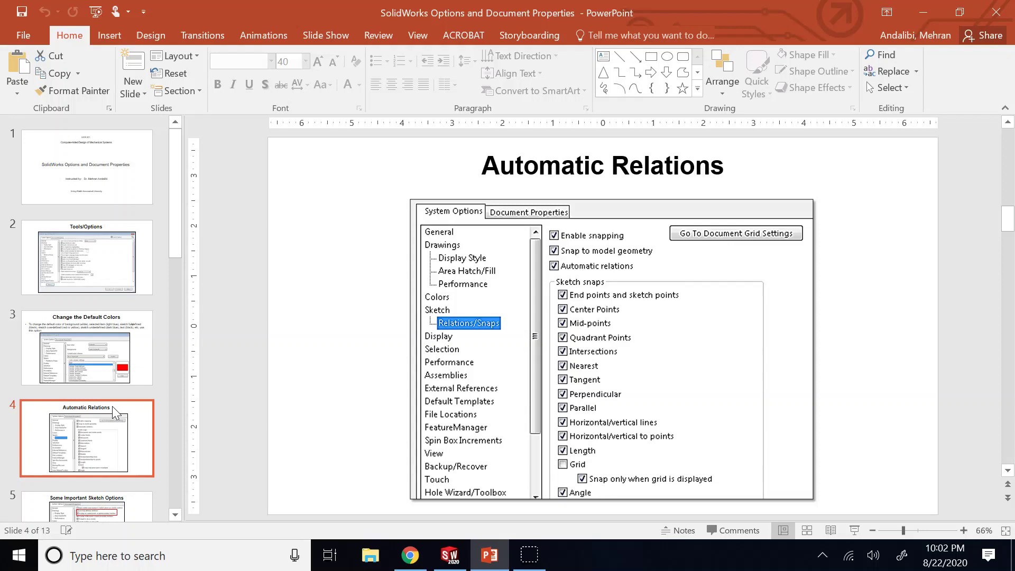
click(90, 511)
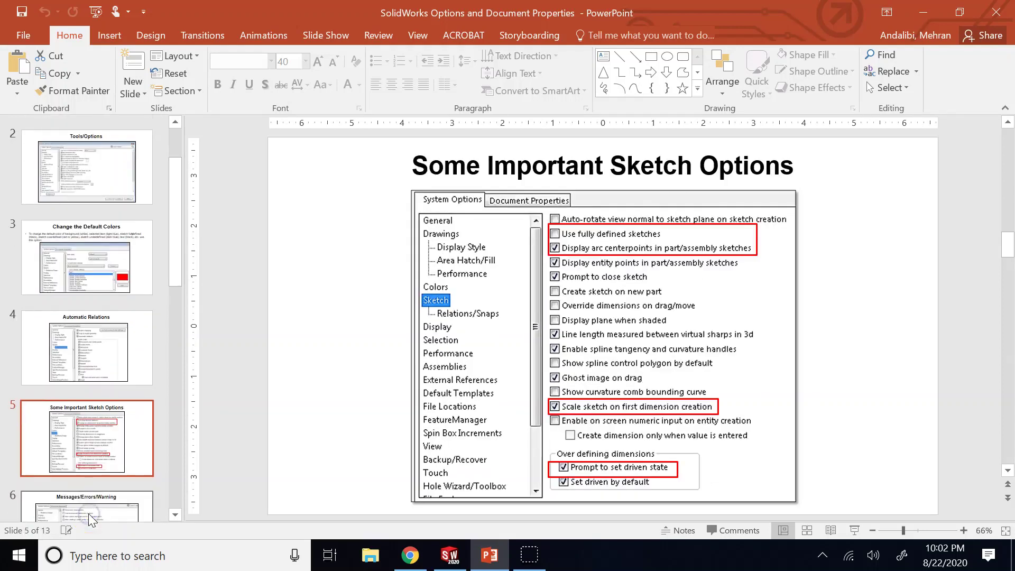
click(65, 369)
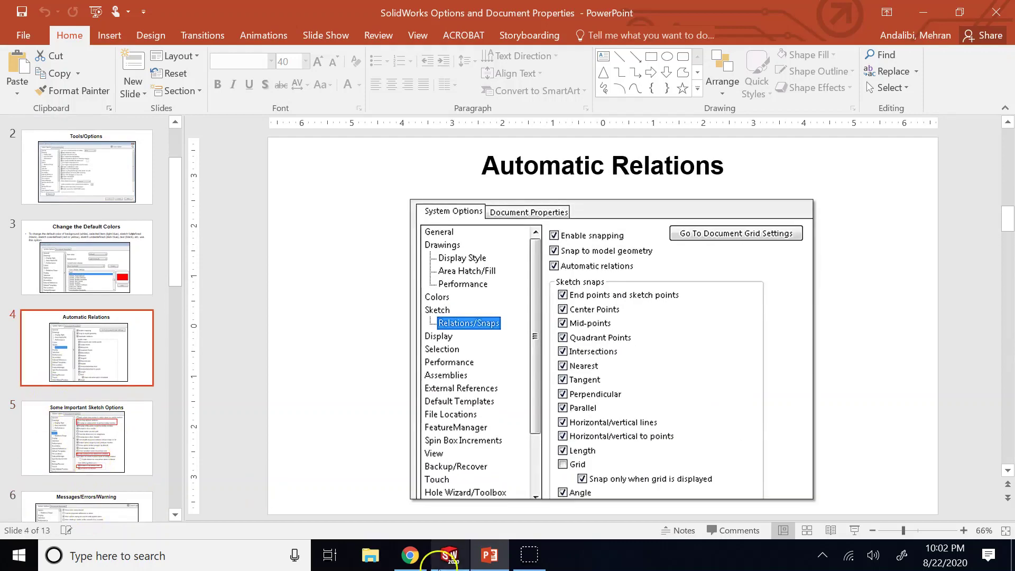
click(450, 555)
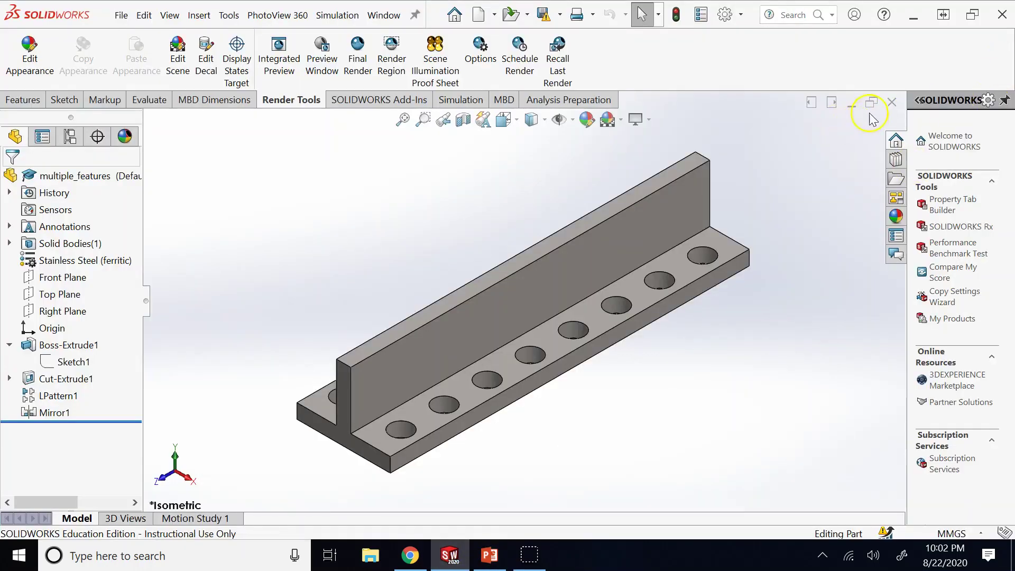
Close the multiple_features part and create a new Part document.
click(892, 102)
click(435, 301)
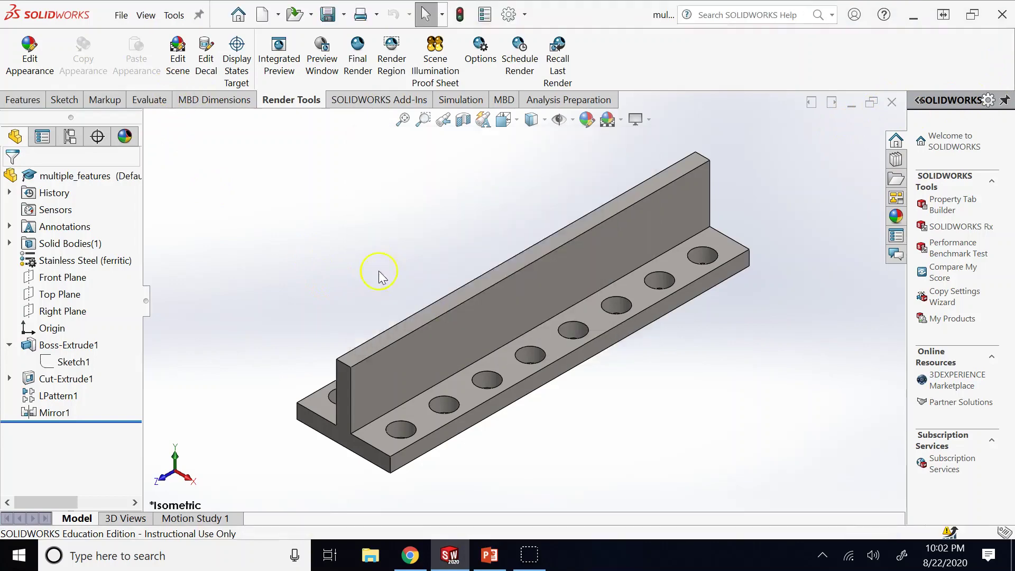
click(262, 14)
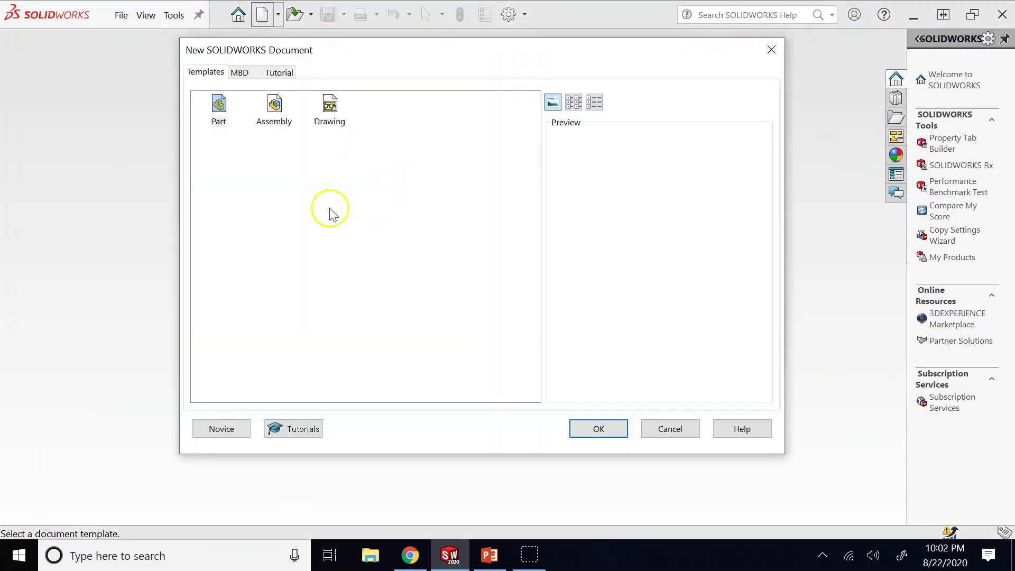
click(222, 429)
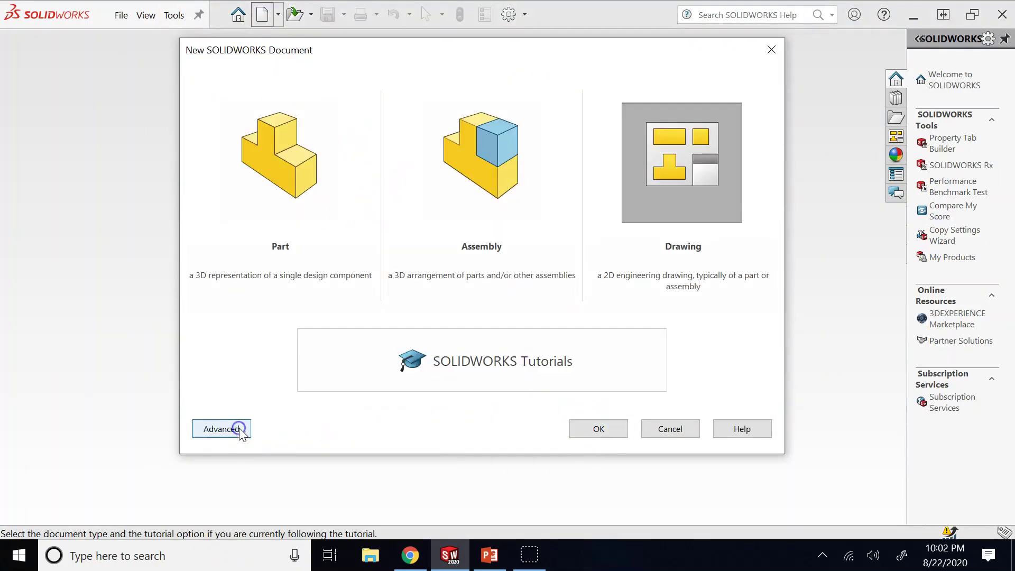
click(281, 163)
click(617, 426)
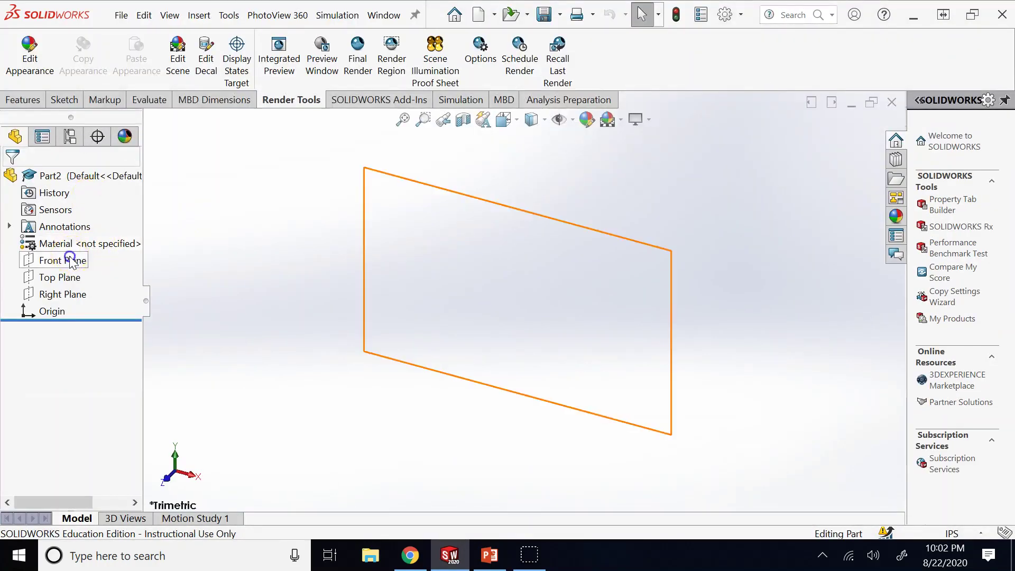
Start a sketch on the Front Plane and clear the plane selection.
click(74, 259)
click(75, 238)
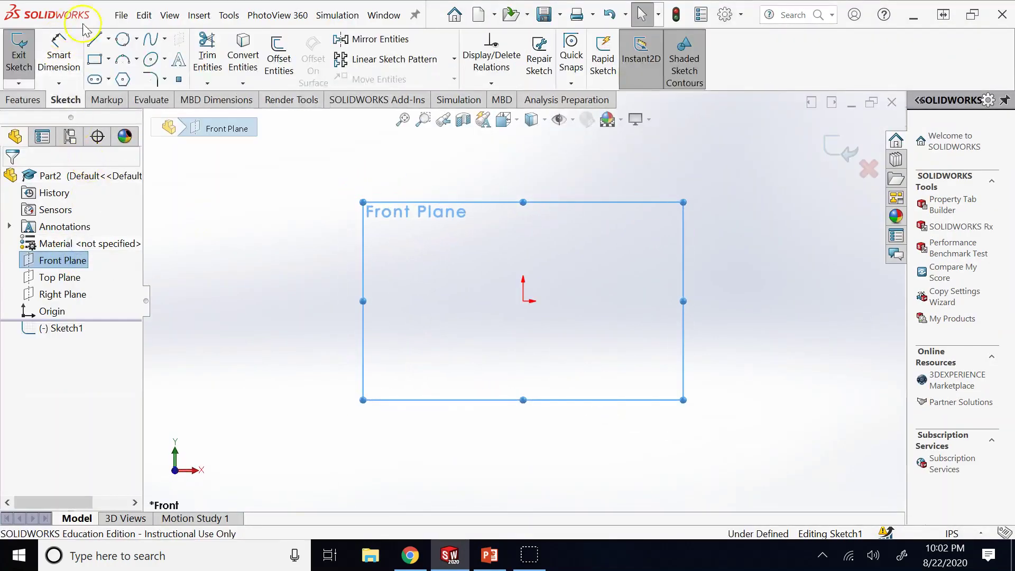
click(238, 202)
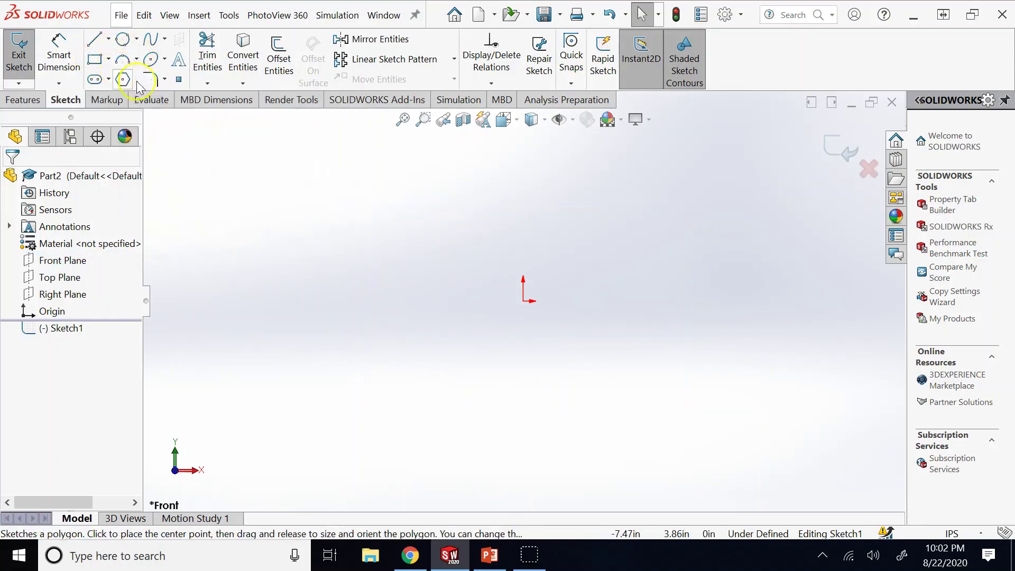
Sketch a vertical line about 3.96 in long left of the origin, then a horizontal line rightward from its upper end.
click(95, 39)
click(362, 371)
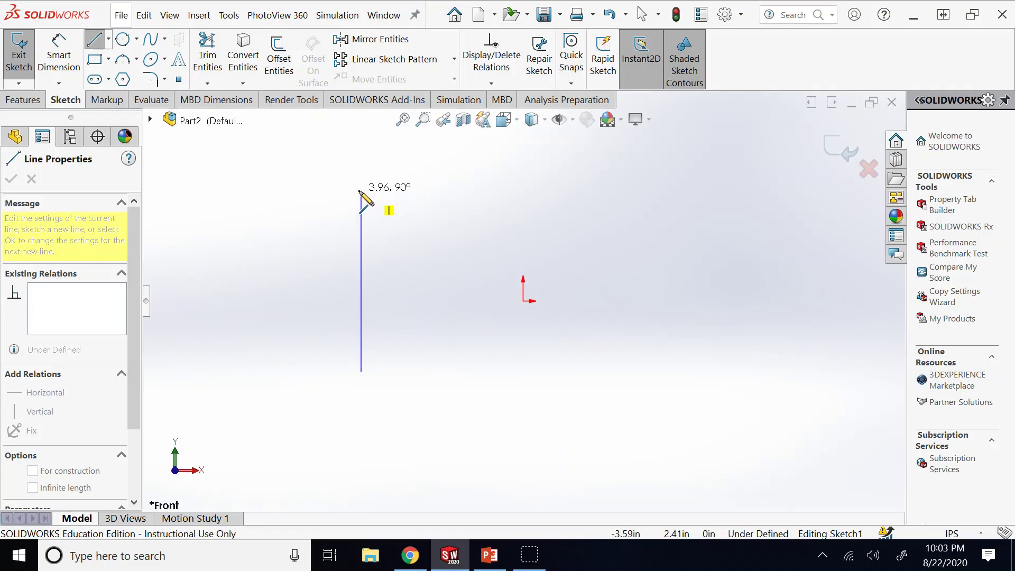
click(362, 191)
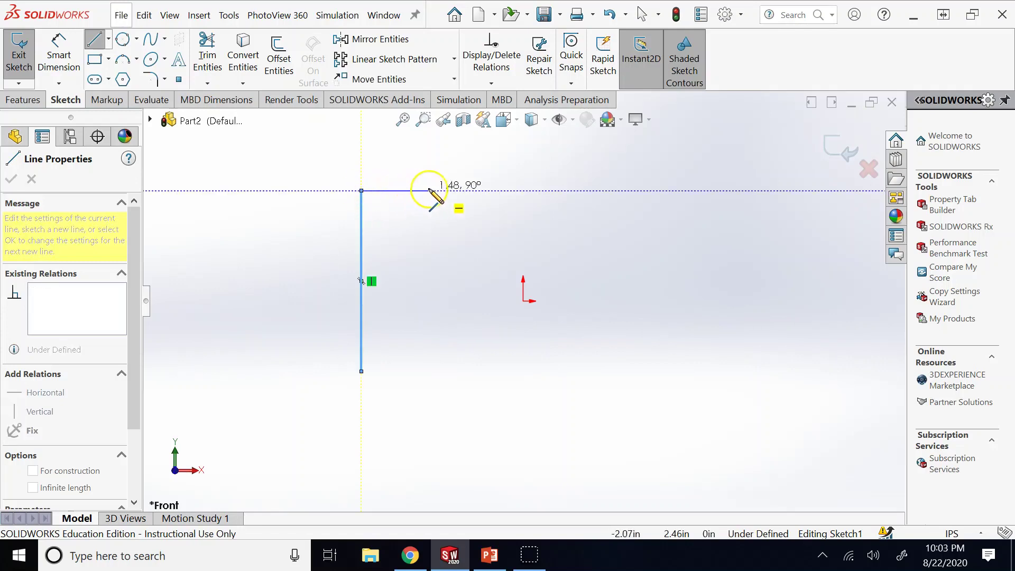
click(592, 190)
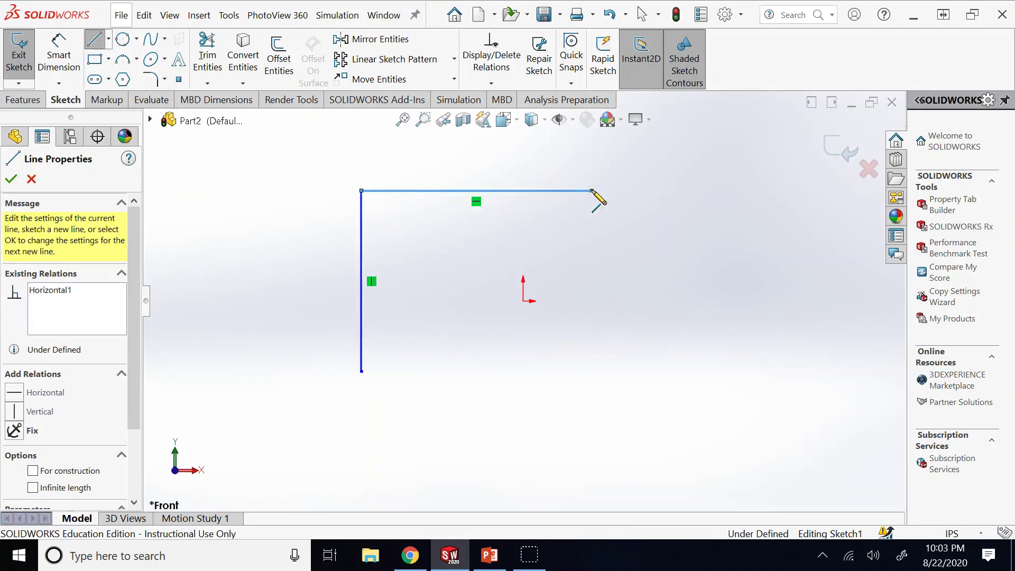
Continue with a down-right diagonal, an about 2.46 in perpendicular line and another perpendicular back inward, closing the outline through the origin.
click(722, 321)
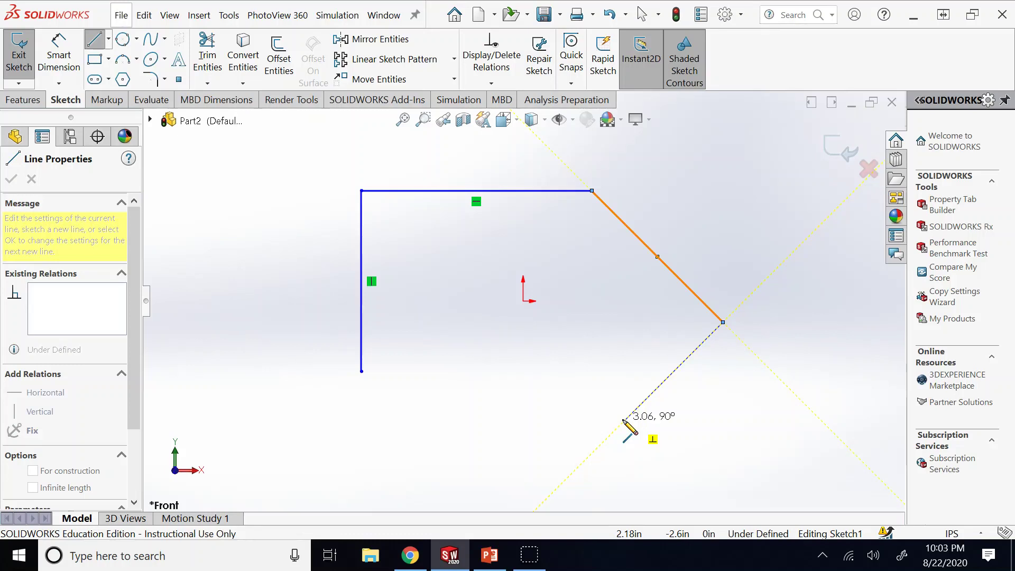
click(646, 400)
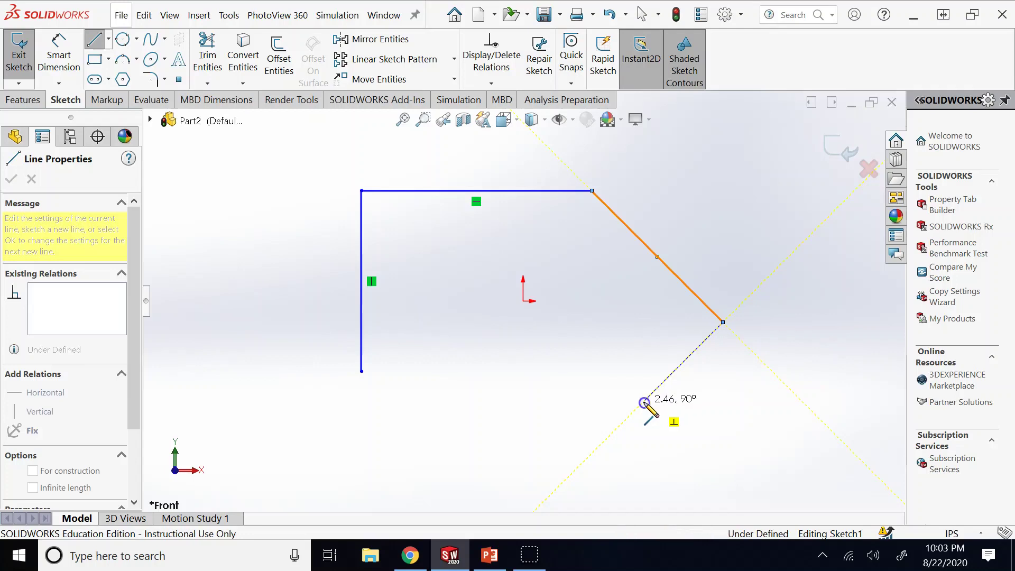
click(644, 402)
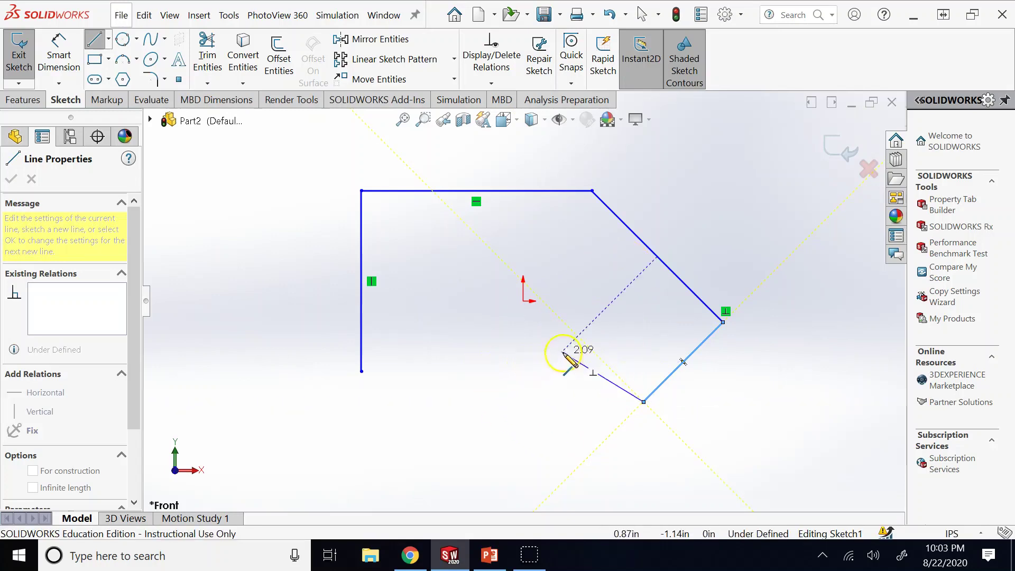
click(562, 320)
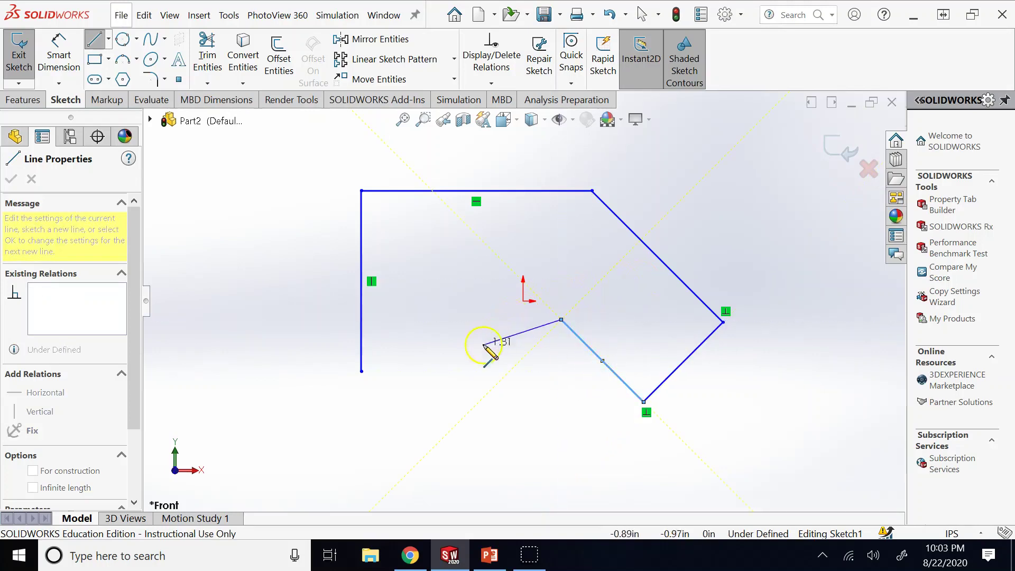
click(523, 300)
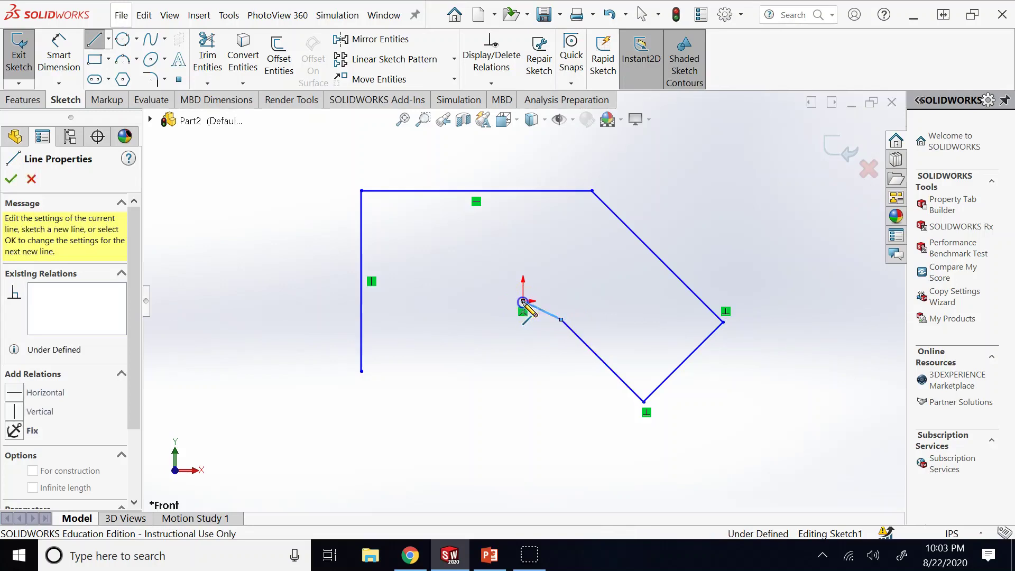
click(362, 371)
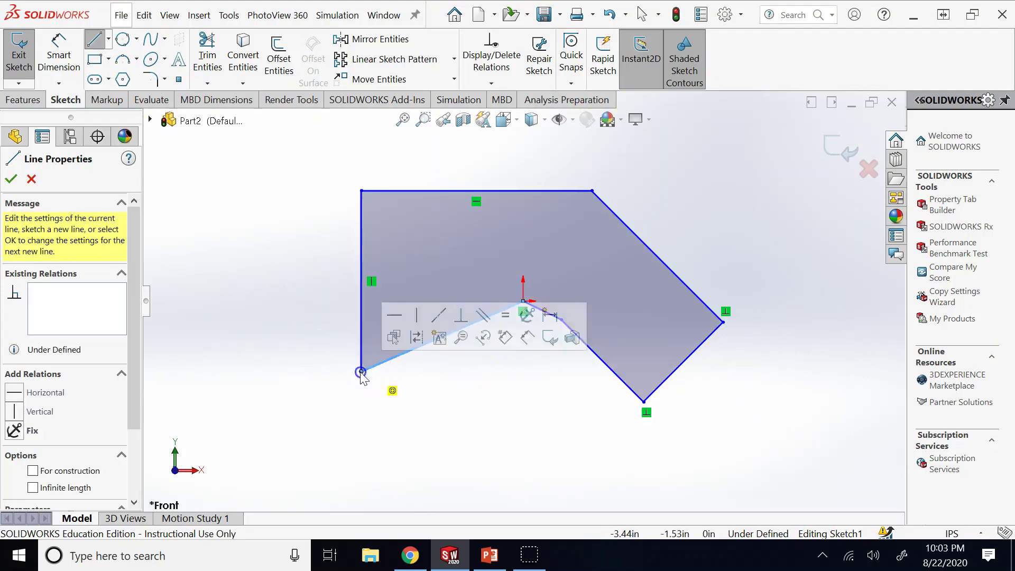
key(Escape)
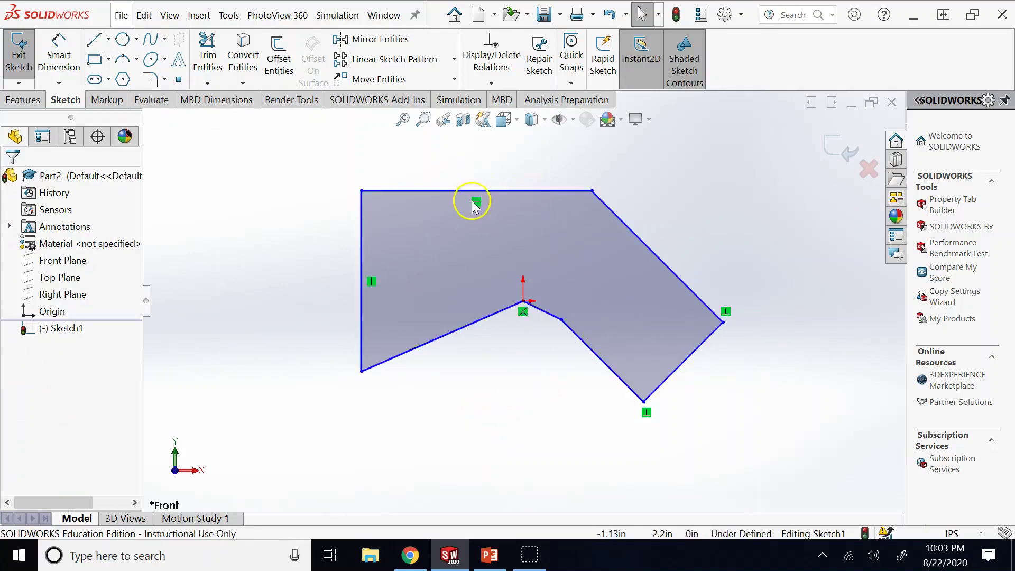
Examine the automatically added vertical, perpendicular and horizontal relations on the sketch outline.
click(372, 281)
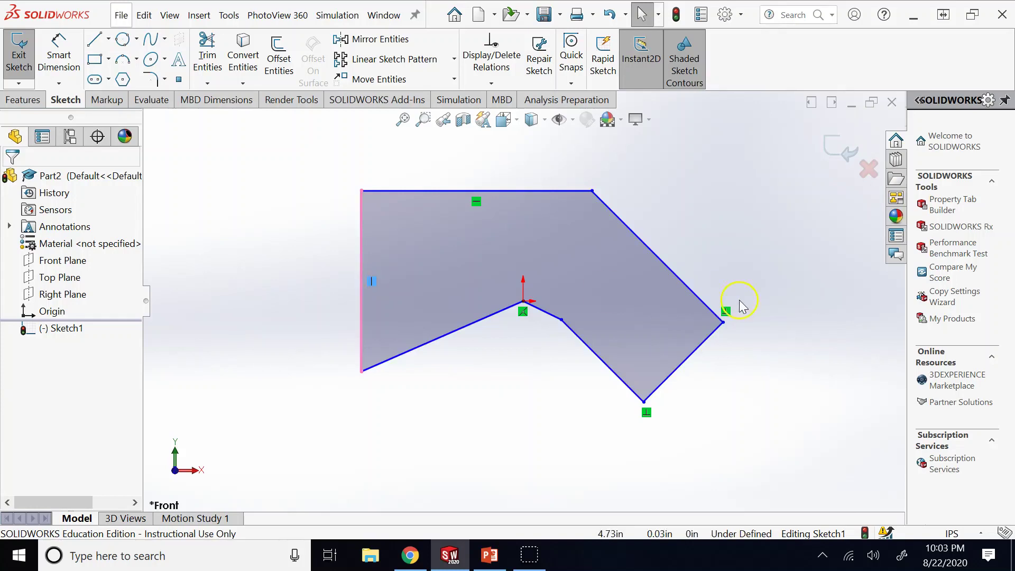
click(726, 312)
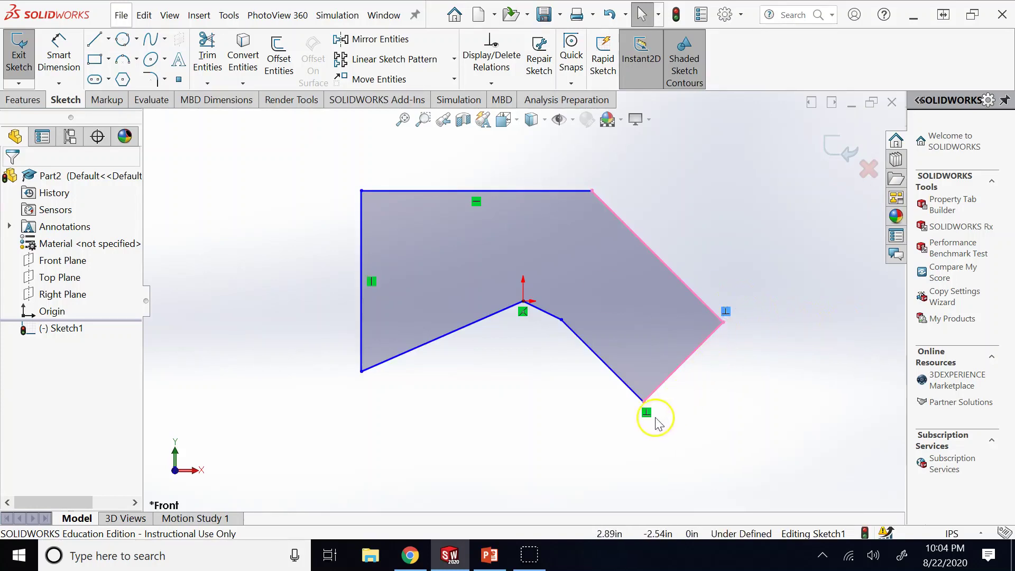
click(647, 413)
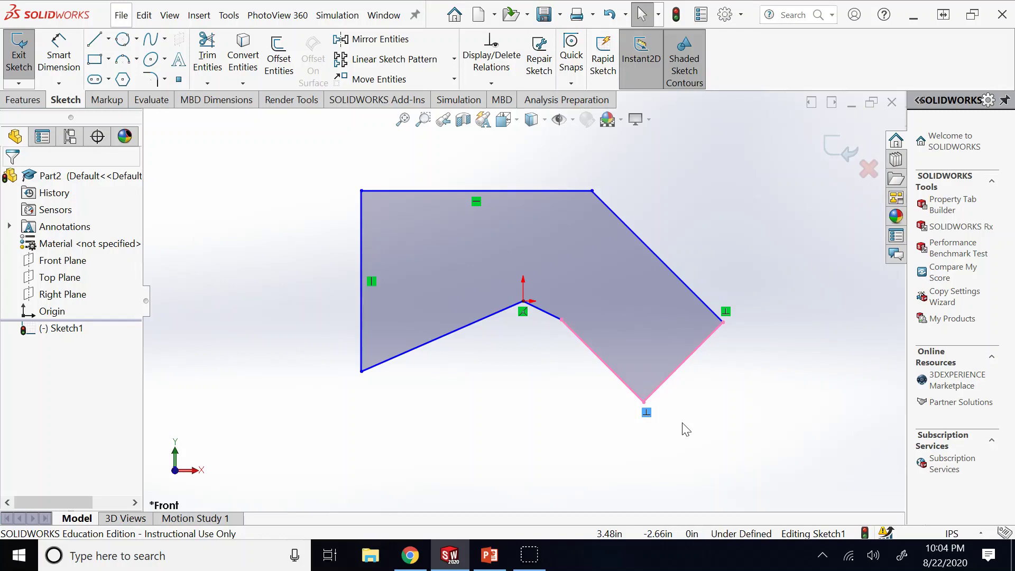
click(476, 203)
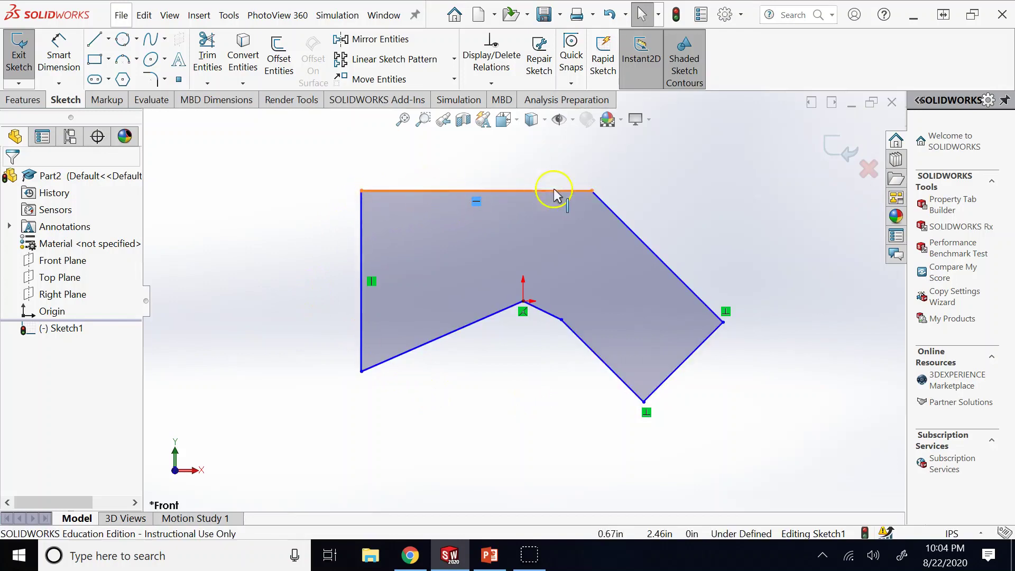
click(667, 198)
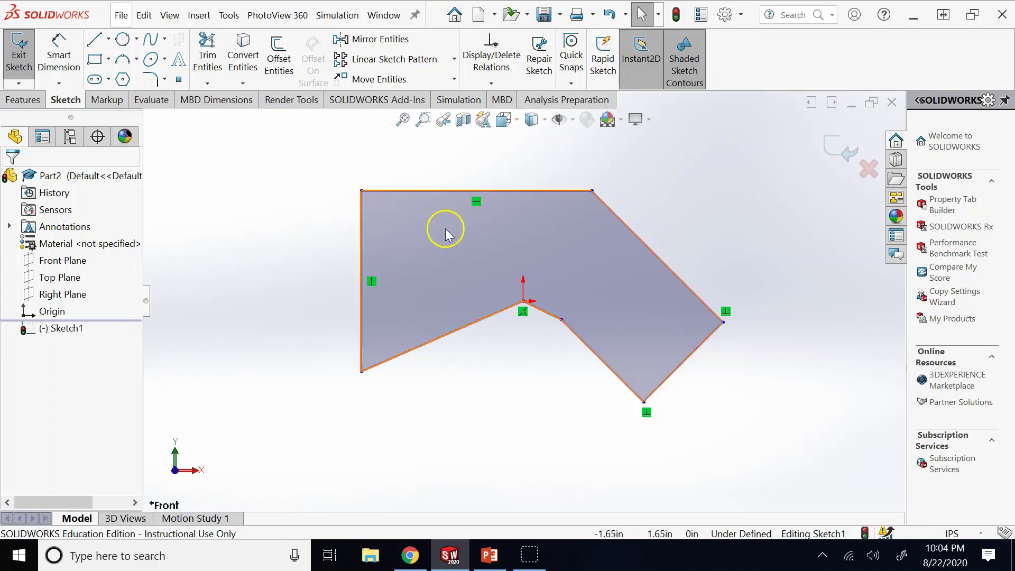
Delete the horizontal relation from the outline's upper line.
click(475, 203)
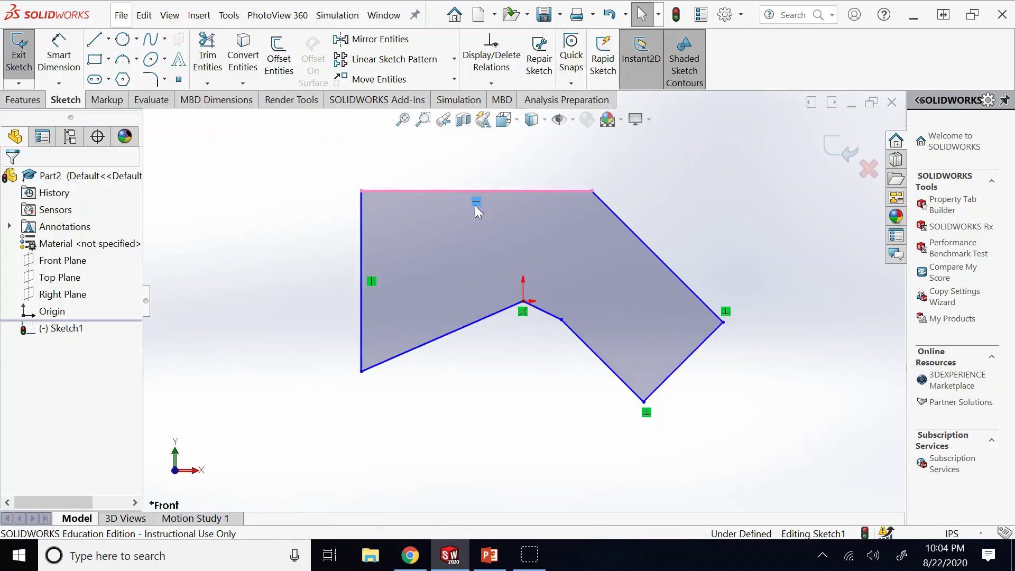
key(Delete)
click(461, 183)
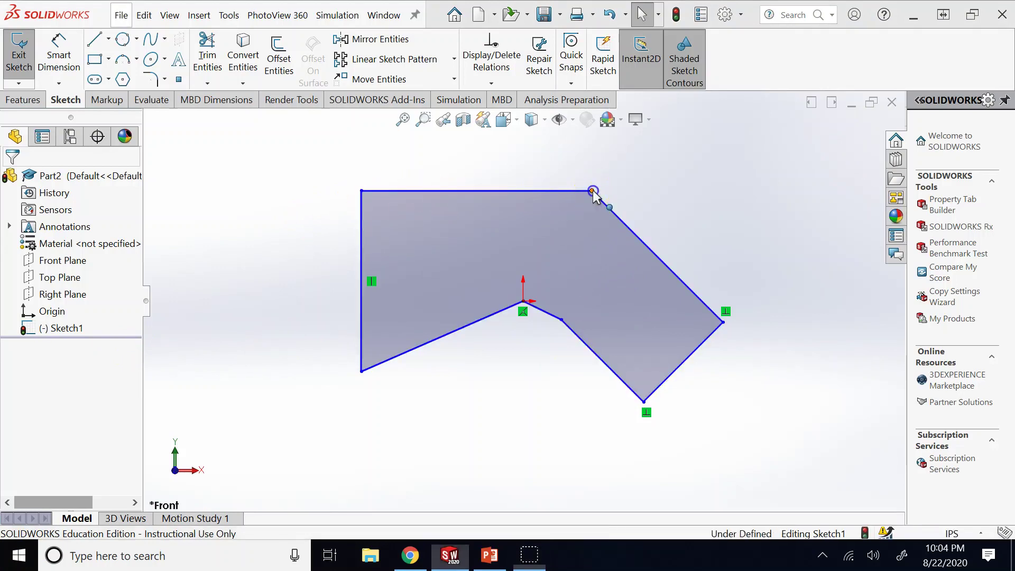
Move the outline's upper-left corner down and left, and the inner vertex beside the origin downward, to test the remaining relations.
mouse_move(593, 191)
mouse_down()
mouse_move(592, 147)
mouse_move(594, 210)
mouse_move(593, 191)
mouse_up()
click(159, 326)
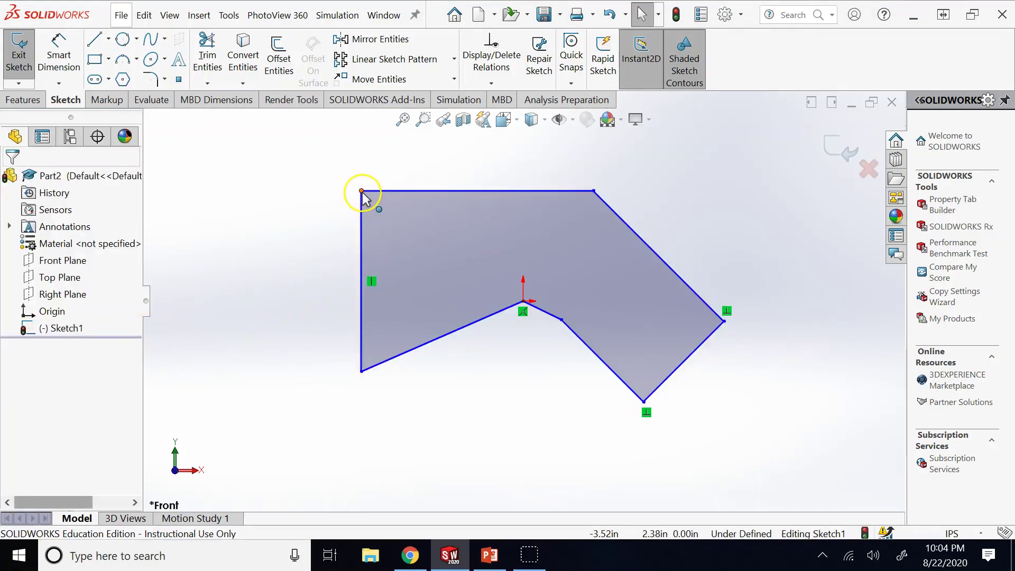
mouse_move(362, 192)
mouse_down()
mouse_move(287, 223)
mouse_move(407, 218)
mouse_move(331, 209)
mouse_move(403, 211)
mouse_move(365, 207)
mouse_move(321, 235)
mouse_move(326, 164)
mouse_move(371, 196)
mouse_move(343, 194)
mouse_move(321, 274)
mouse_move(327, 196)
mouse_move(369, 236)
mouse_move(348, 210)
mouse_up()
click(476, 354)
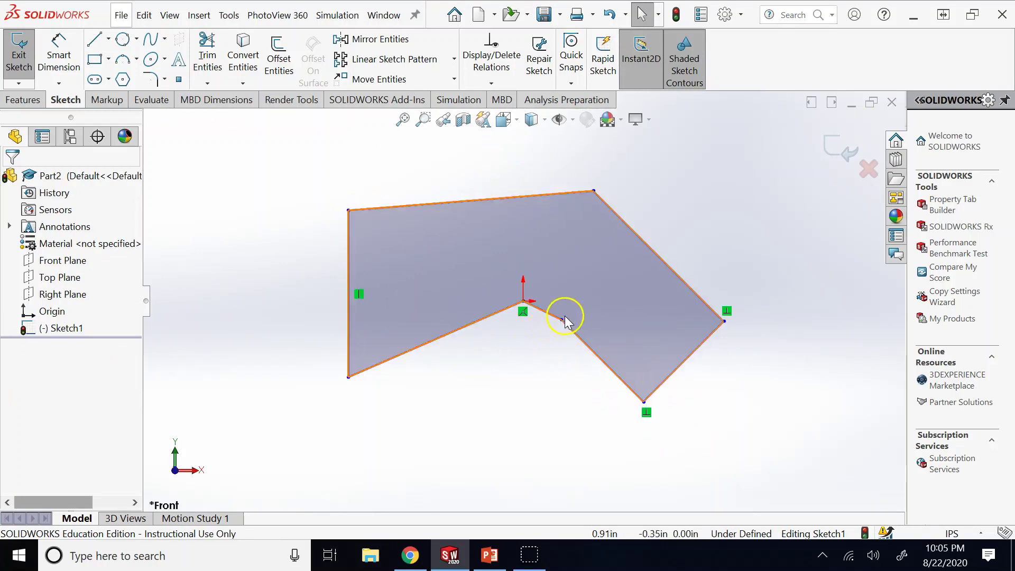
mouse_move(562, 322)
mouse_down()
mouse_move(534, 367)
mouse_move(593, 423)
mouse_move(525, 351)
mouse_move(673, 309)
mouse_move(569, 369)
mouse_up()
click(758, 415)
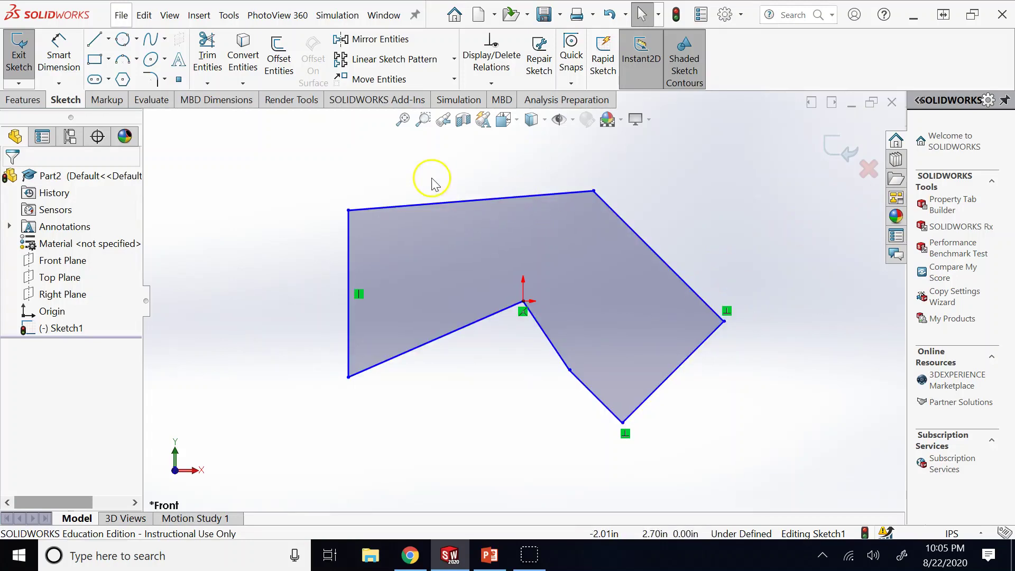
Add a Horizontal relation to the outline's sloped upper line and accept it.
click(437, 204)
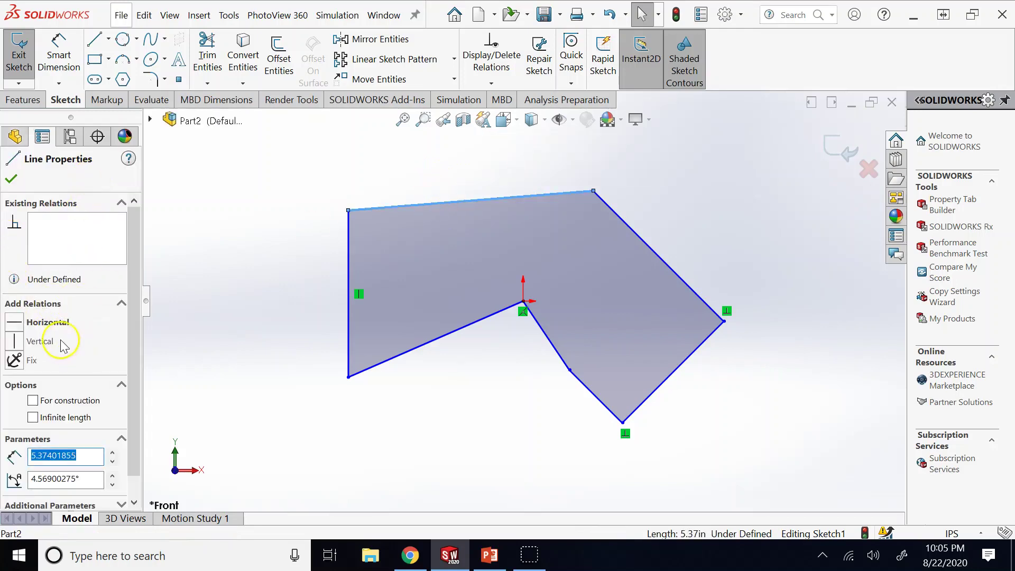
click(18, 325)
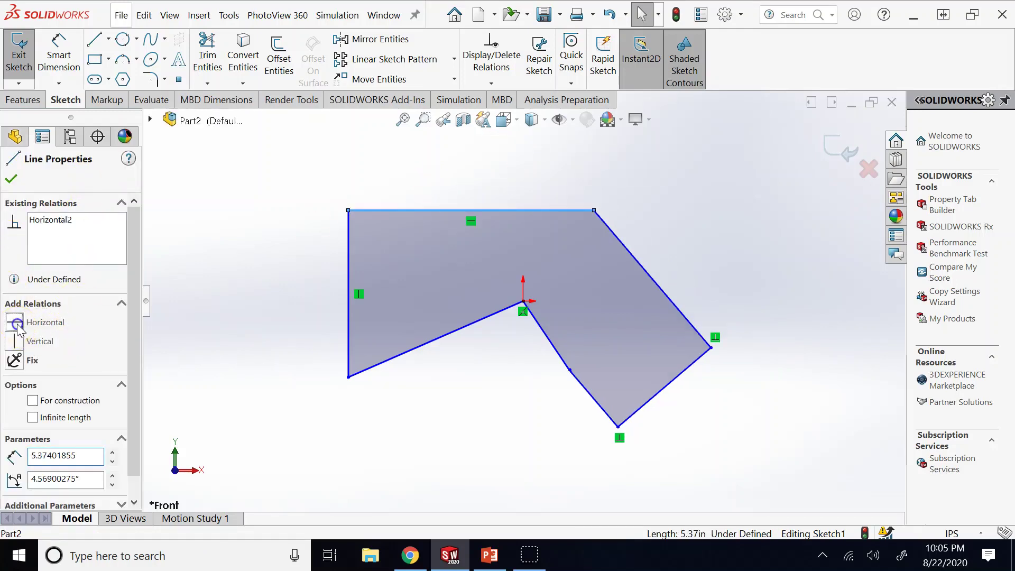
click(12, 182)
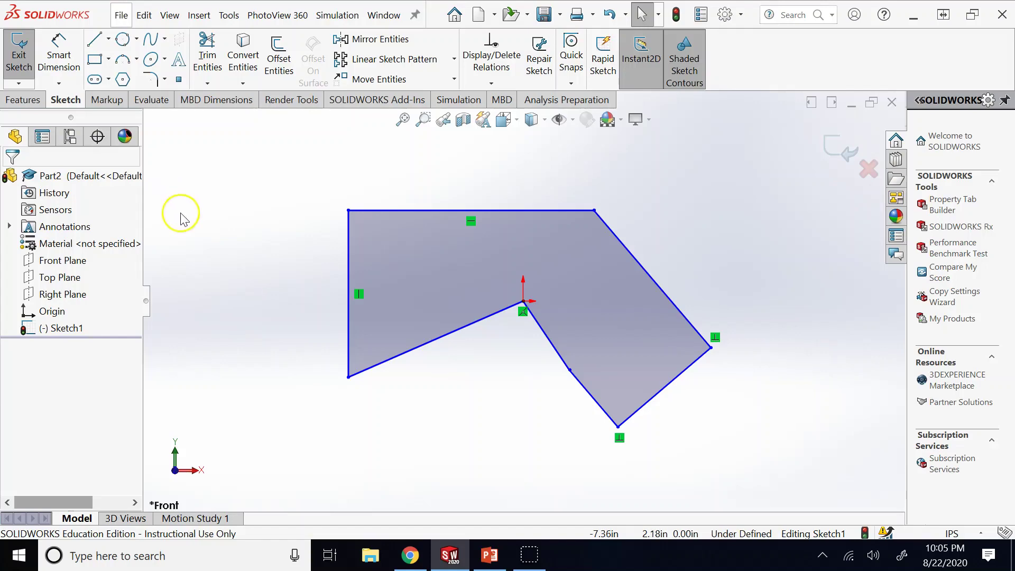
Check the "Automatic Relations" slide in PowerPoint and return to the sketch in SOLIDWORKS.
click(492, 554)
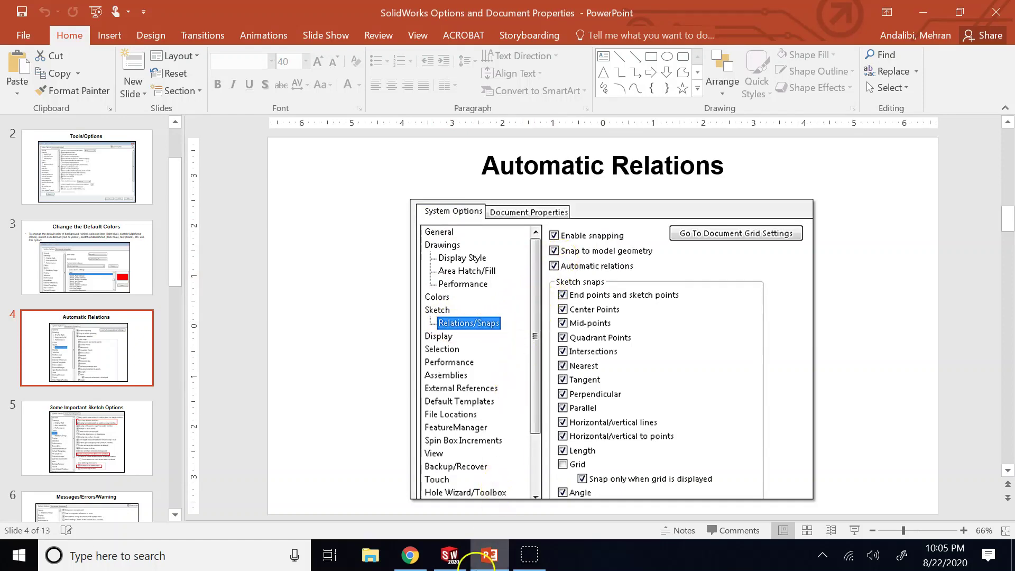
click(465, 561)
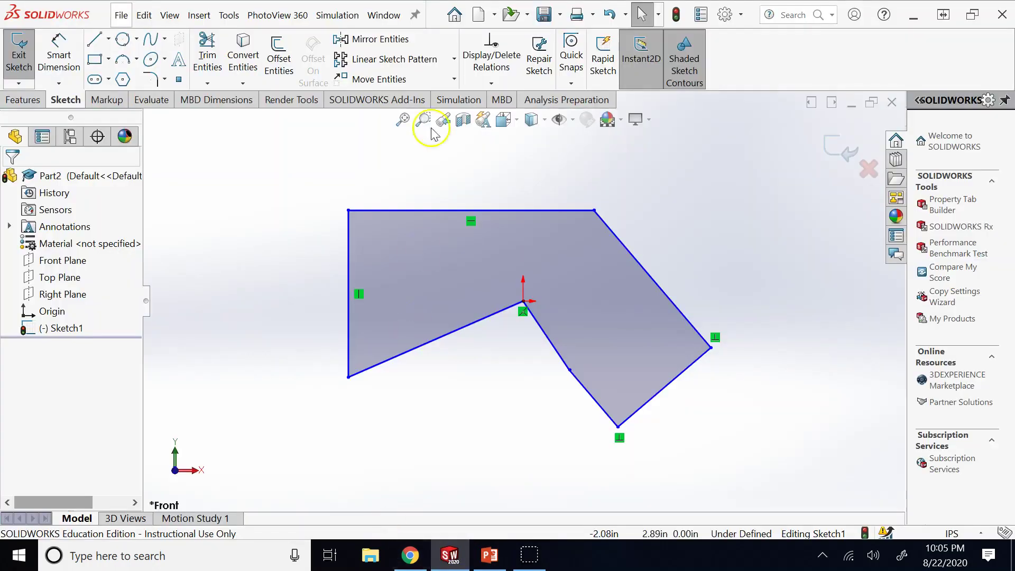
Make sure Automatic relations is enabled in the sketch Relations/Snaps system options and accept the options.
click(231, 16)
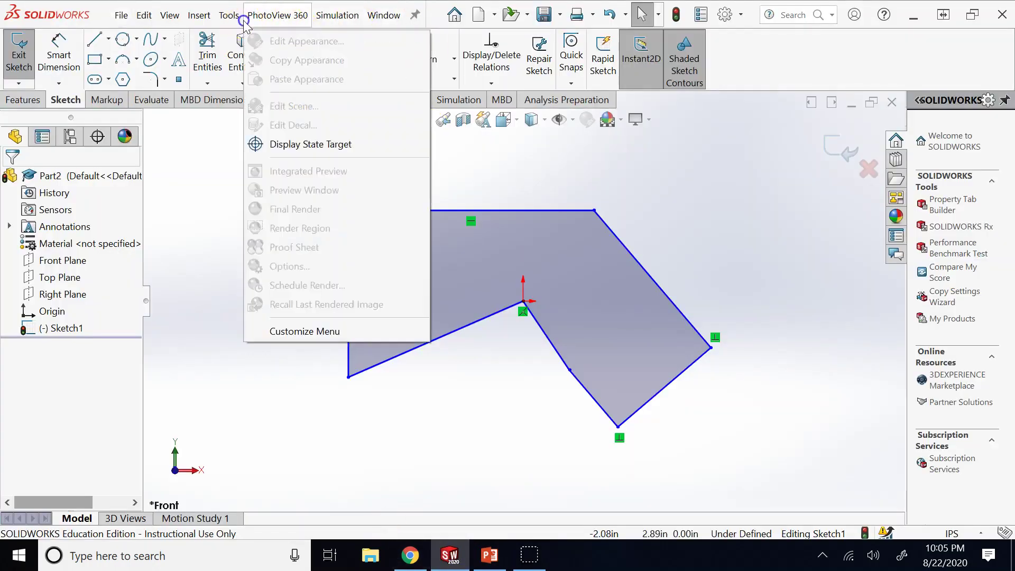
click(672, 175)
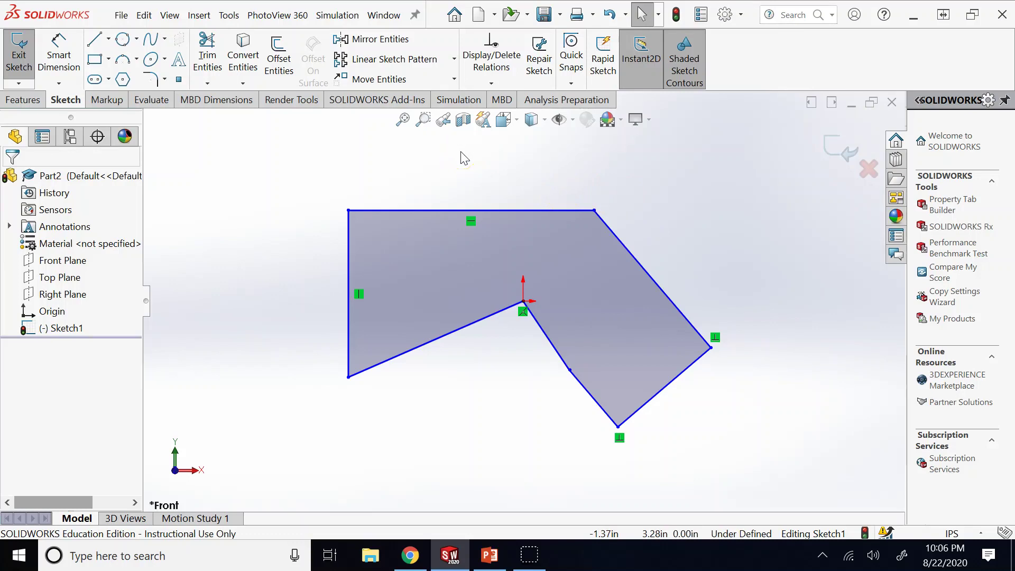
click(220, 12)
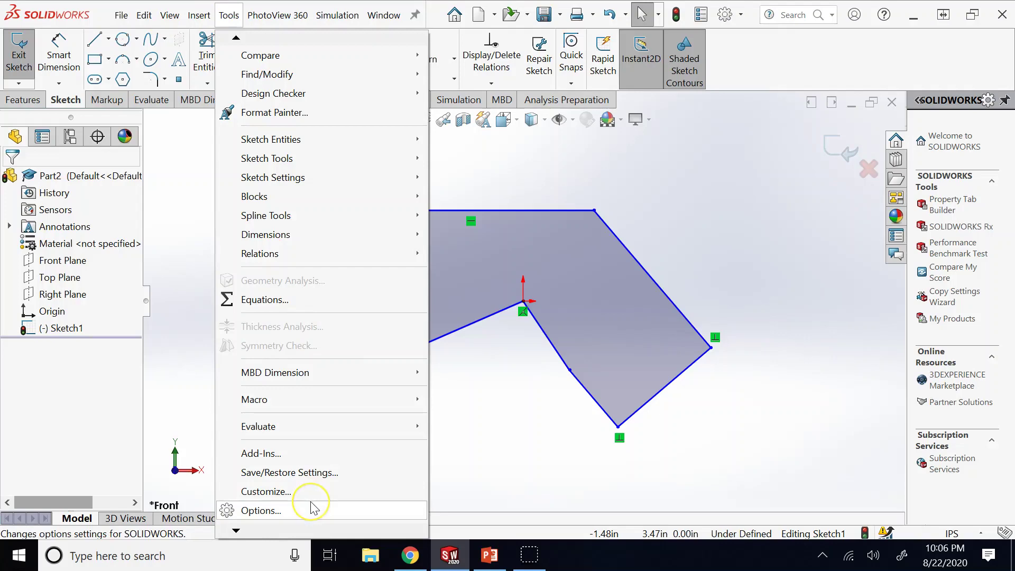
click(314, 509)
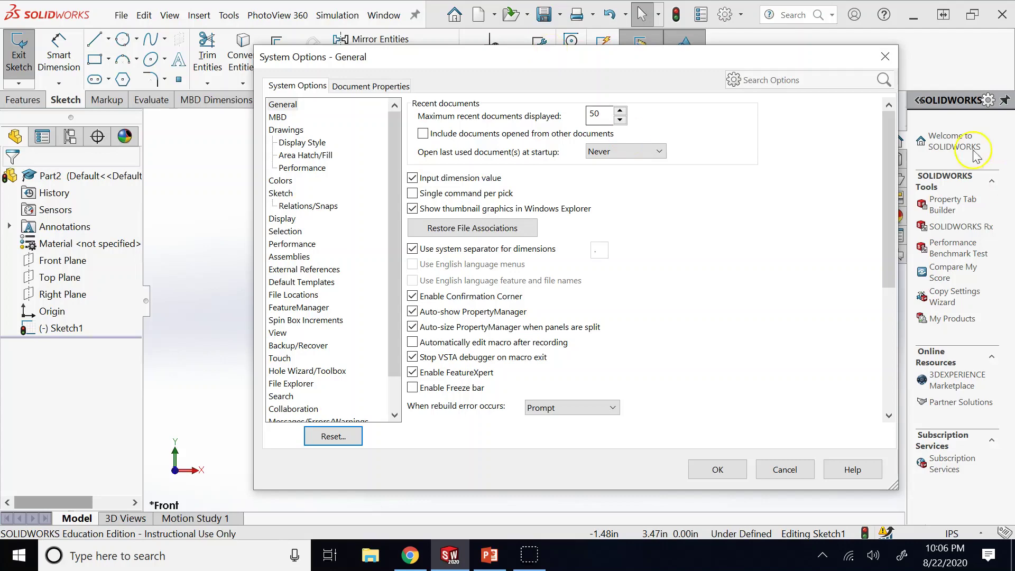
click(283, 194)
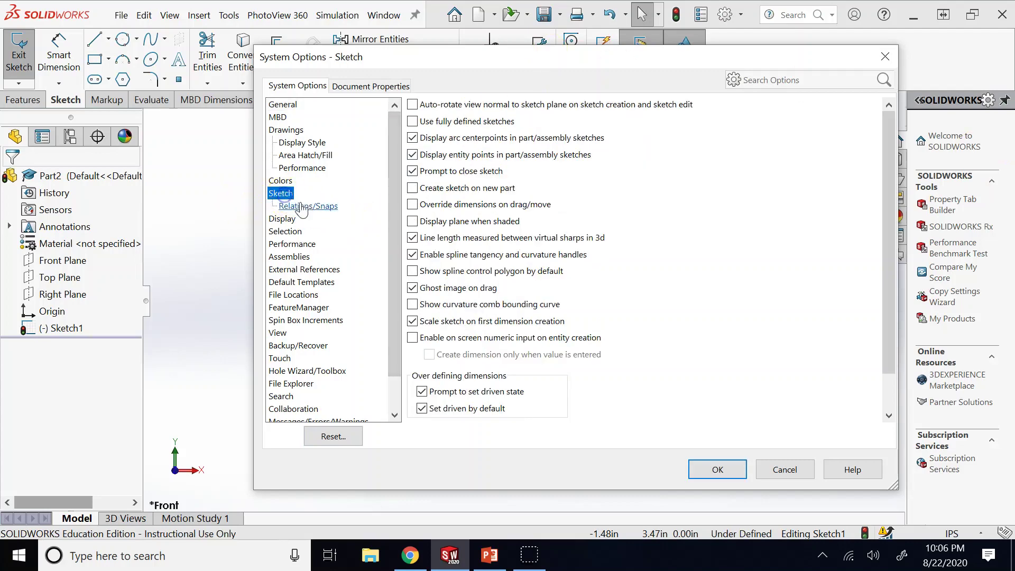
click(308, 205)
click(412, 147)
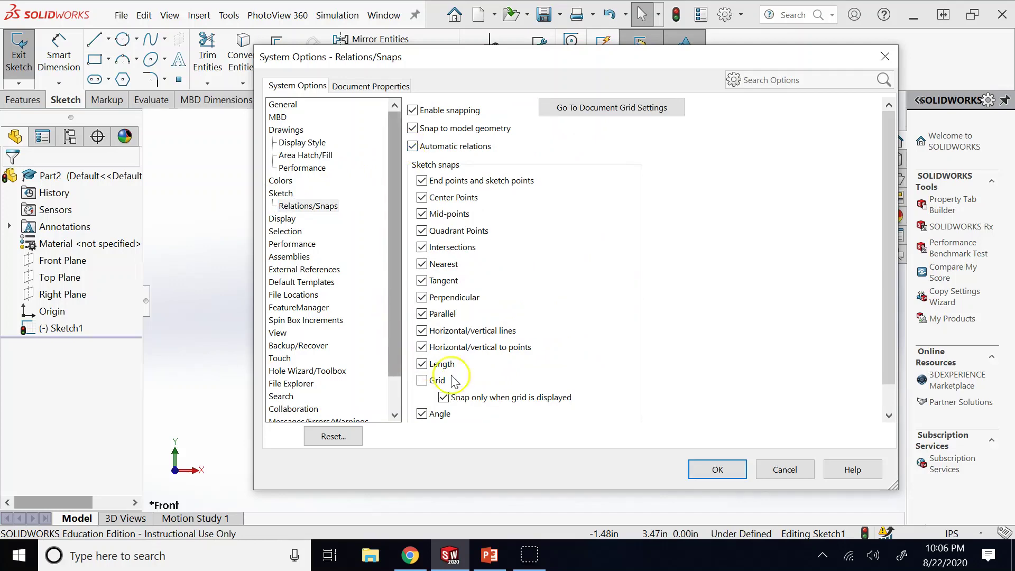
click(724, 469)
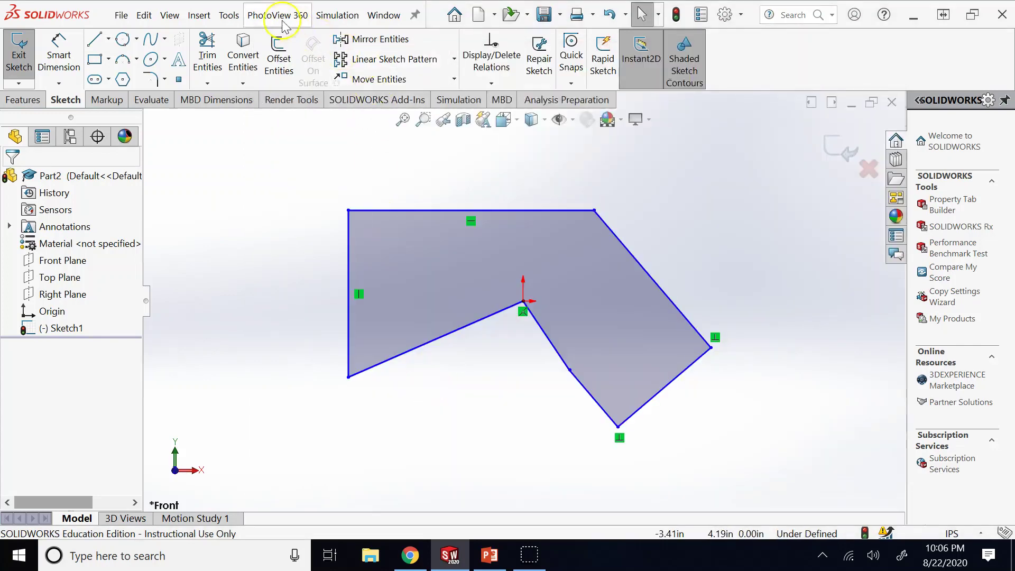
Enable the Grid sketch snap in the Relations/Snaps system options and accept the options.
click(229, 15)
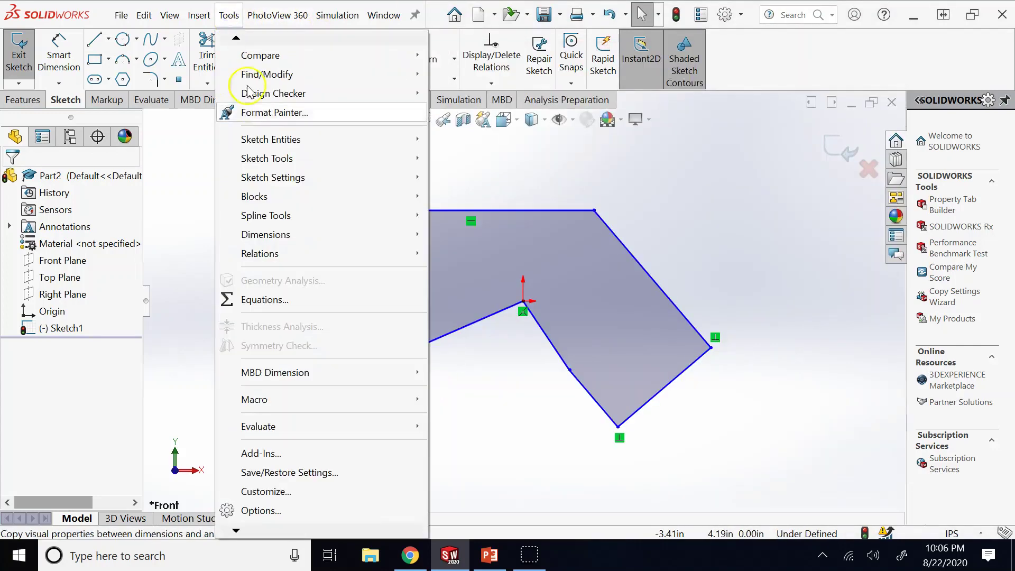
click(288, 511)
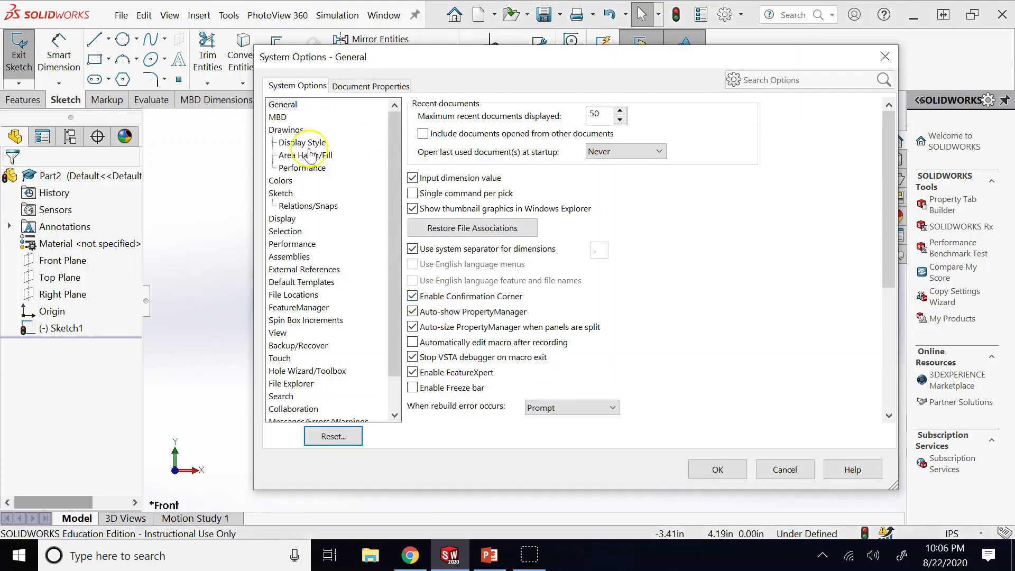
click(281, 194)
click(285, 205)
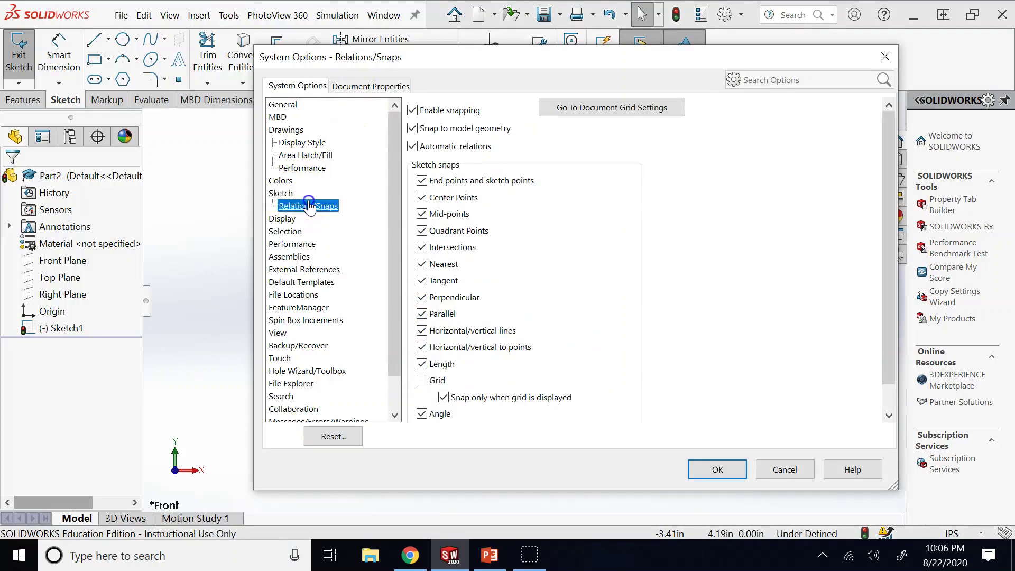
click(426, 383)
click(423, 381)
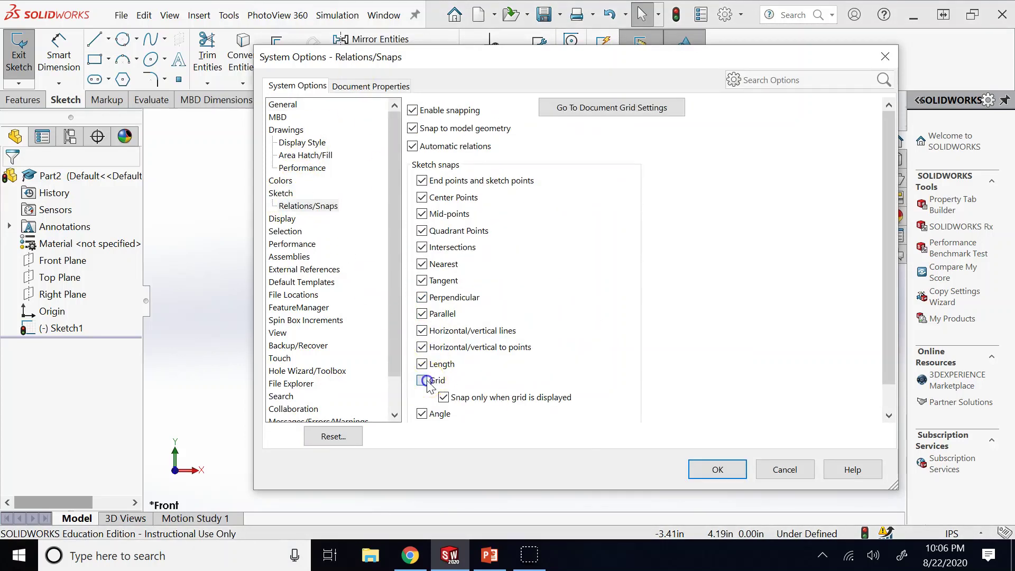
click(717, 468)
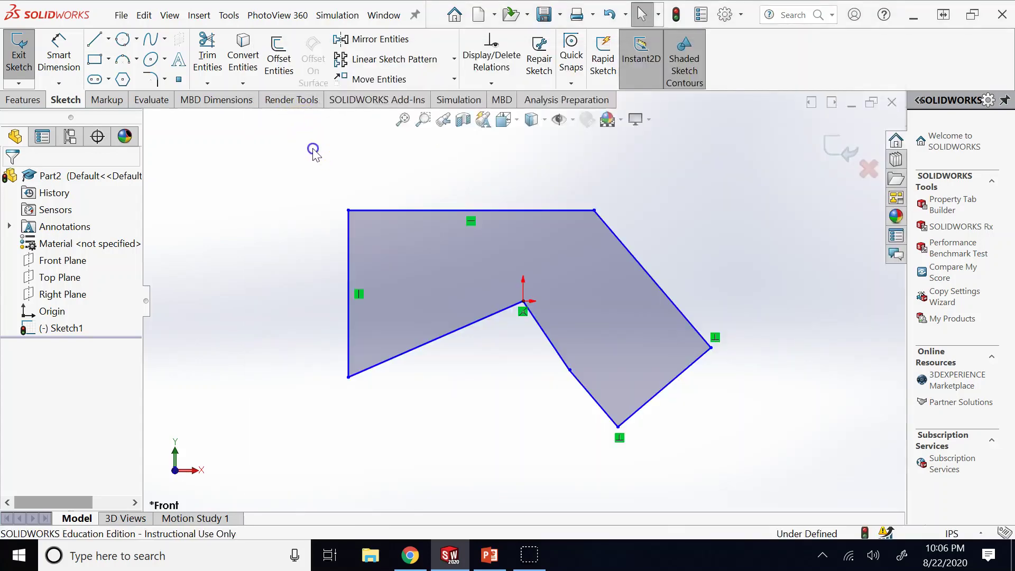
Display the sketch grid in the graphics area.
click(573, 121)
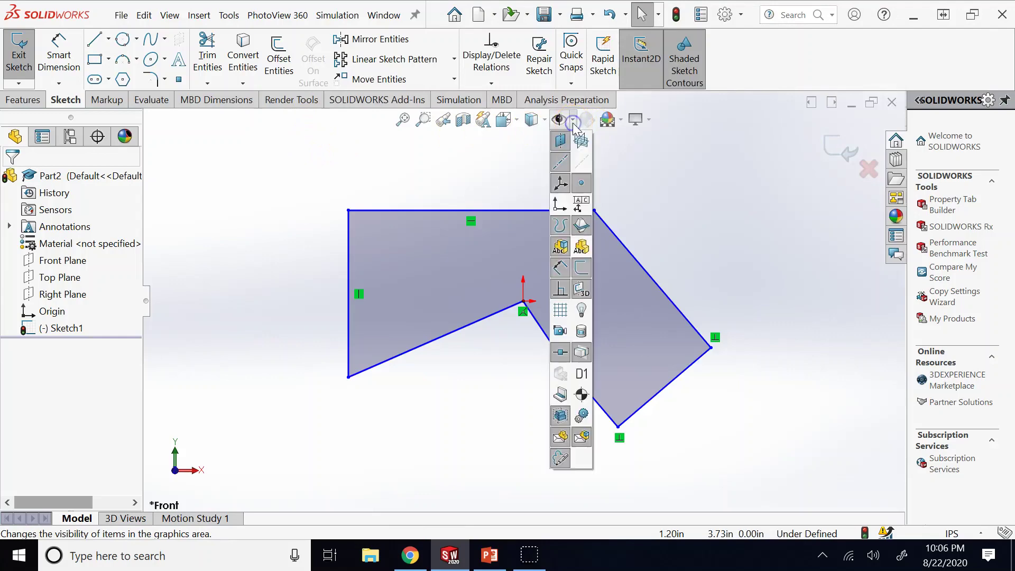
click(561, 310)
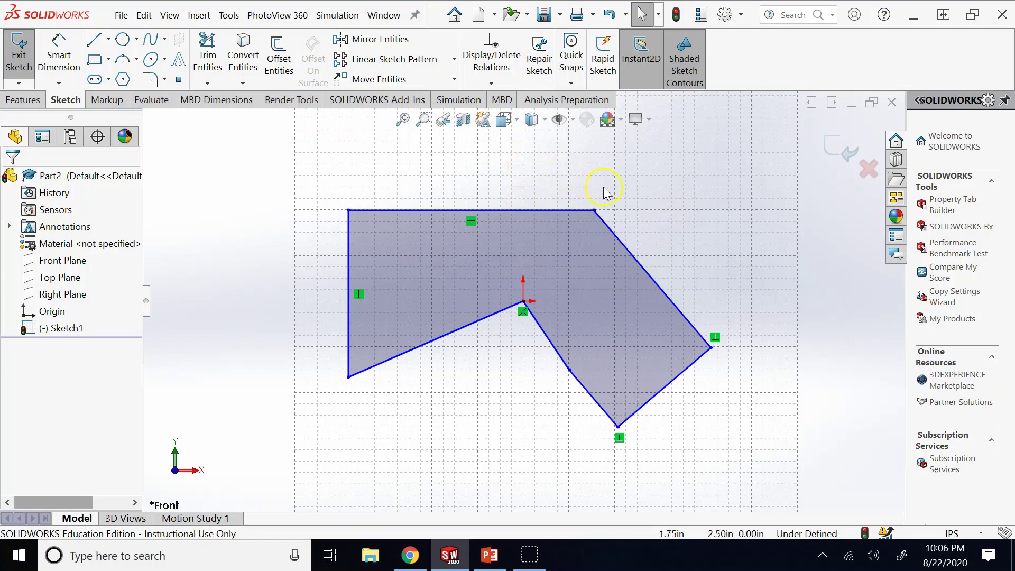
click(573, 119)
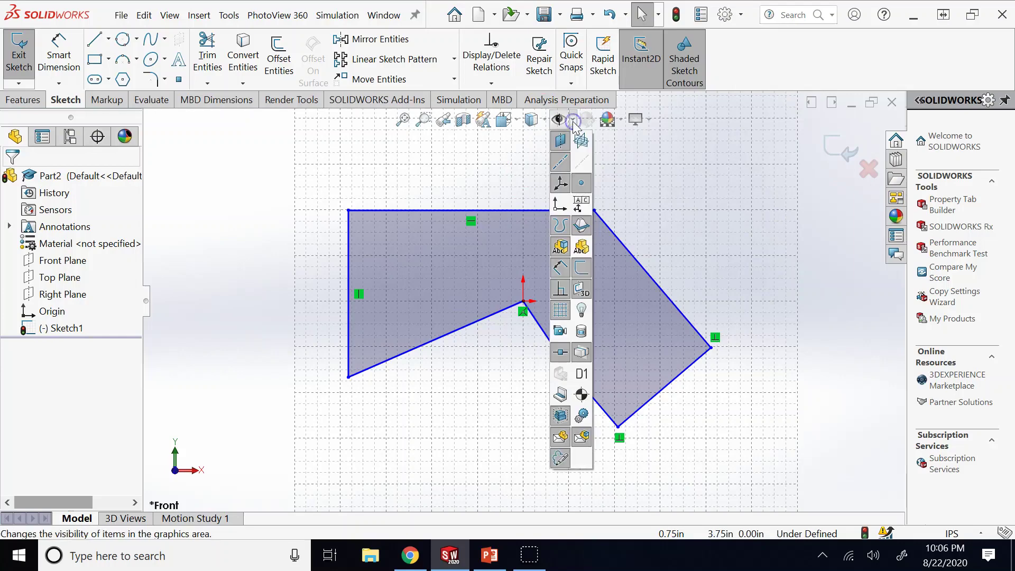
click(668, 224)
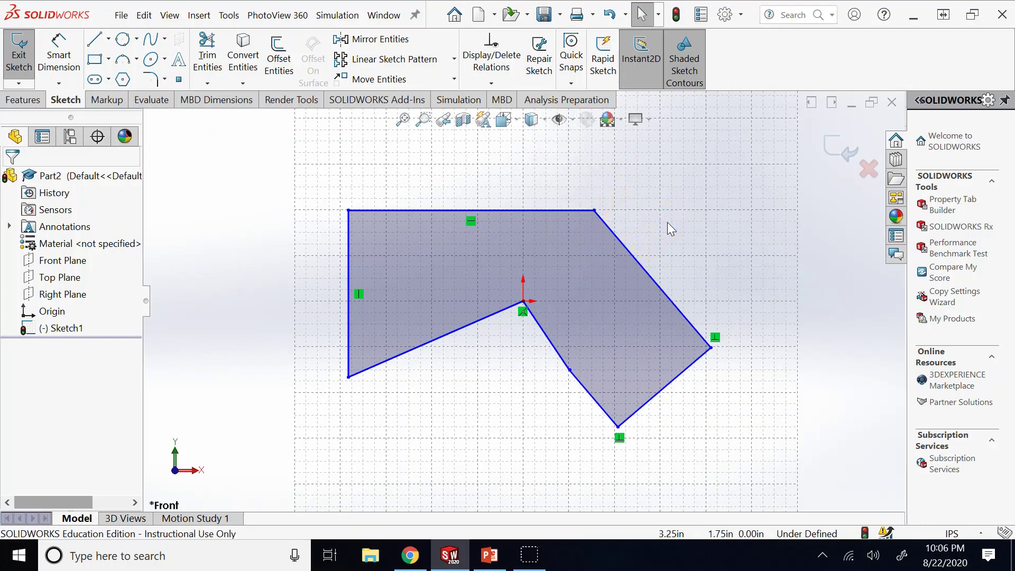
Review the "Some Important Sketch Options" slide in PowerPoint and return to the sketch in SOLIDWORKS.
click(490, 555)
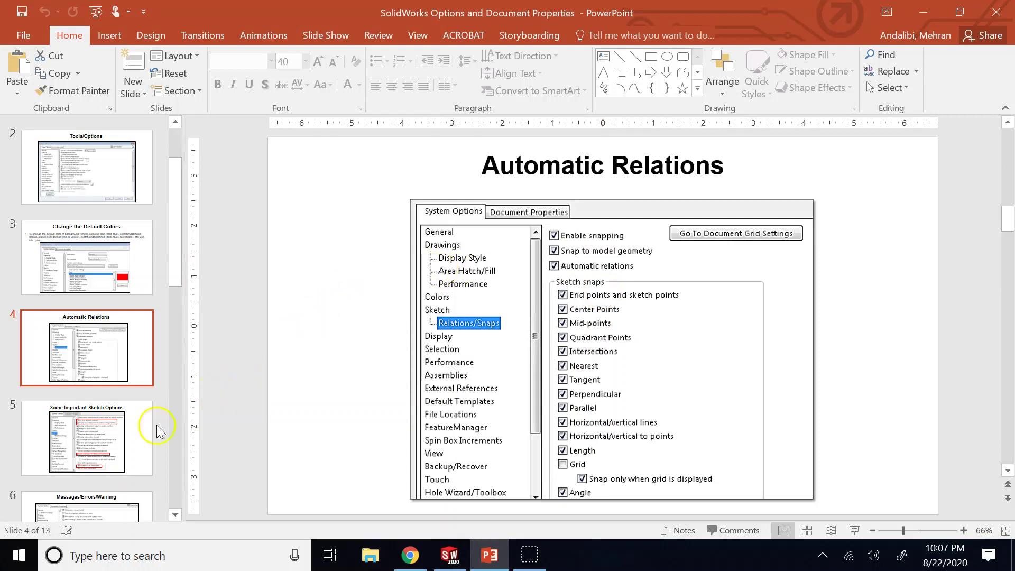
click(97, 463)
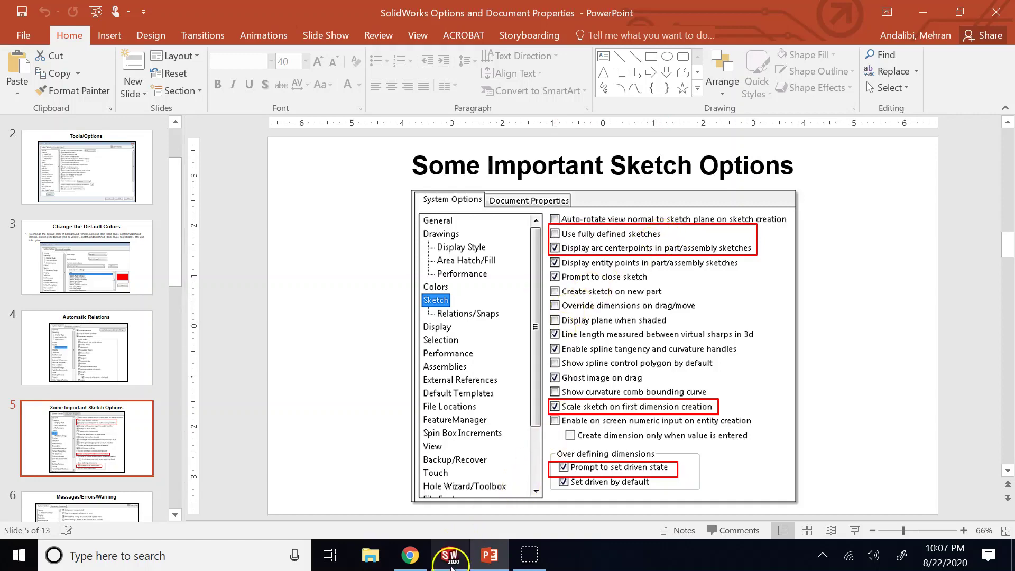
click(449, 555)
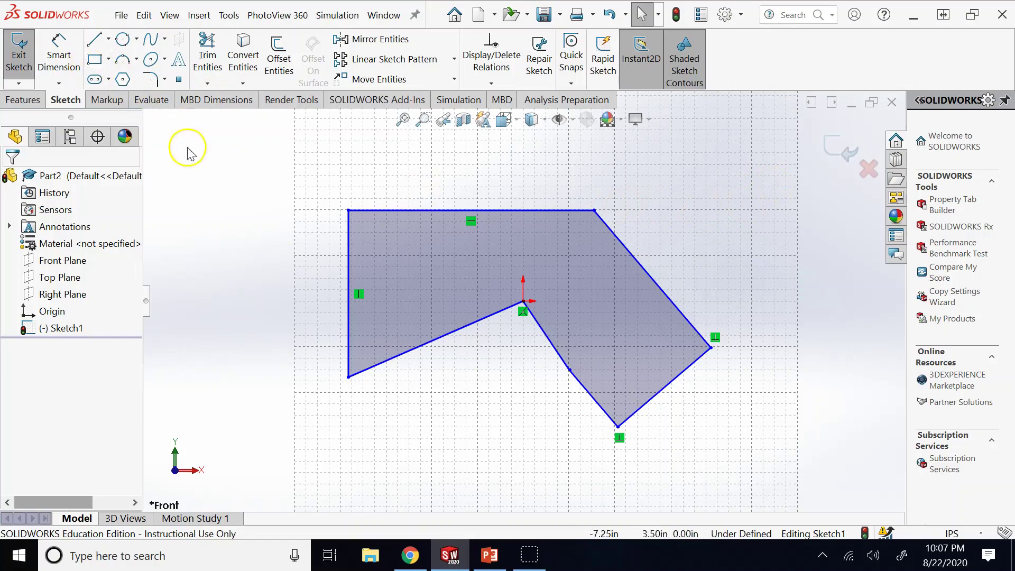
Delete the whole outline from the sketch and hide the grid.
drag(270, 170, 788, 503)
key(Delete)
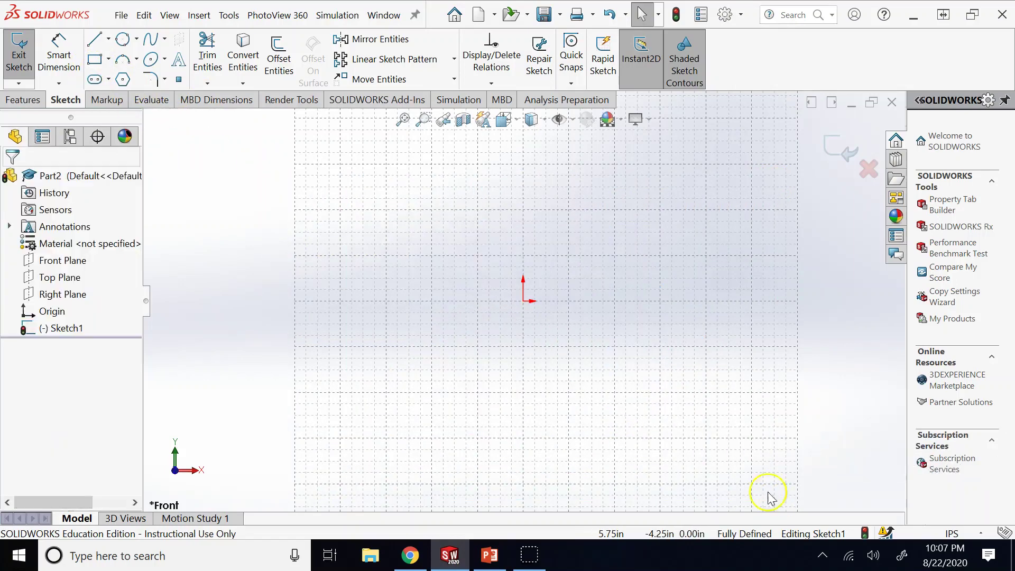
click(572, 119)
click(561, 310)
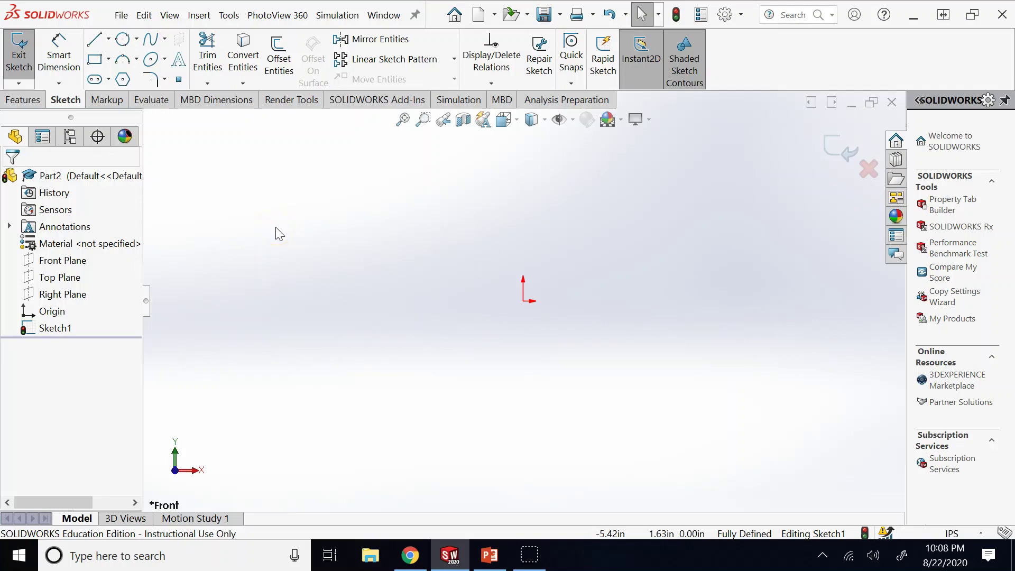
Sketch a circle with a radius of about 2.22 in, centred on the origin.
click(136, 39)
click(129, 60)
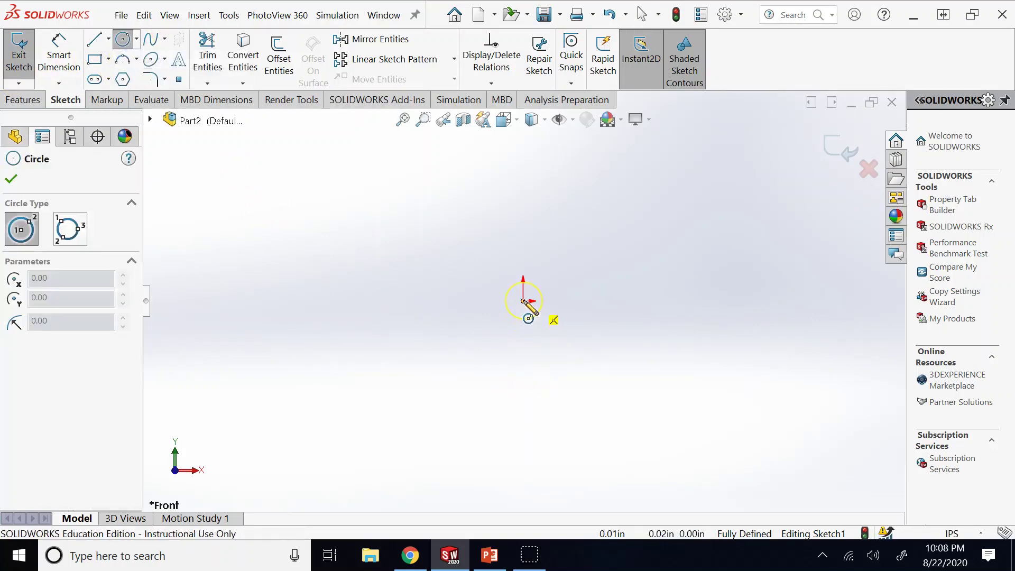
mouse_move(523, 301)
mouse_down()
mouse_move(517, 208)
mouse_move(505, 203)
mouse_up()
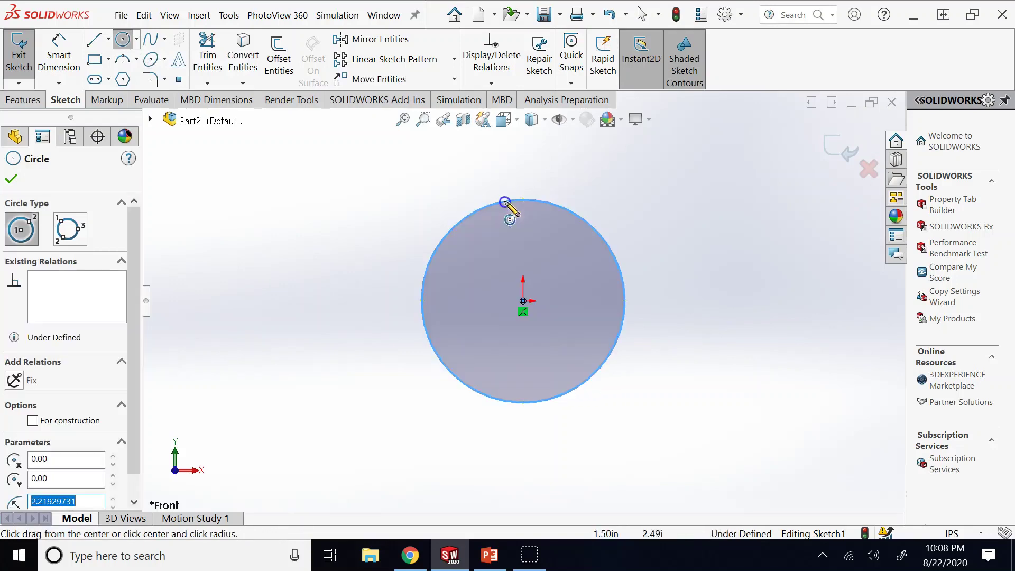
click(122, 39)
Shrink the circle by pulling its edge toward the origin.
click(564, 217)
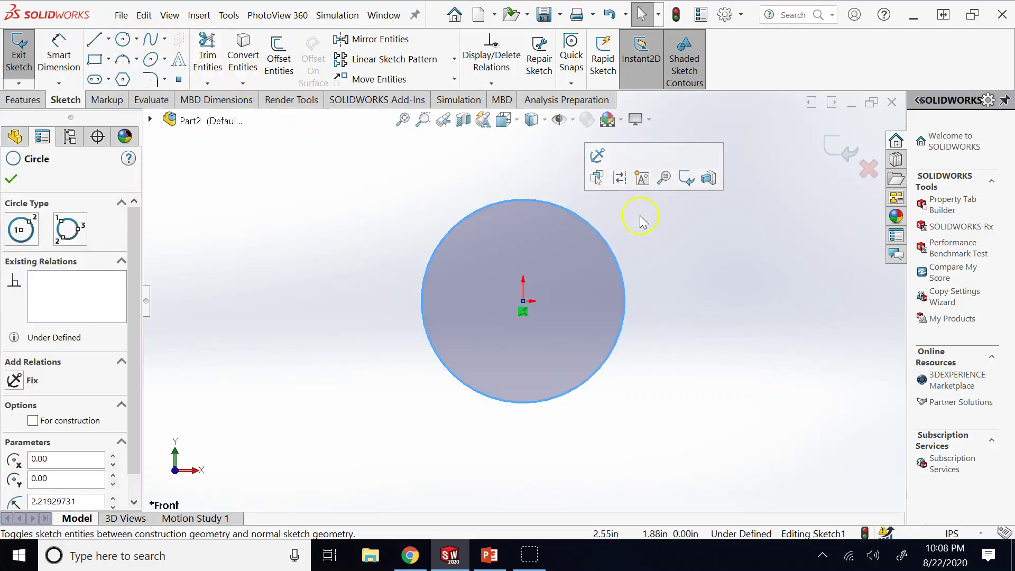
click(684, 272)
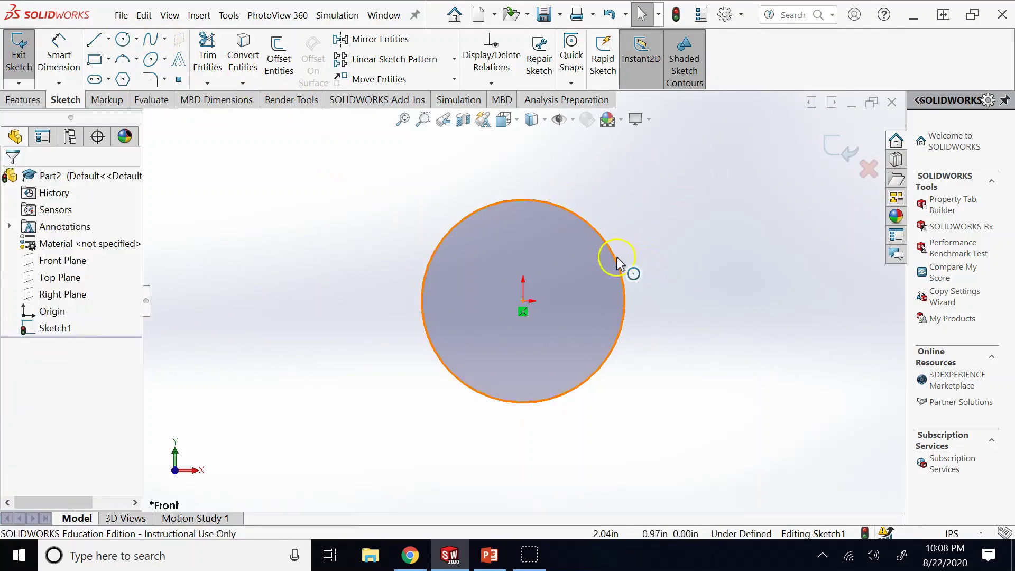
drag(624, 265, 597, 267)
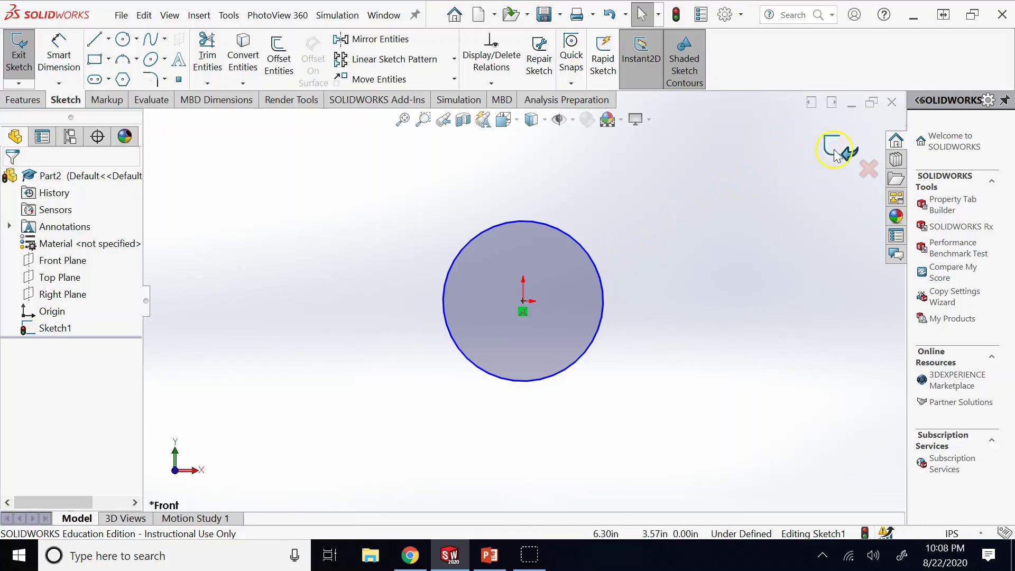
Exit the sketch and extrude the circle as a blind boss 3 in deep.
click(834, 152)
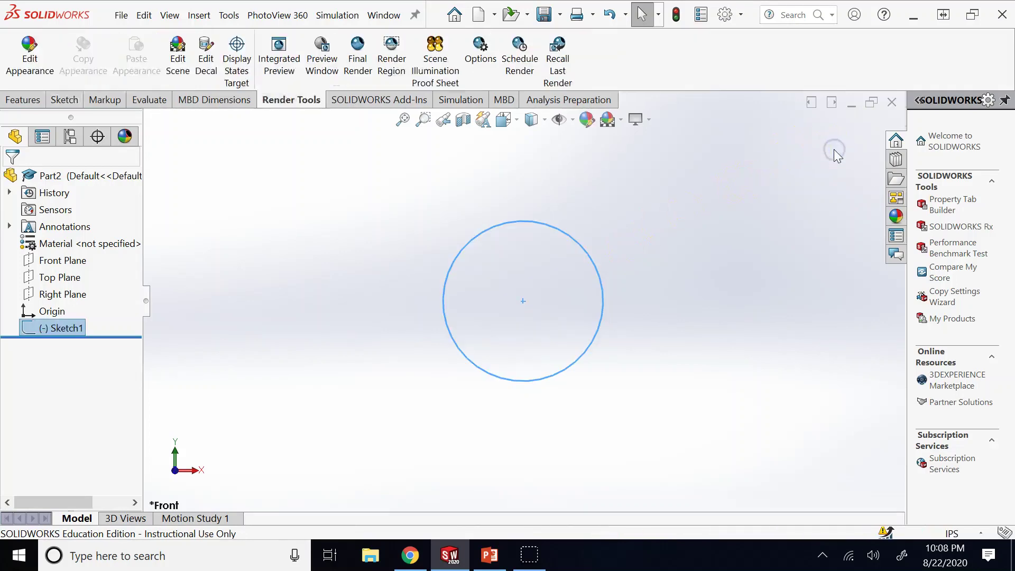
click(39, 103)
click(22, 61)
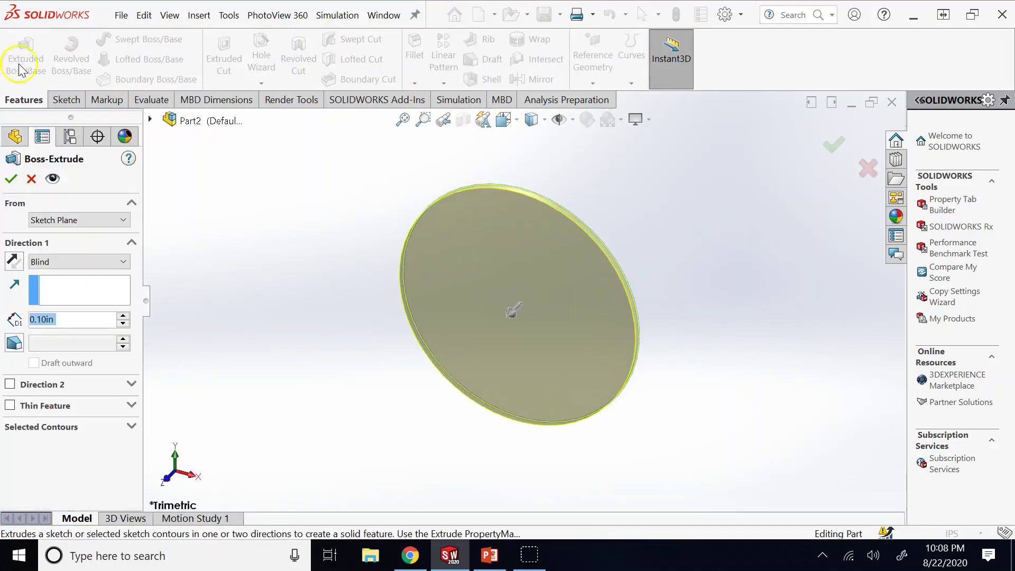
text(3)
key(Return)
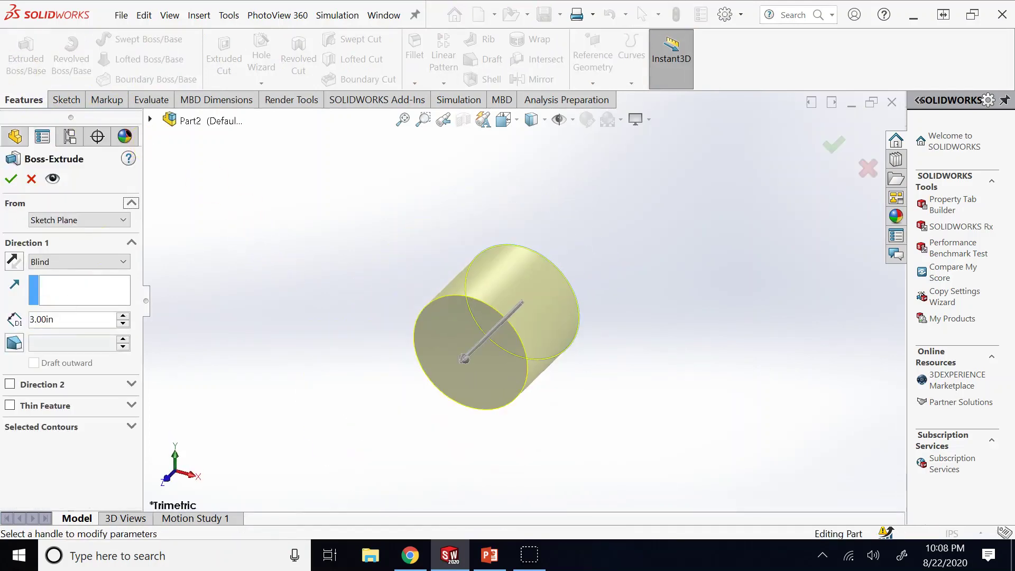
click(10, 179)
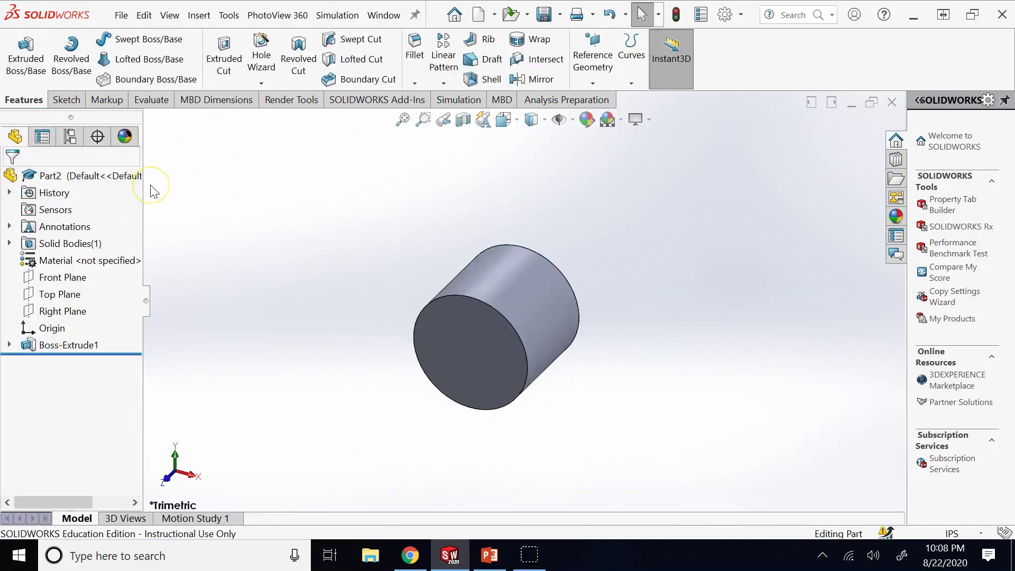
Delete the boss extrusion while keeping its absorbed sketch, and reopen the circle sketch for editing.
right_click(44, 346)
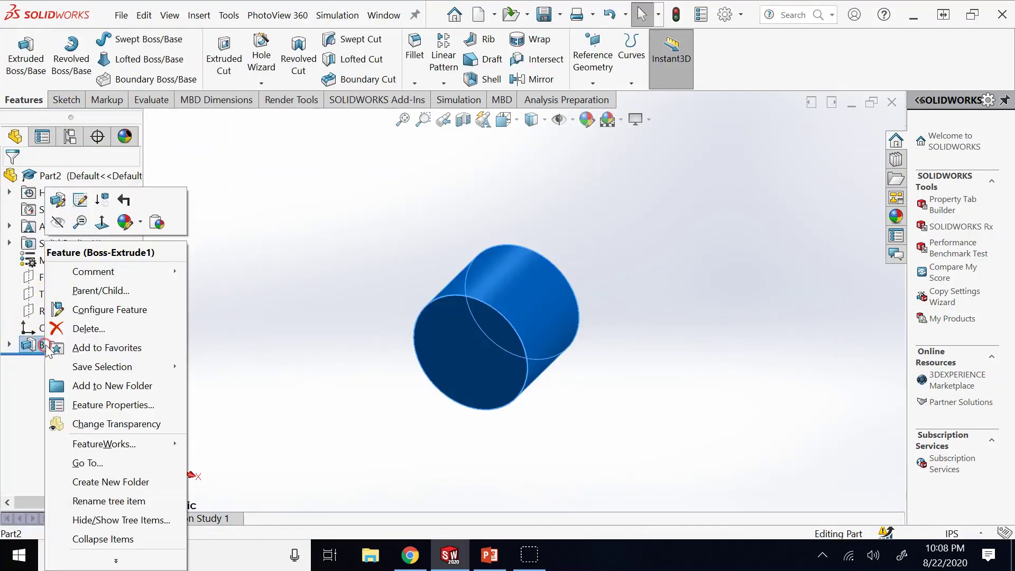
click(74, 328)
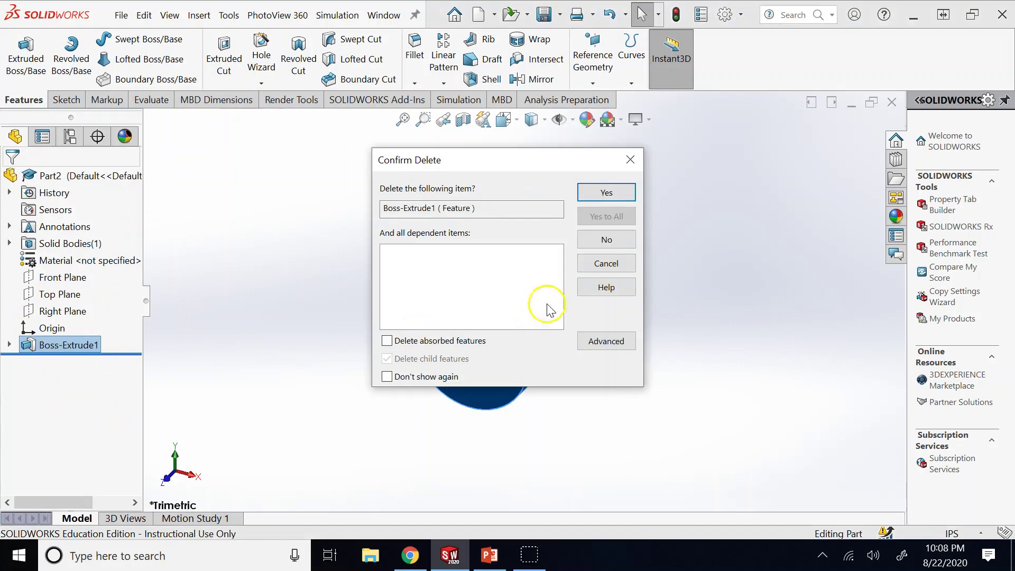
click(606, 193)
click(64, 328)
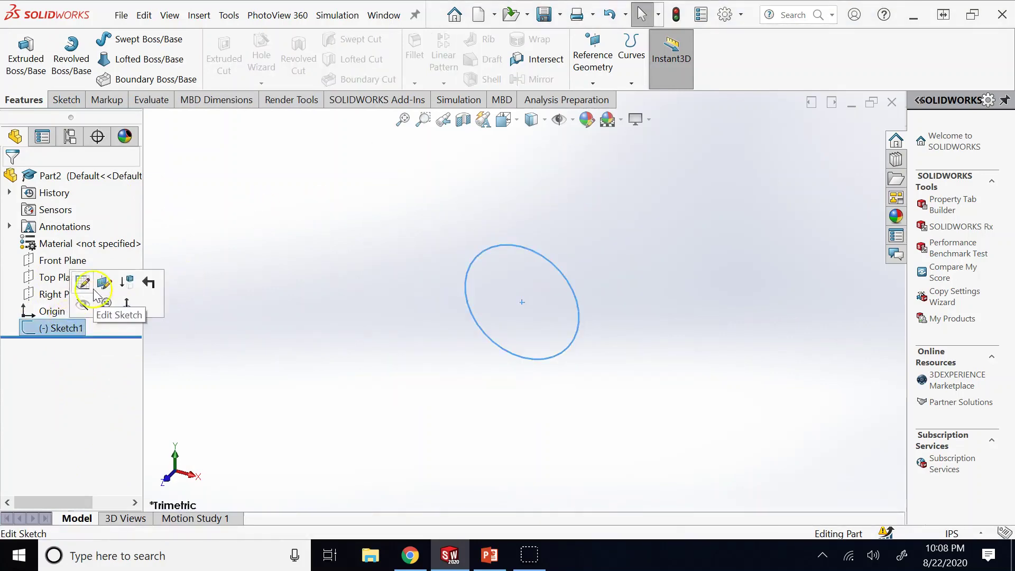
click(83, 283)
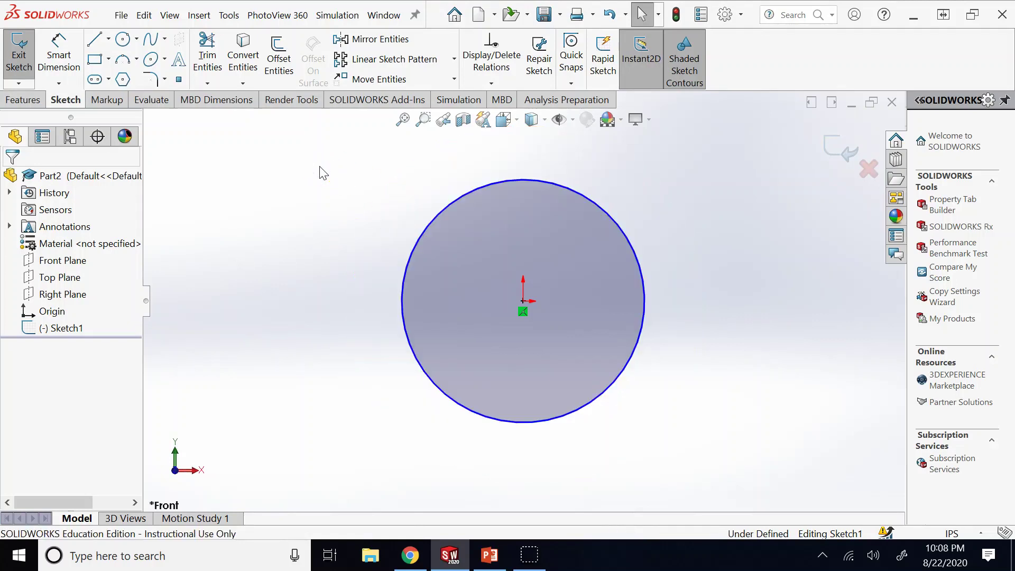
Turn on the Use fully defined sketches option in the system sketch settings and try to exit the undimensioned circle sketch.
click(229, 15)
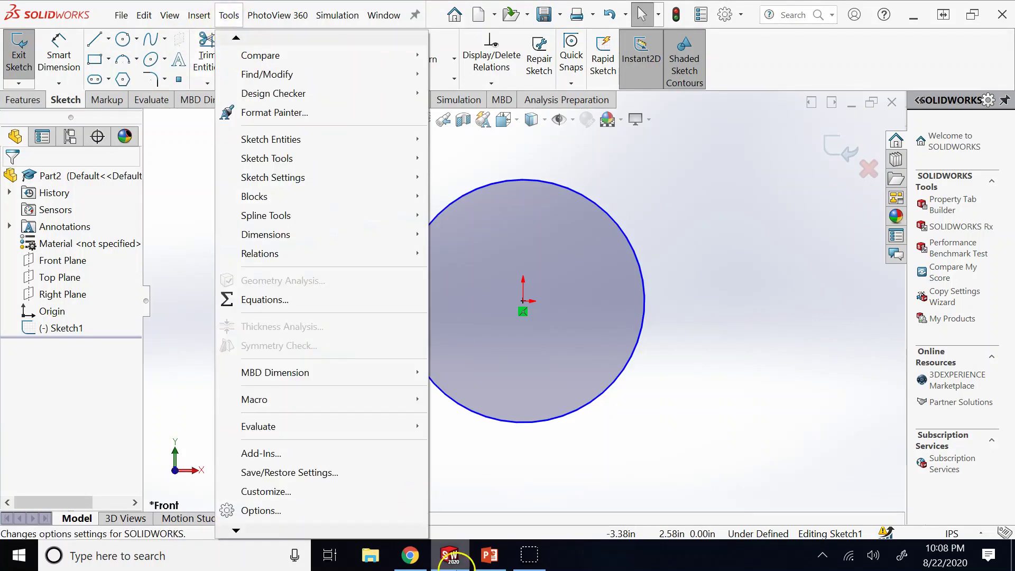
click(363, 510)
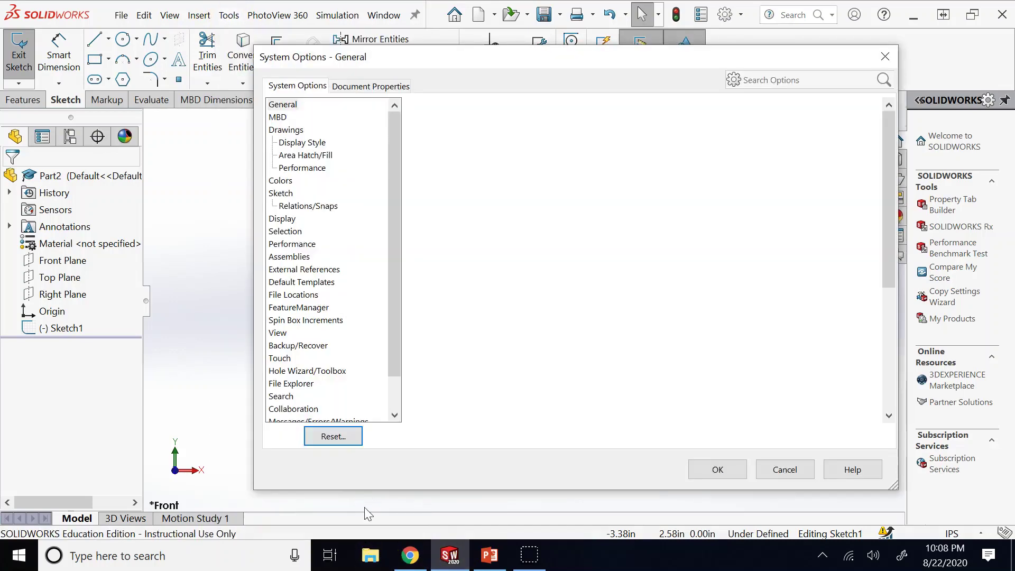
click(294, 195)
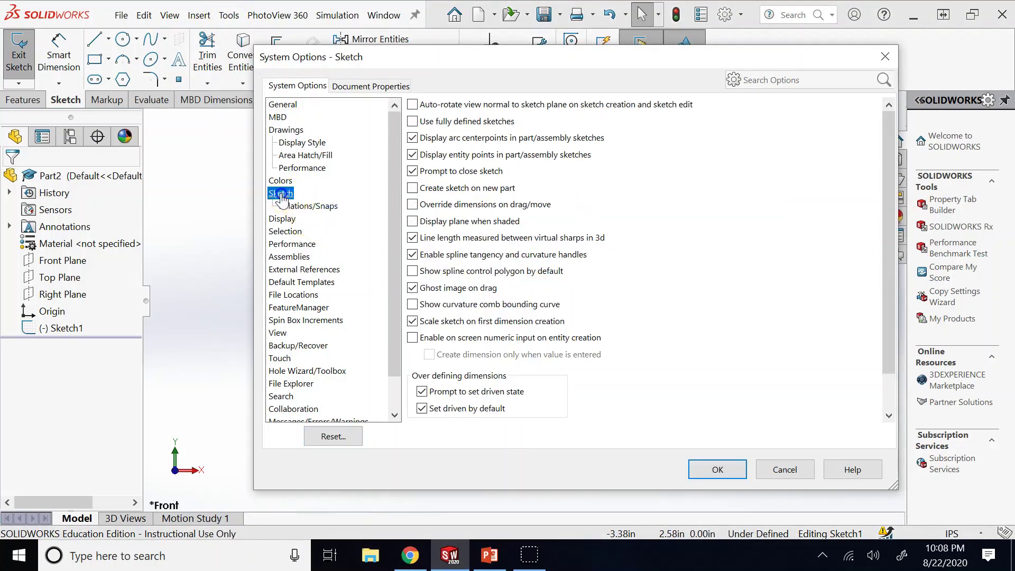
click(413, 122)
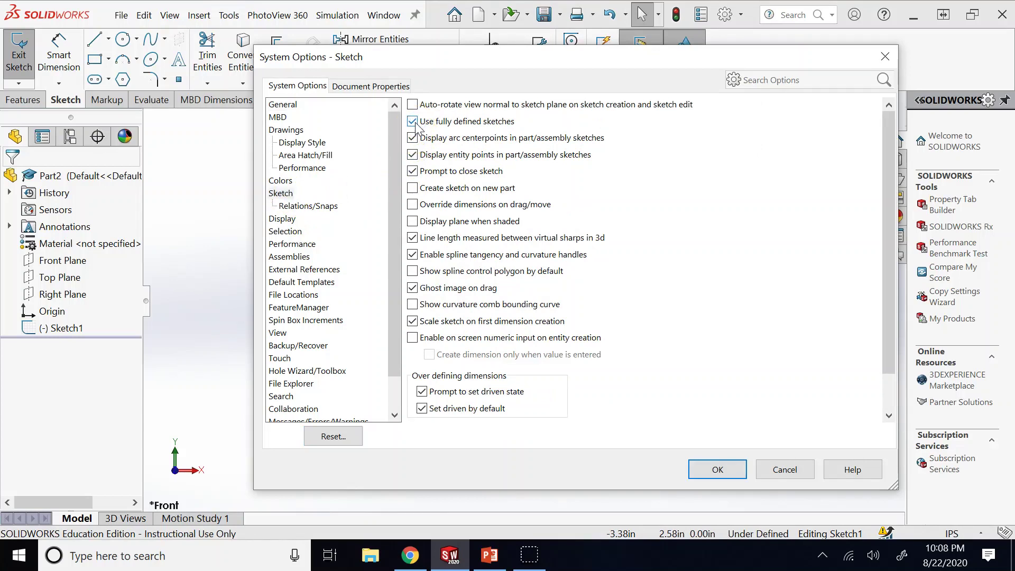
click(703, 473)
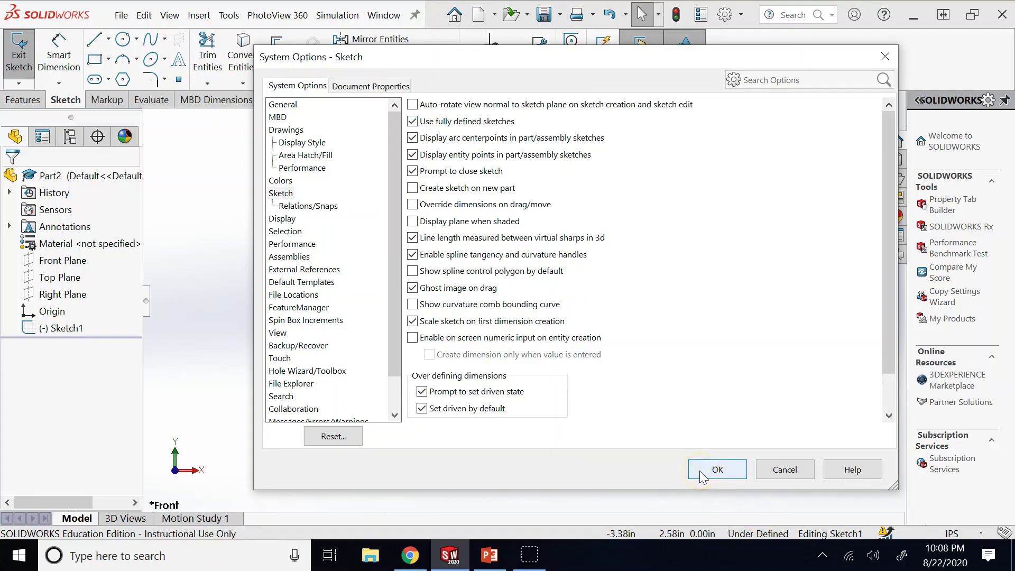
click(701, 474)
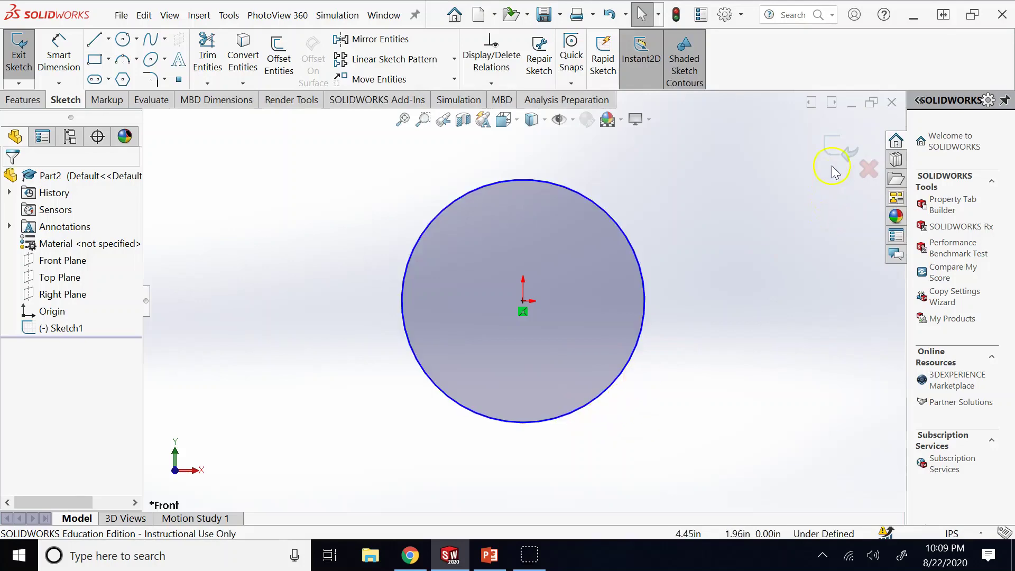
click(842, 150)
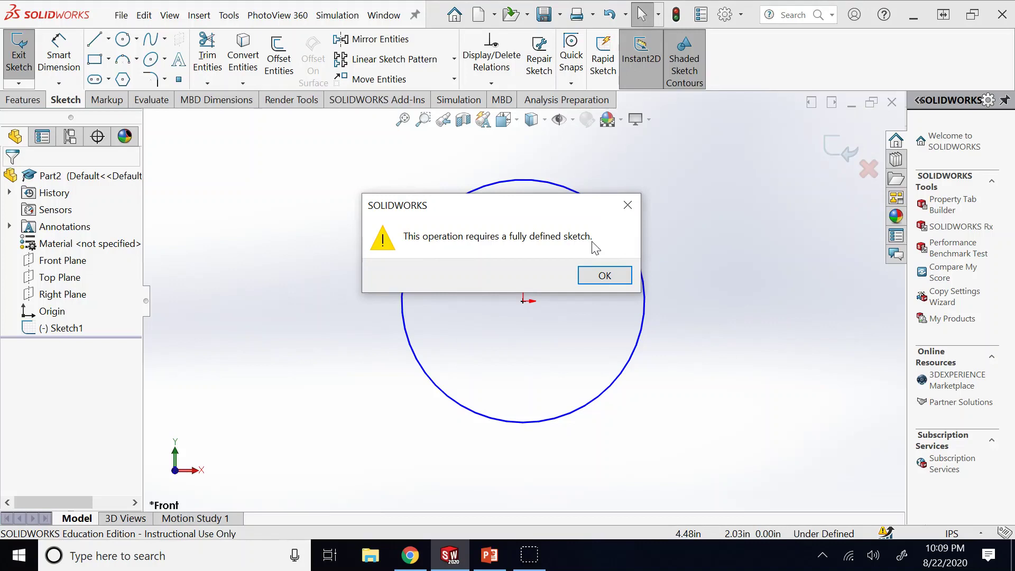
click(602, 274)
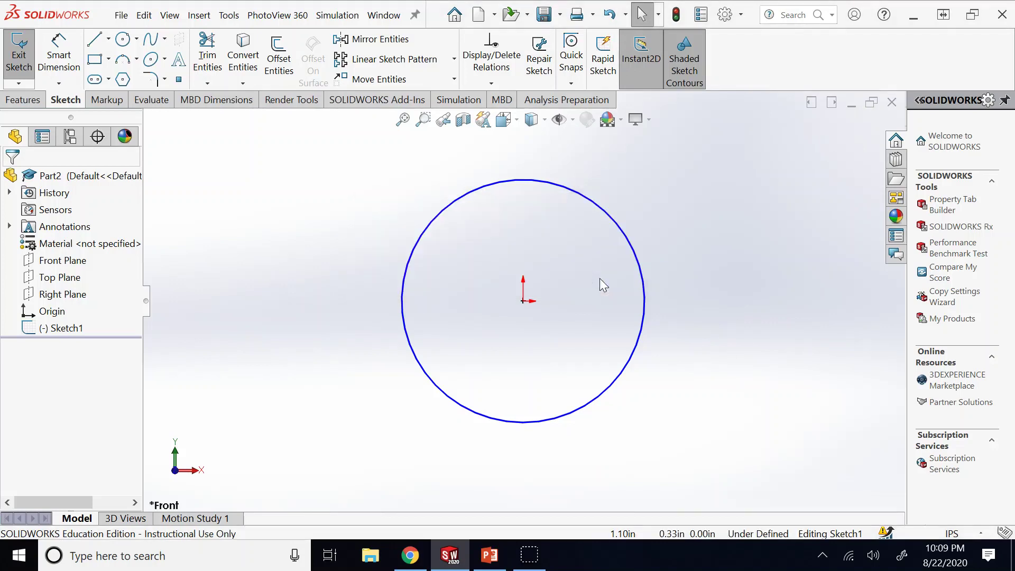
Dimension the circle's diameter as 4 in and exit the sketch.
click(74, 66)
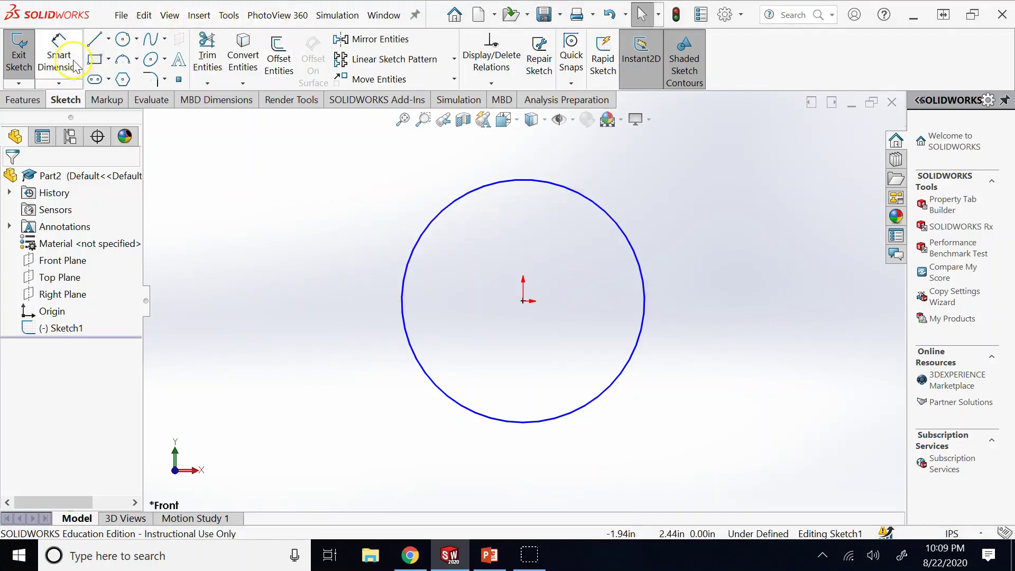
click(448, 397)
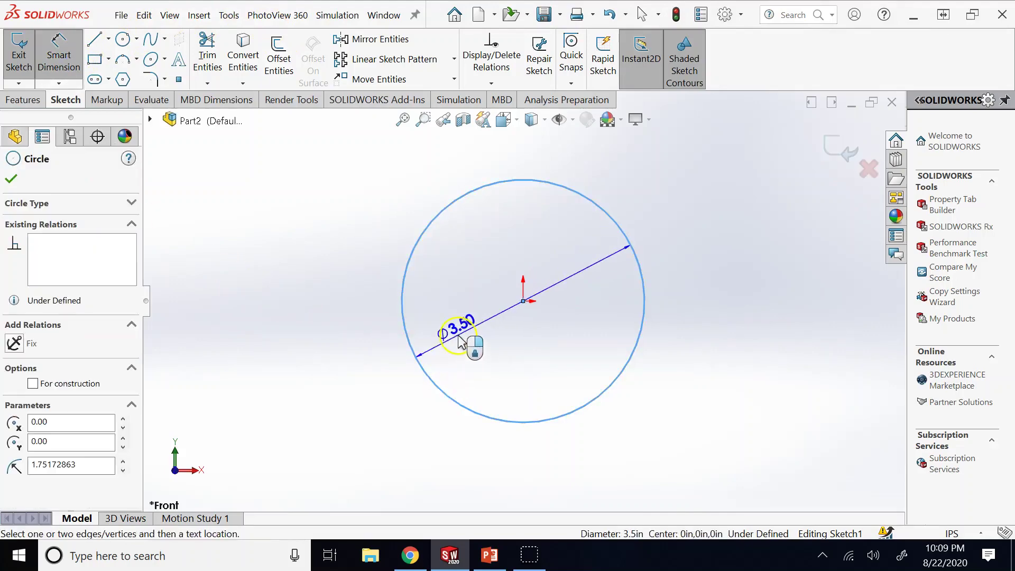
click(459, 340)
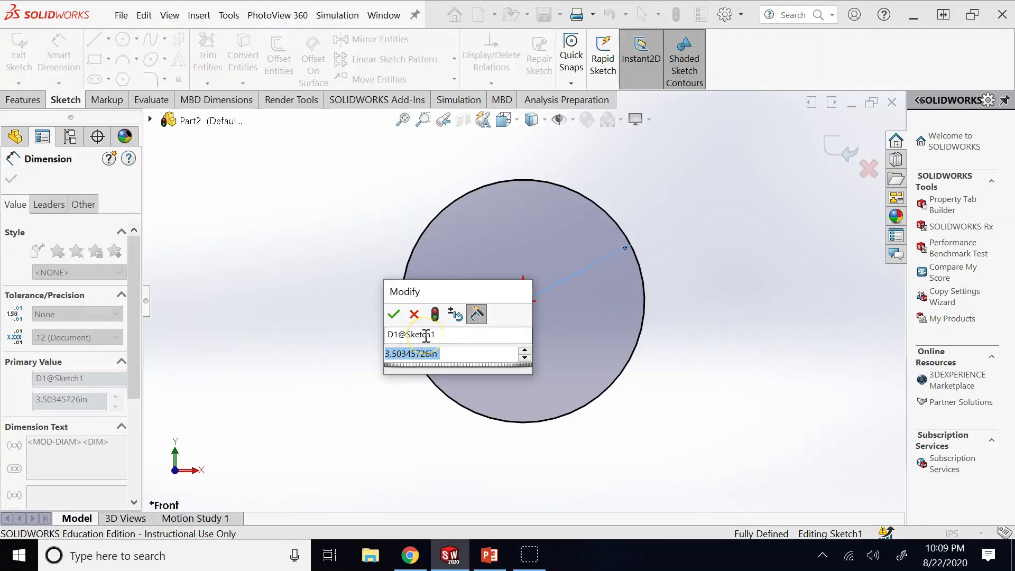
text(4)
key(Return)
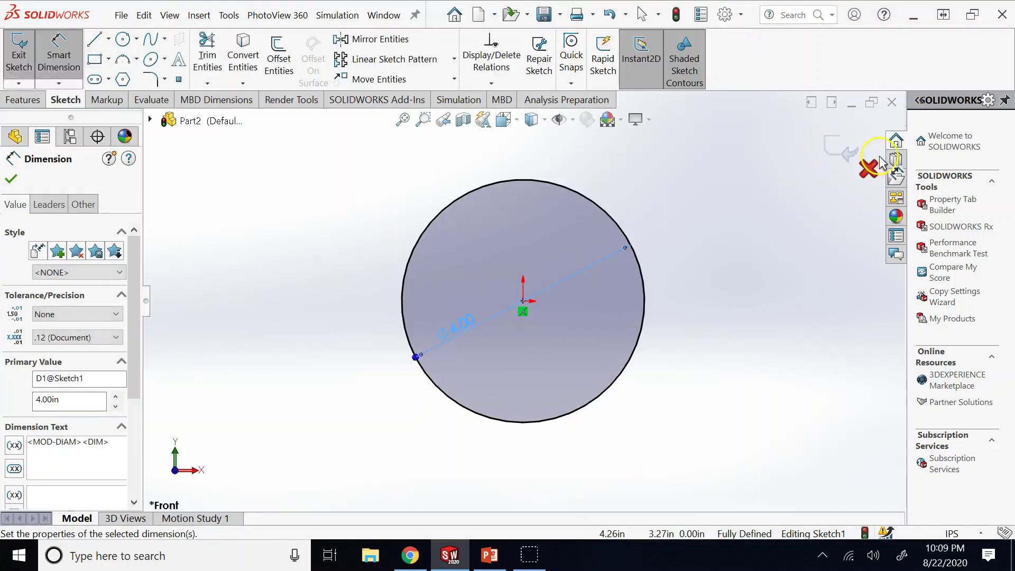
click(842, 149)
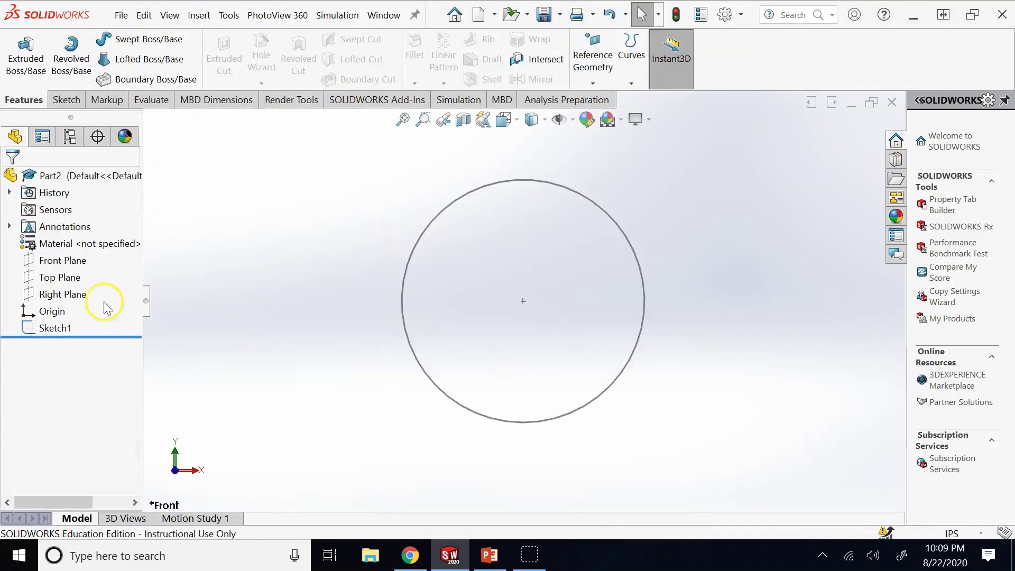
Extrude the circle sketch as a boss, accepting the preset extrusion settings.
click(78, 326)
click(27, 58)
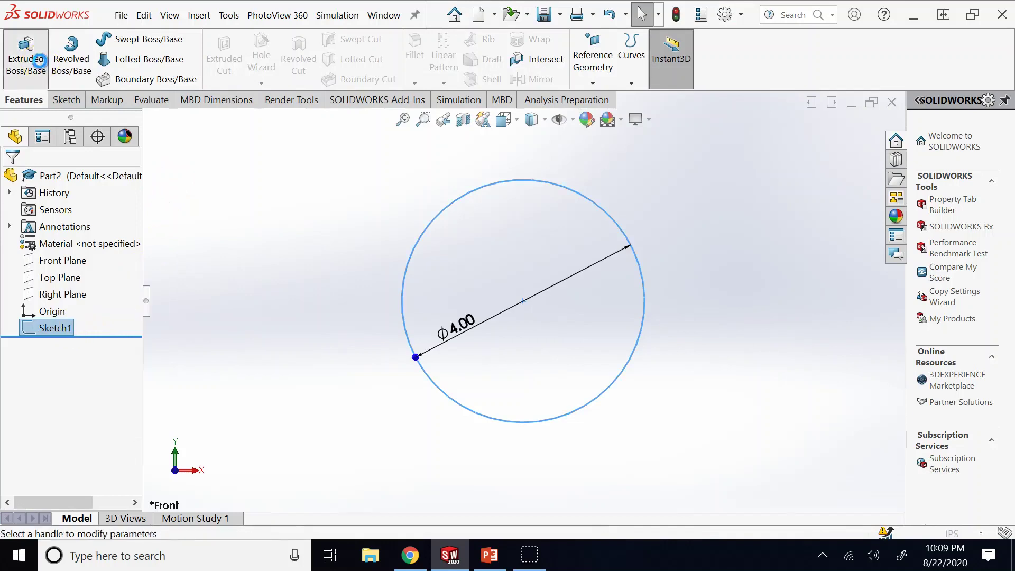
click(11, 178)
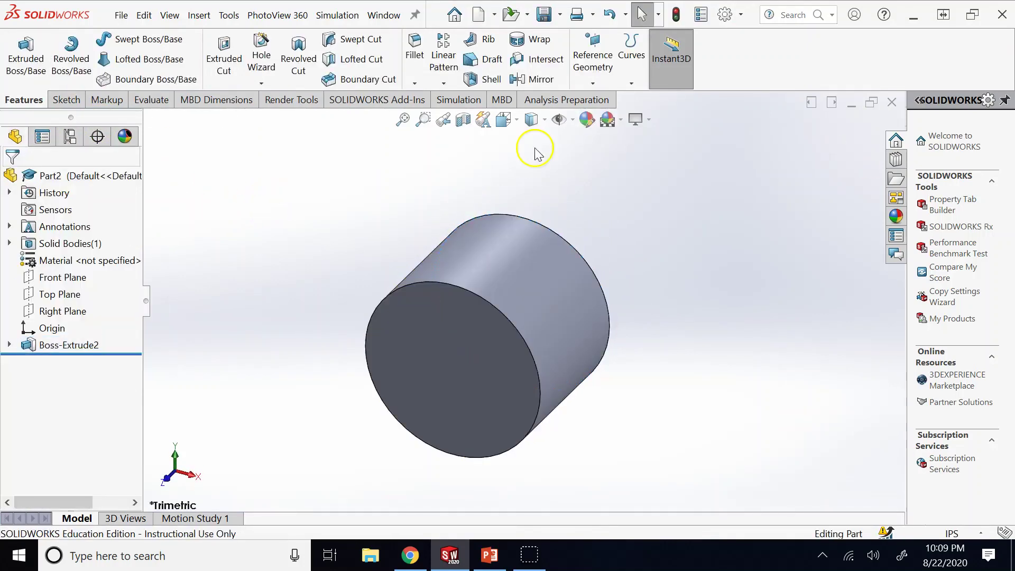
Delete the boss extrusion but keep its sketch, and reopen the 4 in circle sketch for editing, viewed face-on.
click(10, 345)
right_click(68, 344)
click(105, 325)
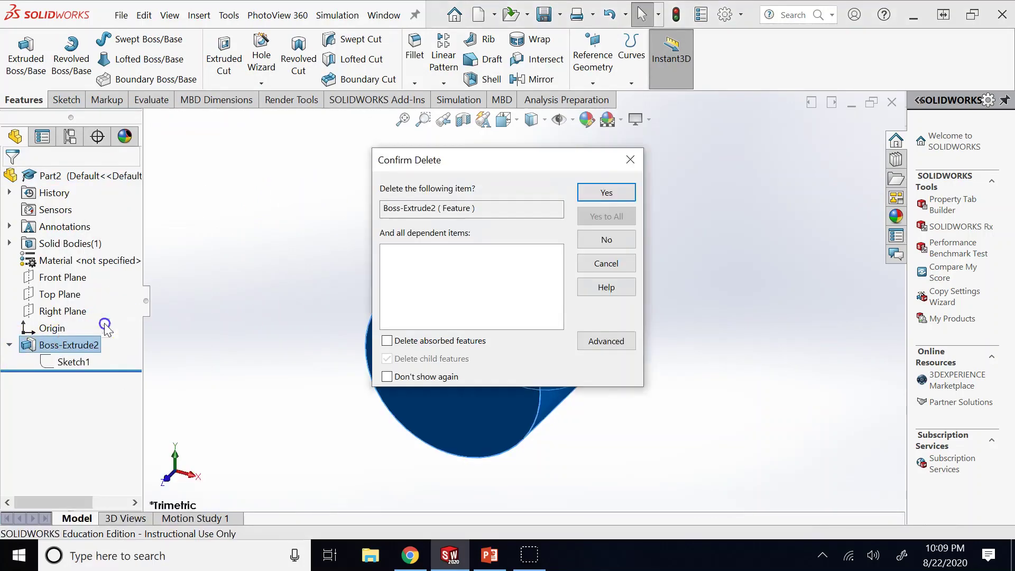
click(607, 193)
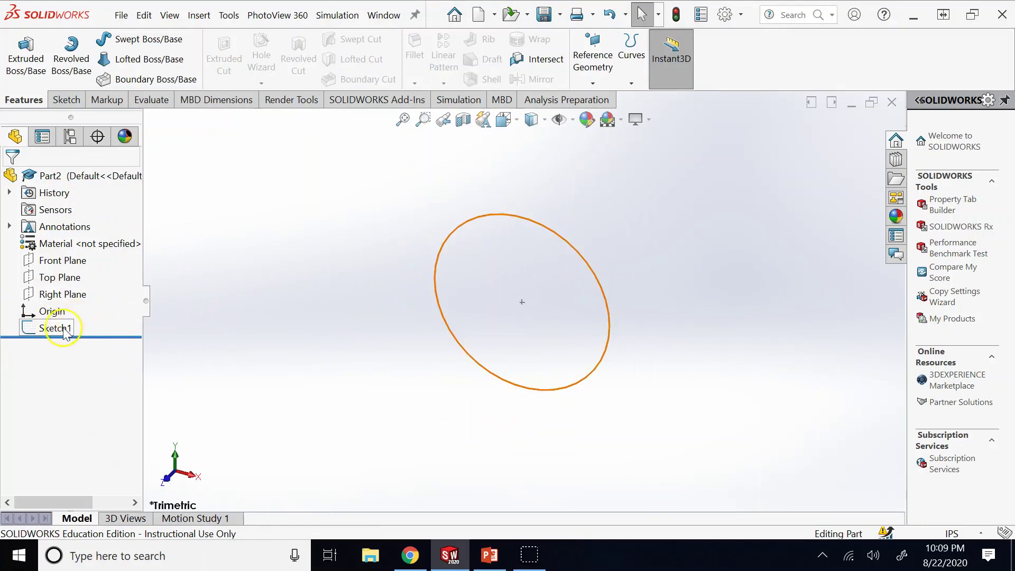
click(59, 328)
click(74, 288)
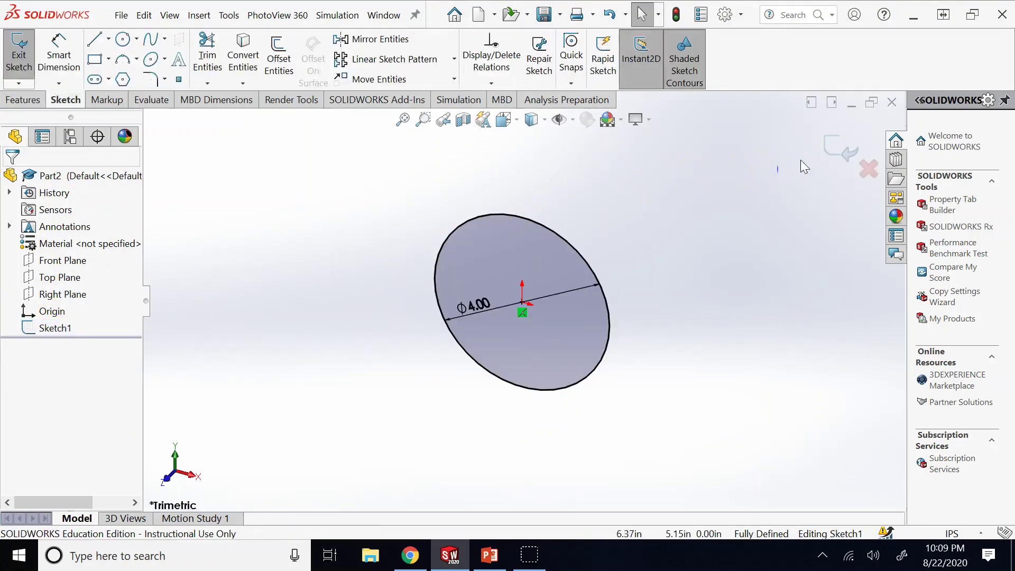
key(ctrl+8)
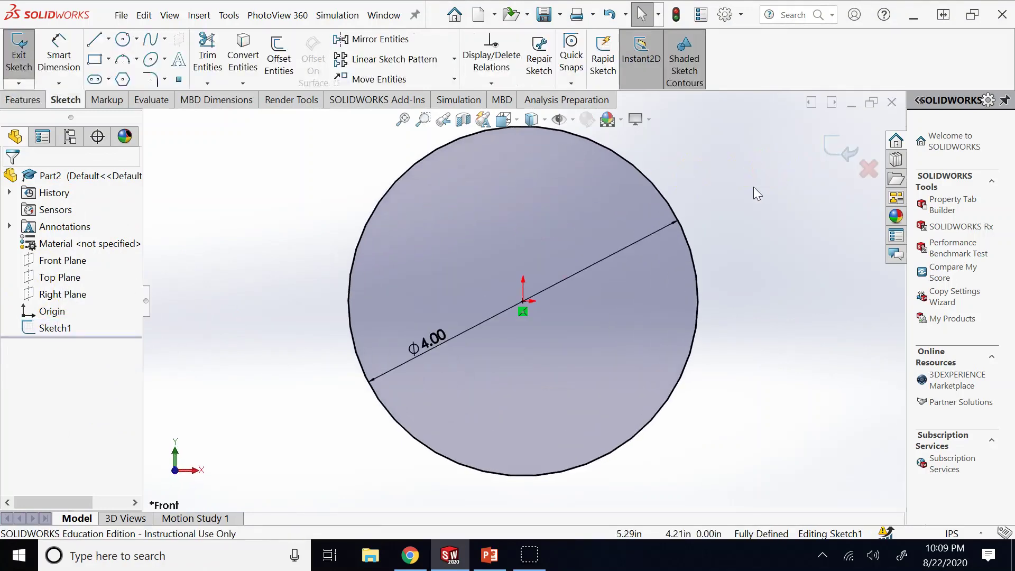
click(740, 217)
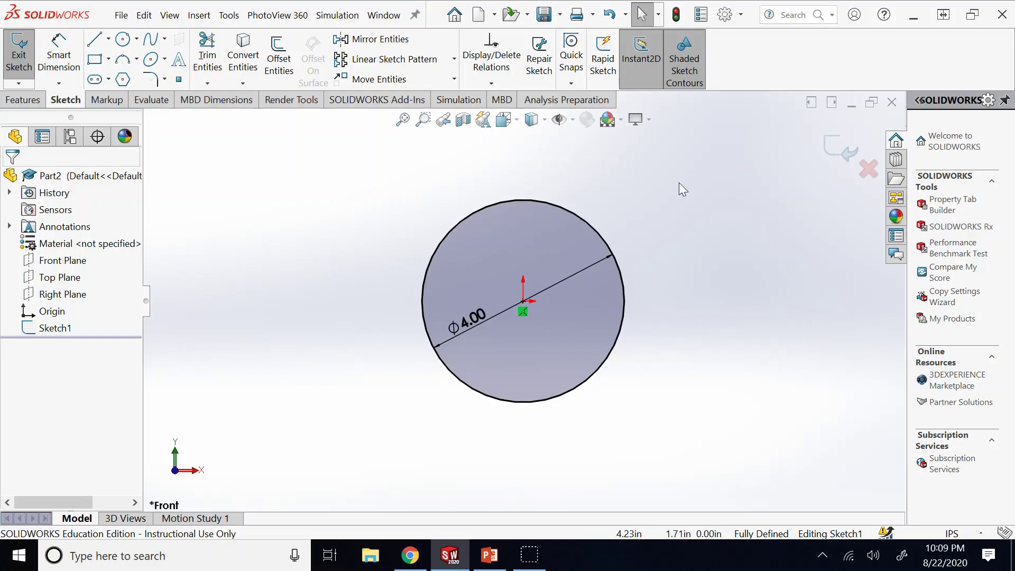
Turn off the Use fully defined sketches option in the system sketch settings.
click(229, 15)
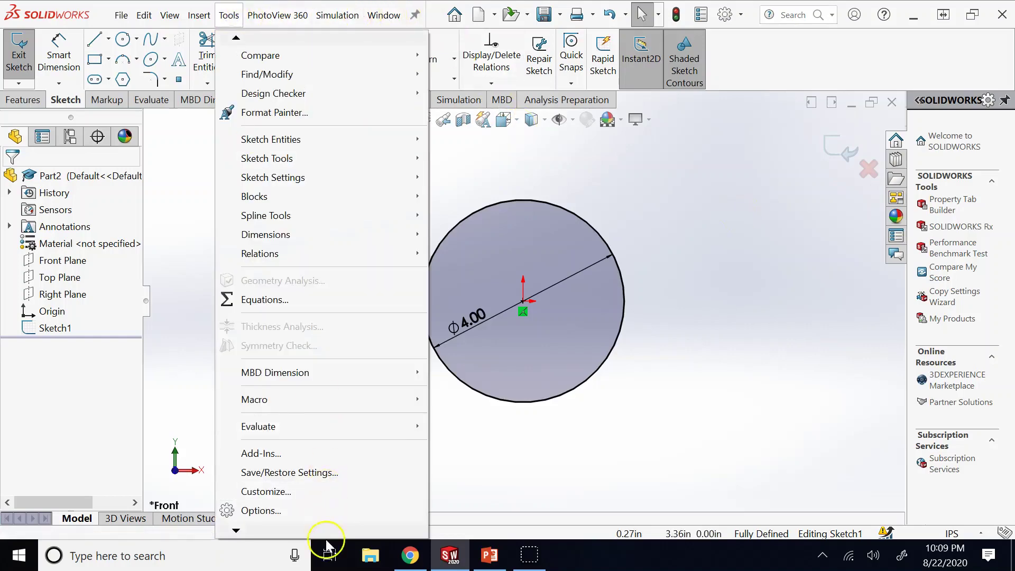
click(299, 514)
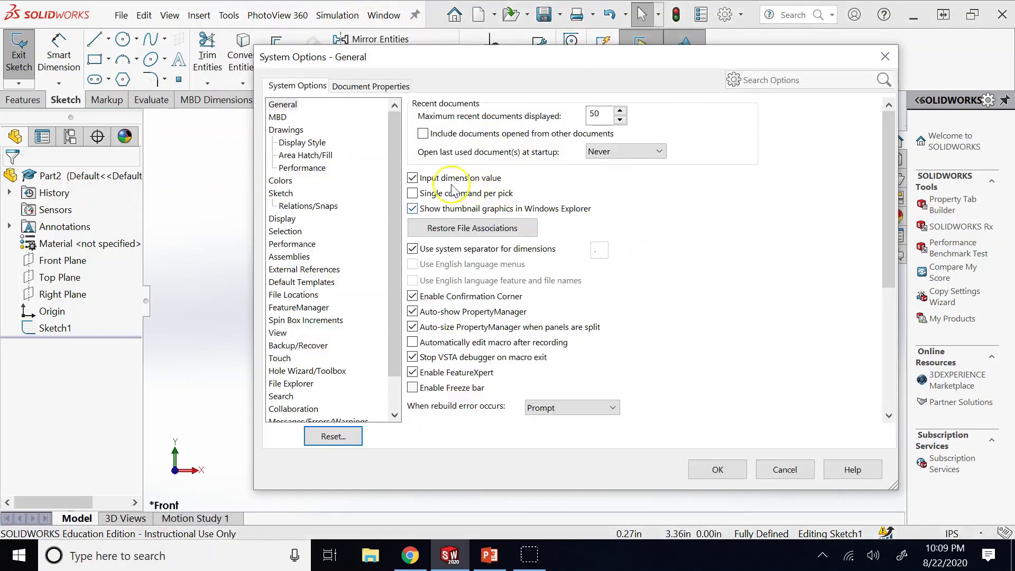
click(290, 194)
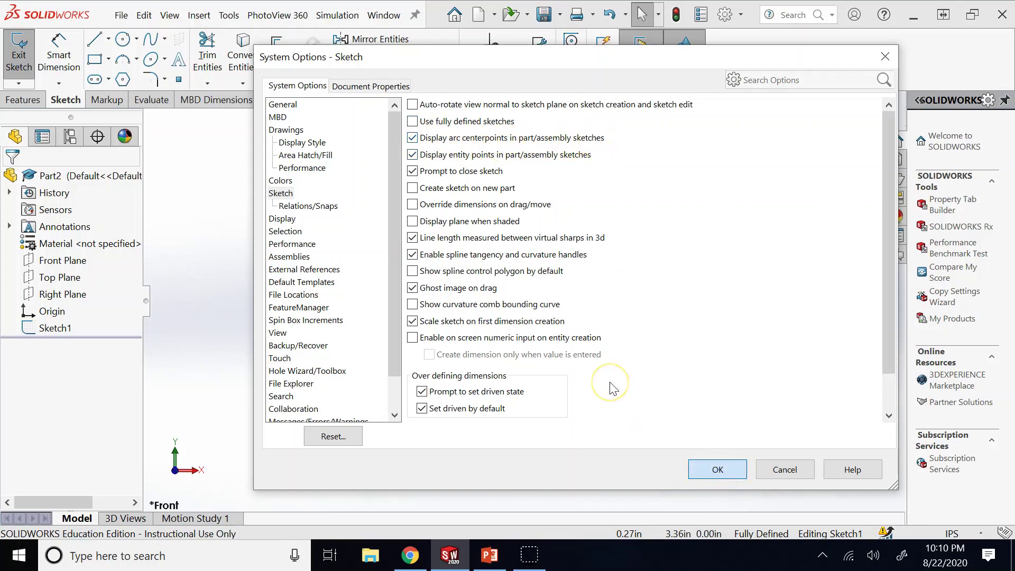
key(Return)
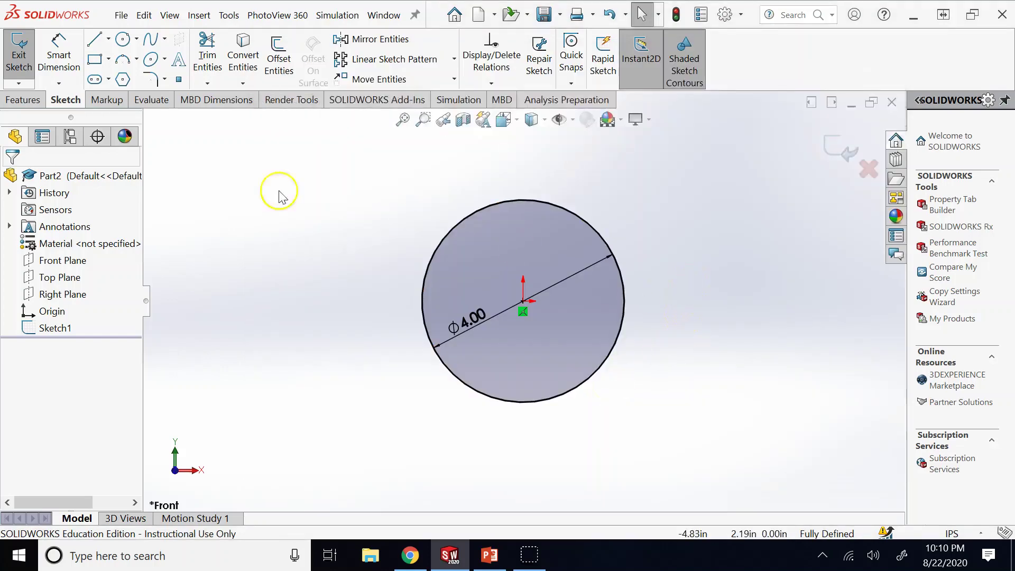
Delete the dimensioned circle and sketch a new one with a radius of about 1.52 in, up and to the left of the origin.
drag(255, 155, 658, 430)
key(Delete)
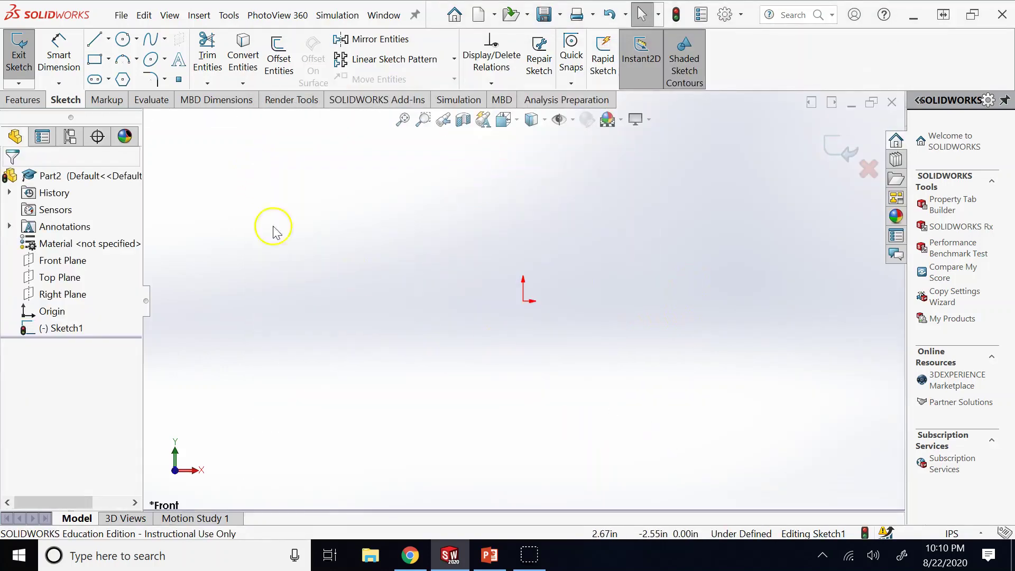
click(123, 38)
mouse_move(311, 225)
mouse_down()
mouse_move(416, 345)
mouse_move(372, 271)
mouse_up()
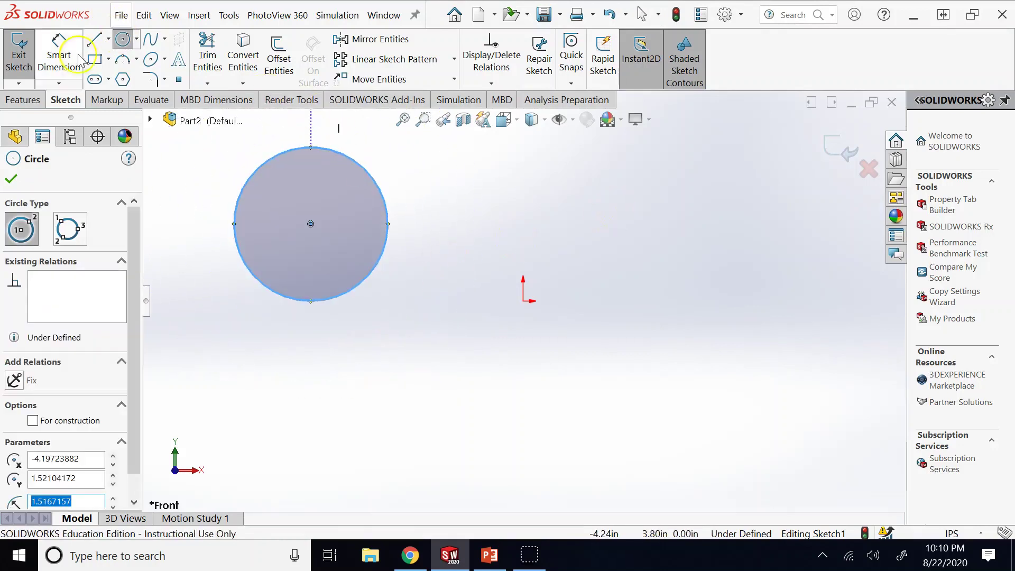
click(122, 38)
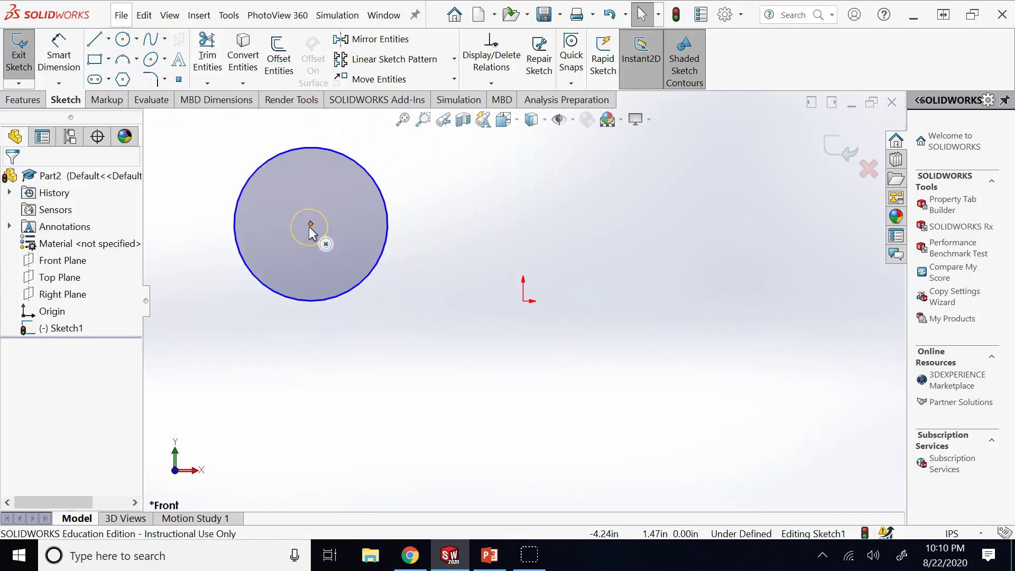
Sketch a closed five-sided line profile below the circle, starting and ending at the circle's center point.
click(95, 40)
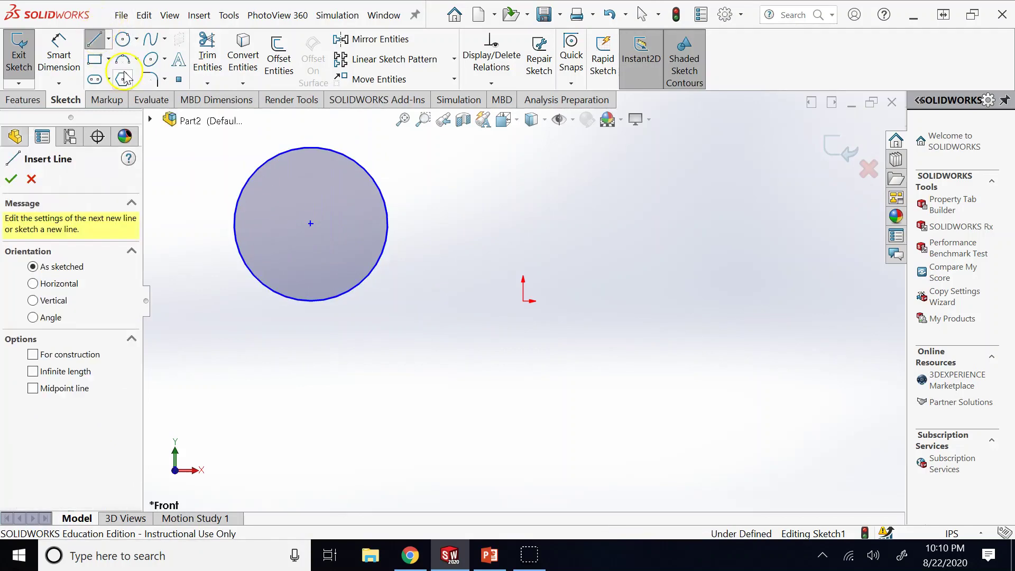
click(310, 224)
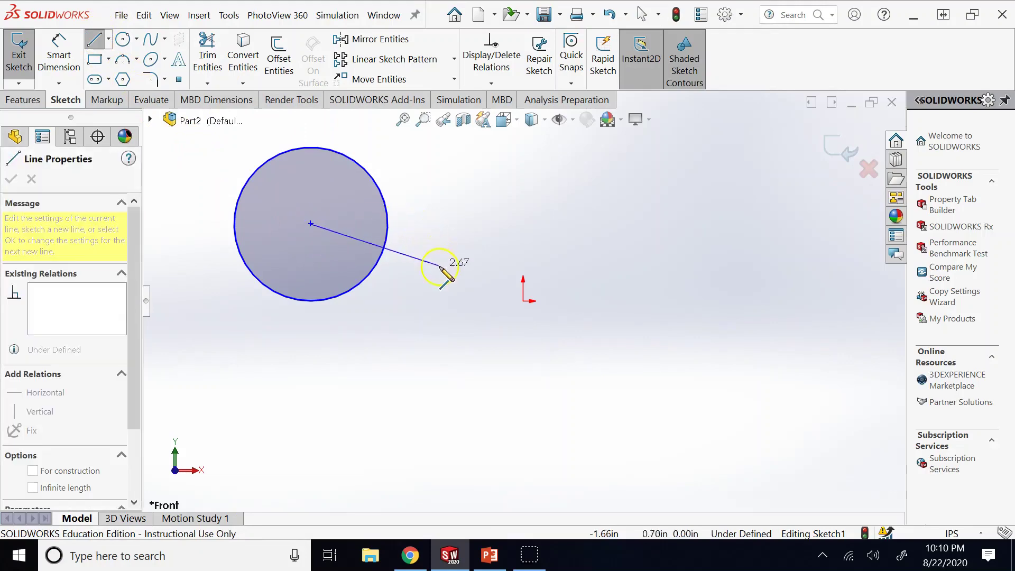
click(440, 300)
click(464, 412)
click(375, 466)
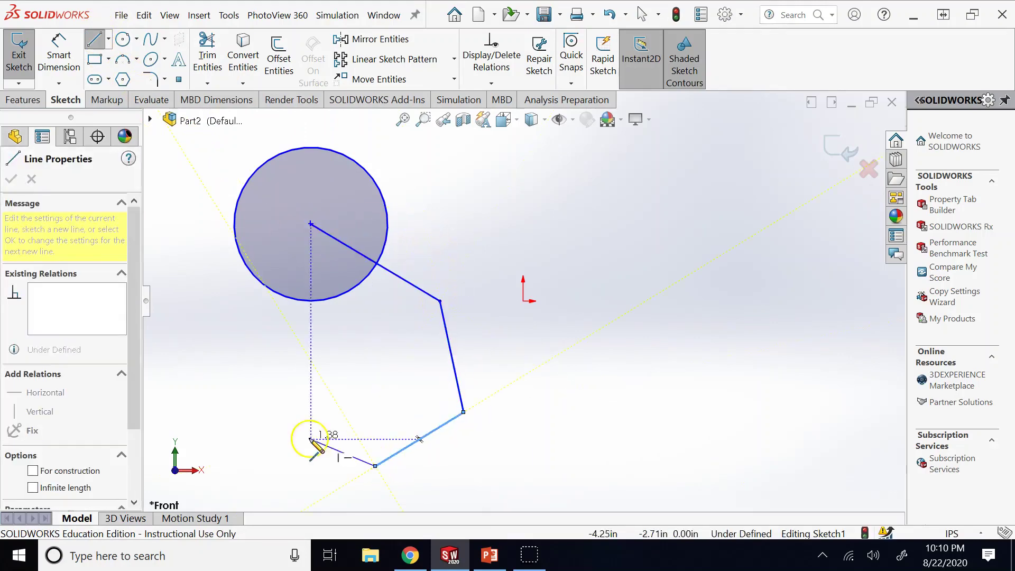
click(294, 439)
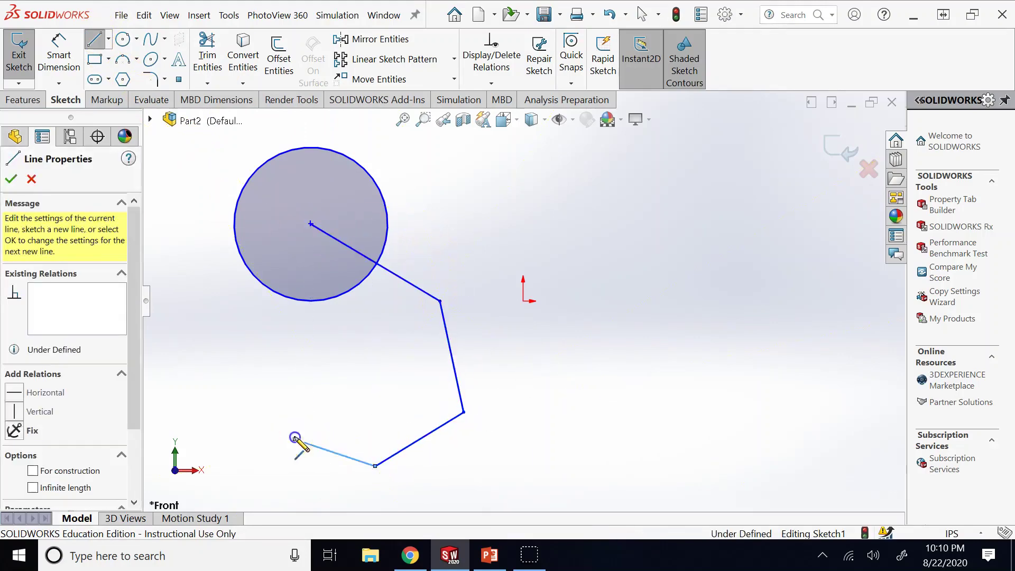
click(311, 225)
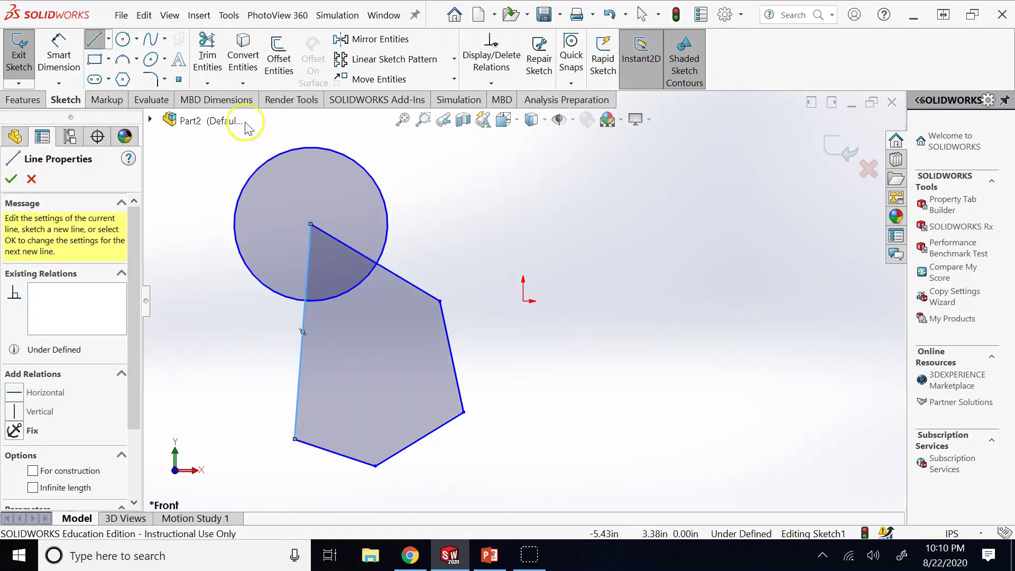
Sketch a horizontal ellipse centered on the circle's center point, with radii of about 0.96 in and 0.52 in.
click(151, 59)
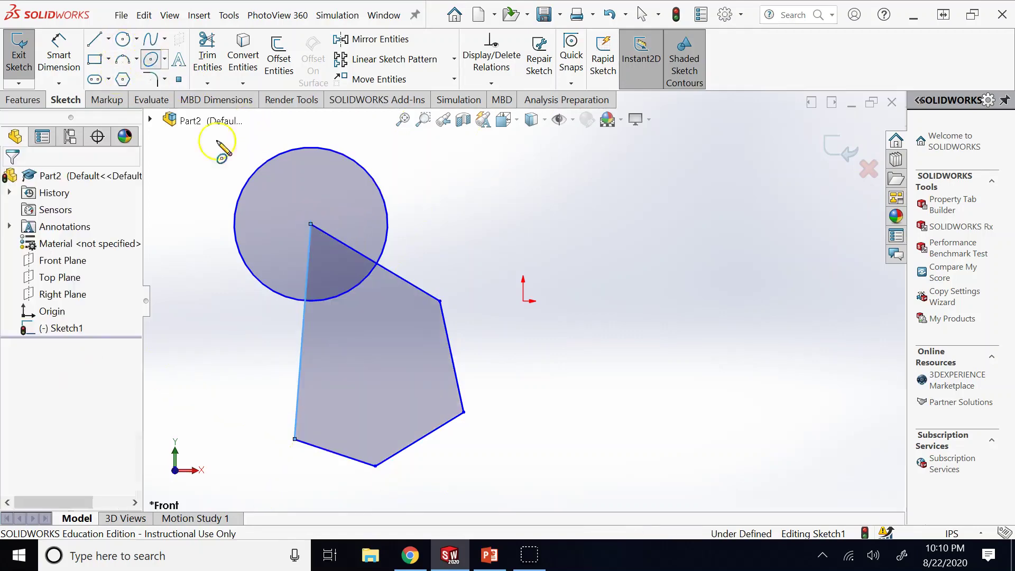
click(311, 224)
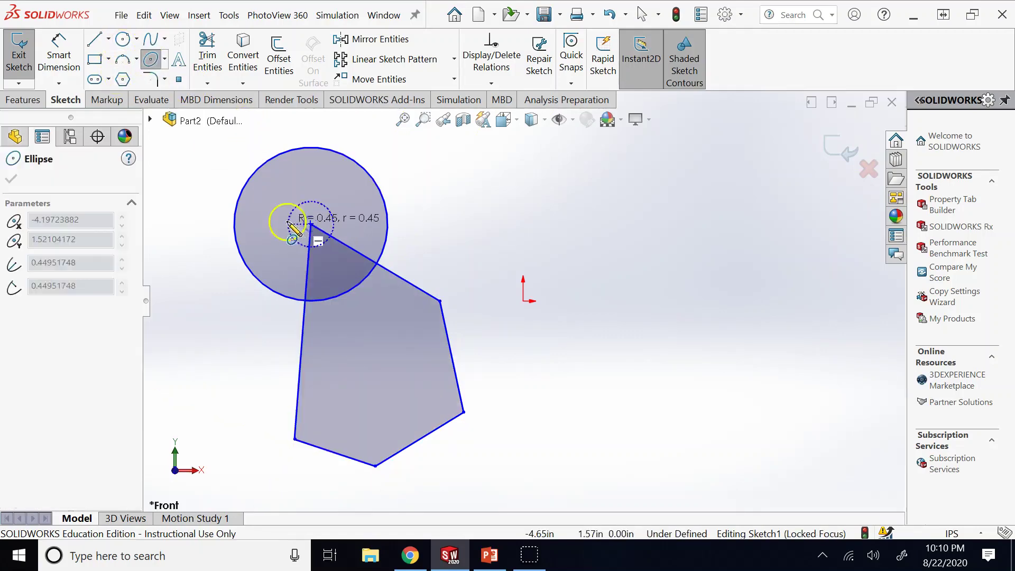
click(262, 223)
click(264, 199)
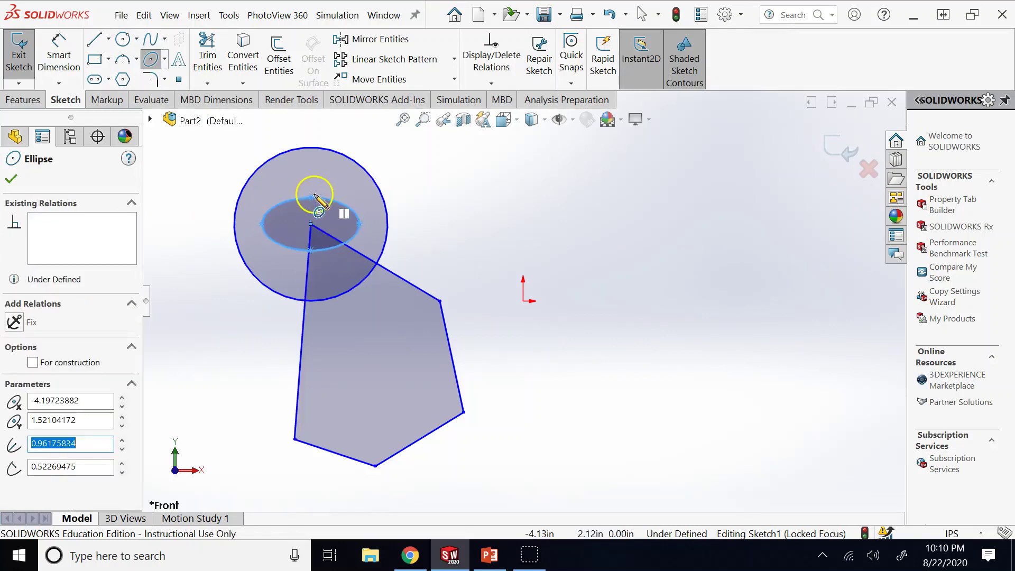
Delete the two profile lines attached to the circle's center, and move the ellipse with its circle toward the origin.
key(Escape)
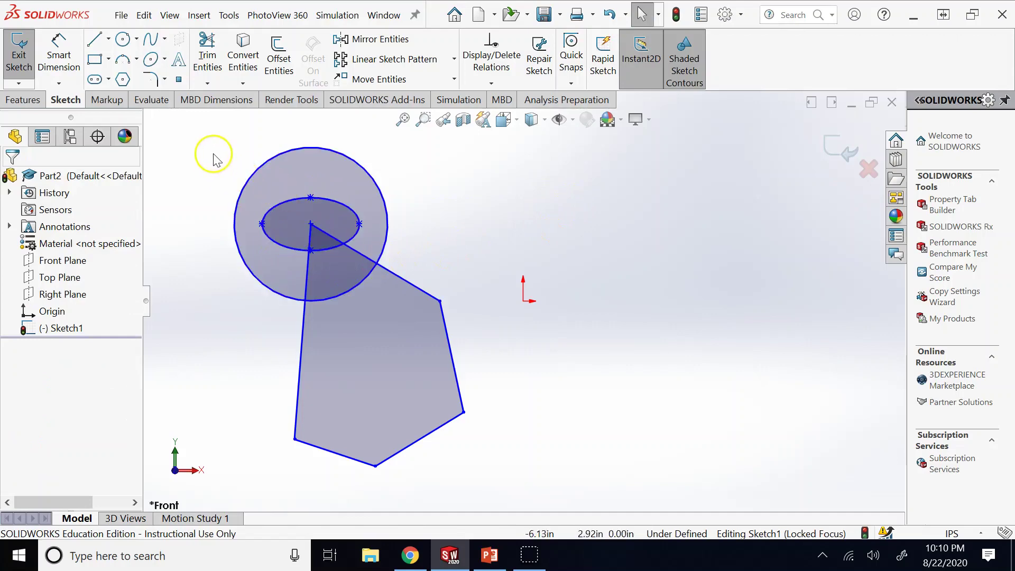
click(418, 296)
key(Delete)
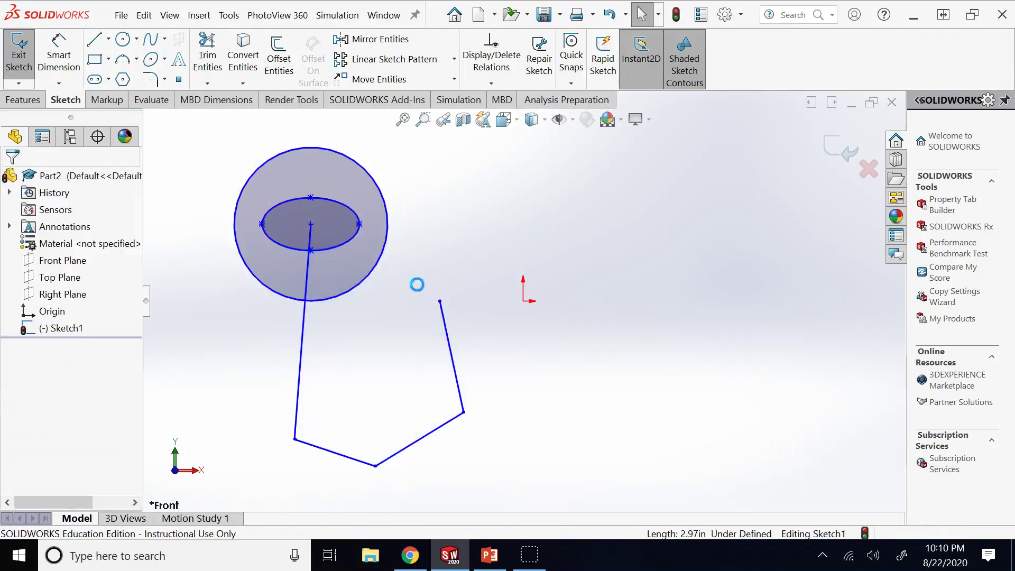
click(303, 341)
key(Delete)
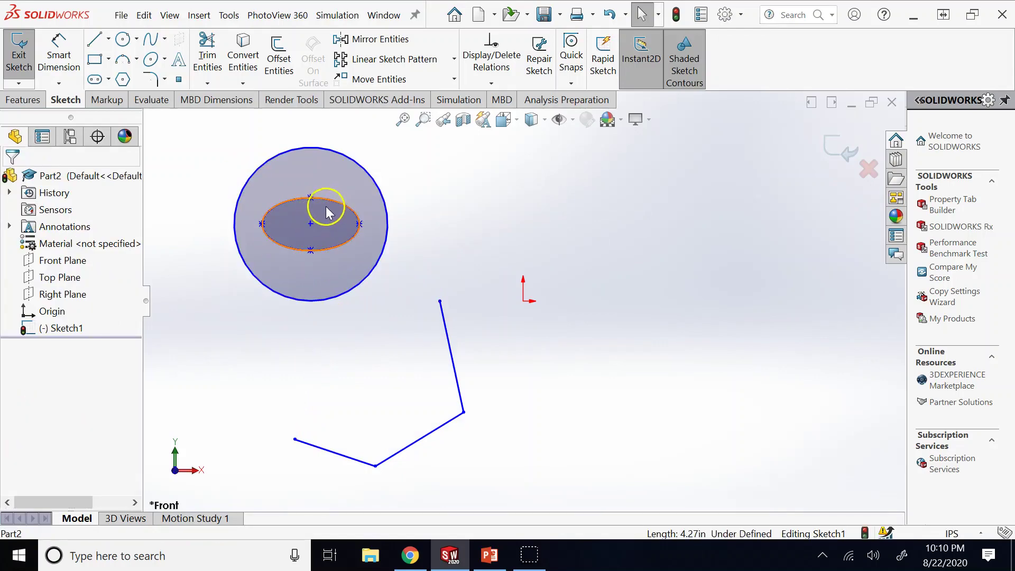
drag(339, 216, 479, 237)
click(665, 334)
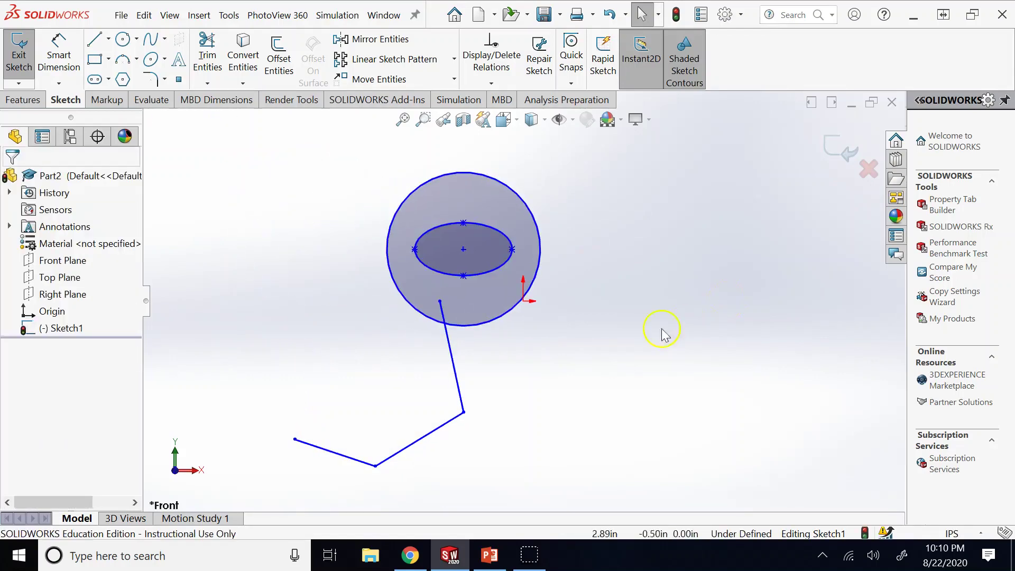
Delete the three remaining profile lines, the circle and the ellipse to empty the sketch.
click(453, 389)
key(Delete)
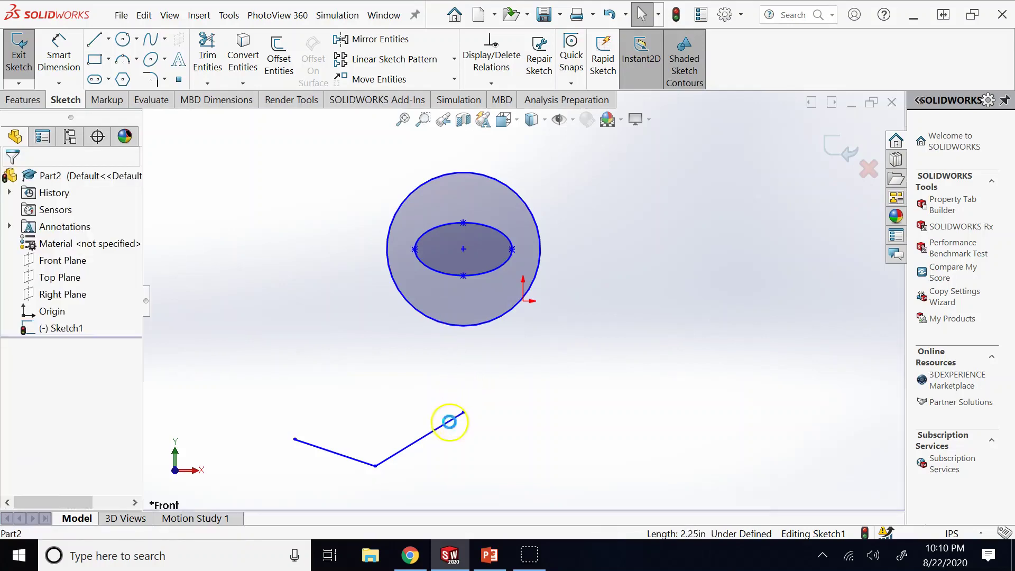
click(449, 421)
key(Delete)
click(323, 449)
key(Delete)
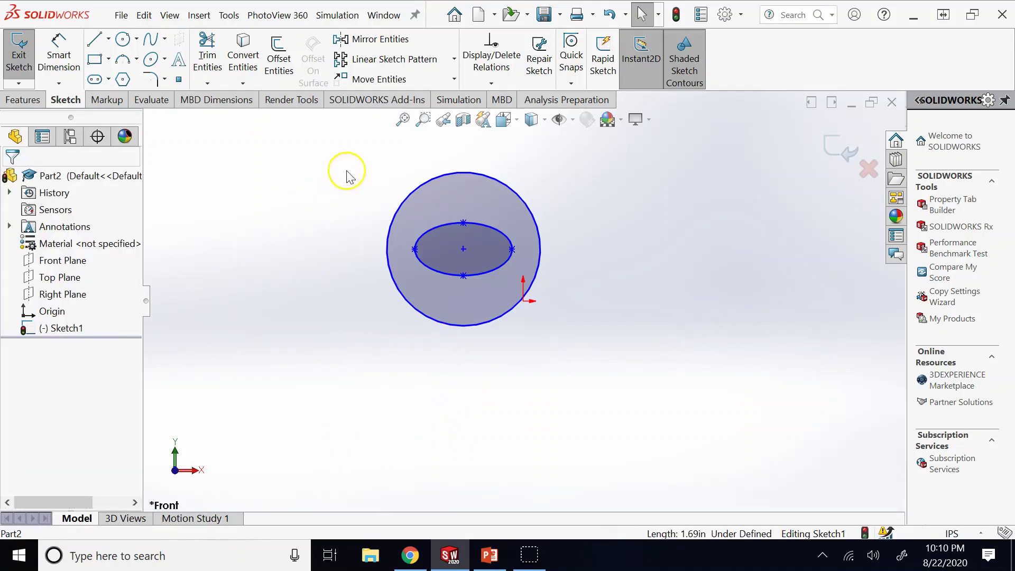
drag(346, 171, 622, 338)
key(Delete)
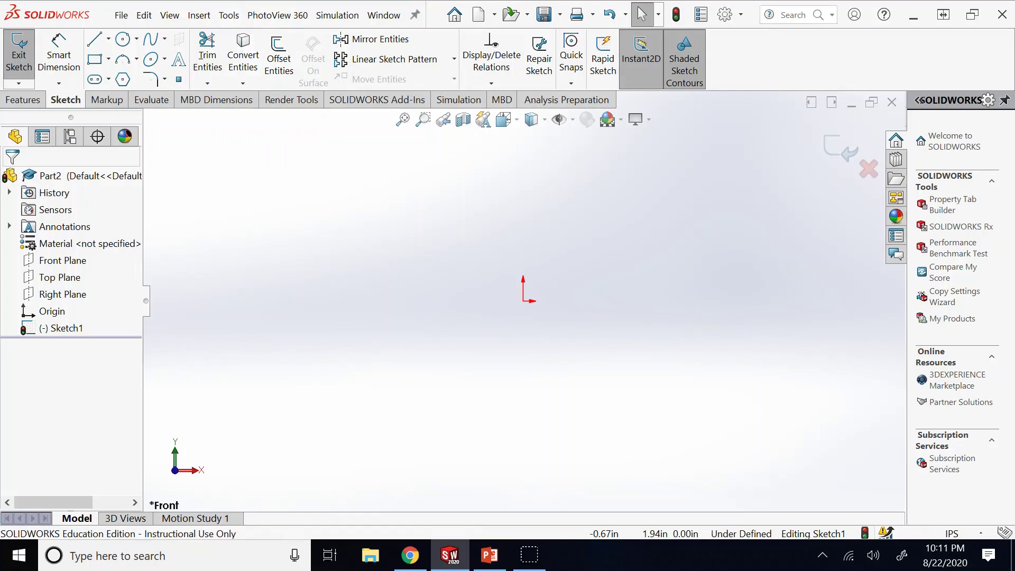
Turn off the Display arc centerpoints in part/assembly sketches option in the system sketch settings.
click(229, 15)
click(274, 511)
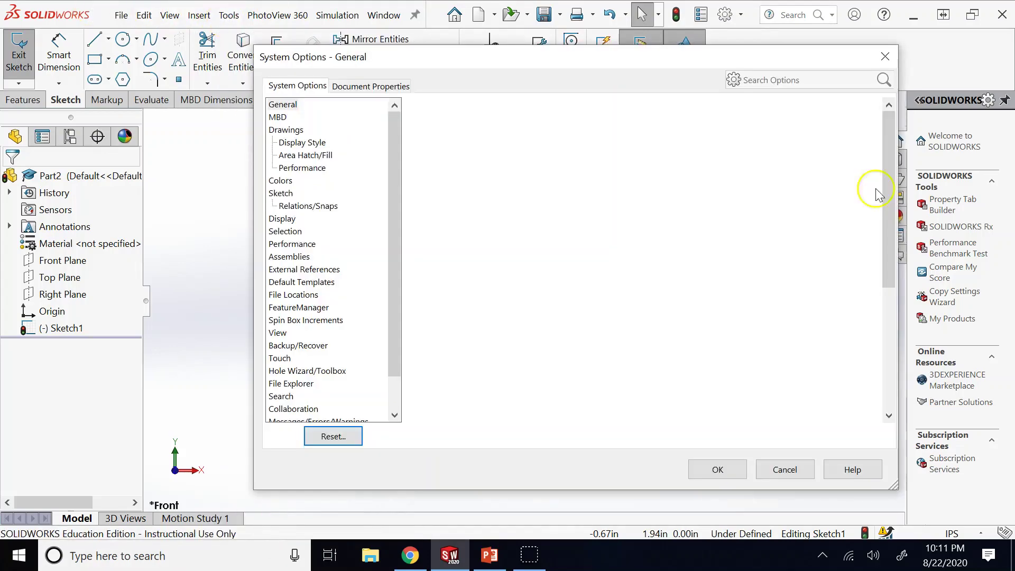
click(281, 193)
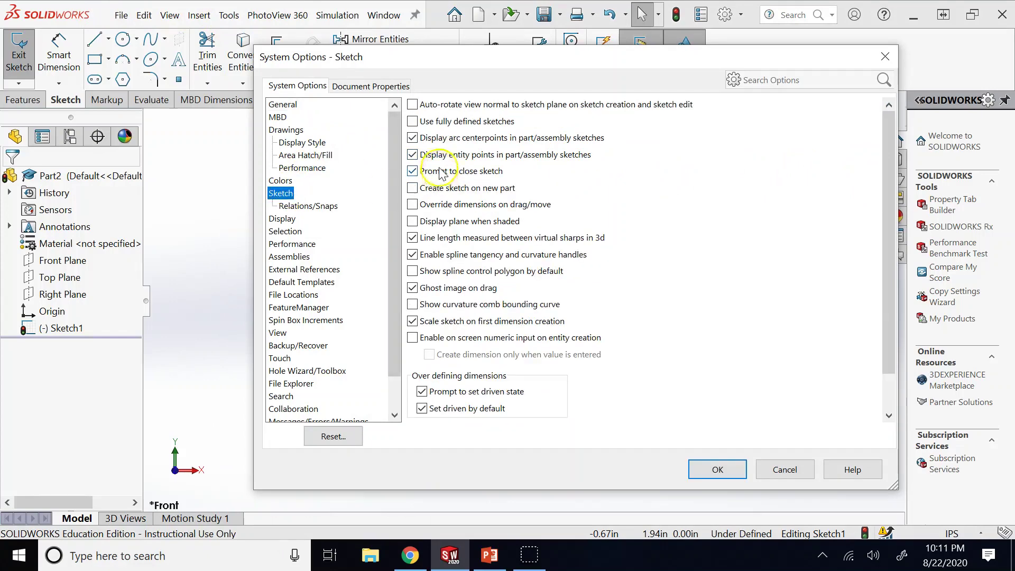
click(447, 138)
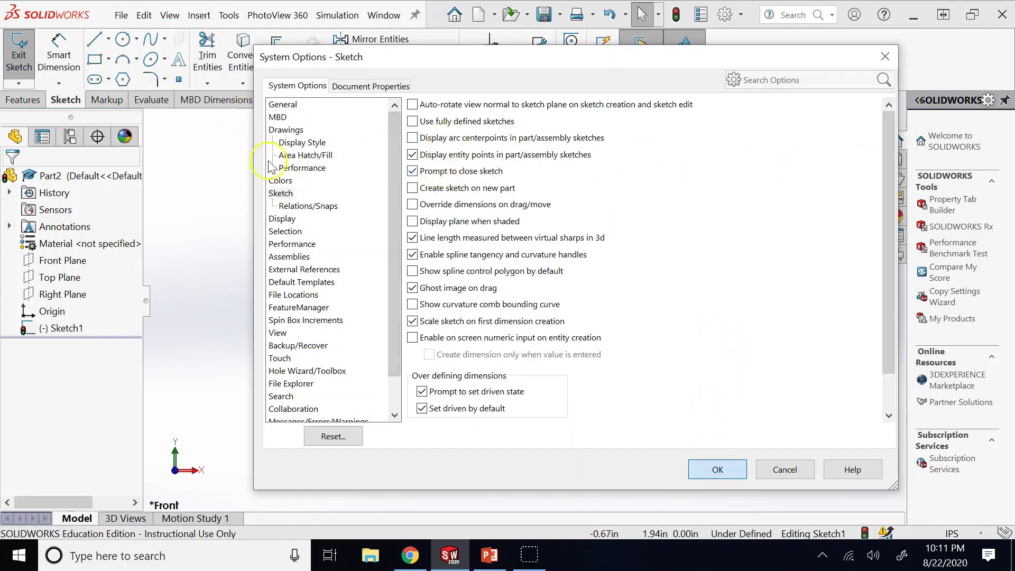
Sketch a circle about 3.79 in in diameter to the left of the origin, with its center horizontally aligned to the origin.
click(123, 39)
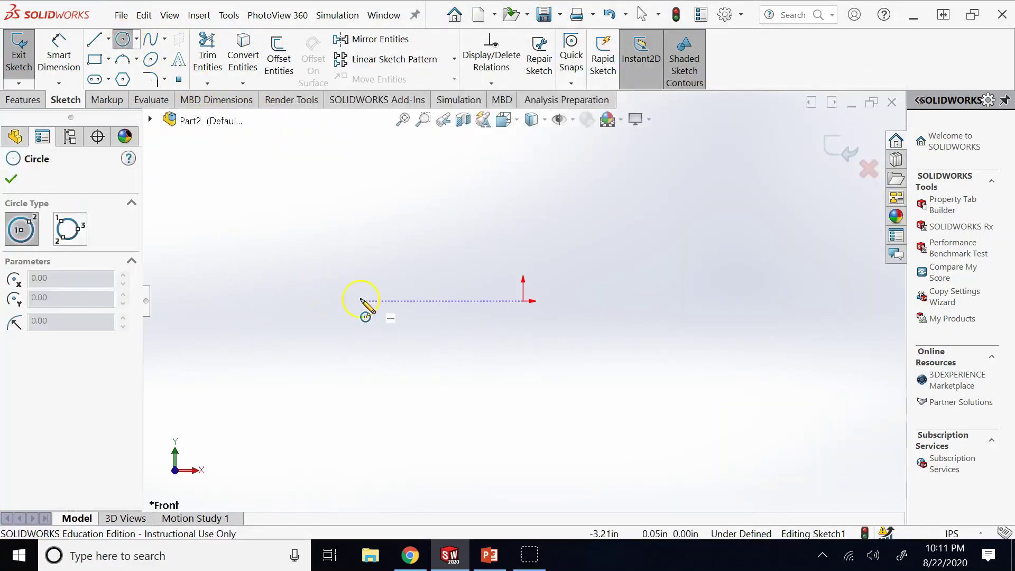
click(361, 301)
click(320, 214)
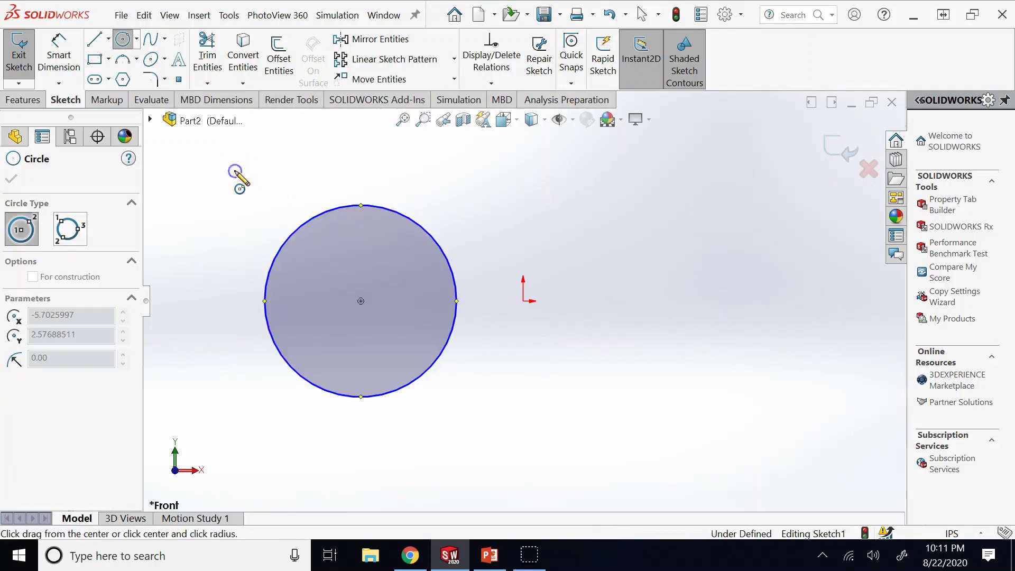
key(Escape)
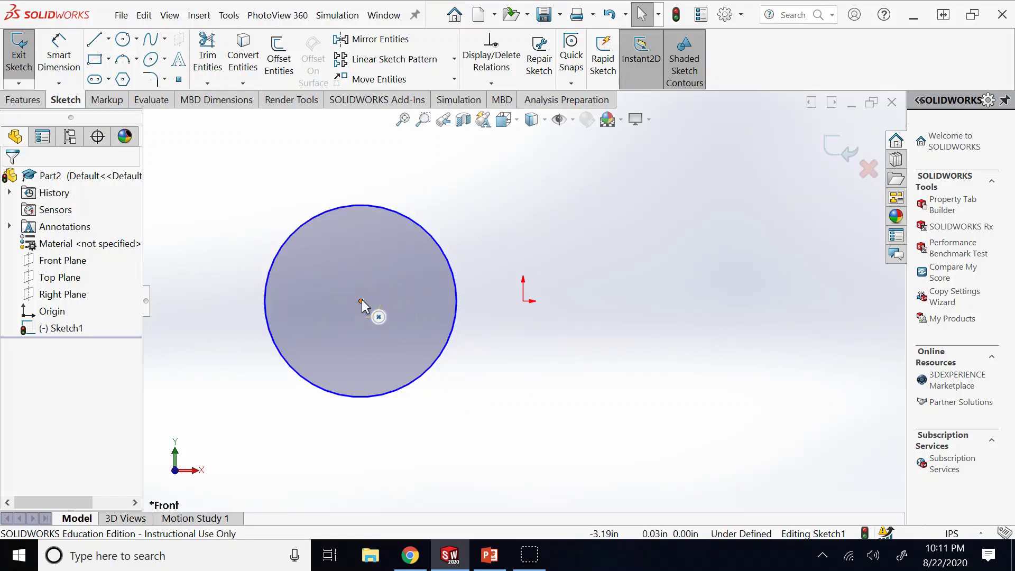
Move the circle down by its center point to about X -3.29 in, Y -1.50 in.
click(123, 39)
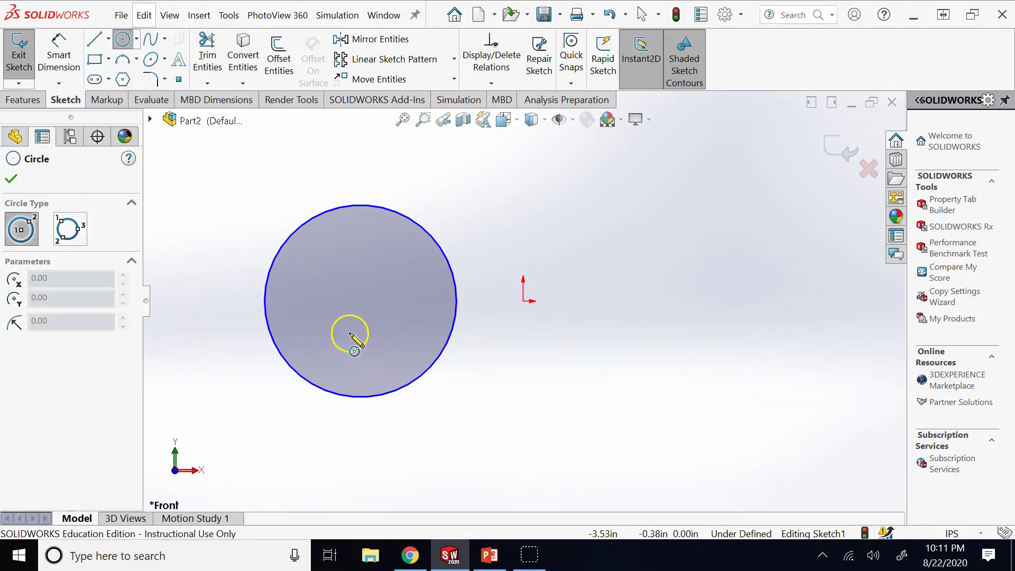
click(122, 39)
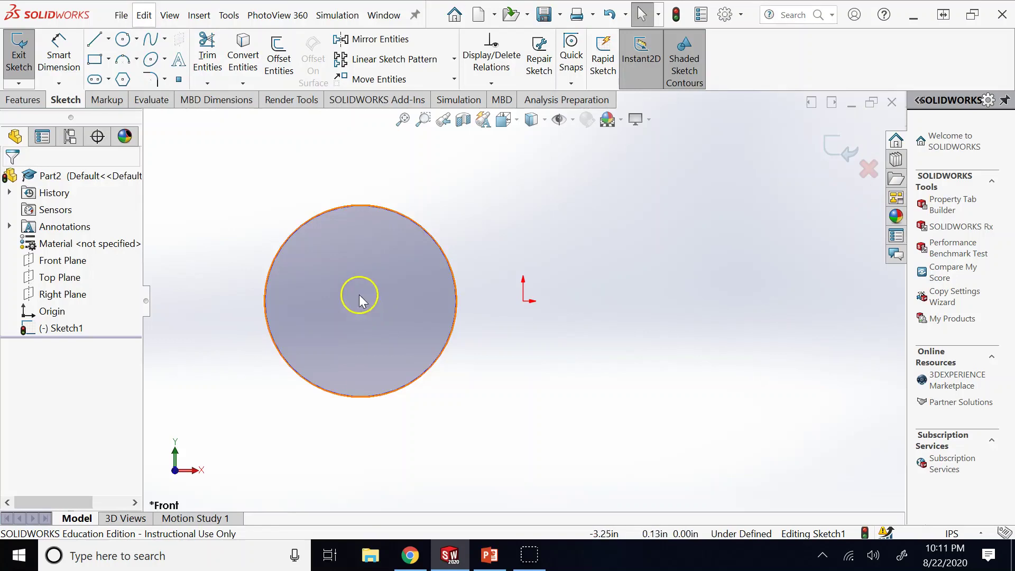
drag(361, 302, 357, 377)
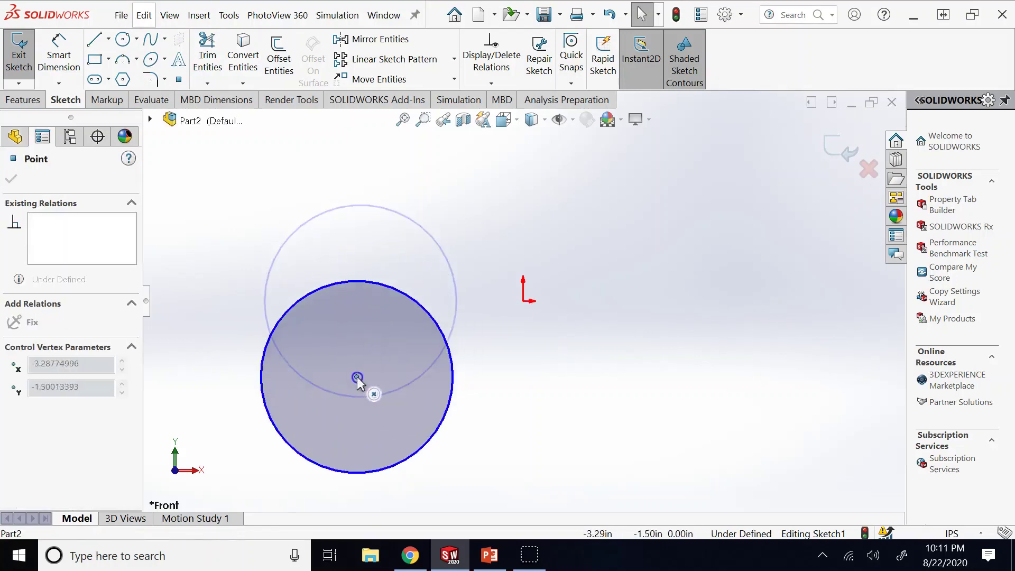
click(301, 227)
Sketch a smaller circle with a radius of about 0.89 in on the existing circle's center point.
click(123, 38)
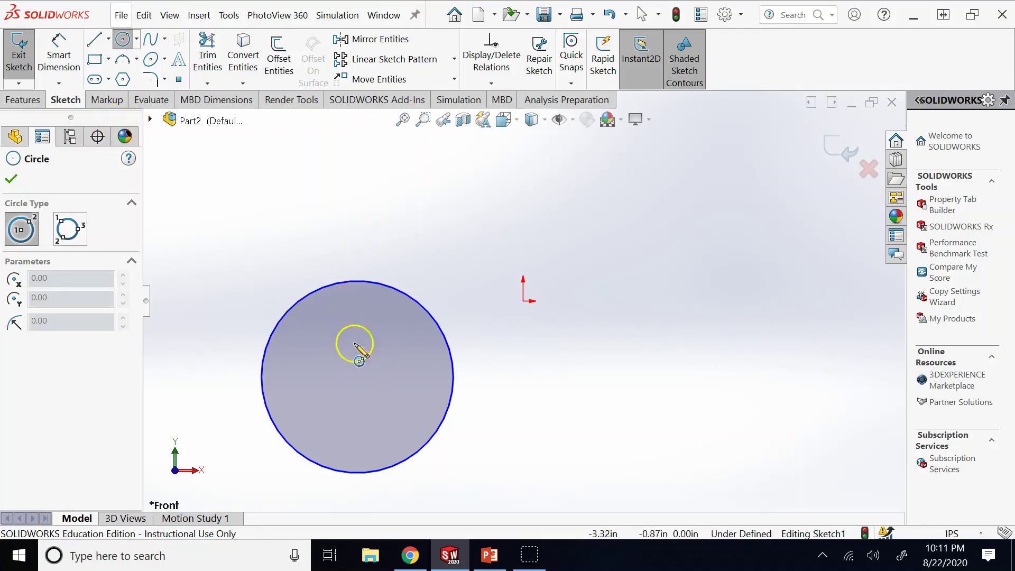
click(358, 377)
click(312, 377)
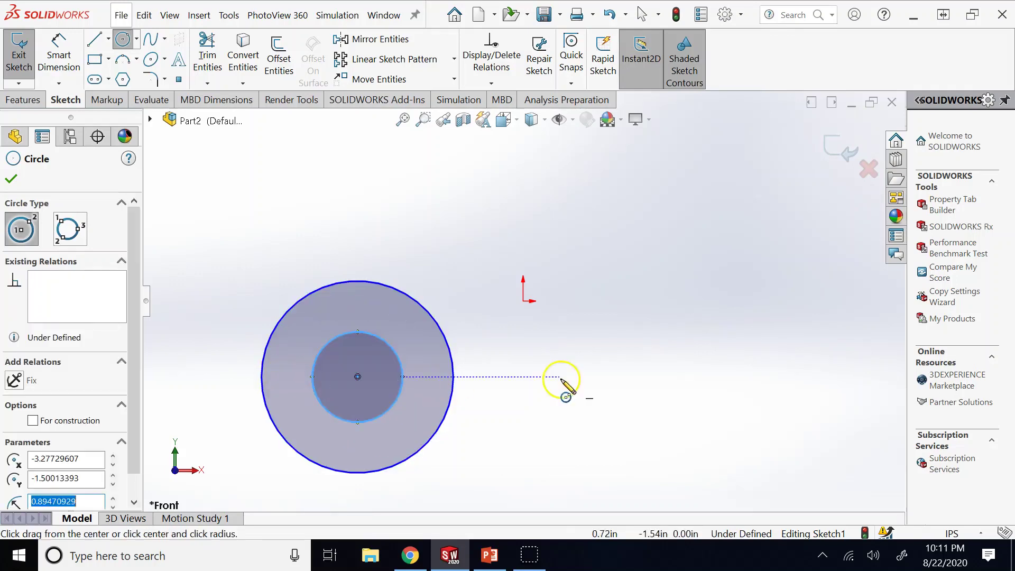
click(123, 39)
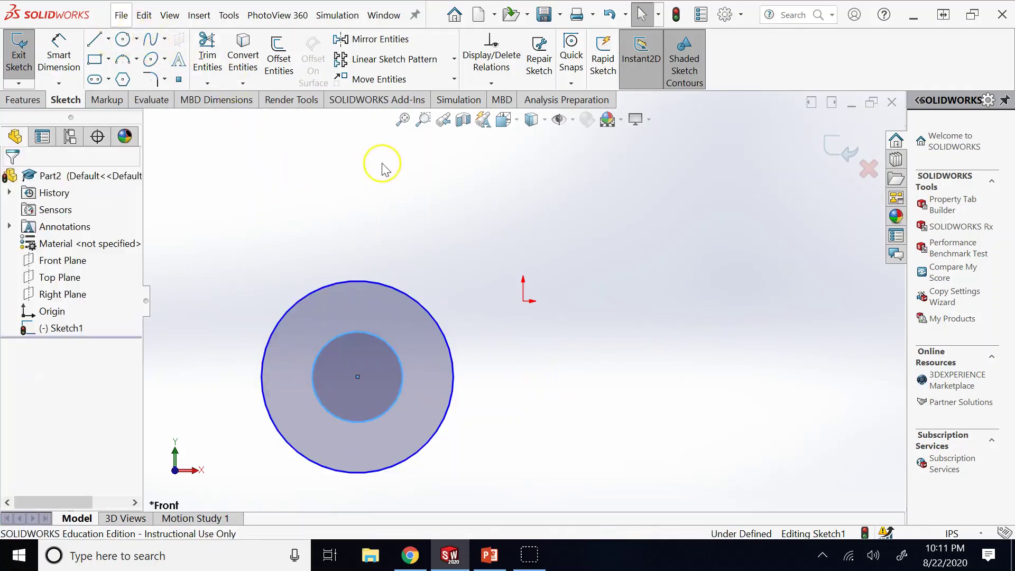
Enlarge the inner circle to about 4.46 in in diameter, beyond the original circle, and delete the original circle.
drag(392, 351, 418, 281)
click(471, 227)
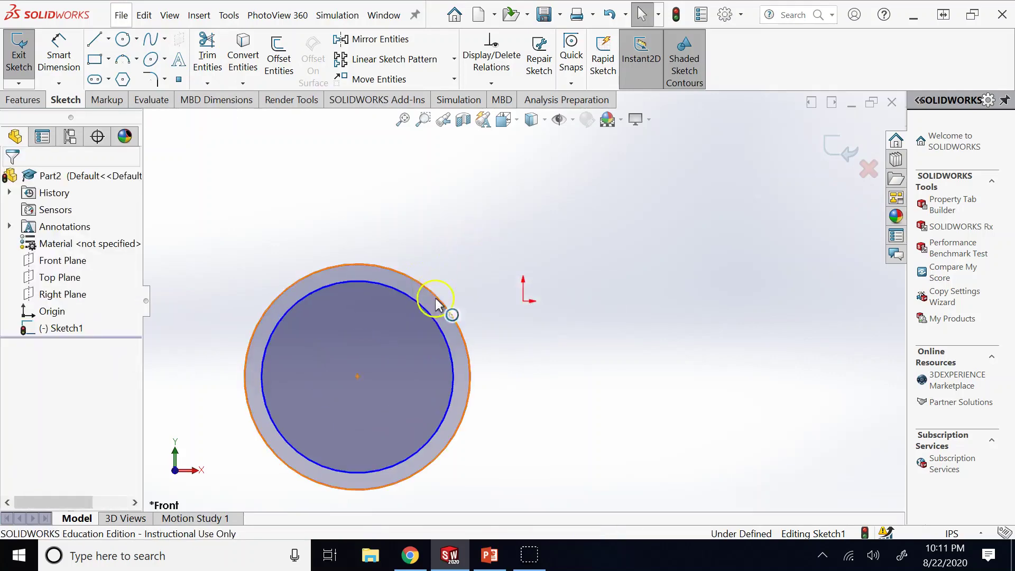
click(427, 312)
key(Delete)
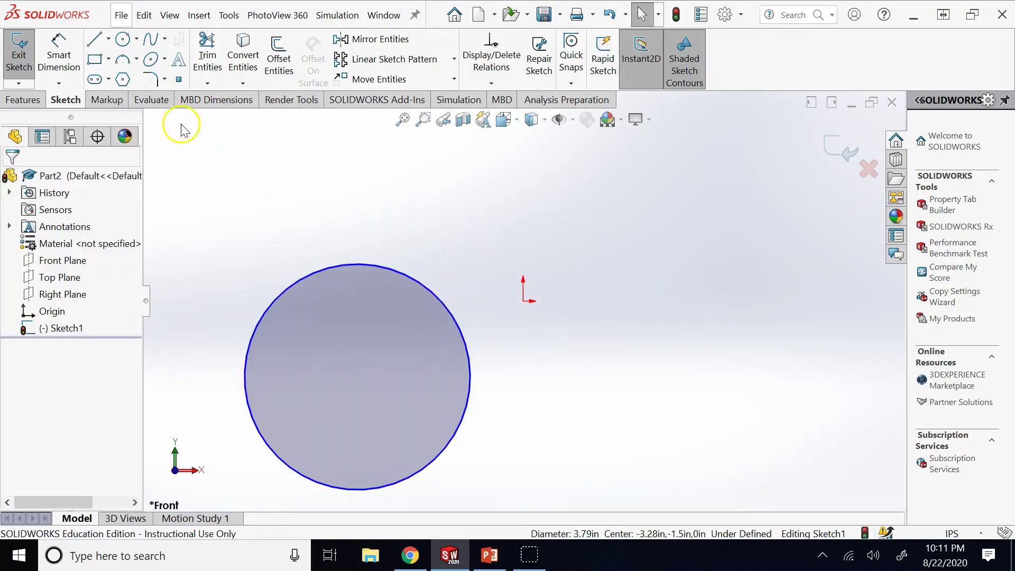
Sketch a circle with a radius of about 1.41 in inside the large circle, centered slightly above the large circle's center.
click(123, 39)
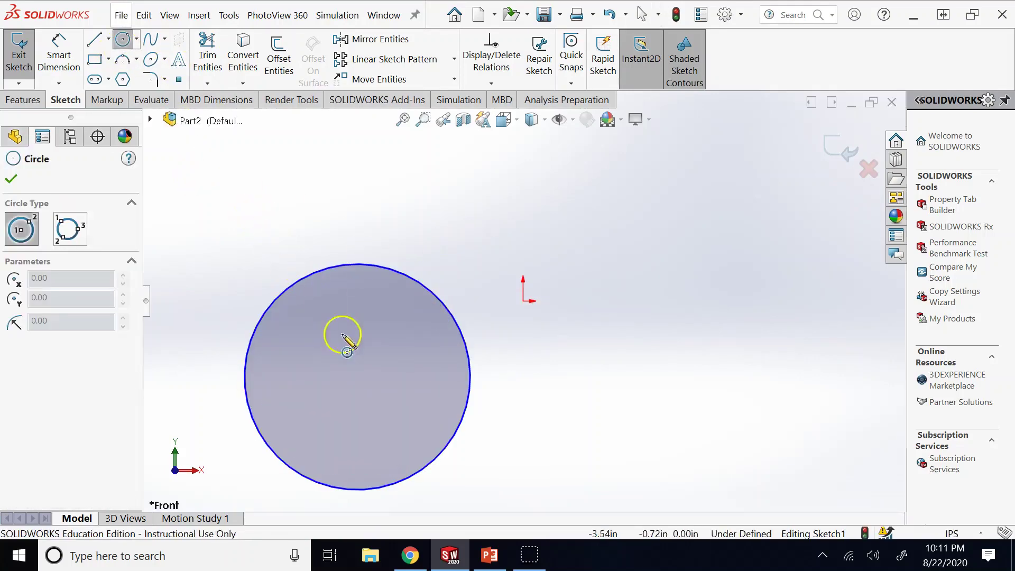
click(358, 365)
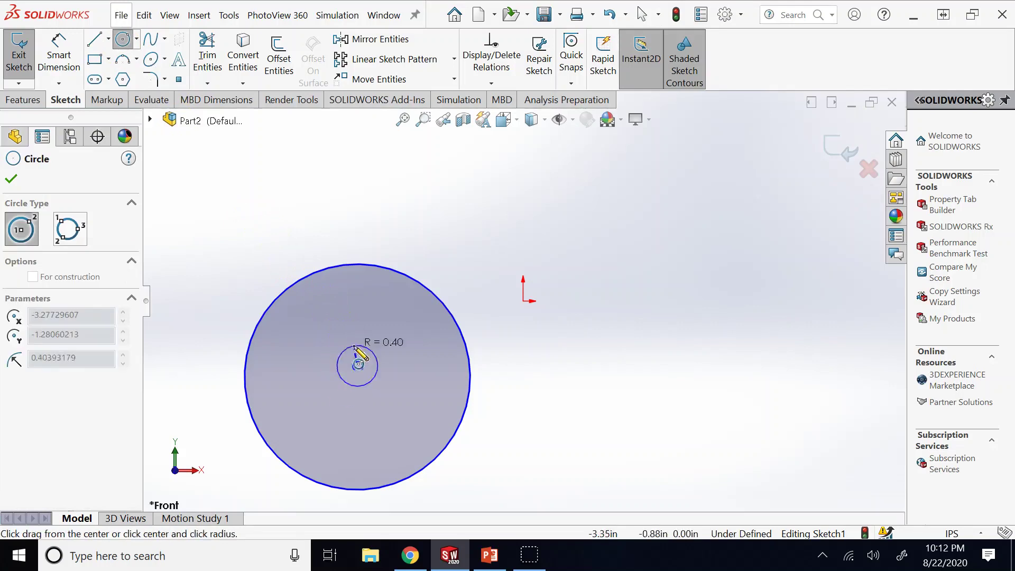
click(343, 295)
click(123, 39)
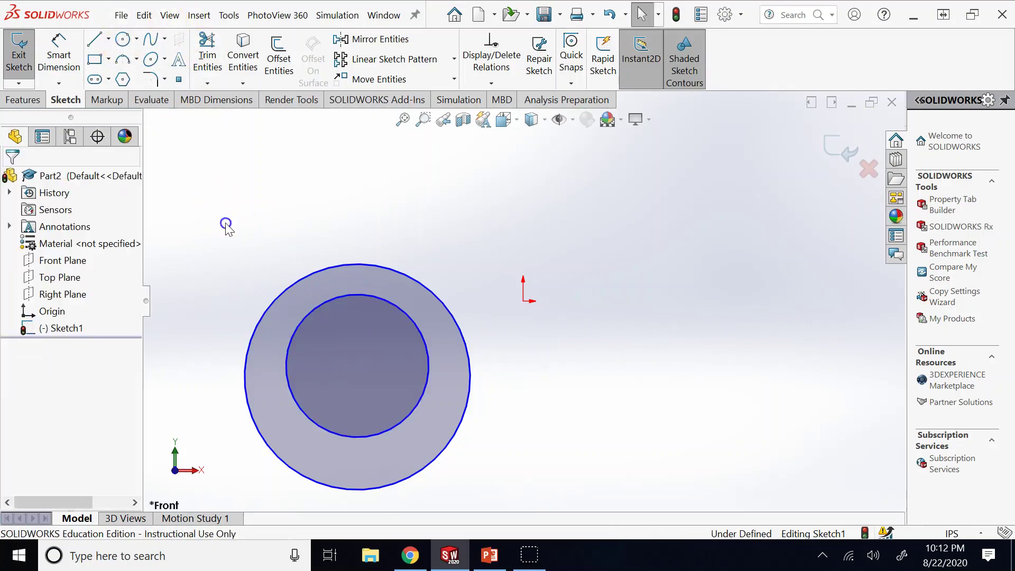
Add a Concentric relation between the outer and inner circles.
click(294, 288)
ctrl+click(307, 314)
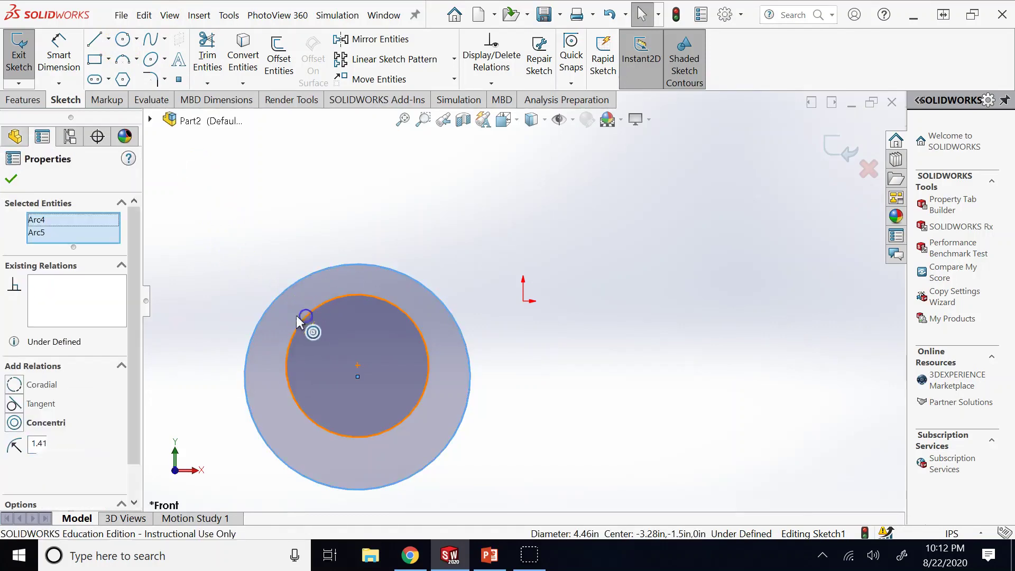
click(16, 425)
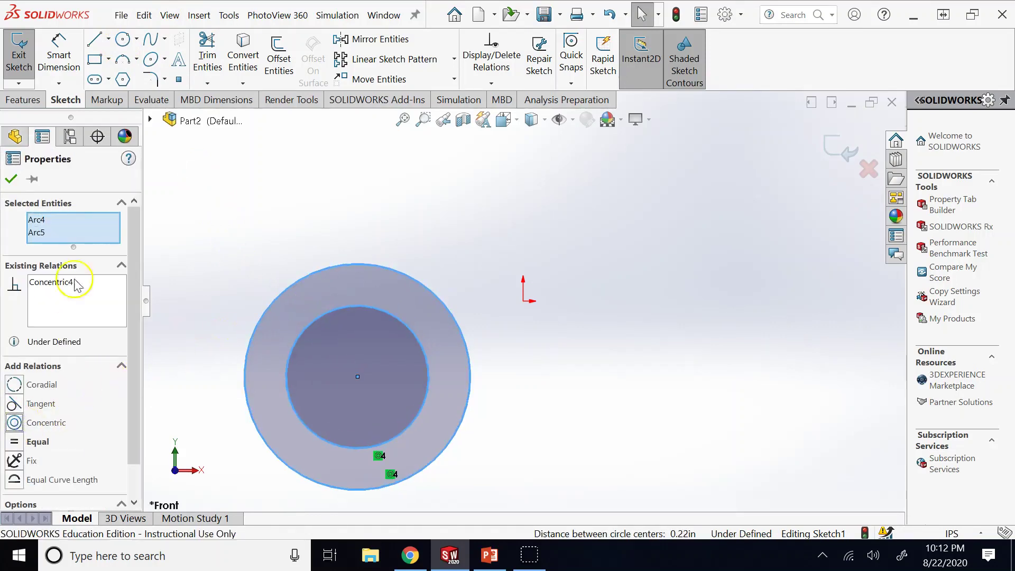
click(12, 180)
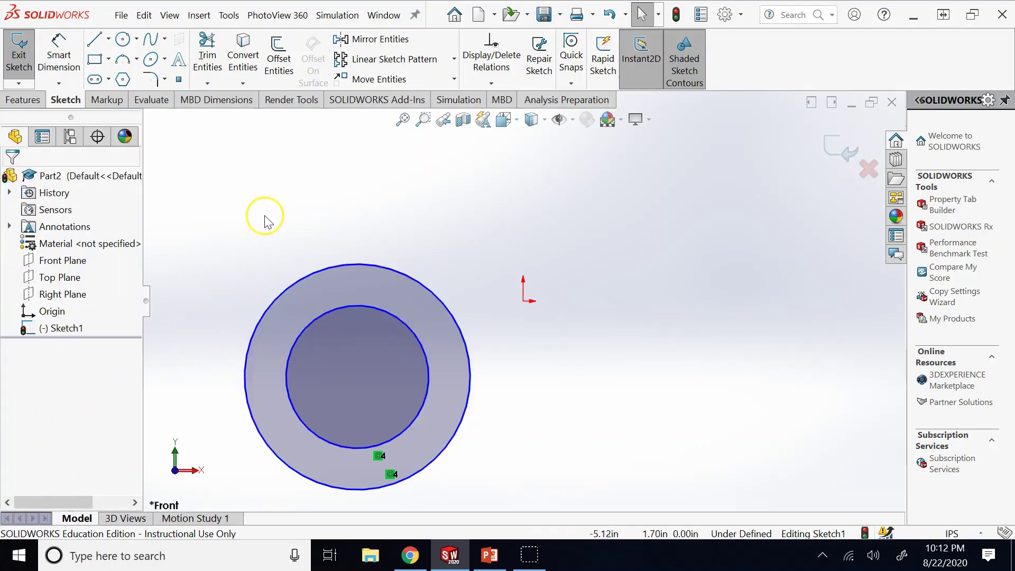
Delete both concentric circles and open the system options.
mouse_move(244, 222)
mouse_down()
mouse_move(376, 414)
mouse_move(505, 494)
mouse_up()
key(Delete)
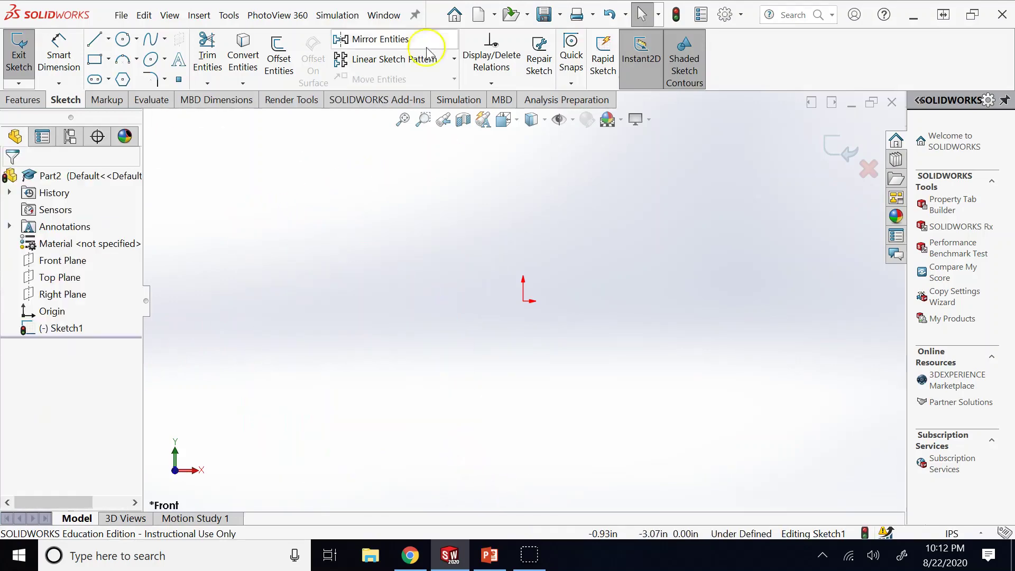
click(231, 15)
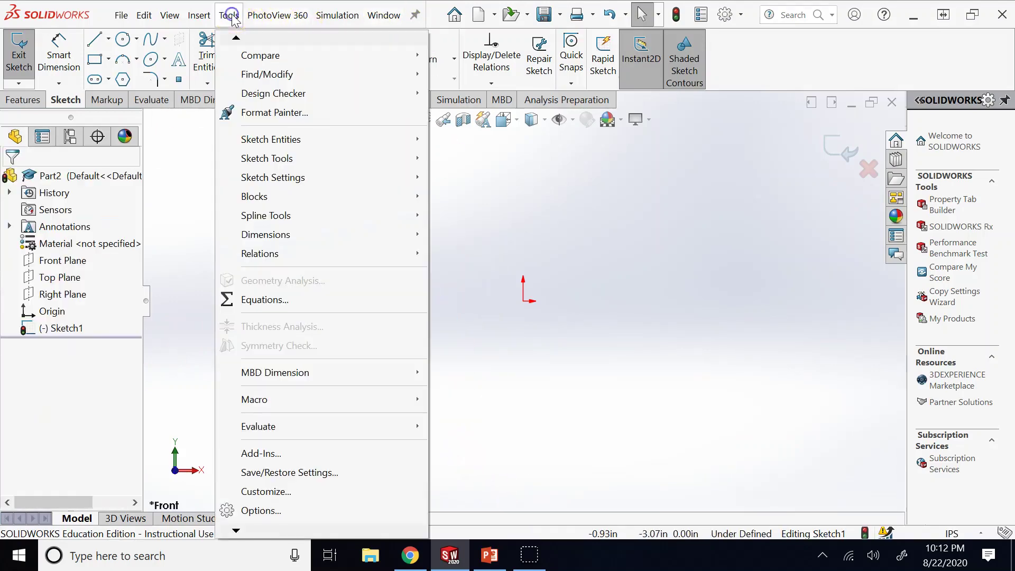
Open the Sketch page of the system options, check the arc centerpoint display option and accept the settings.
click(294, 515)
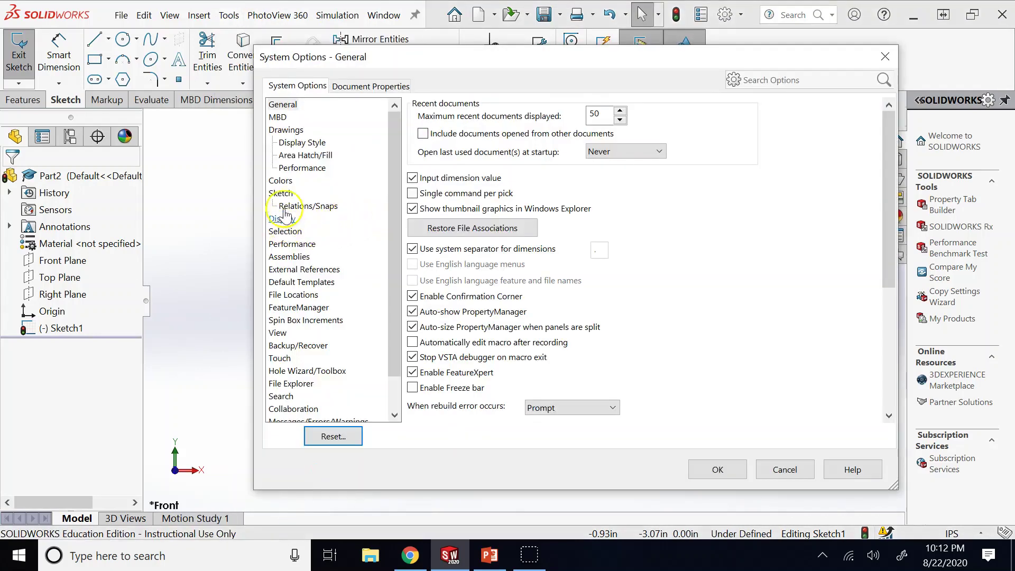
click(290, 197)
click(438, 139)
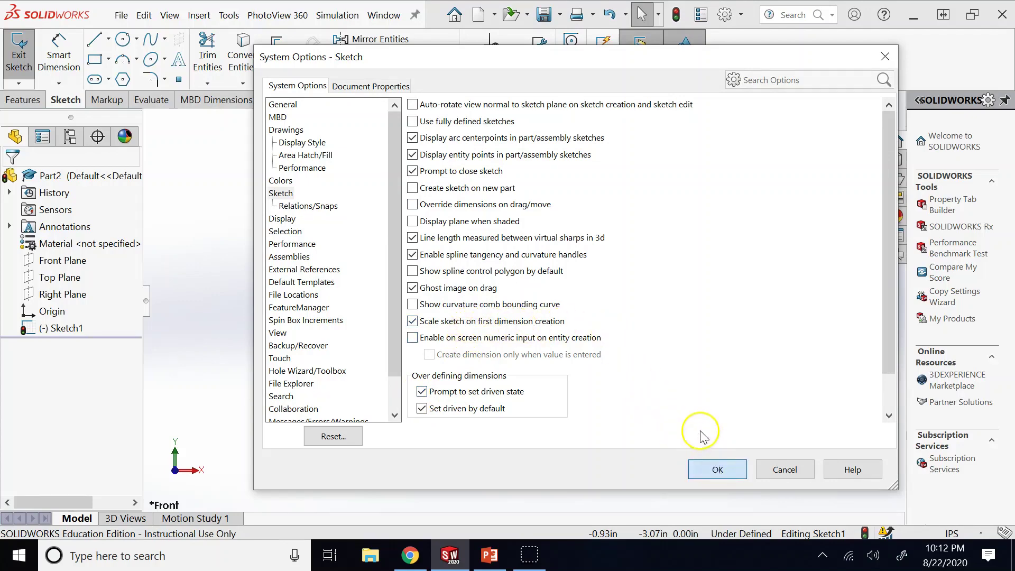
click(715, 467)
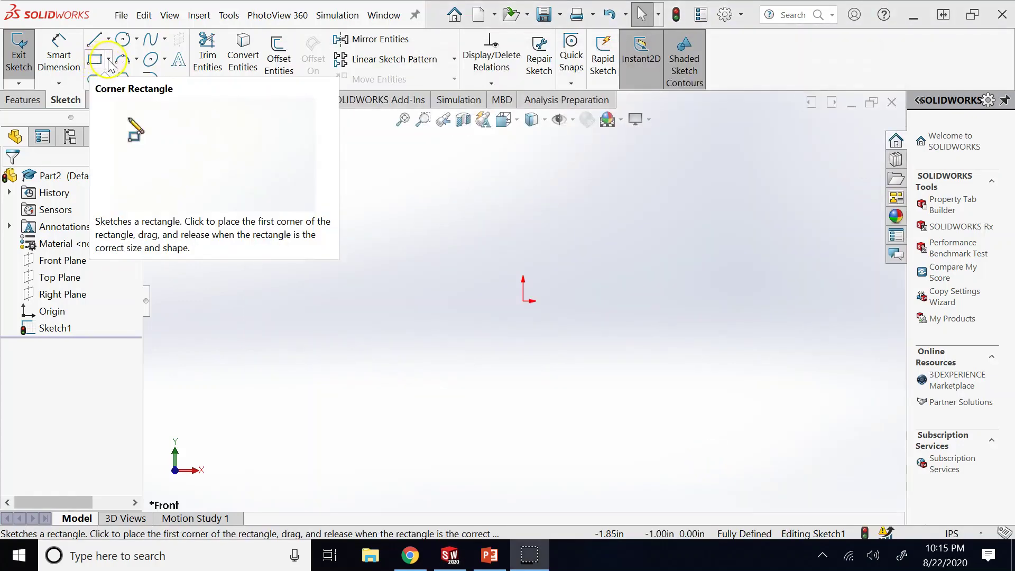
Sketch a center rectangle about 3.1 in high, centred on the origin.
click(109, 61)
click(138, 99)
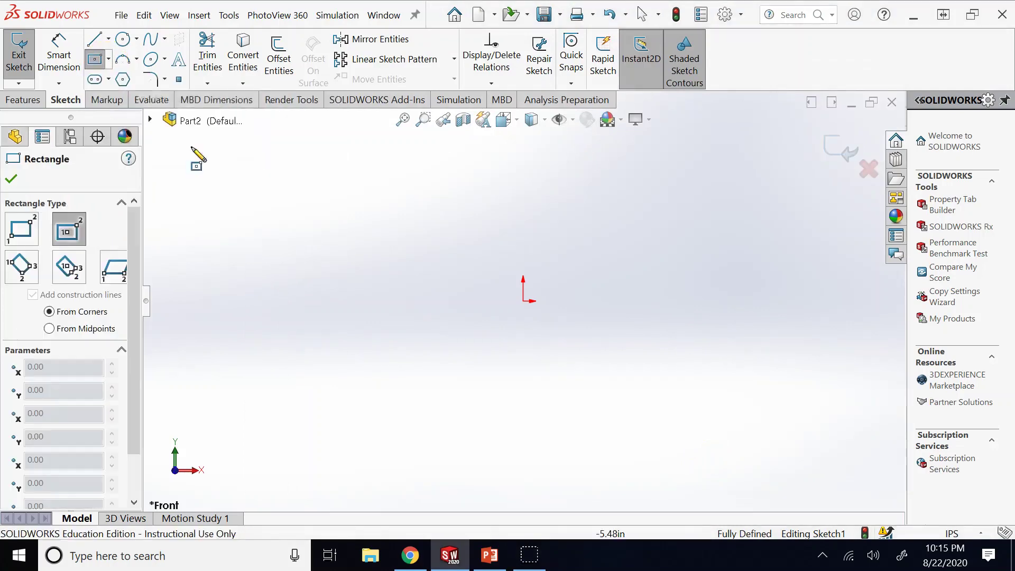
mouse_move(523, 301)
mouse_down()
mouse_move(395, 224)
mouse_move(404, 222)
mouse_up()
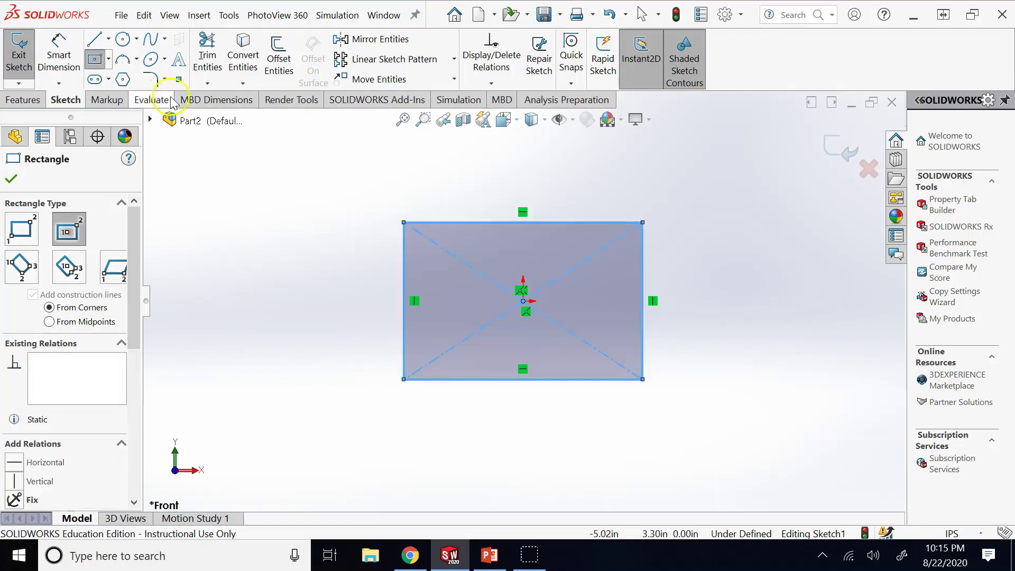
Dimension the rectangle's vertical side and set its height to 1 in.
click(59, 55)
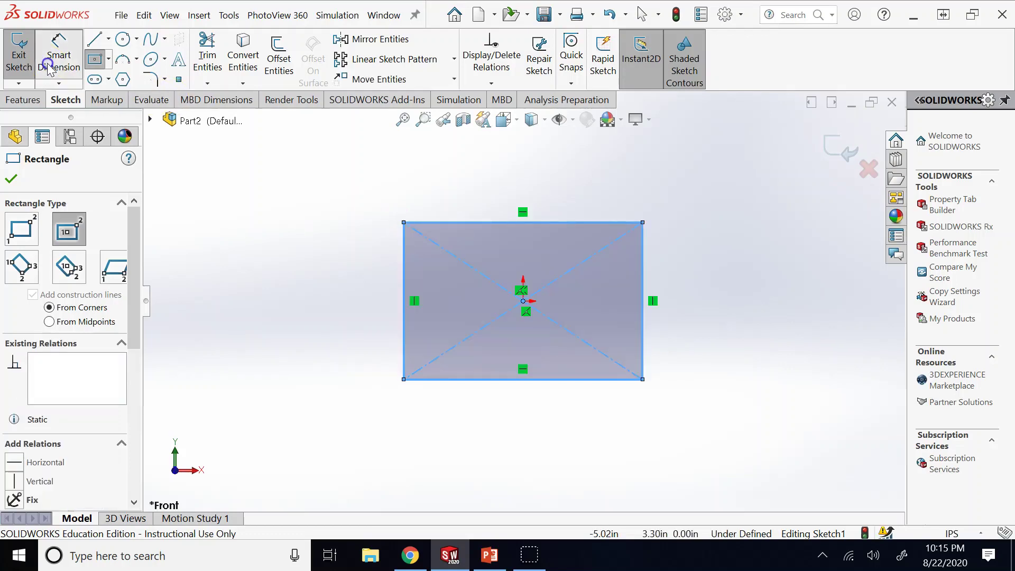
click(405, 253)
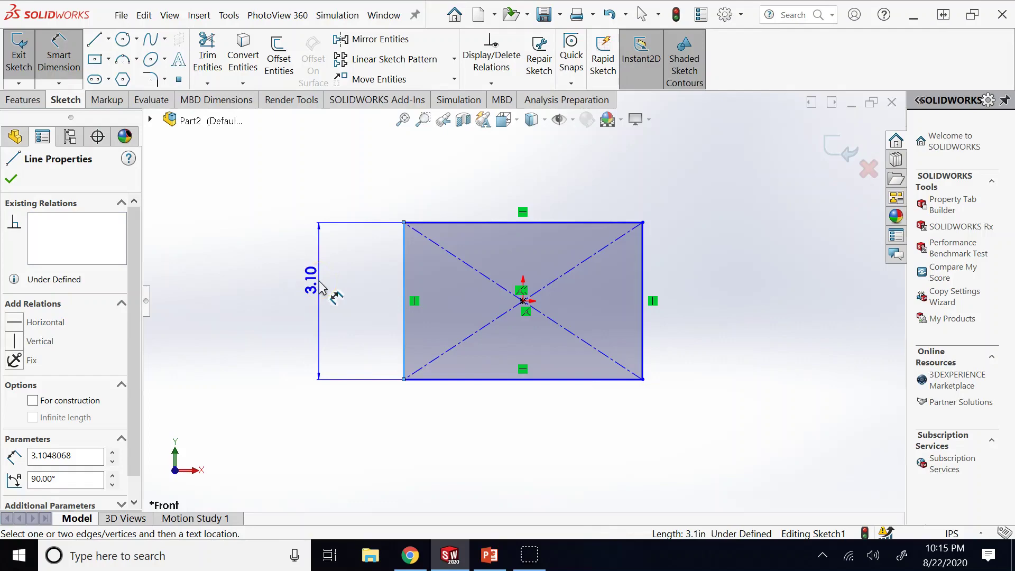
click(321, 286)
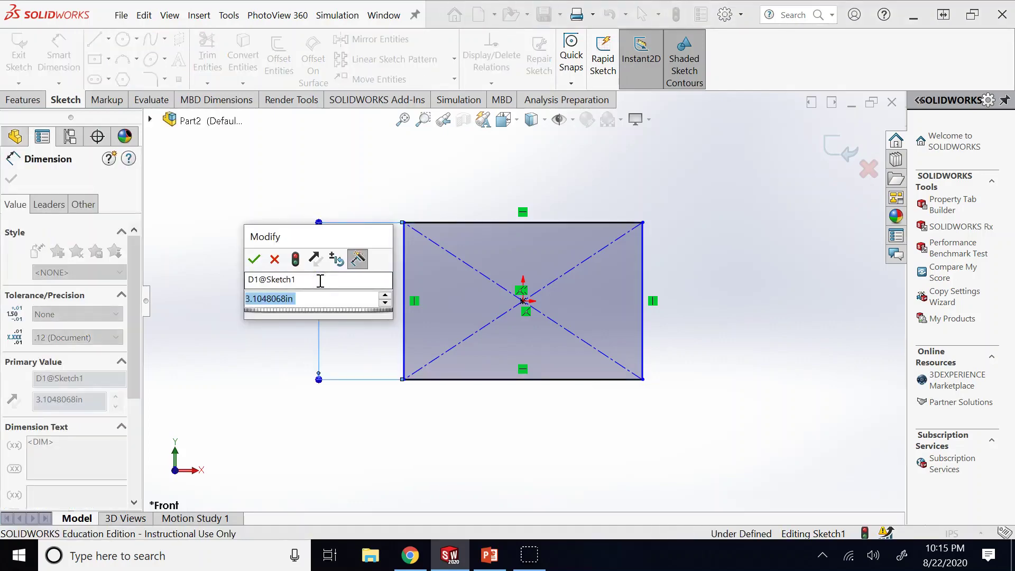
text(1)
key(Return)
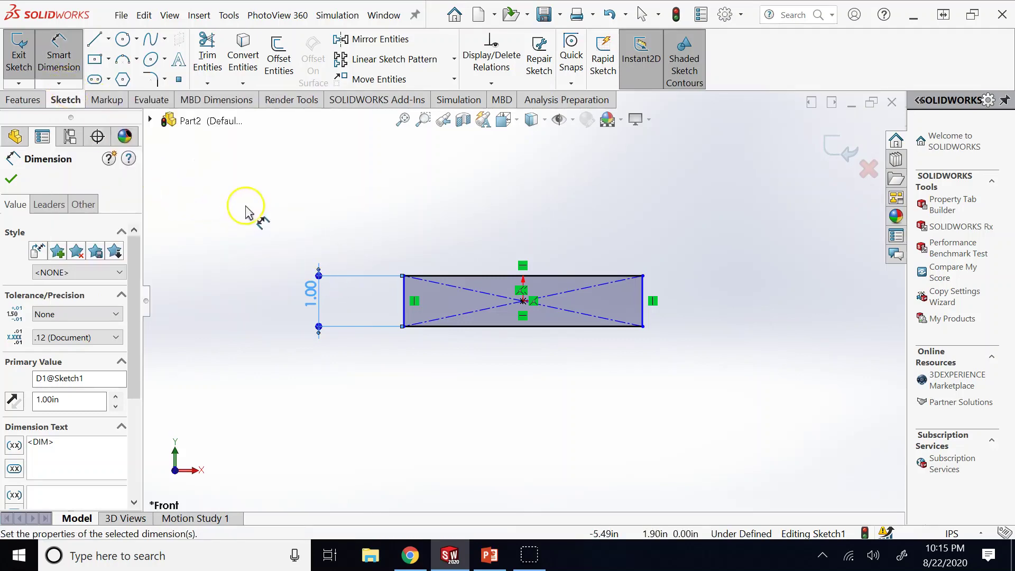
Select the entire dimensioned rectangle and delete it from the sketch.
key(Escape)
mouse_move(262, 247)
mouse_down()
mouse_move(410, 328)
mouse_move(740, 412)
mouse_up()
key(Delete)
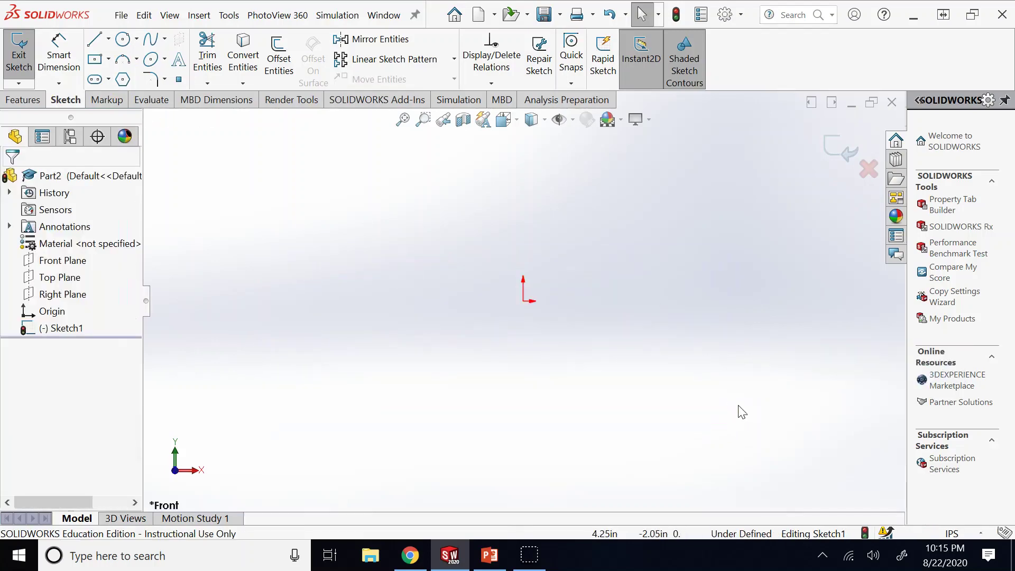
Switch to PowerPoint to check the slide "Some Important Sketch Options" and return to SOLIDWORKS.
click(504, 555)
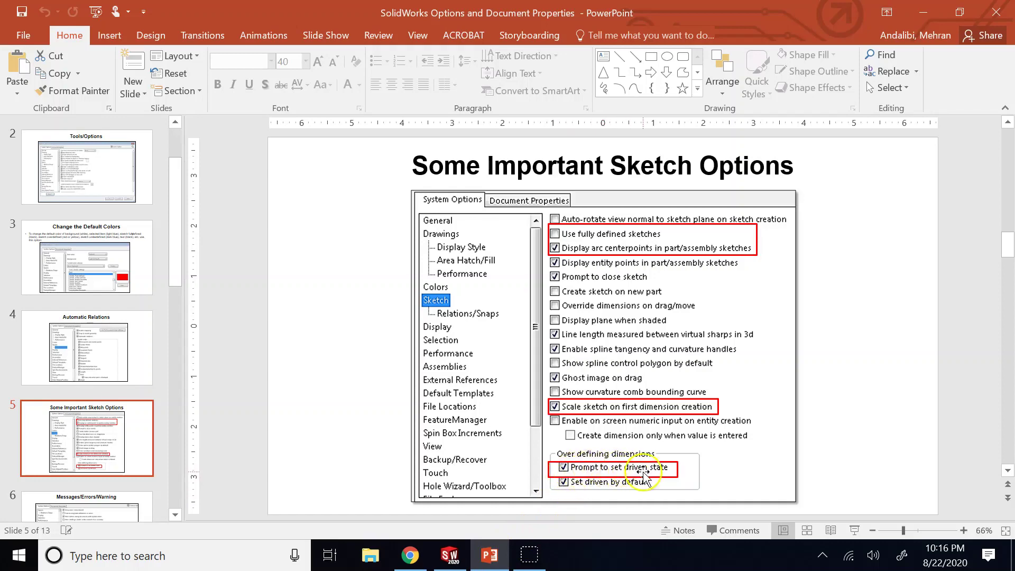
click(452, 553)
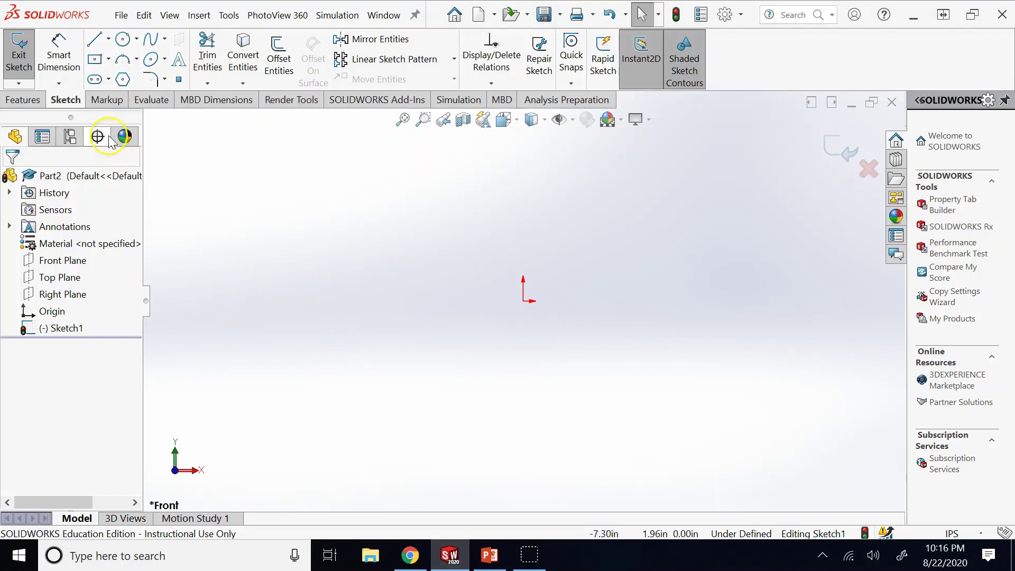
Sketch a center rectangle about 5.7 in wide and 3.4 in high, centred on the origin.
click(93, 62)
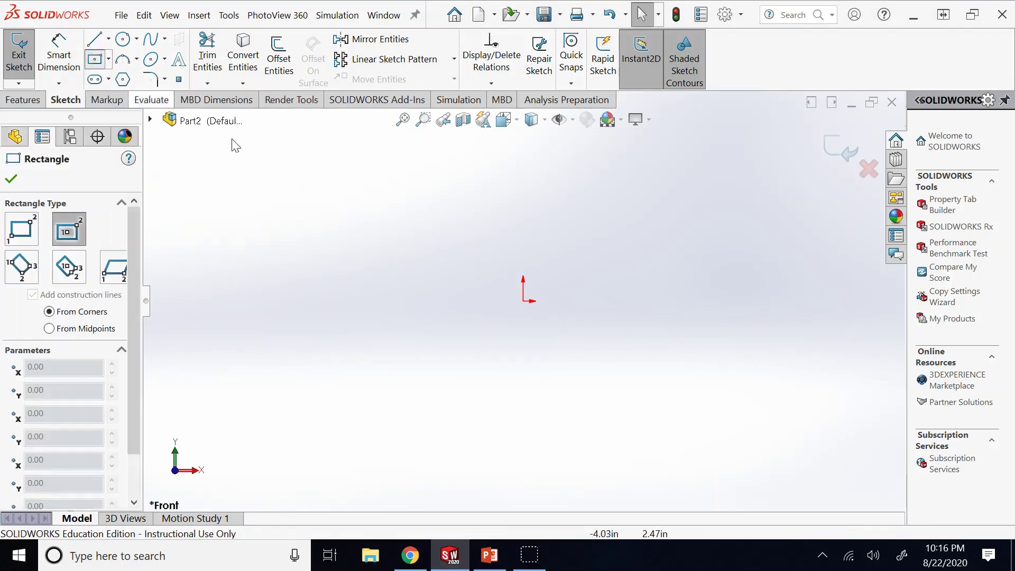
click(524, 301)
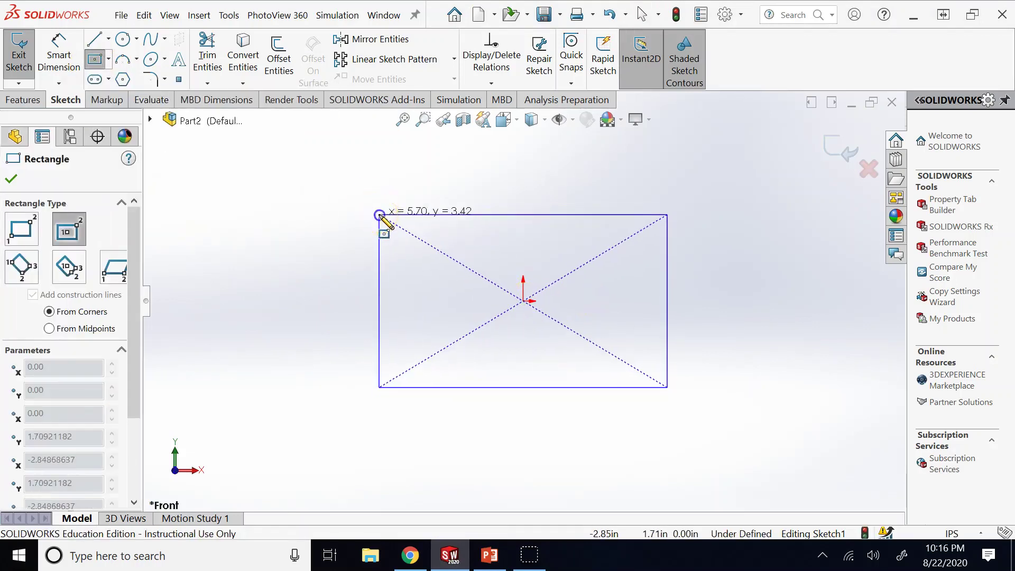
click(379, 214)
Dimension the rectangle's upper edge and set its width to 5 in.
click(71, 63)
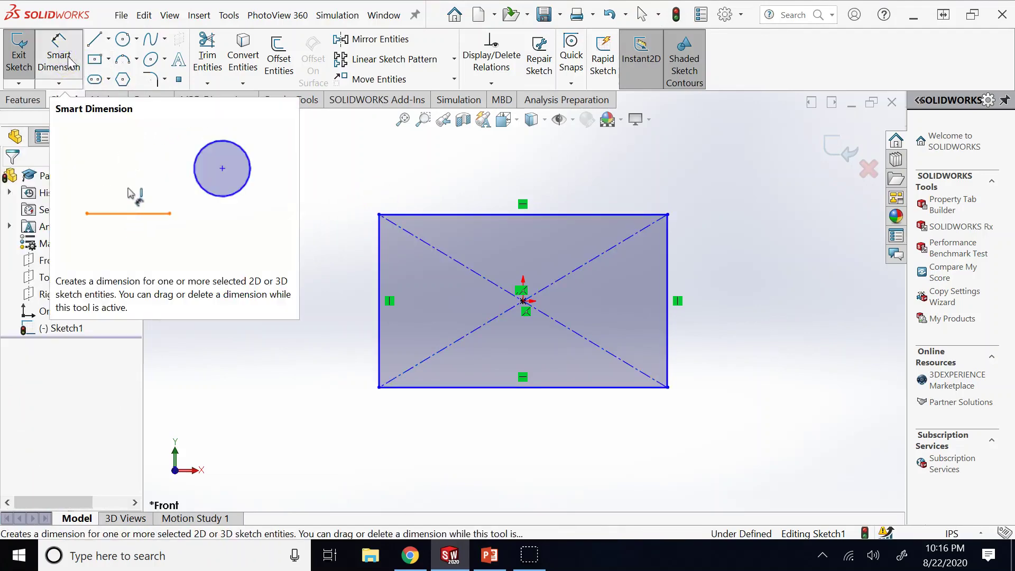
click(451, 214)
click(453, 190)
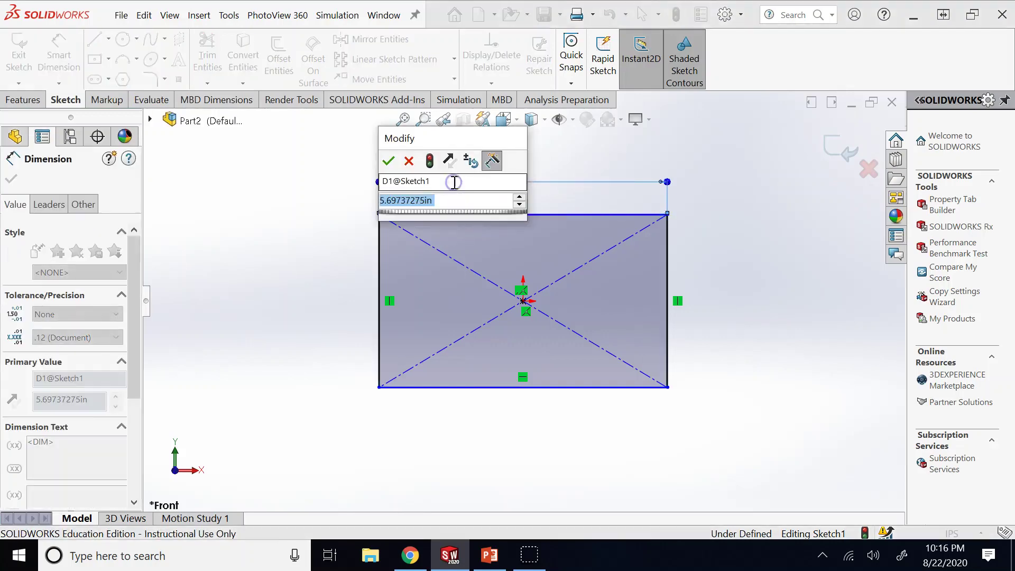
text(5)
key(Return)
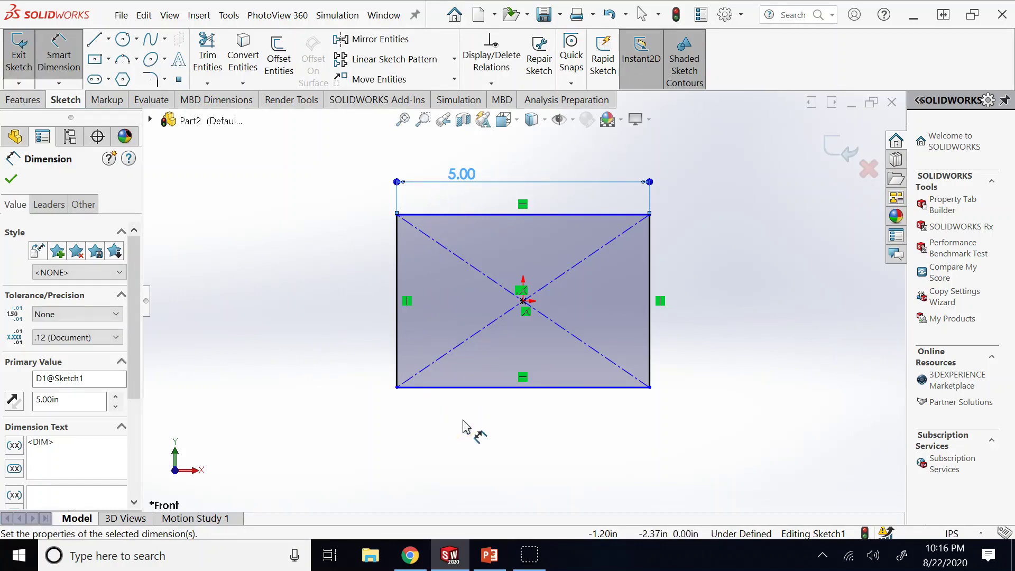
Add a redundant width dimension to the lower edge, leaving it driving, and delete the upper edge's dimension.
click(464, 393)
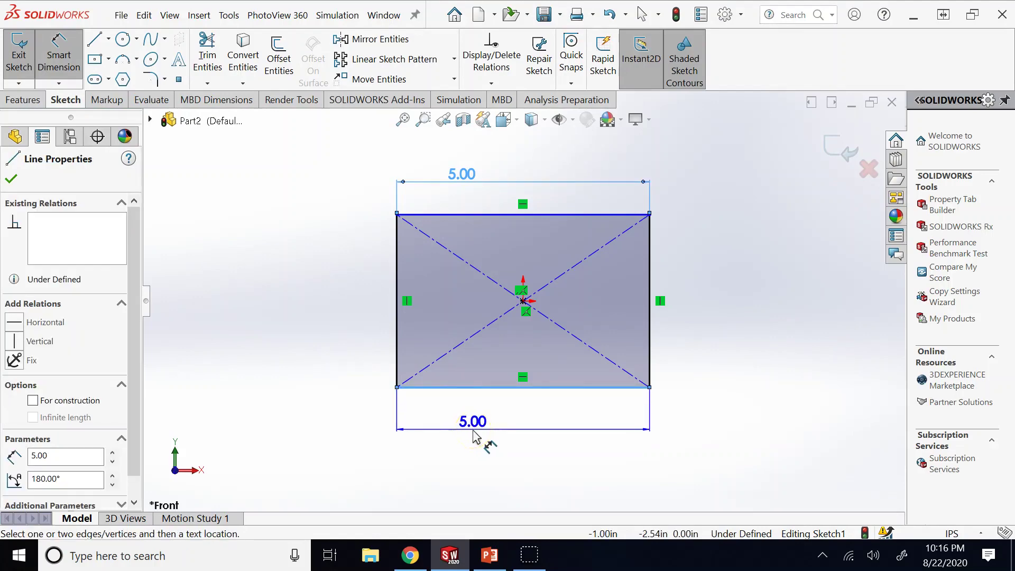
click(474, 435)
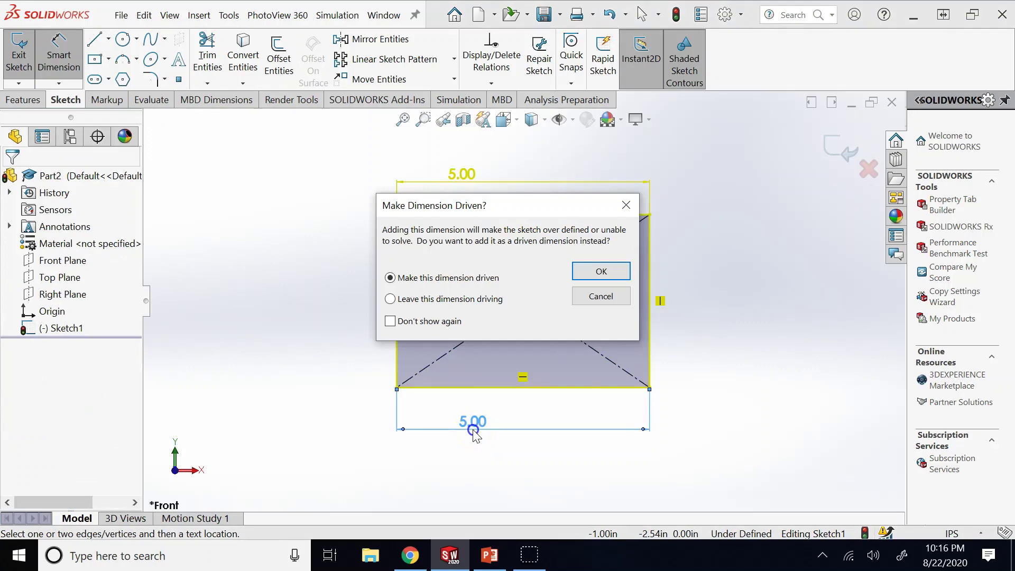
mouse_move(471, 209)
mouse_down()
mouse_move(978, 204)
mouse_move(808, 181)
mouse_up()
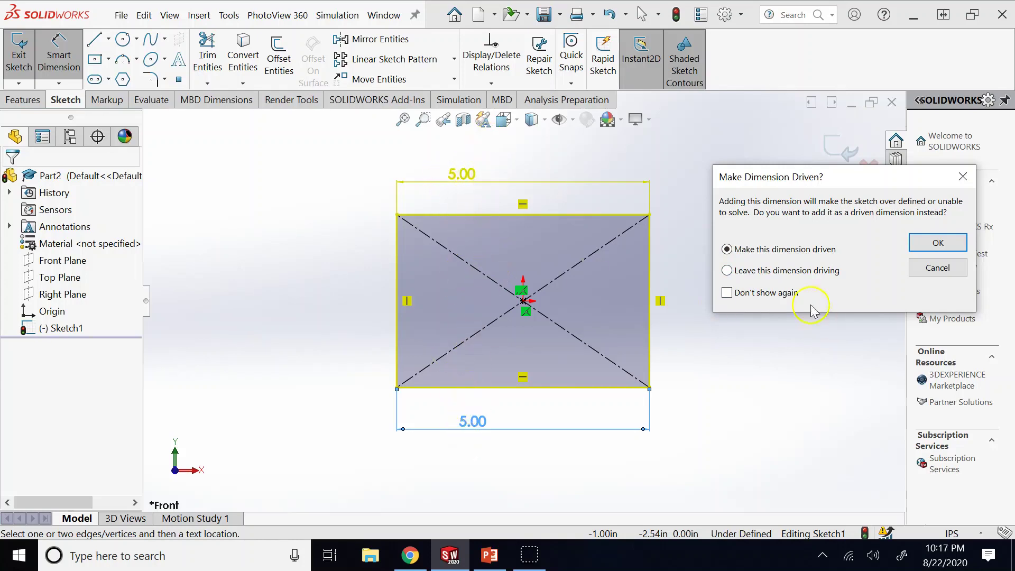
click(769, 270)
click(927, 243)
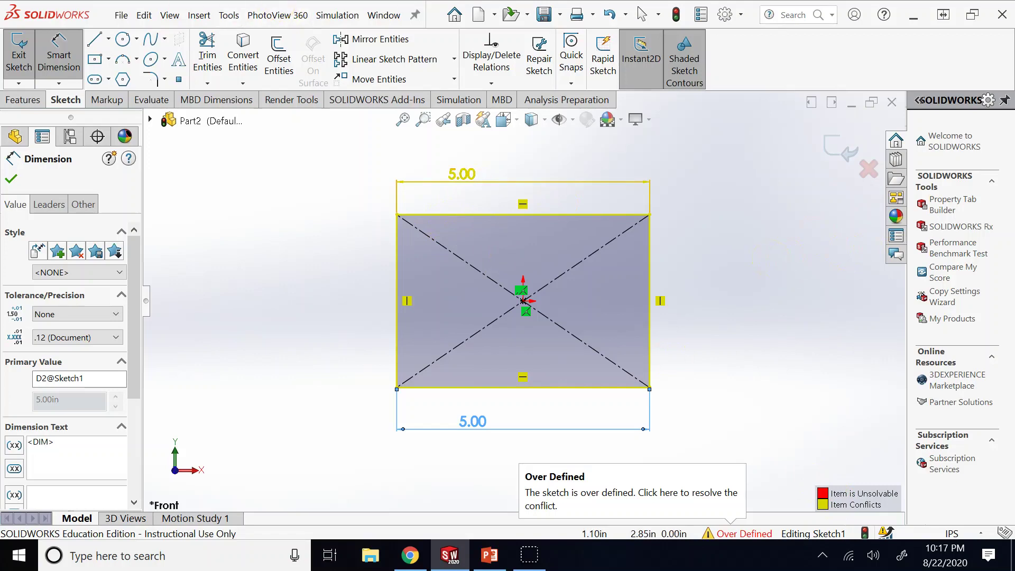
click(58, 55)
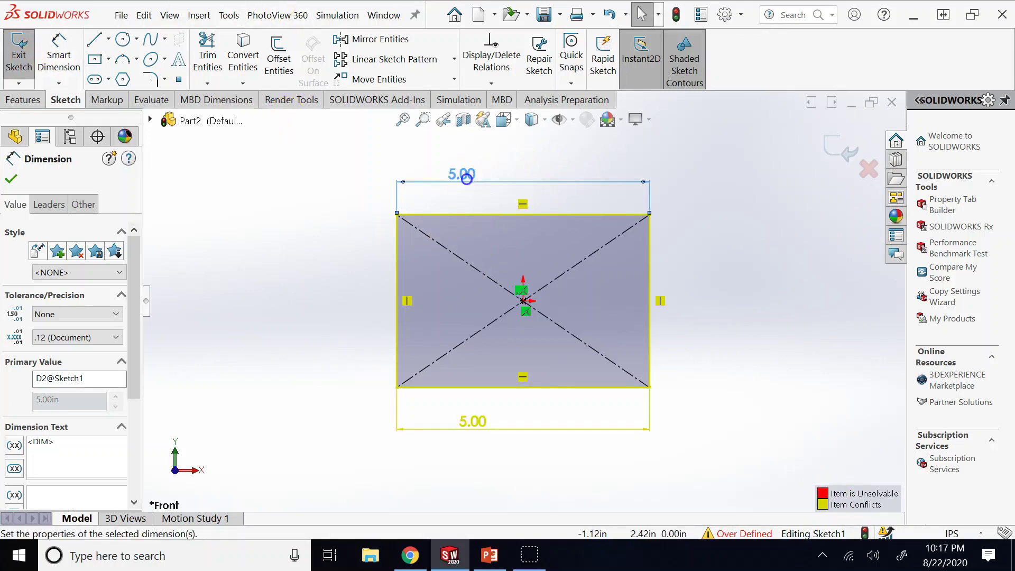
key(Delete)
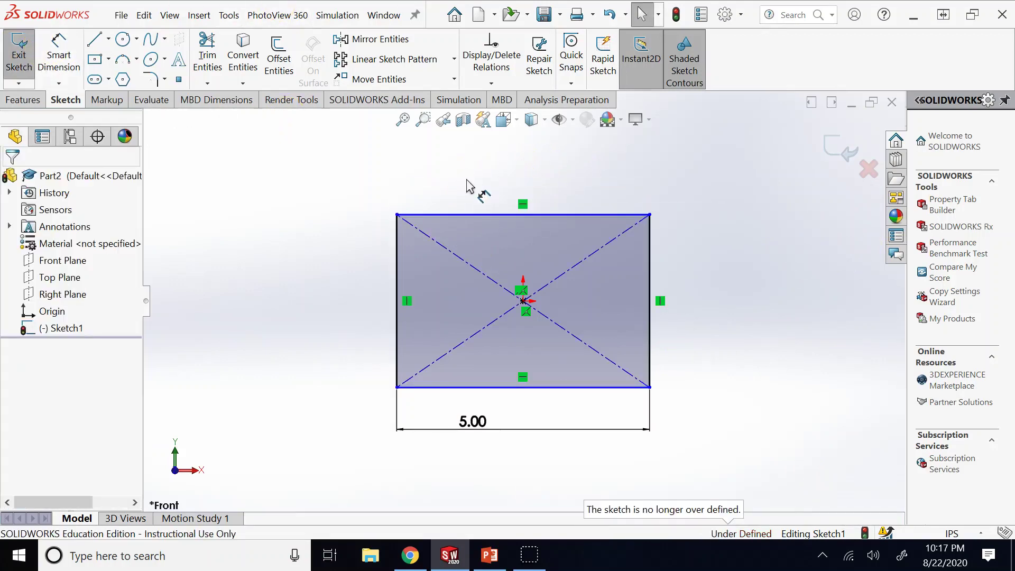
Add a redundant width dimension above the rectangle's upper edge and make it driven.
click(58, 58)
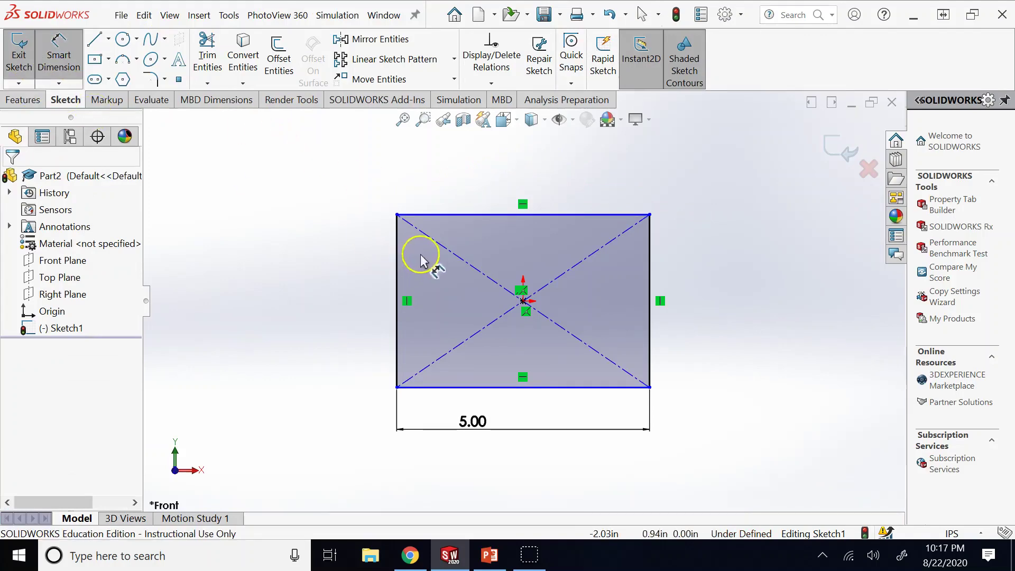
click(449, 214)
click(443, 165)
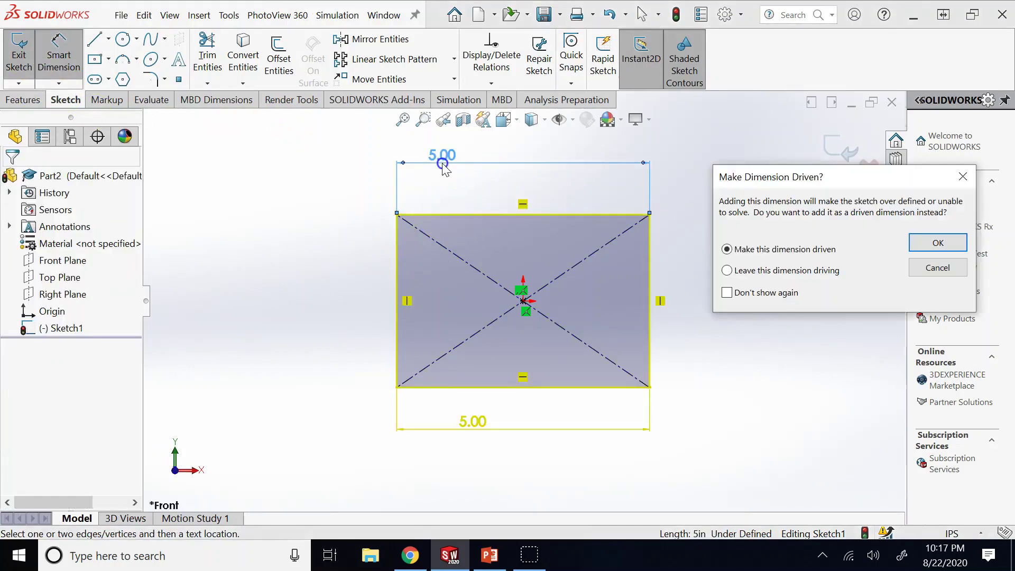
click(728, 249)
click(917, 244)
click(850, 284)
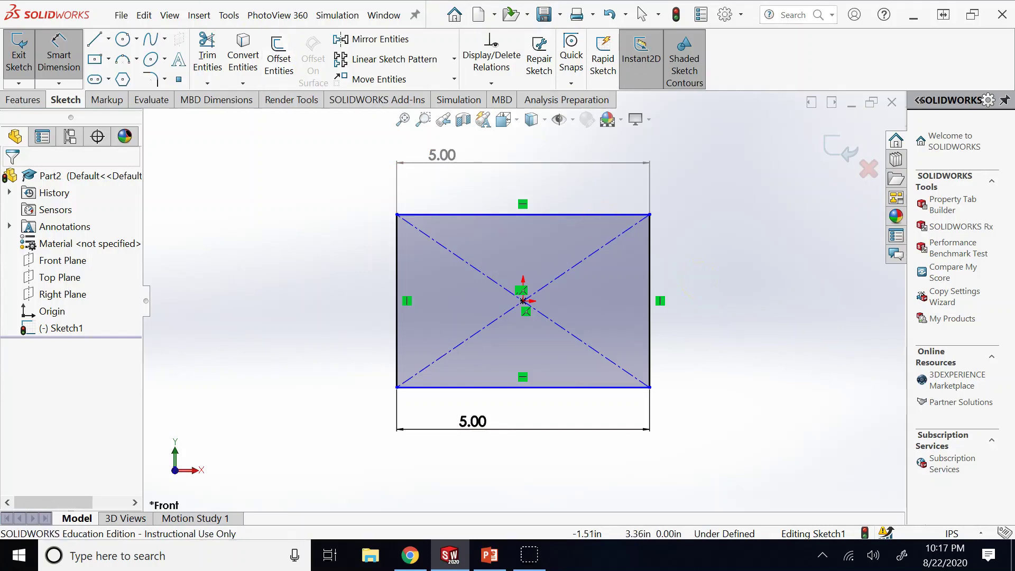
Set the driving width dimension below the rectangle to 4 in.
click(59, 55)
click(469, 421)
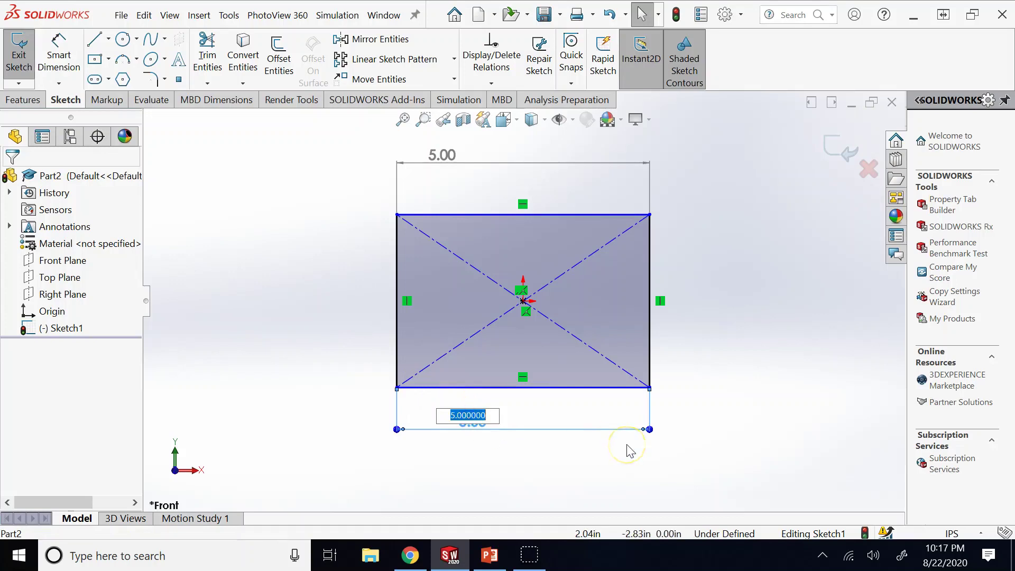
text(4)
key(Return)
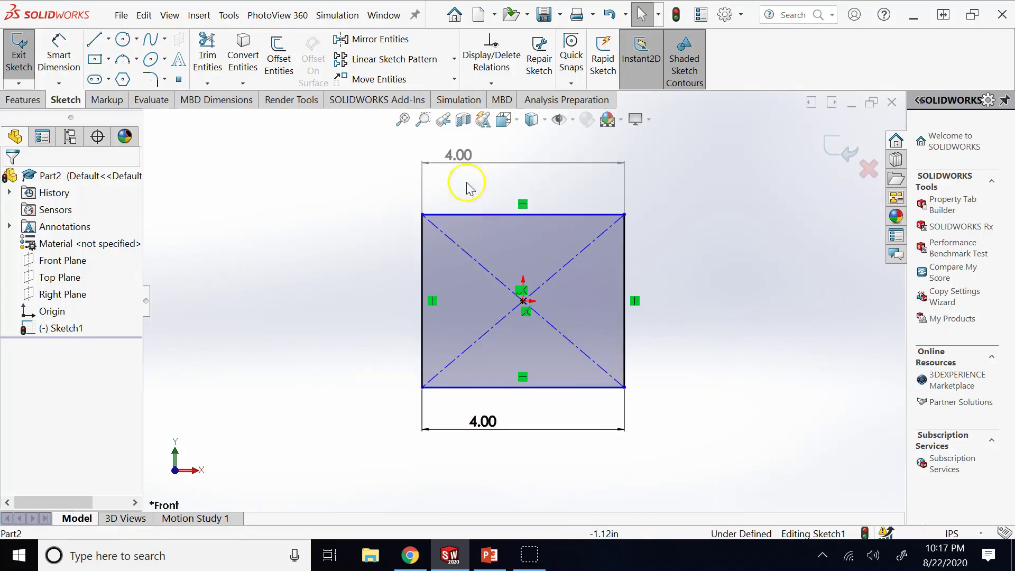
Try to edit the value of the driven width dimension above the rectangle.
double_click(476, 157)
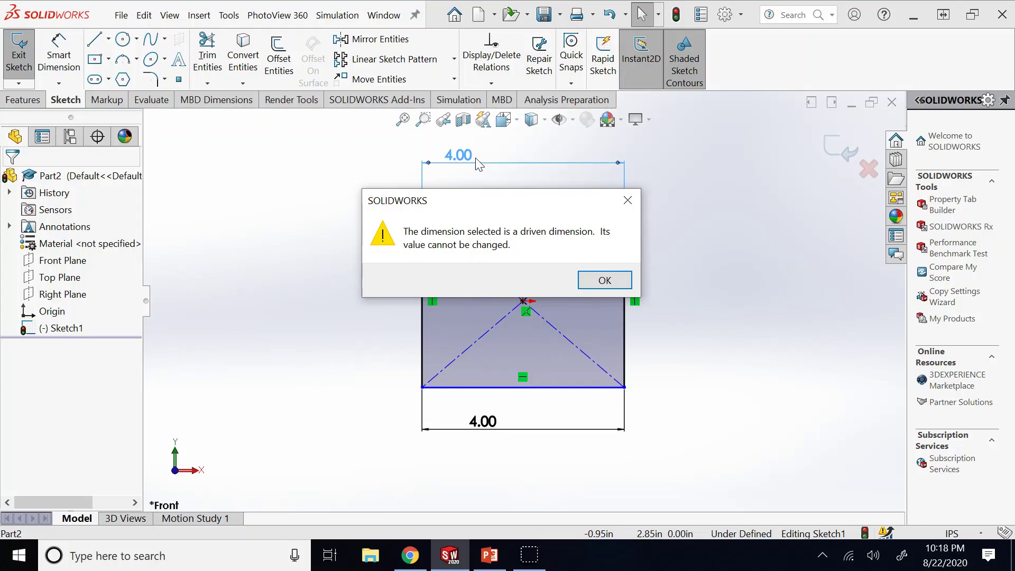
click(603, 279)
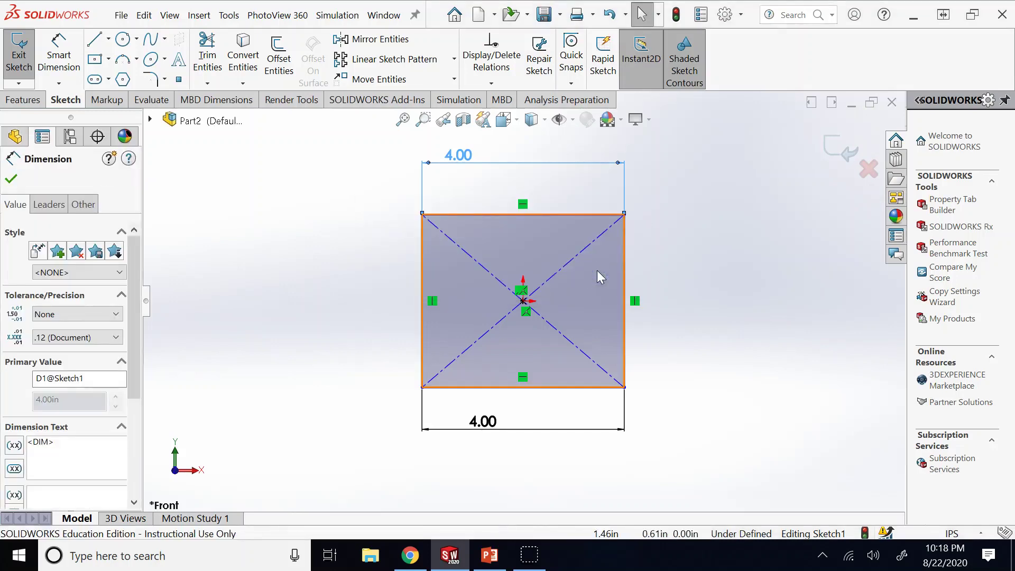
click(712, 273)
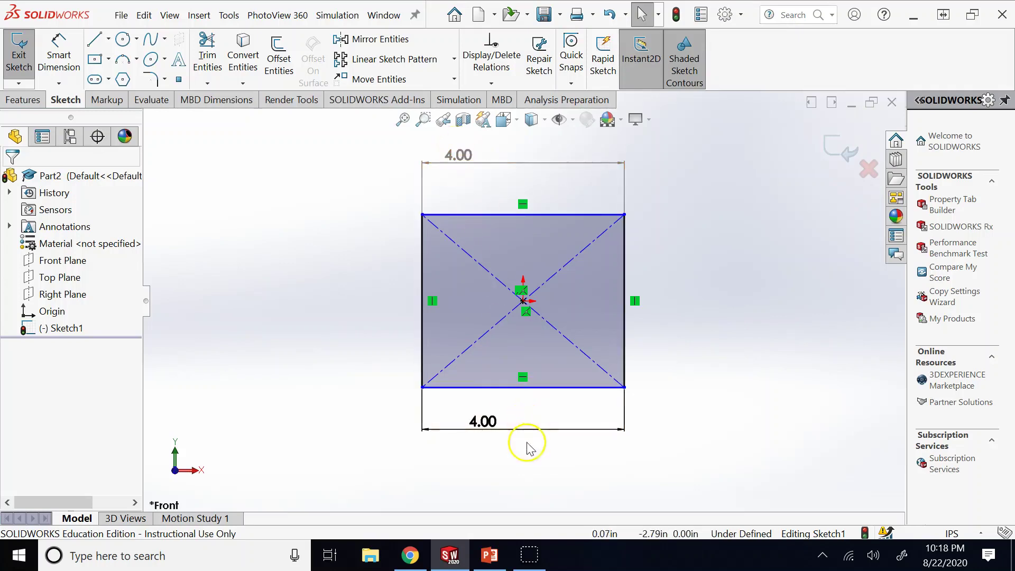
Check the driven setting of the width dimension above the rectangle and delete that dimension.
right_click(454, 160)
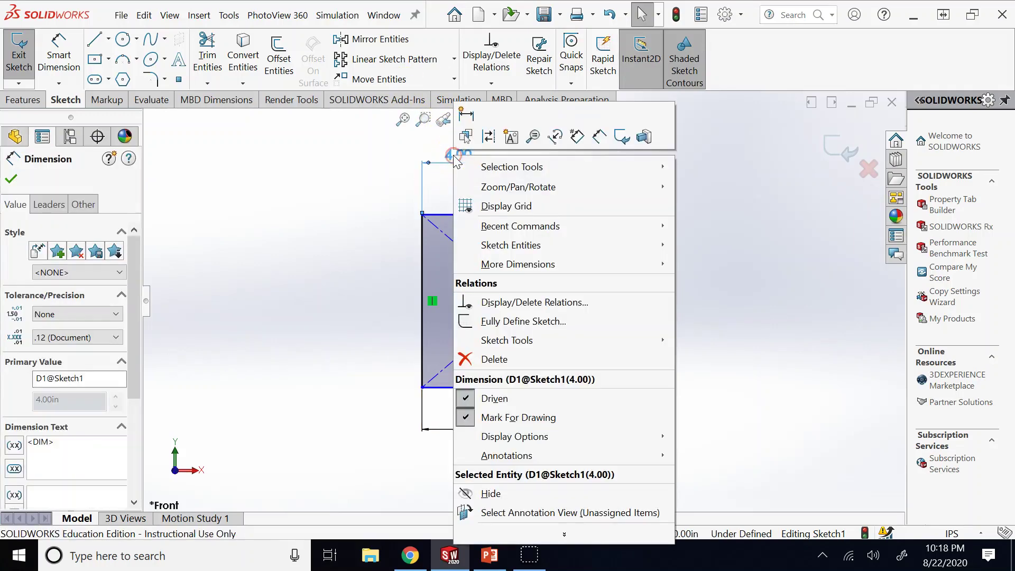
click(710, 211)
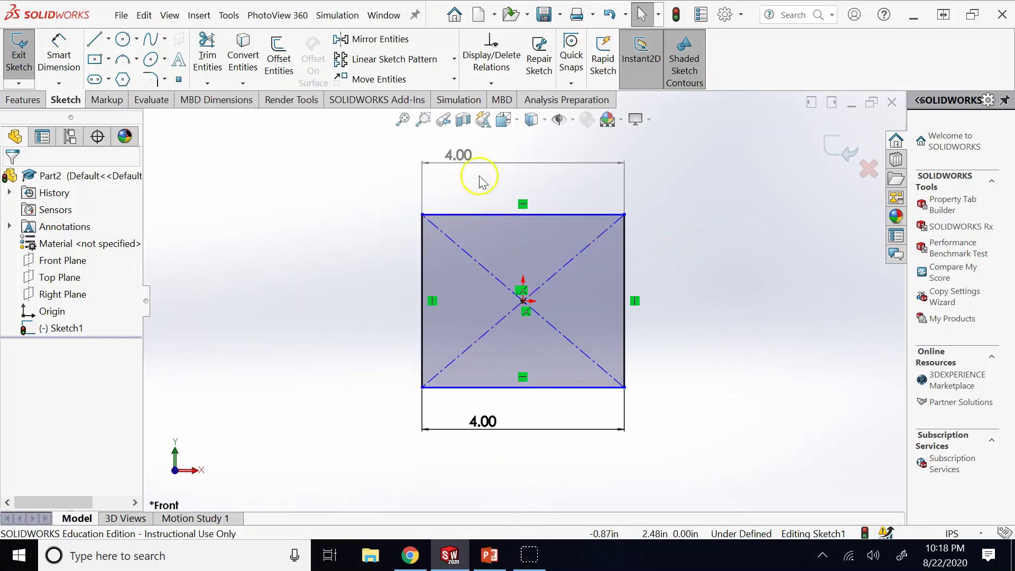
right_click(469, 161)
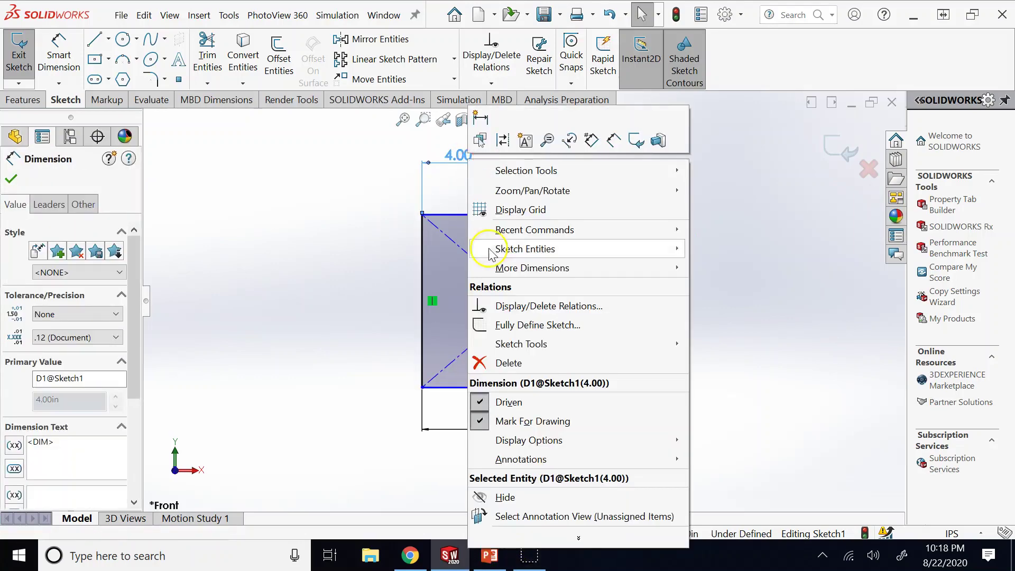
click(508, 362)
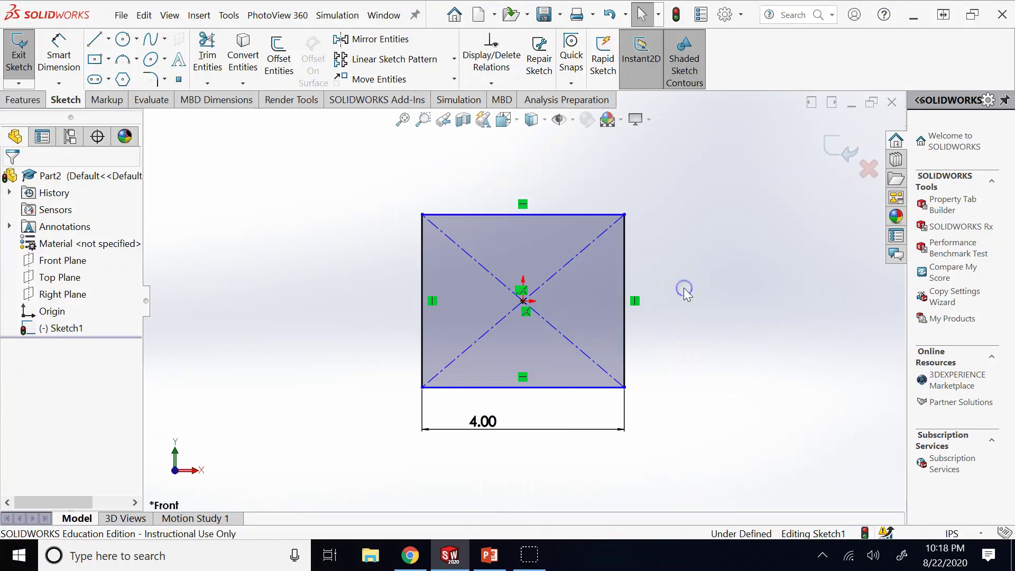
Switch to the PowerPoint presentation and view the Messages/Errors/Warning and Changing Document Units slides.
click(474, 561)
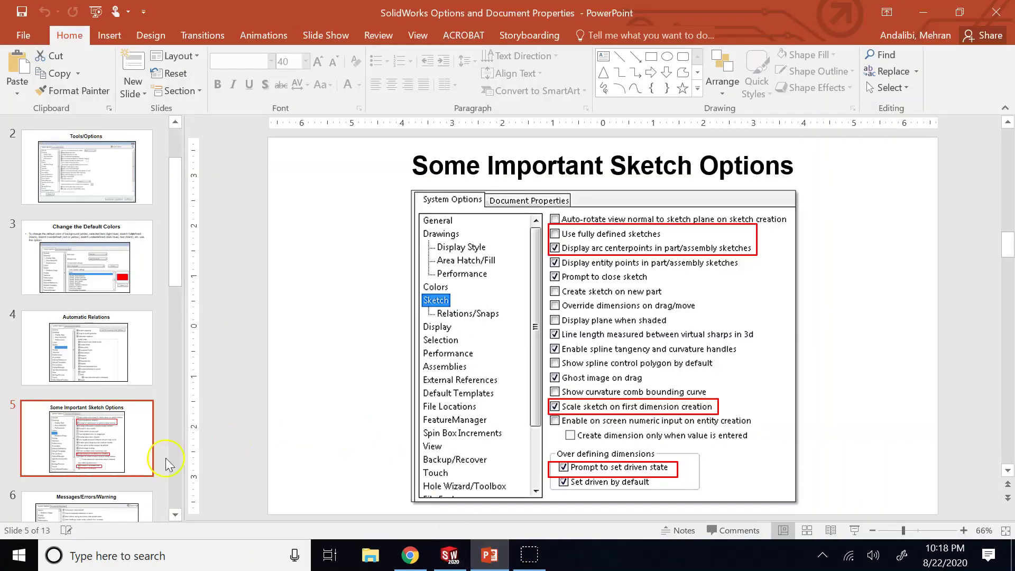
click(106, 505)
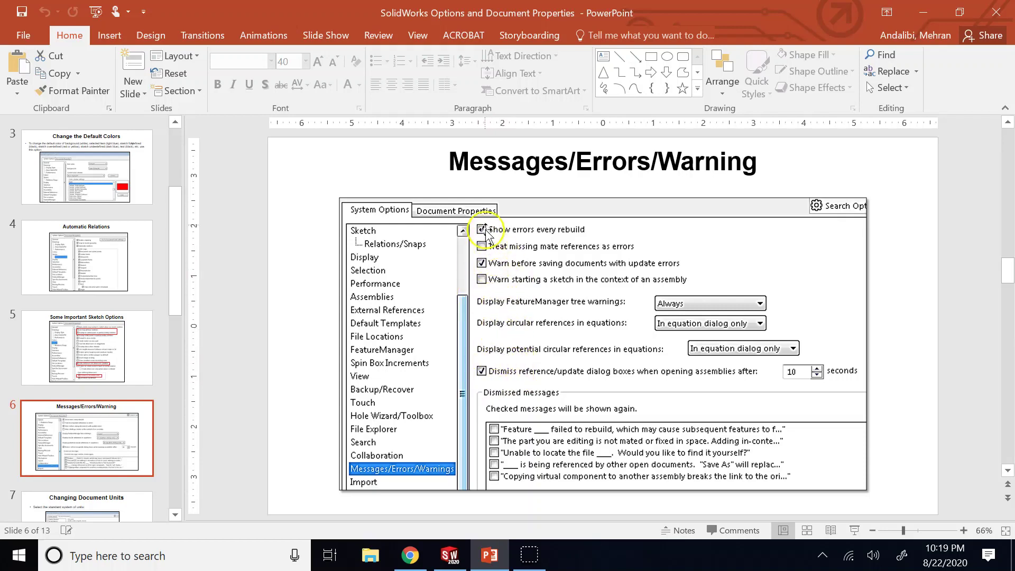
click(80, 505)
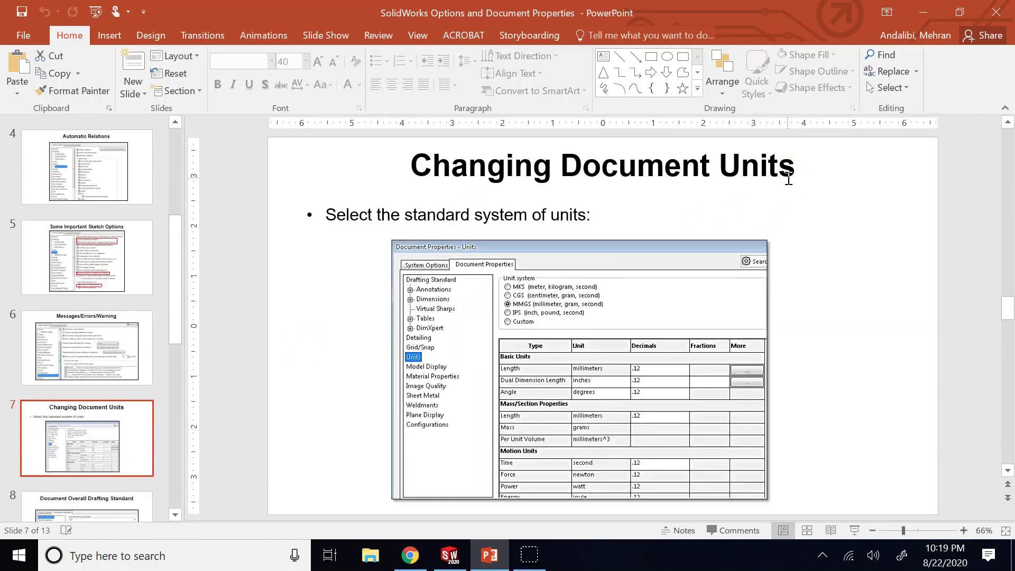
Switch back to SOLIDWORKS and dimension the height of the rectangle's left edge, accepting the proposed value.
click(449, 555)
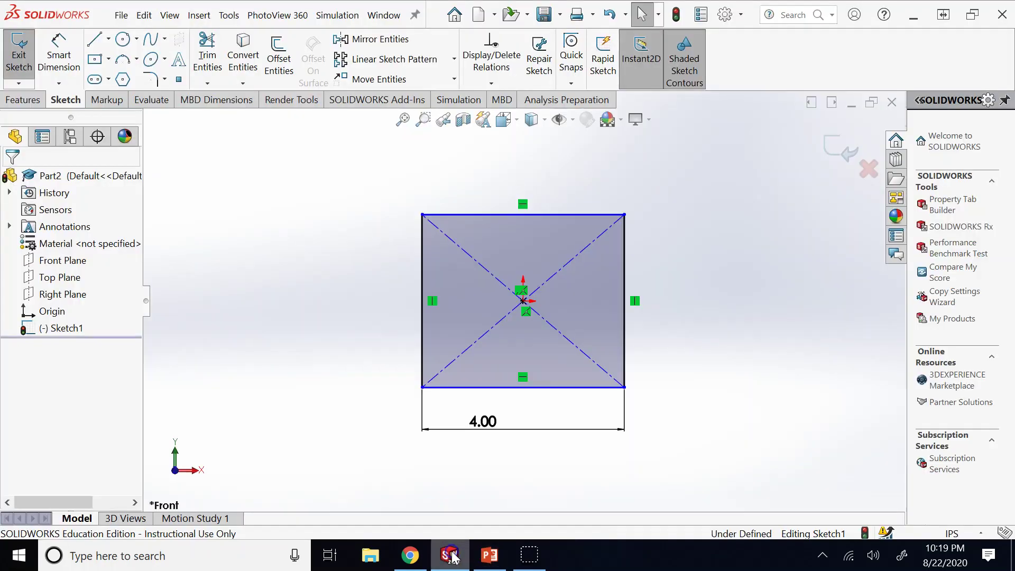
click(476, 423)
click(680, 369)
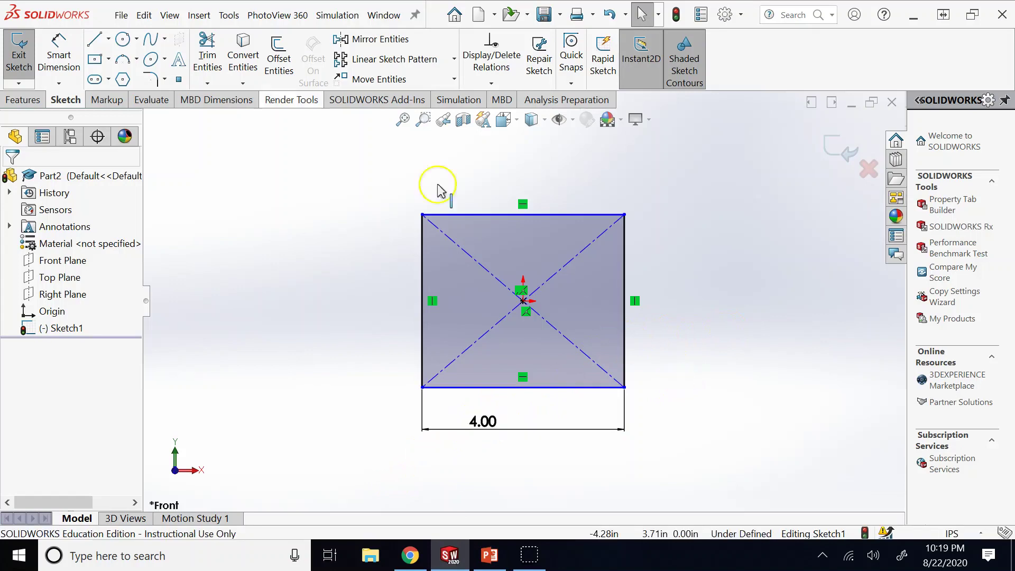
click(55, 50)
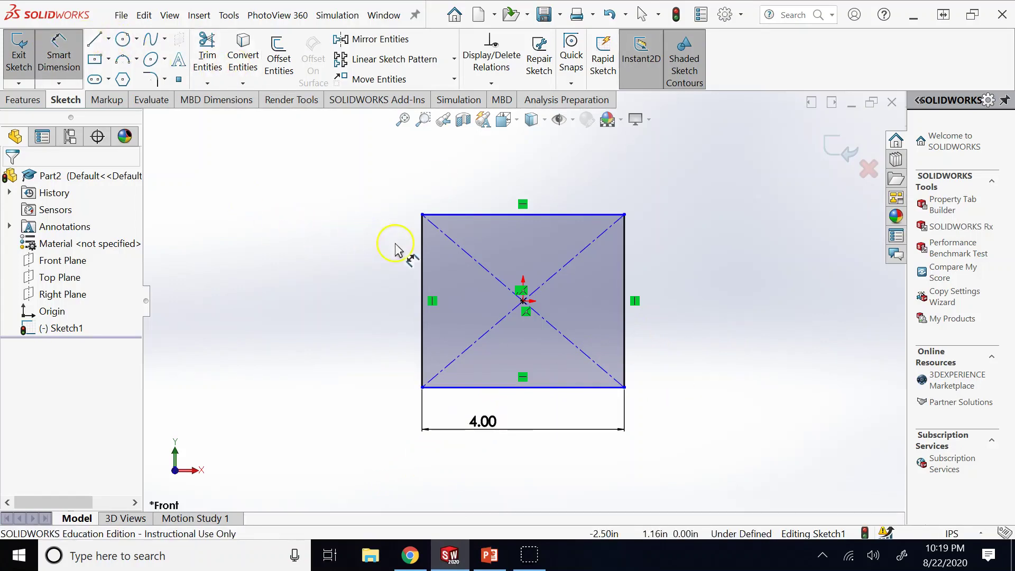
click(422, 250)
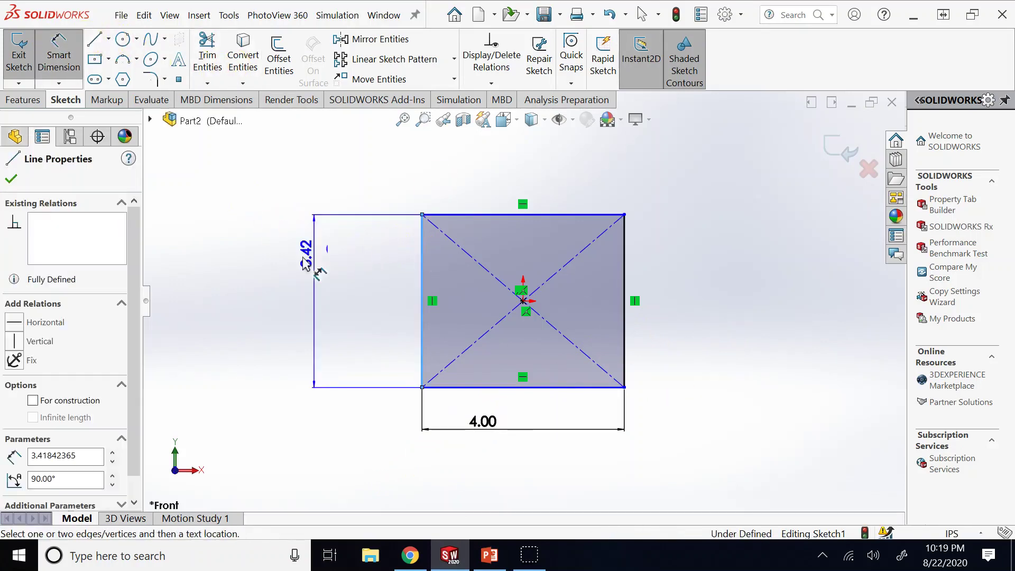
click(282, 261)
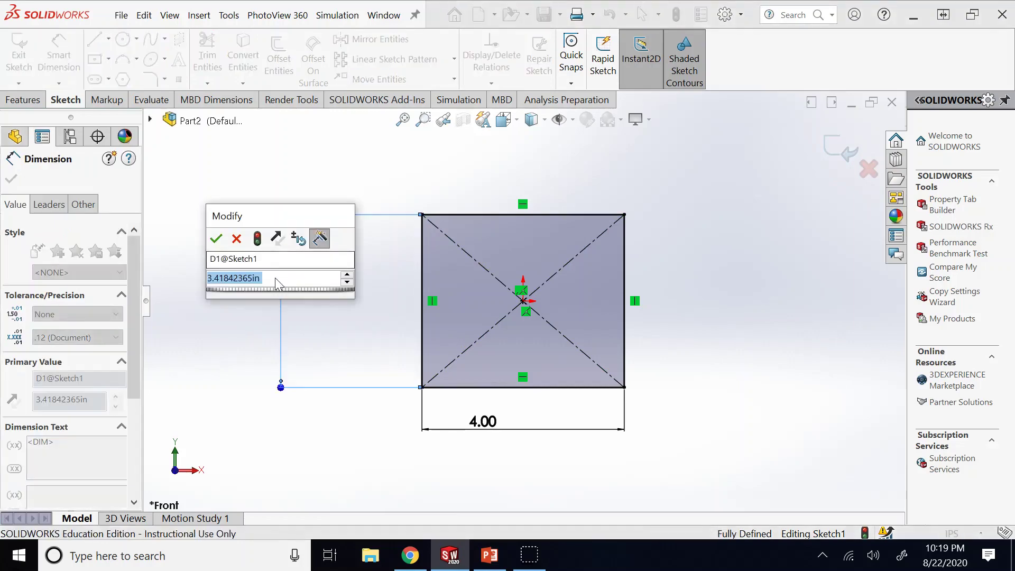
click(214, 281)
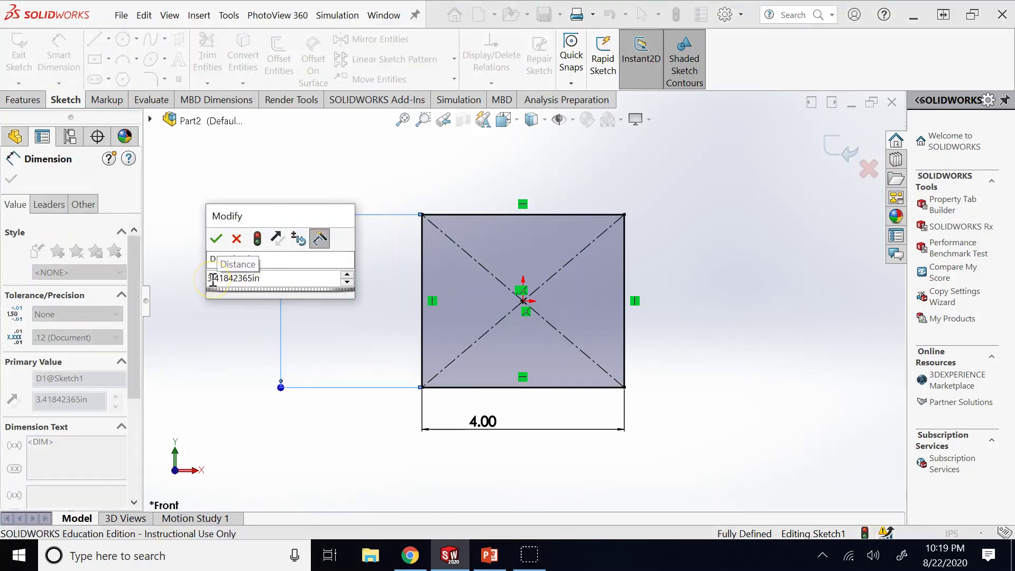
click(215, 239)
click(705, 217)
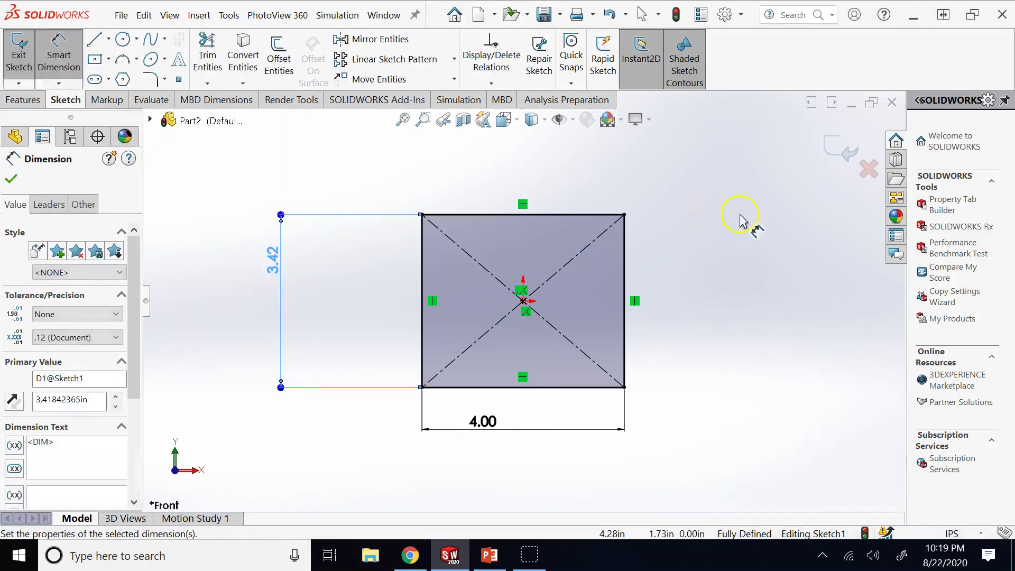
Change the document's unit system to MMGS (millimeter, gram, second) and rebuild the part.
click(972, 534)
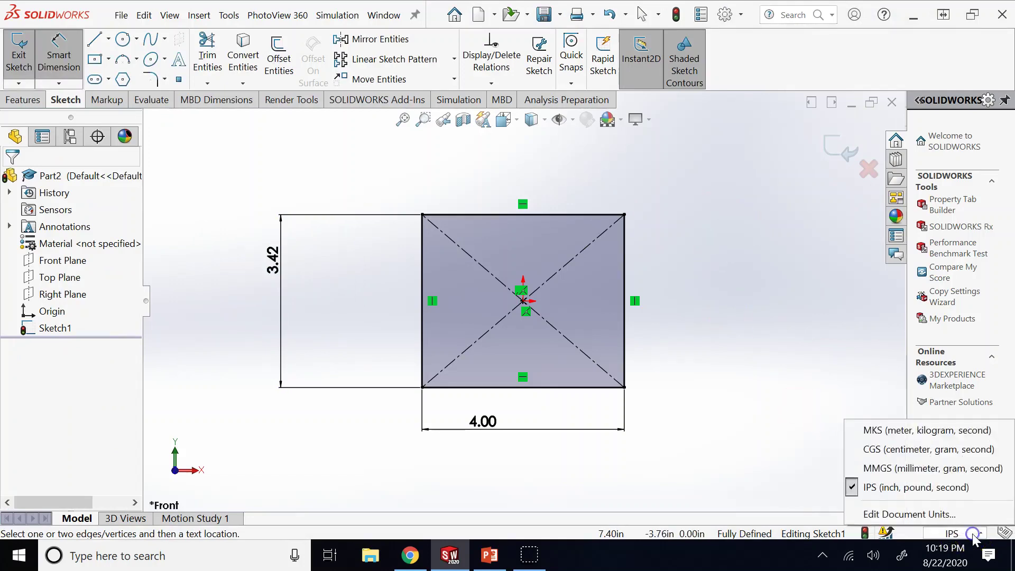
click(918, 468)
key(ctrl+b)
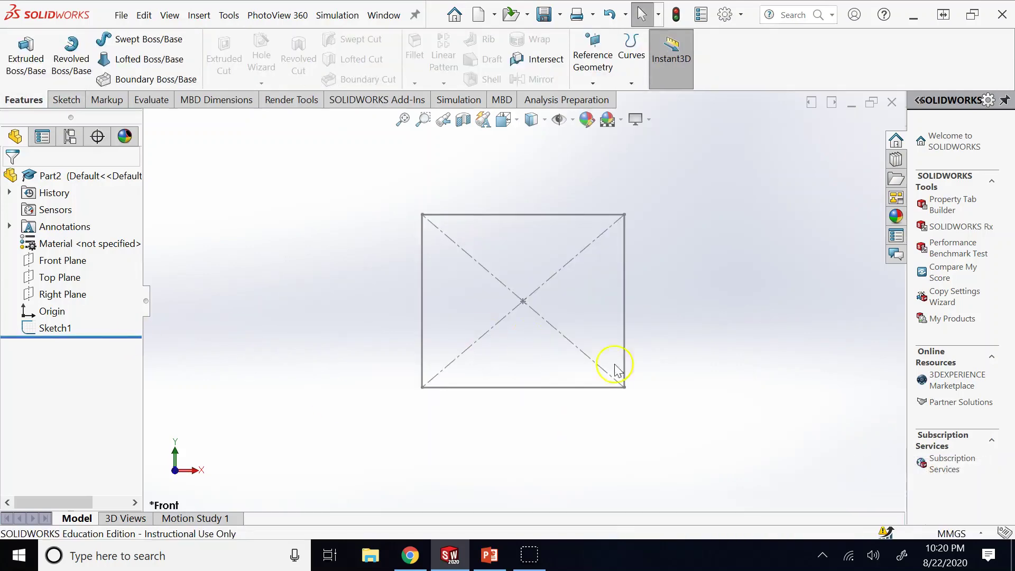
Reopen Sketch1 for editing and check the width dimension below the rectangle.
click(55, 328)
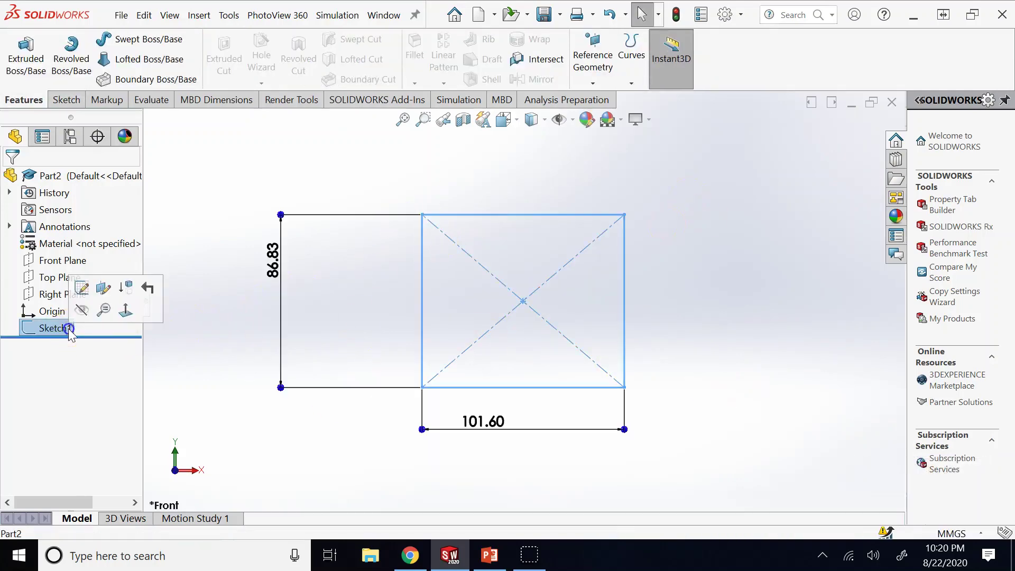
click(84, 296)
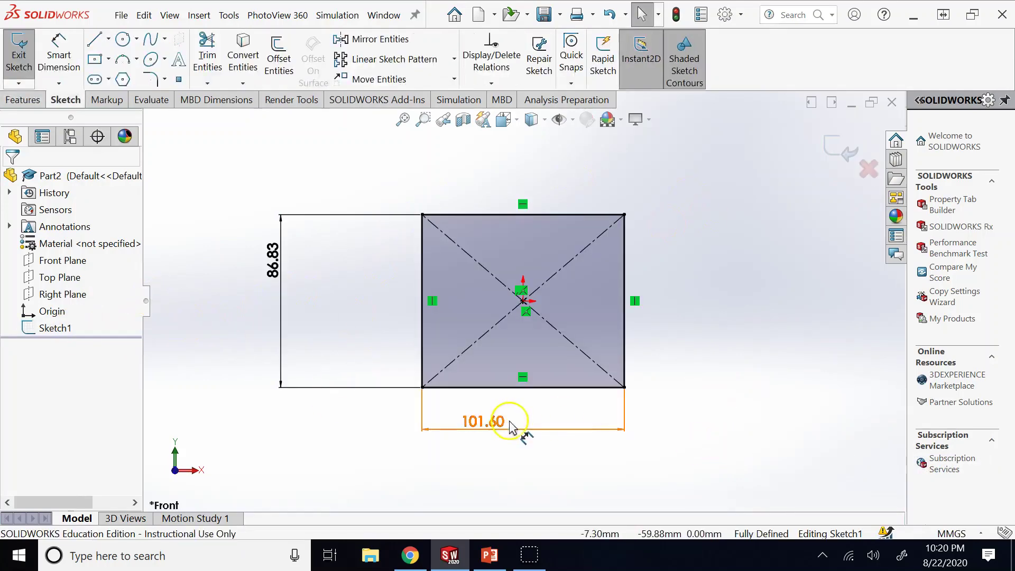
click(491, 421)
click(674, 384)
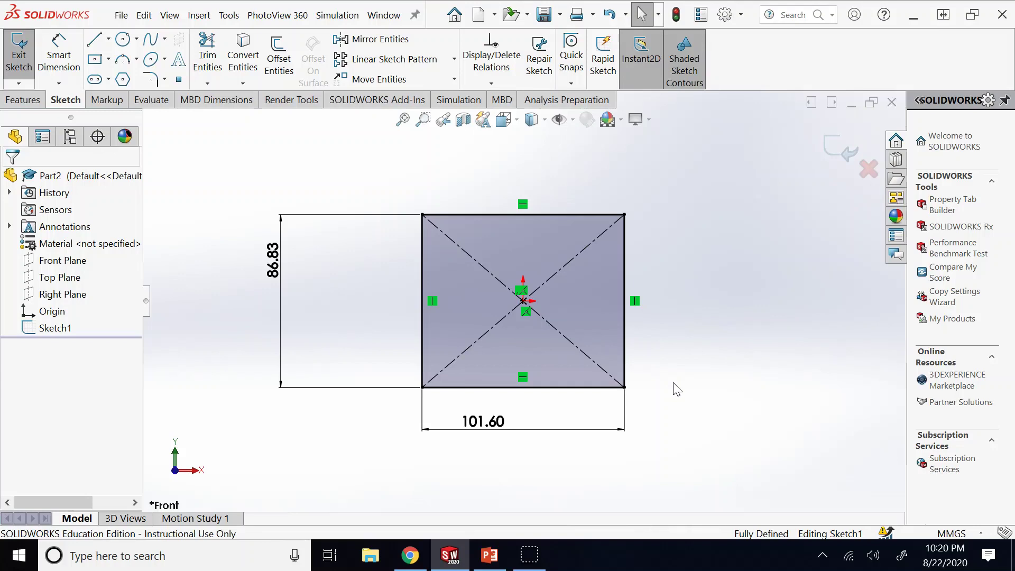
Examine the Units page of the document properties through the system options and close it without changes.
click(960, 534)
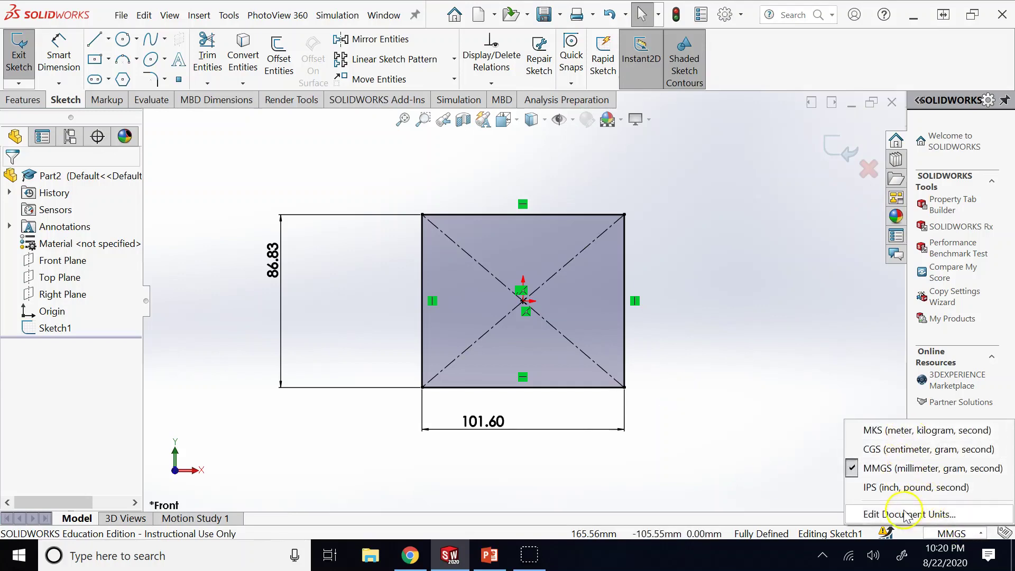
click(229, 15)
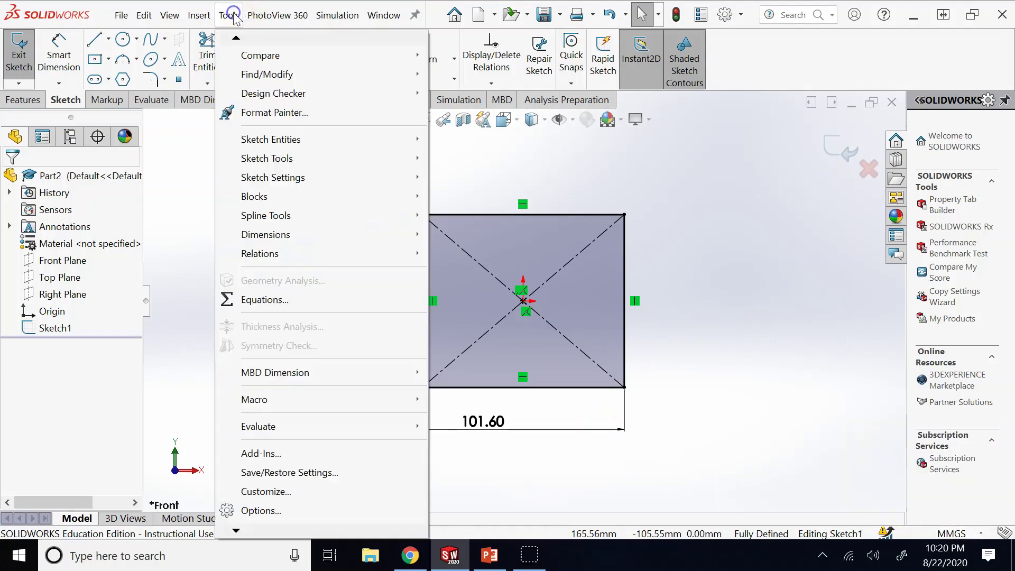
click(293, 515)
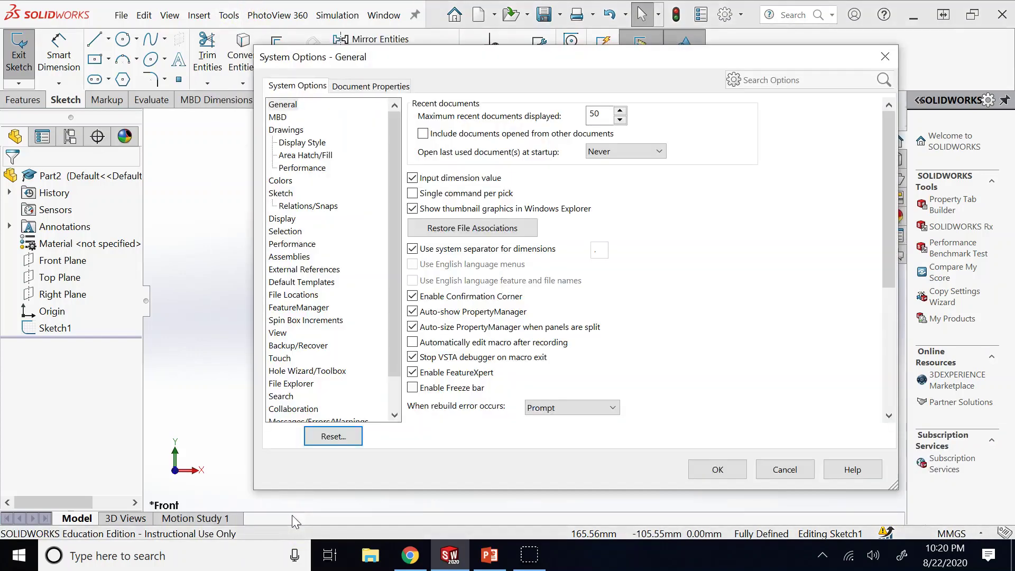
click(382, 86)
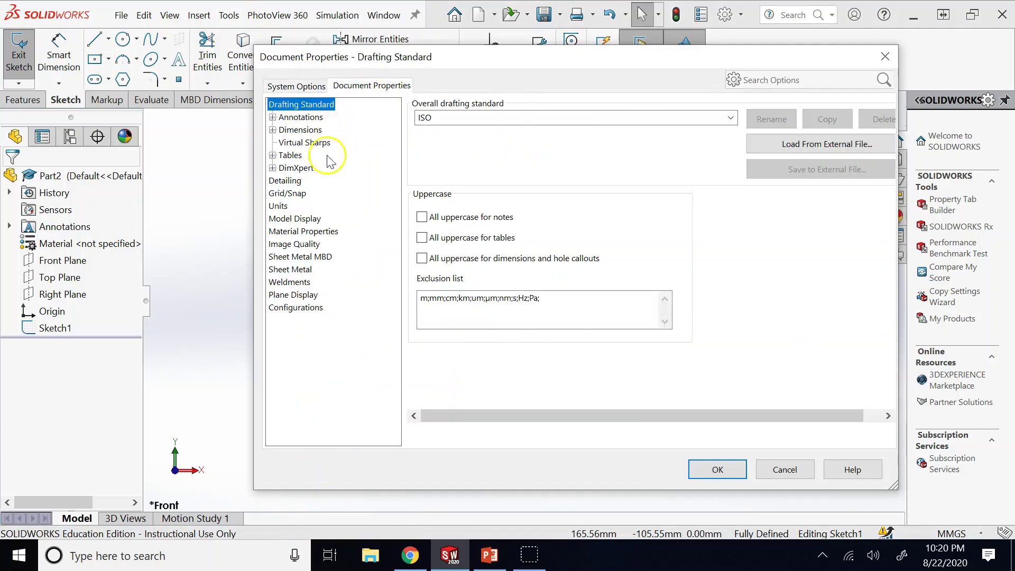
click(281, 208)
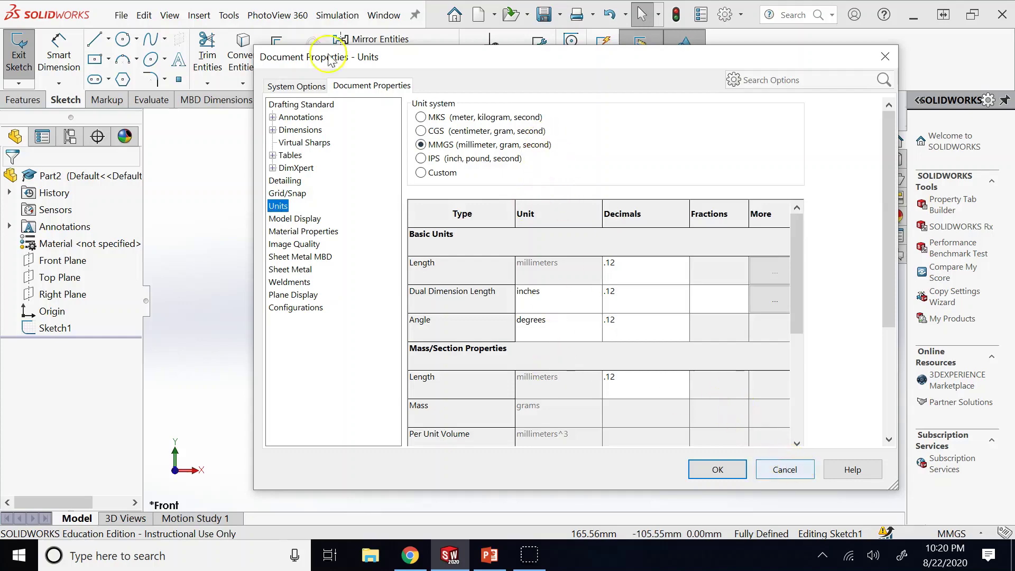
click(783, 469)
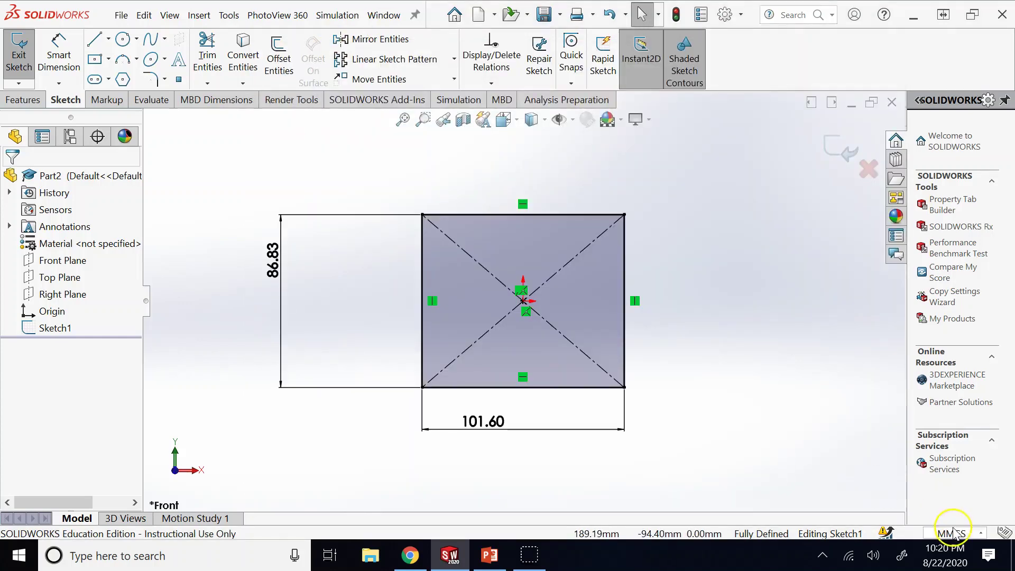
Set the unit system to Custom in the document units and review the unit table and decimal rounding options.
click(953, 534)
click(893, 516)
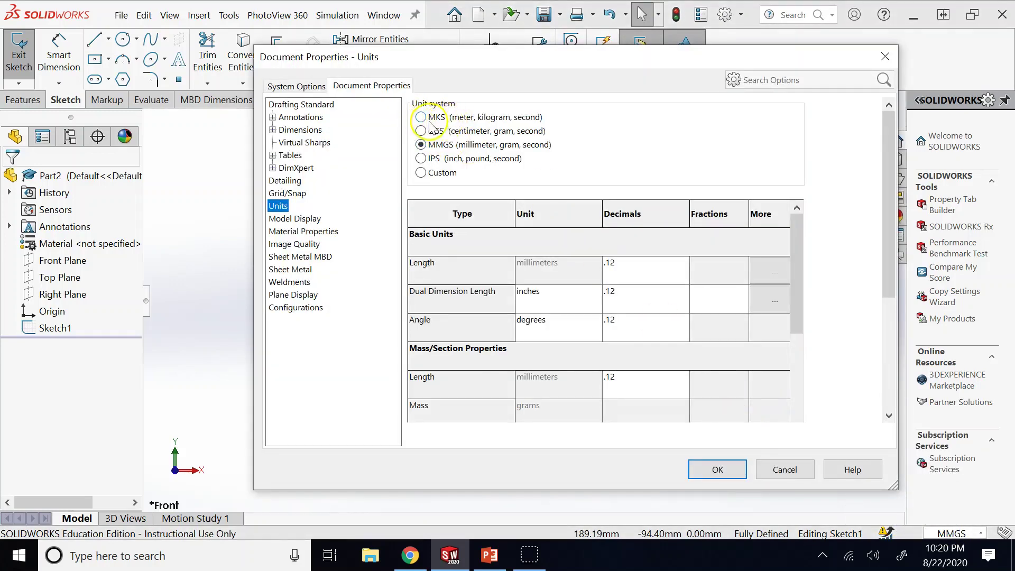
click(429, 175)
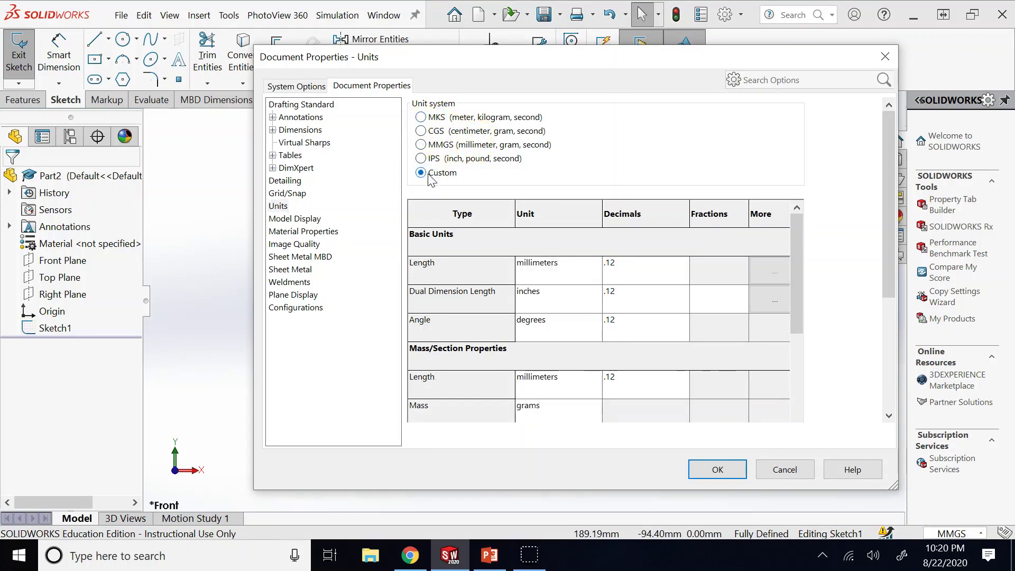
scroll(453, 367, down, 3)
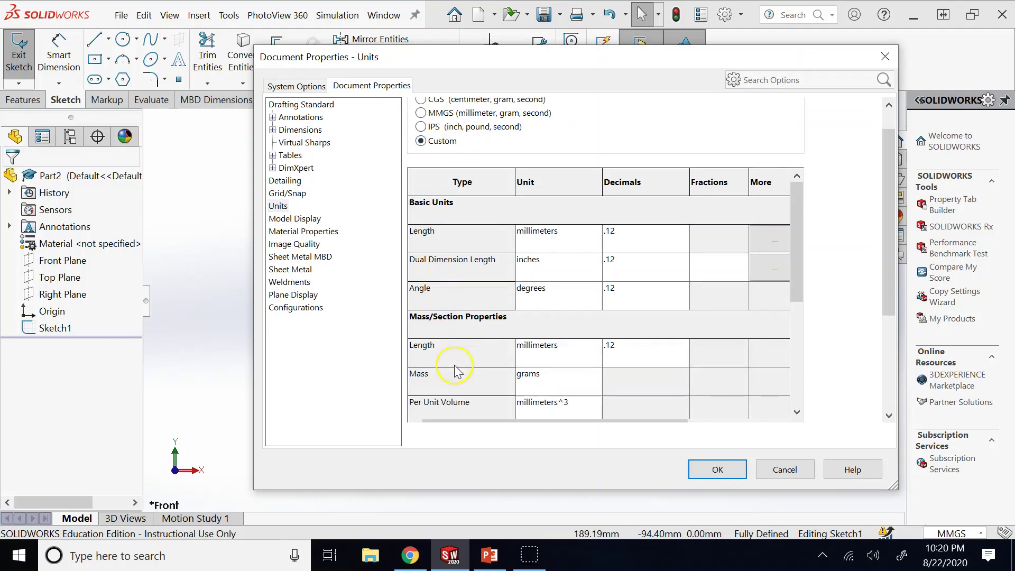
scroll(474, 355, down, 1)
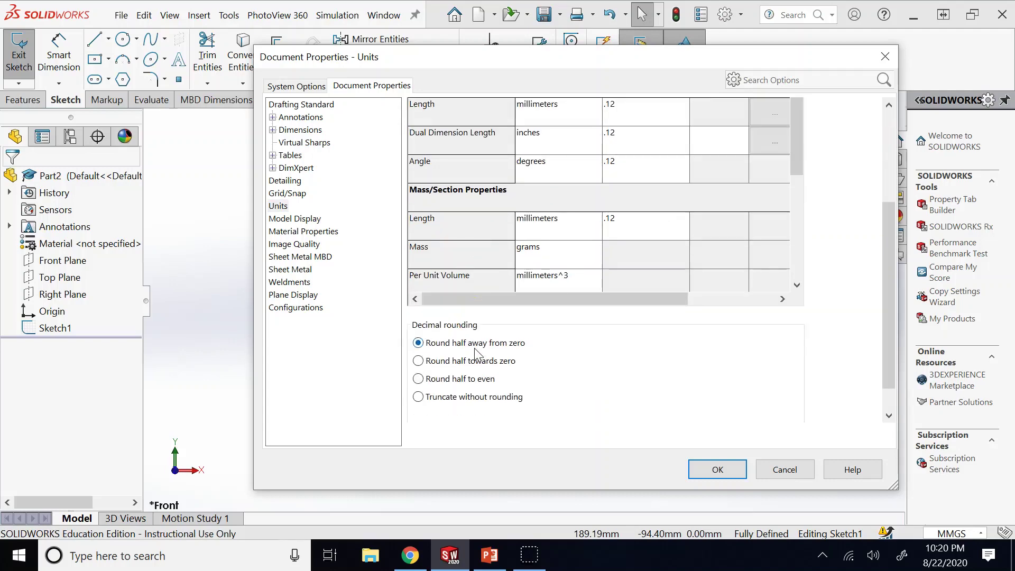
scroll(476, 358, up, 4)
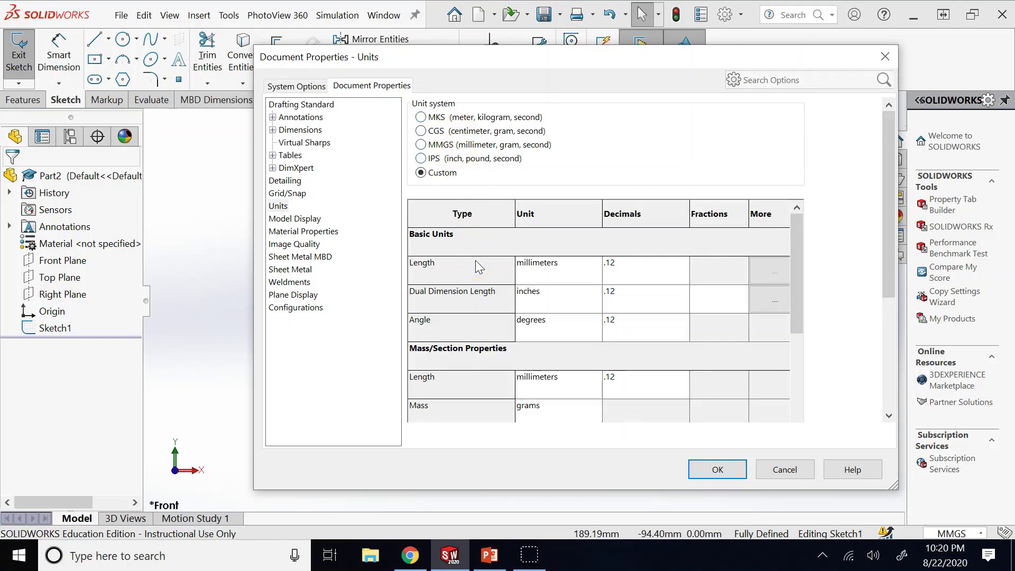
Check the mass/section length unit choices, keep millimeters with Round half away from zero, and apply the custom document units.
click(564, 379)
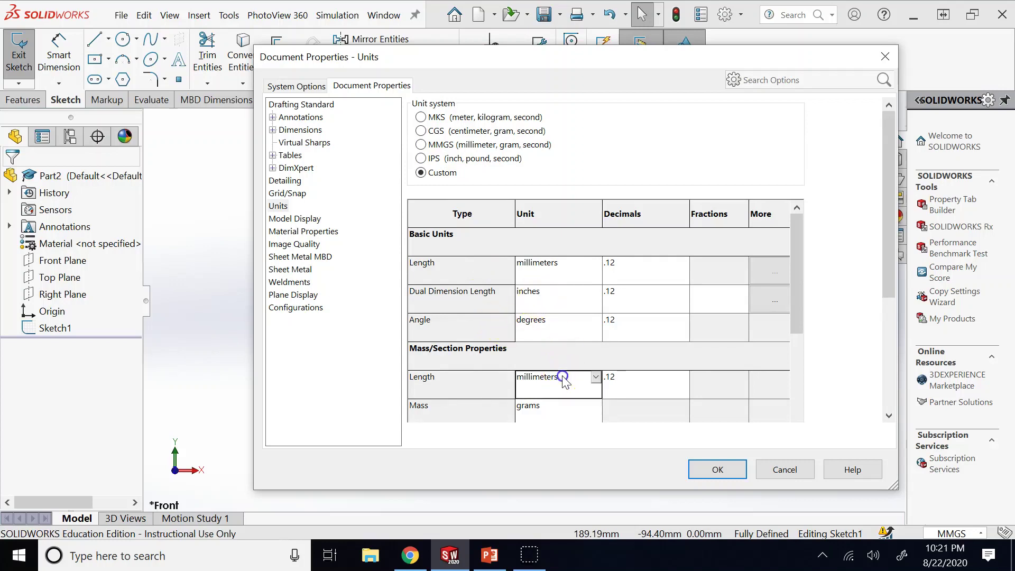
click(595, 378)
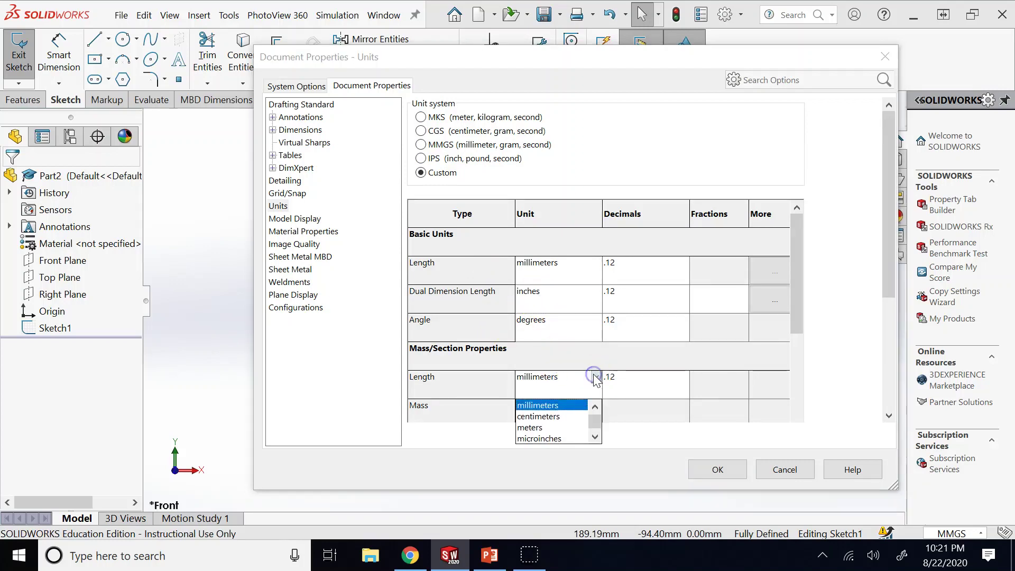
click(595, 378)
scroll(481, 224, down, 2)
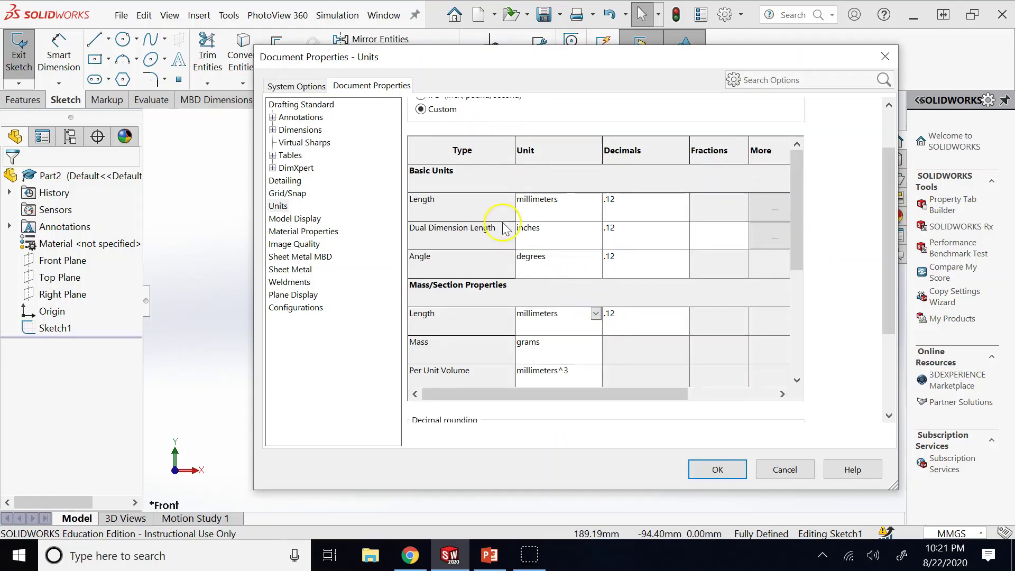
scroll(617, 280, down, 3)
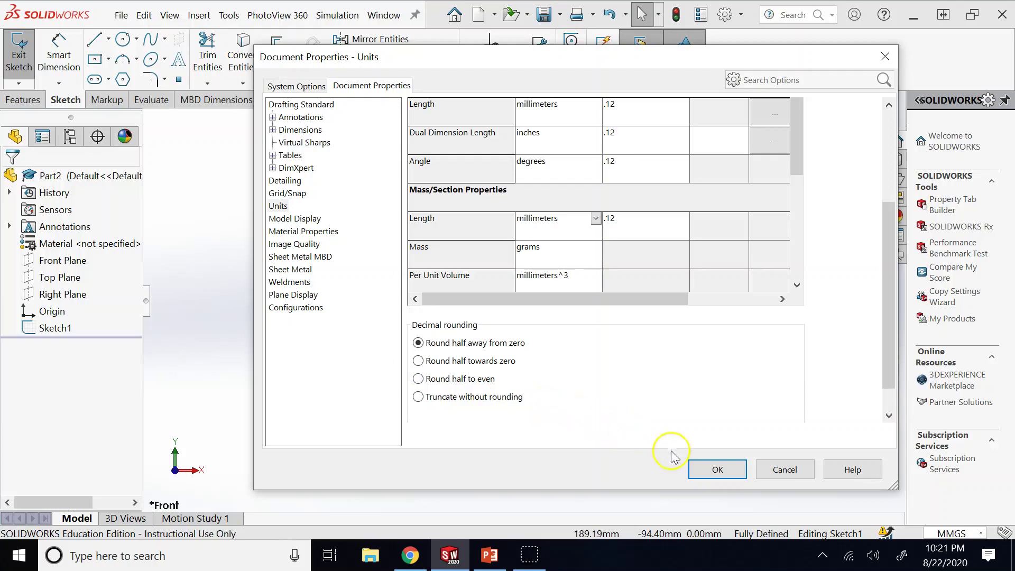
click(697, 470)
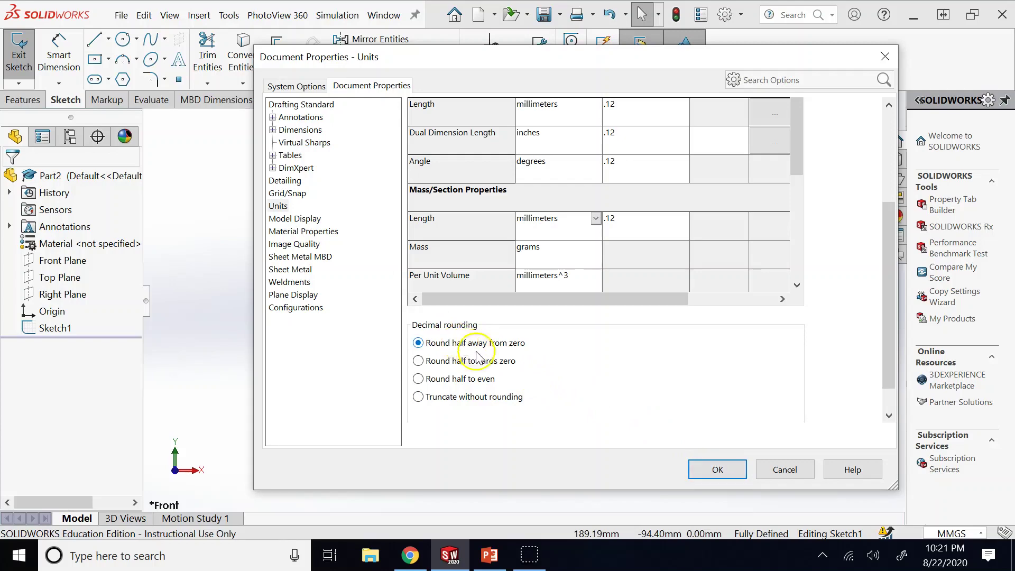
click(723, 470)
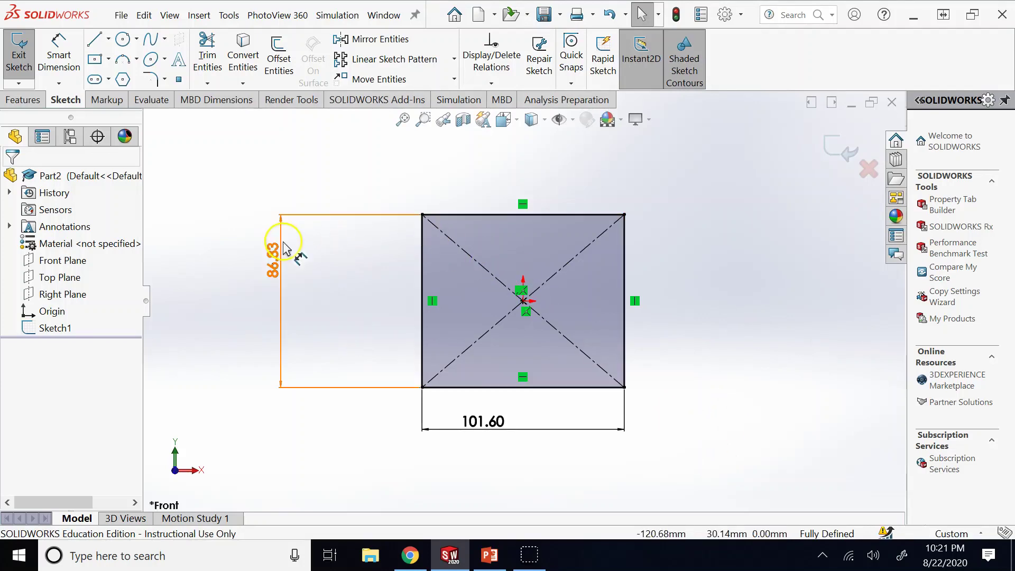
Inspect the full-precision values of the rectangle's height and width dimensions without changing them.
double_click(272, 262)
click(181, 220)
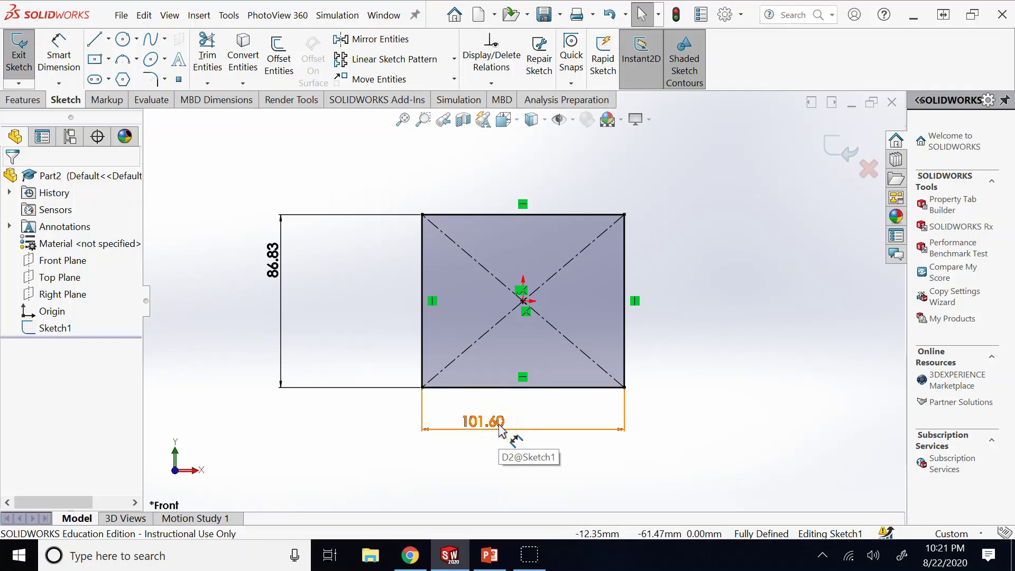
double_click(280, 266)
click(478, 421)
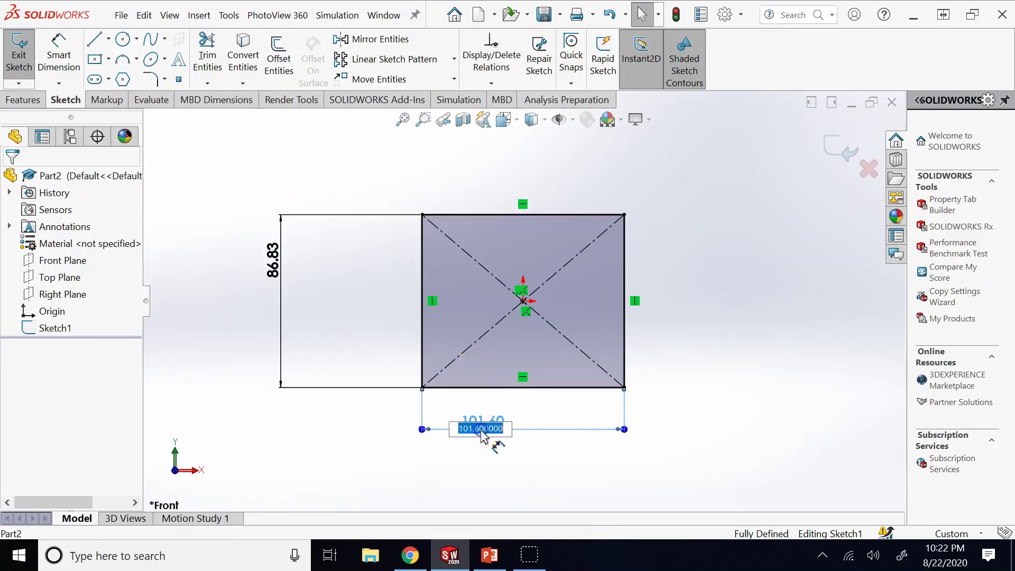
click(690, 373)
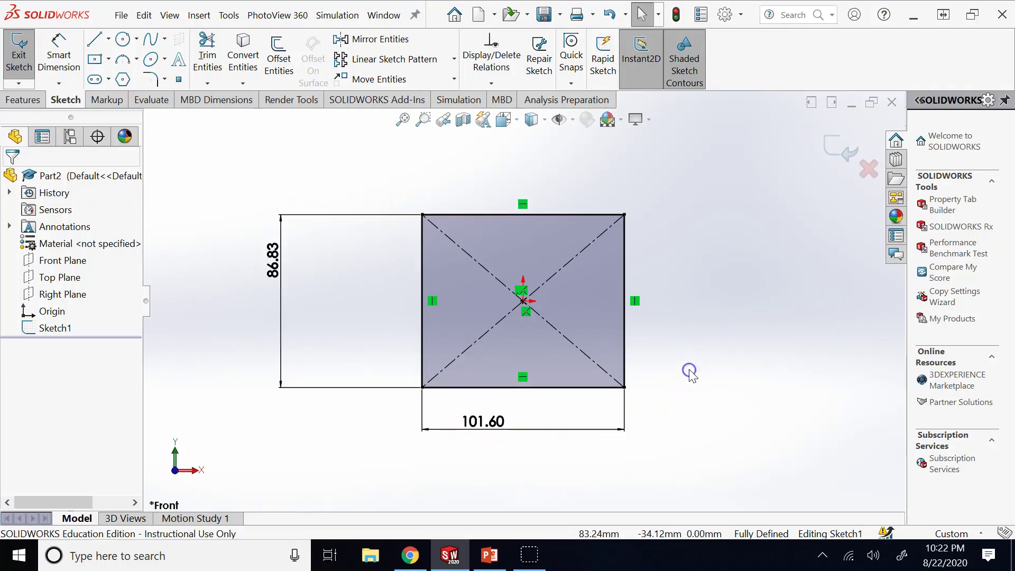
Open the Dimensions page of the part's document properties.
click(238, 15)
click(265, 509)
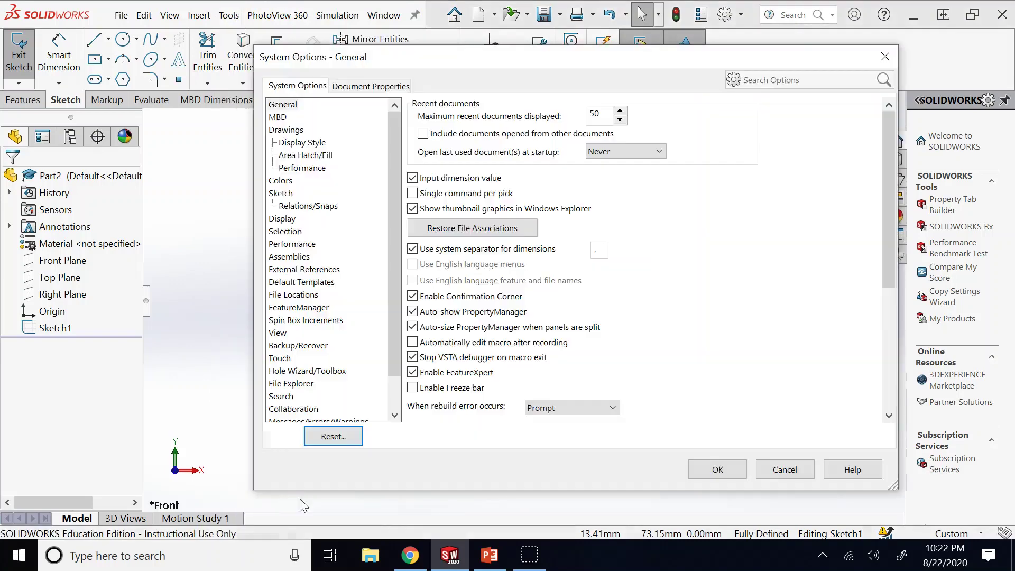
click(368, 87)
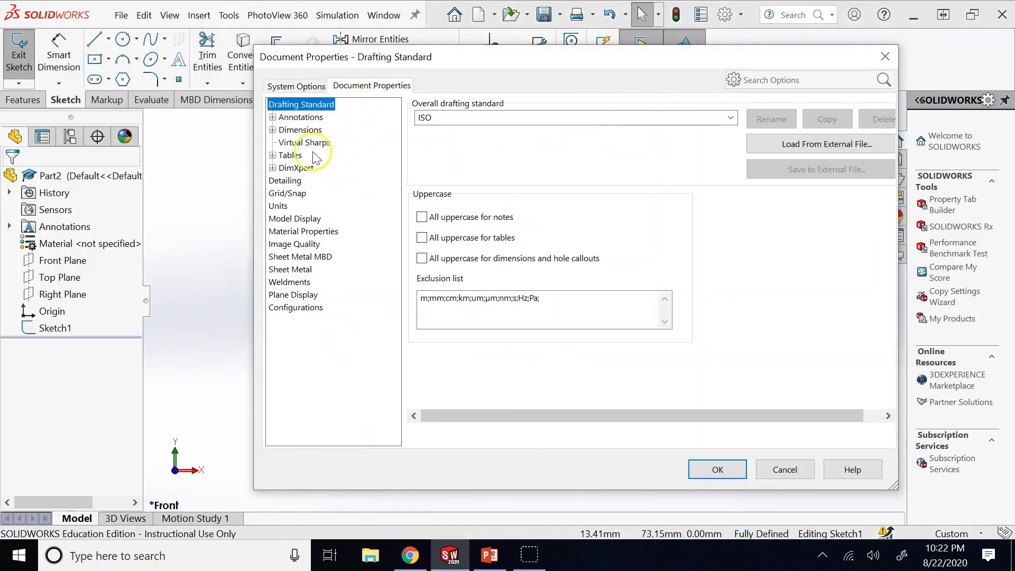
click(301, 130)
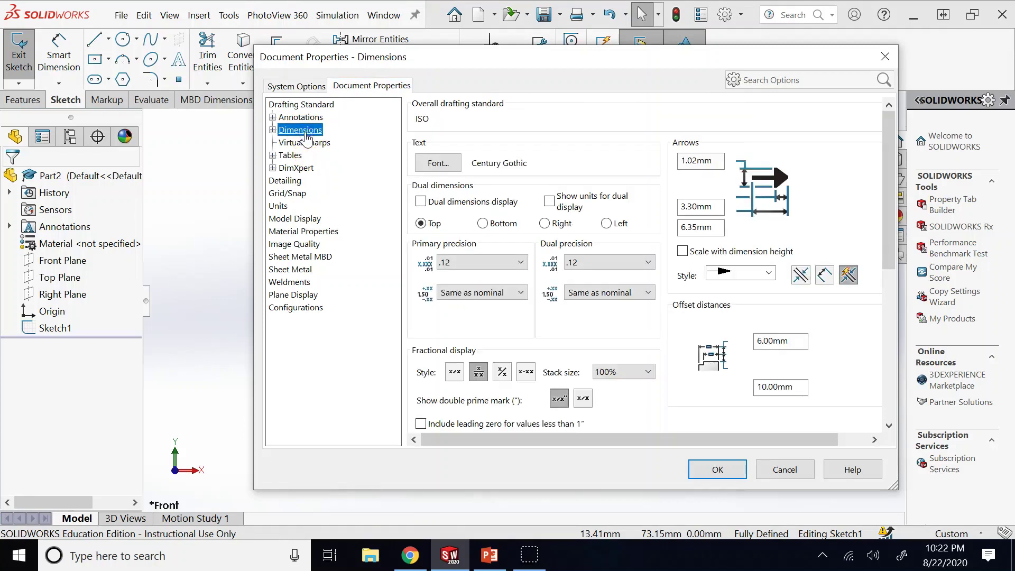
Set the dimension text height to 20 points, keeping the Century Gothic Regular font.
click(440, 164)
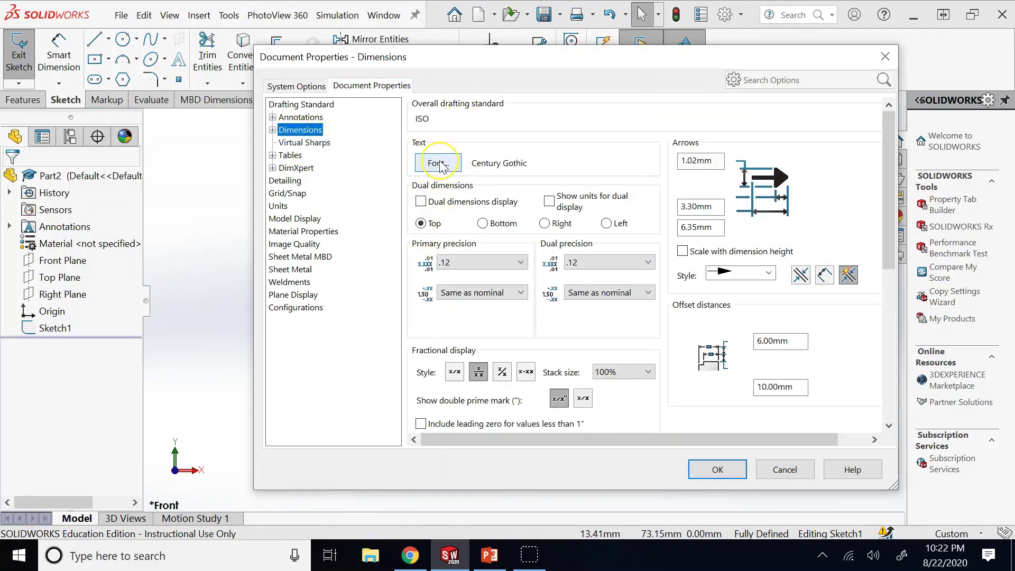
click(441, 164)
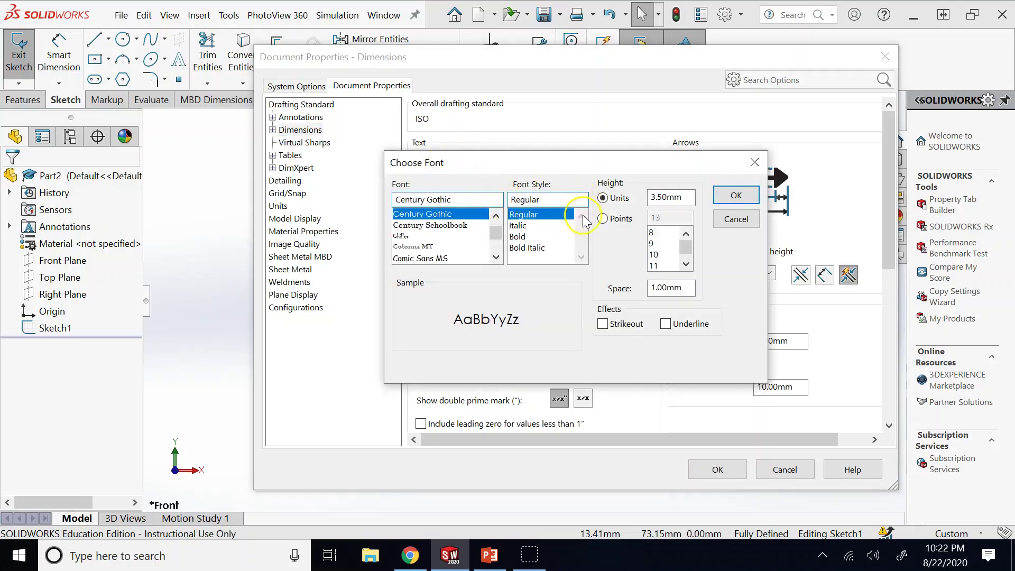
click(603, 219)
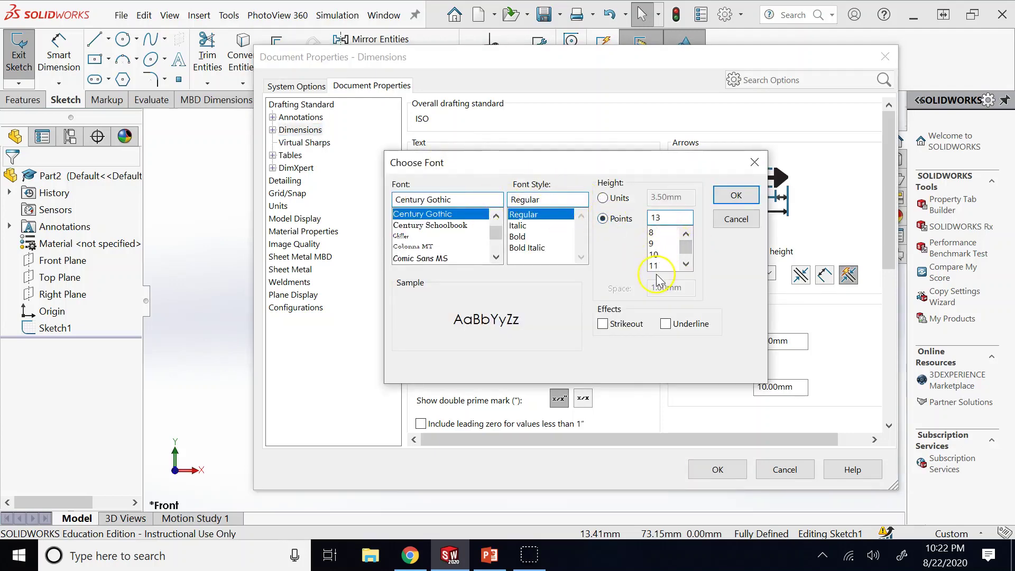
click(685, 263)
click(685, 263)
click(685, 264)
click(685, 263)
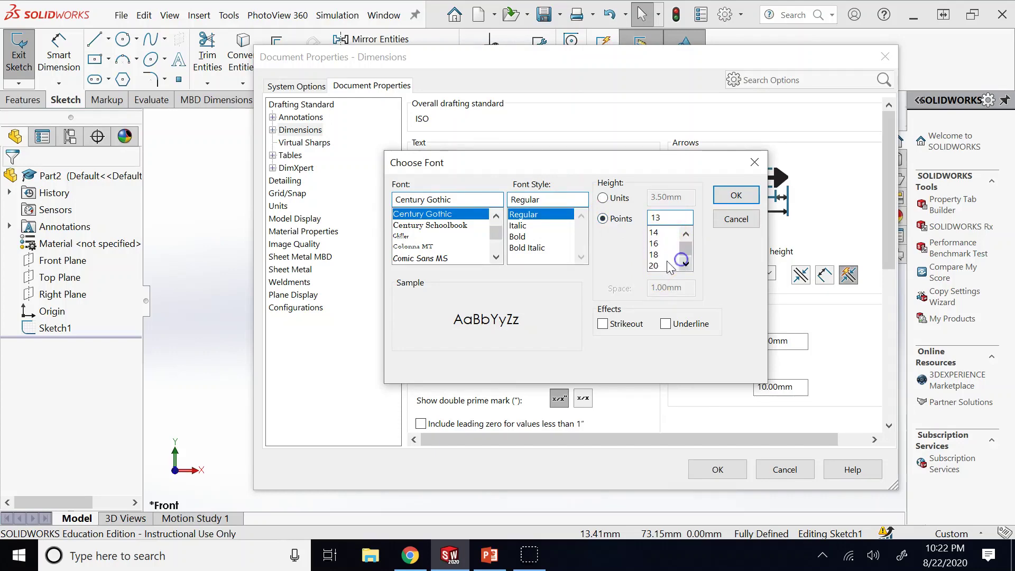
click(656, 265)
click(733, 195)
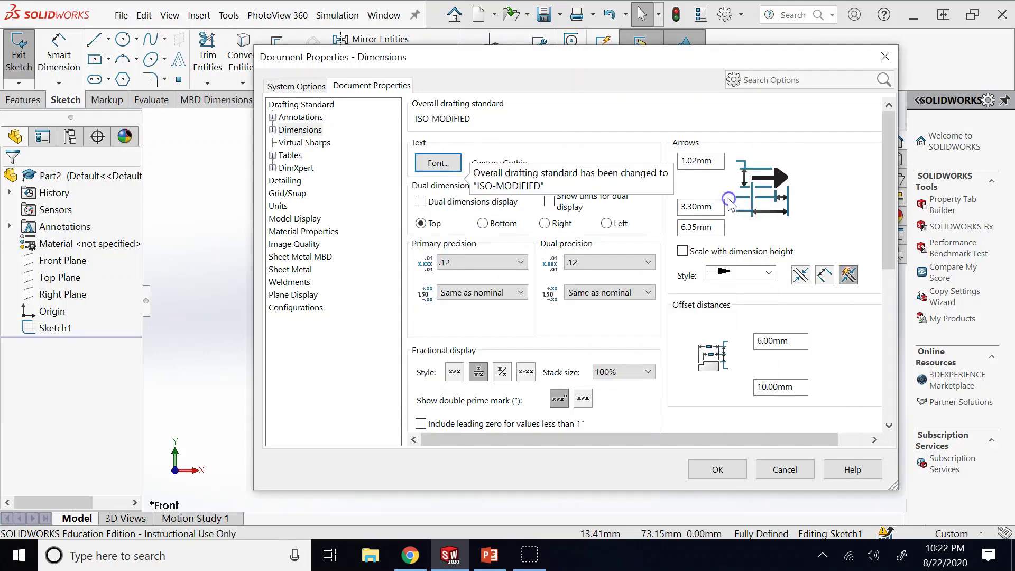
Set the primary dimension precision to three decimal places (.123) and apply the document properties.
click(482, 262)
click(474, 309)
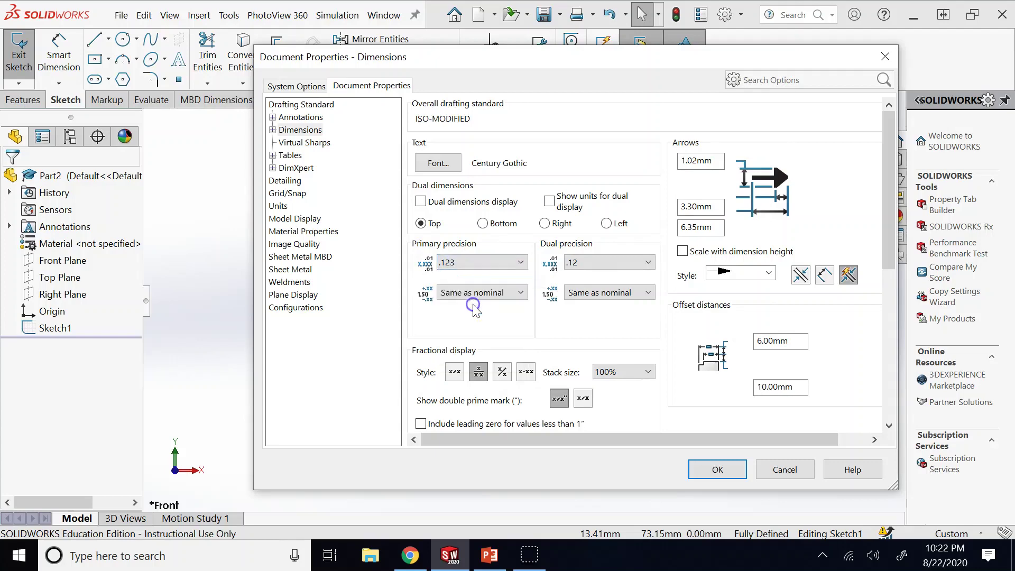
click(718, 470)
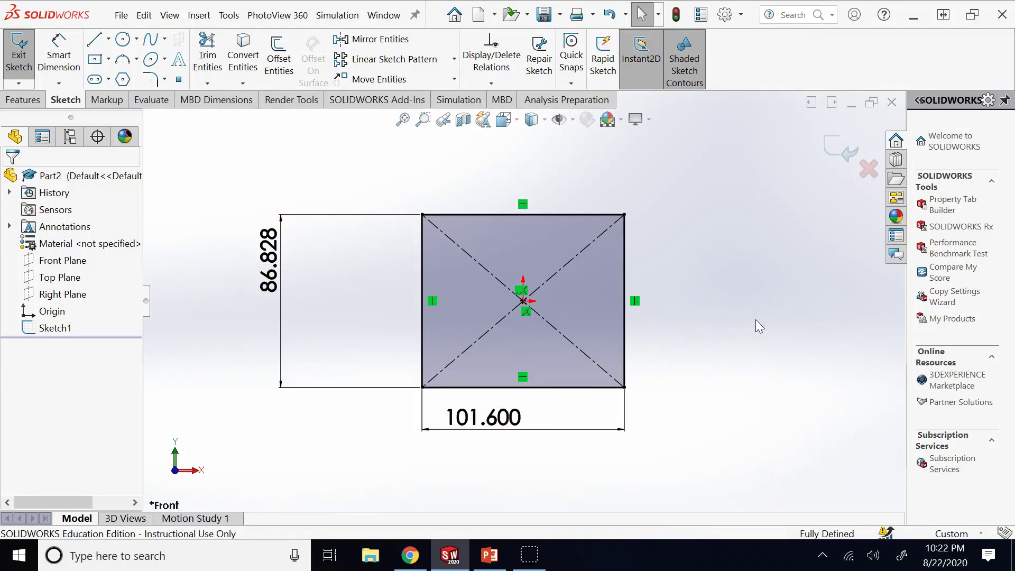
Switch to PowerPoint and review the slides on overall drafting standard, dimensions and annotations, and grid and DimXpert options.
click(497, 554)
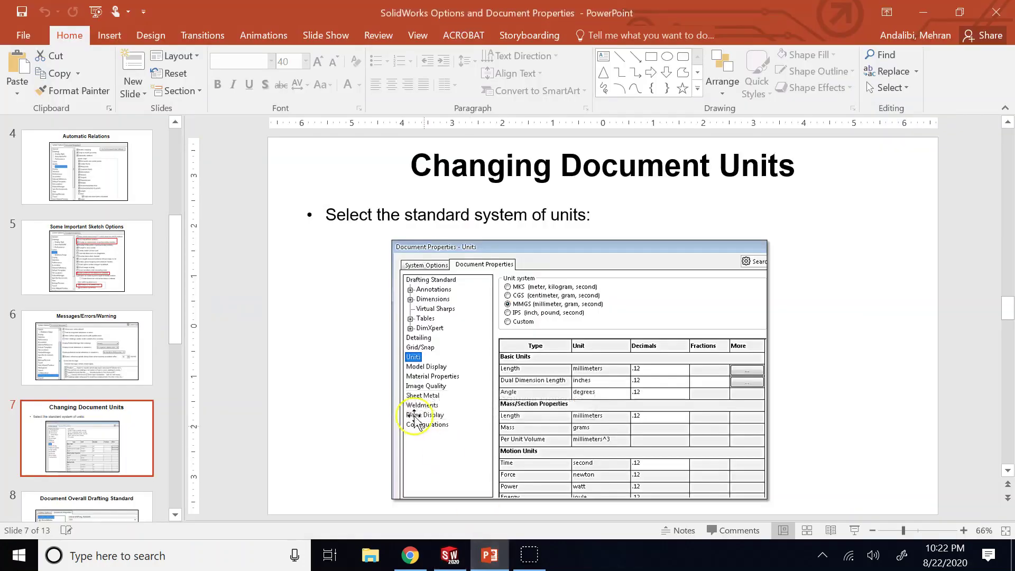
click(118, 507)
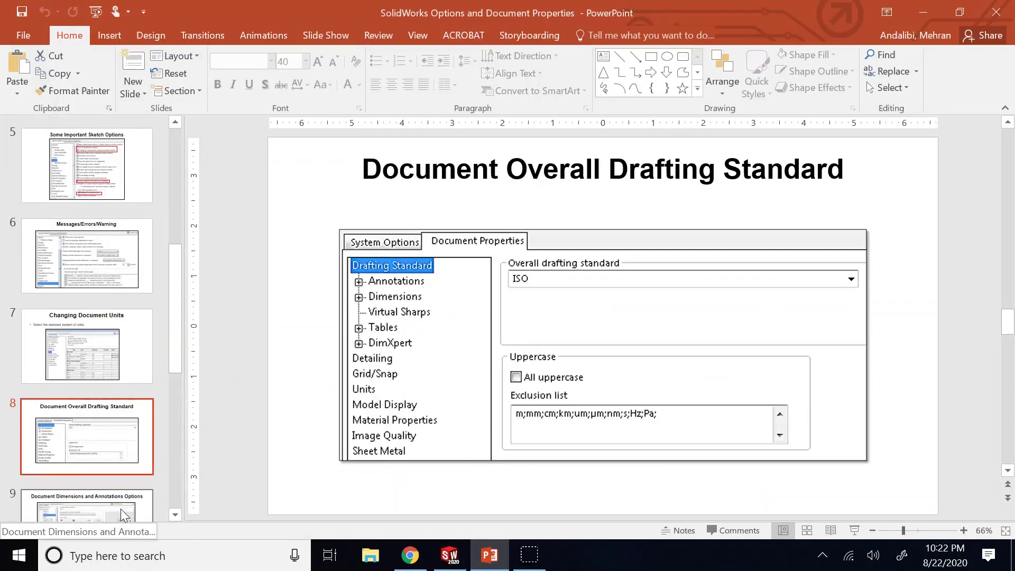
click(121, 512)
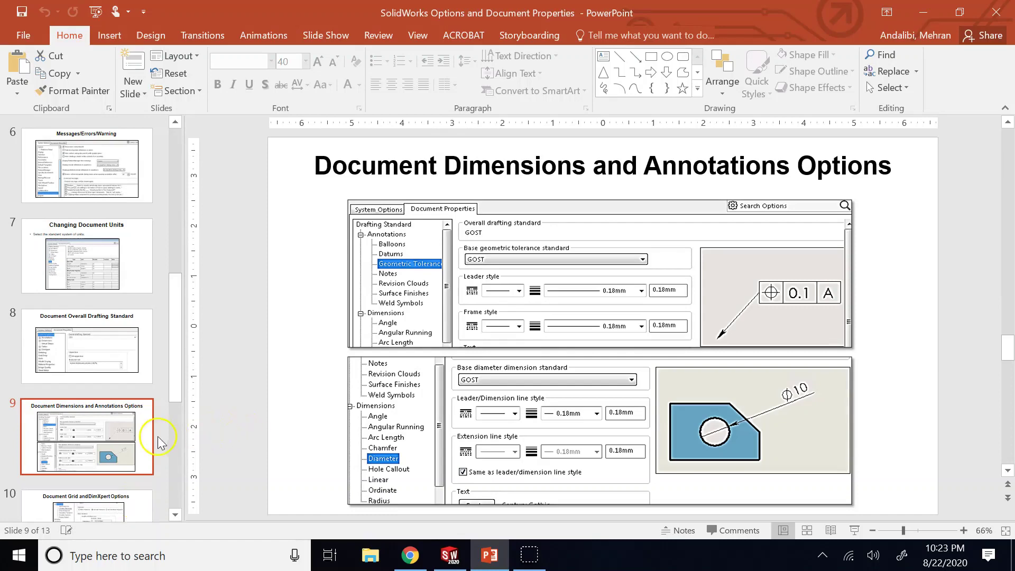
click(115, 502)
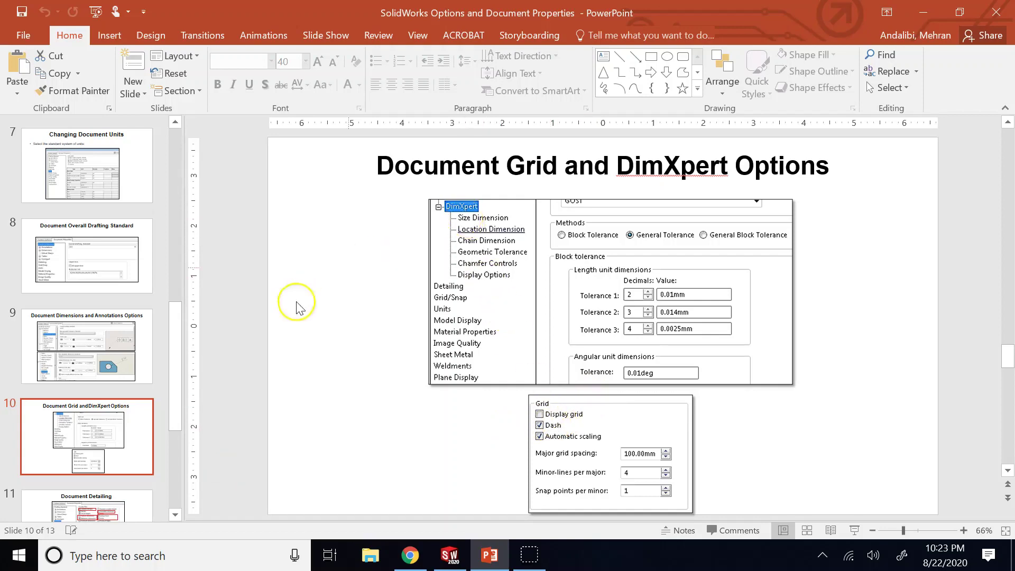
click(102, 326)
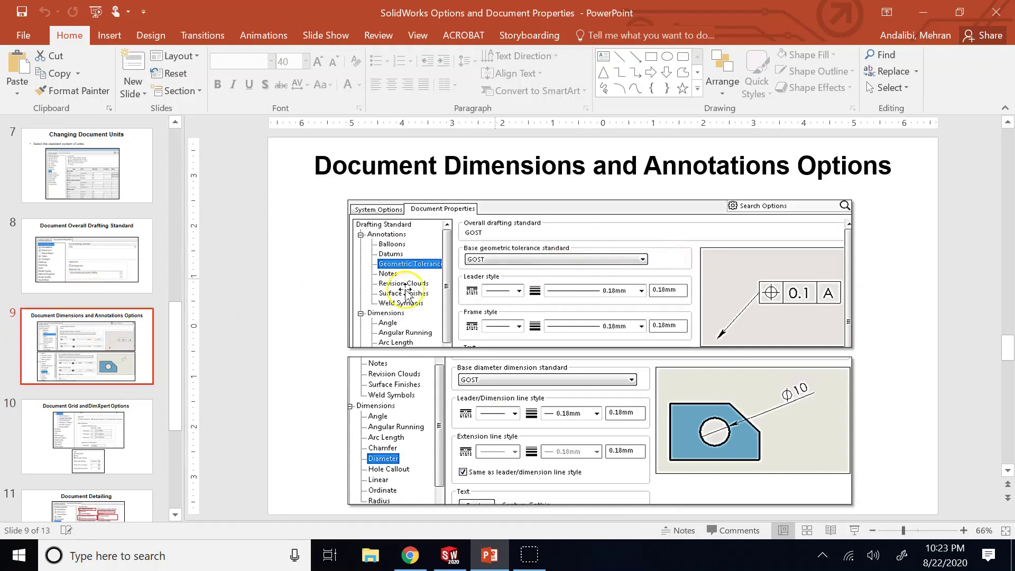
click(93, 257)
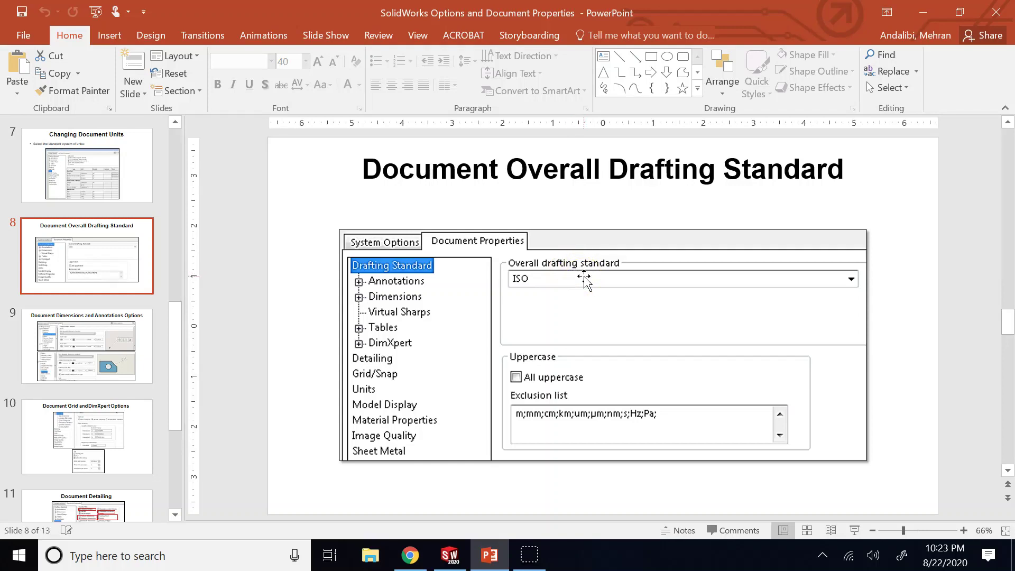
Switch back to SOLIDWORKS, examine the overall drafting standards available in the part's document properties, and close them without changes.
click(452, 555)
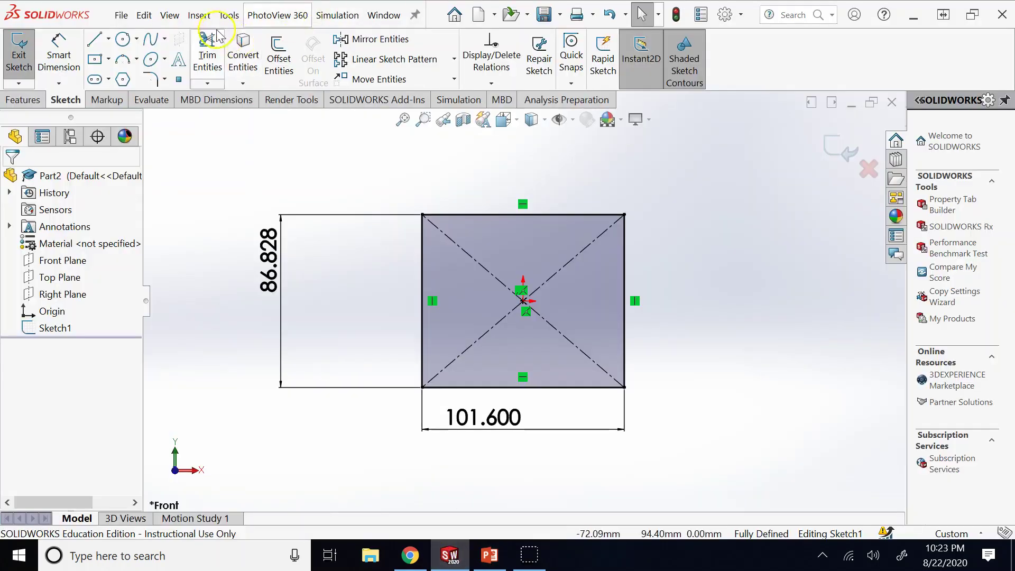
click(229, 15)
click(288, 517)
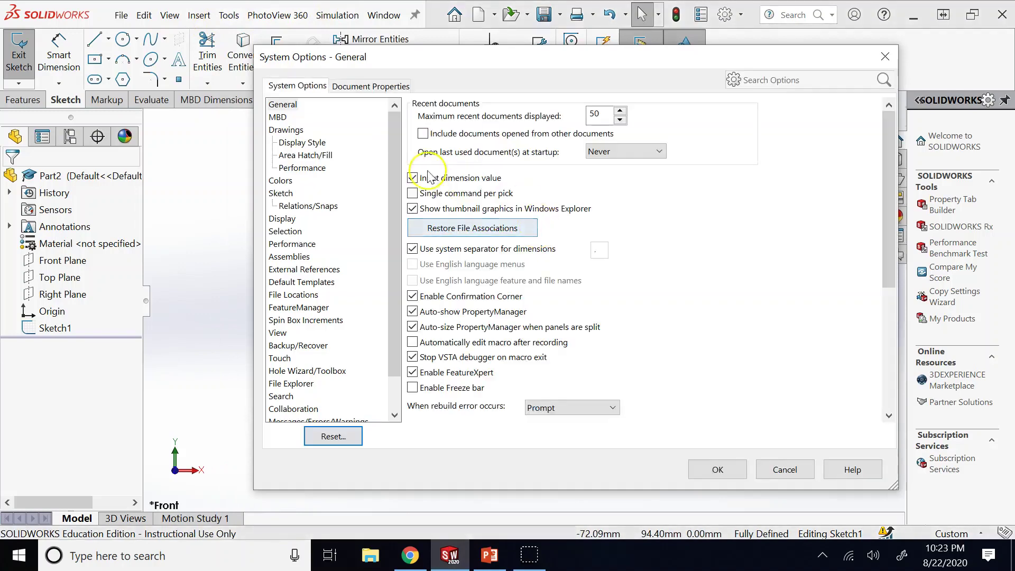
click(373, 86)
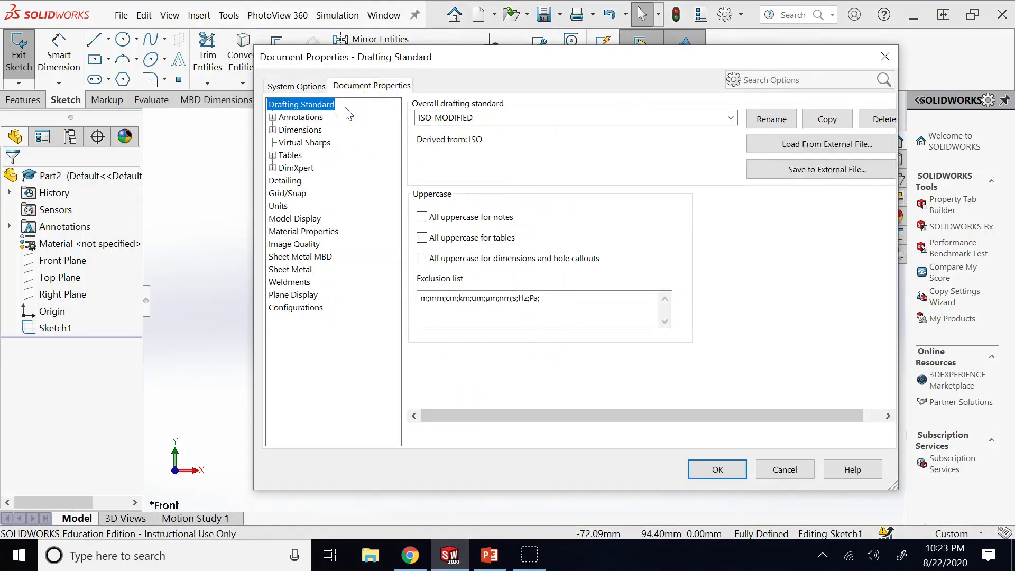
click(314, 112)
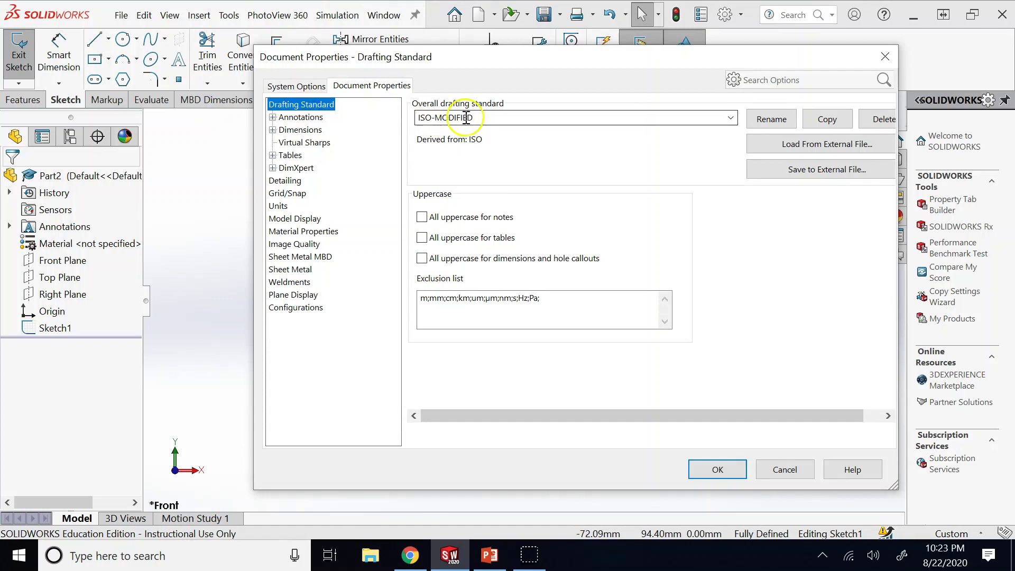
click(732, 119)
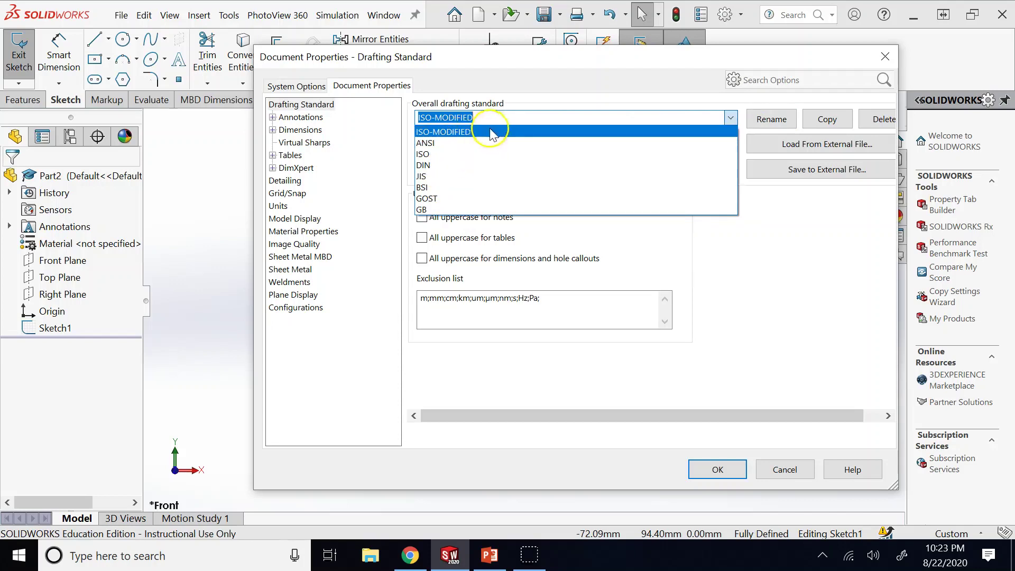
click(796, 474)
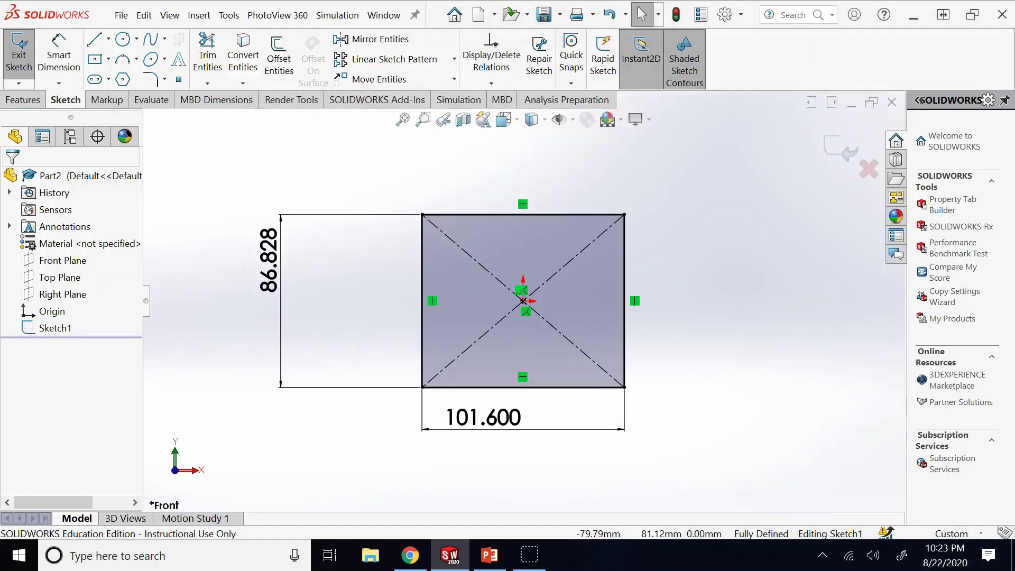
Create a new drawing document with the standard A1 (ISO) sheet format and no model view inserted.
click(121, 15)
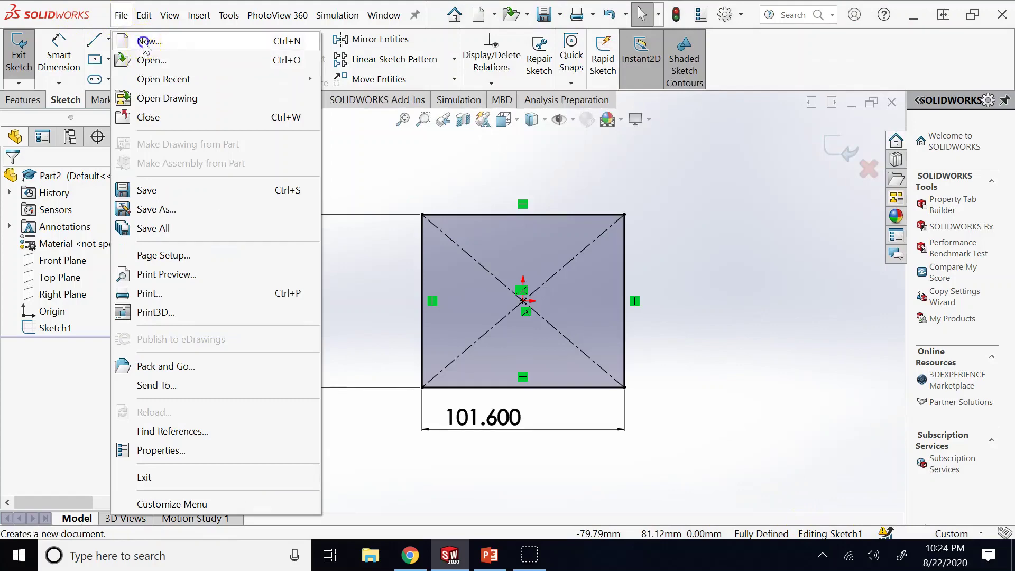
click(143, 41)
click(653, 212)
click(602, 427)
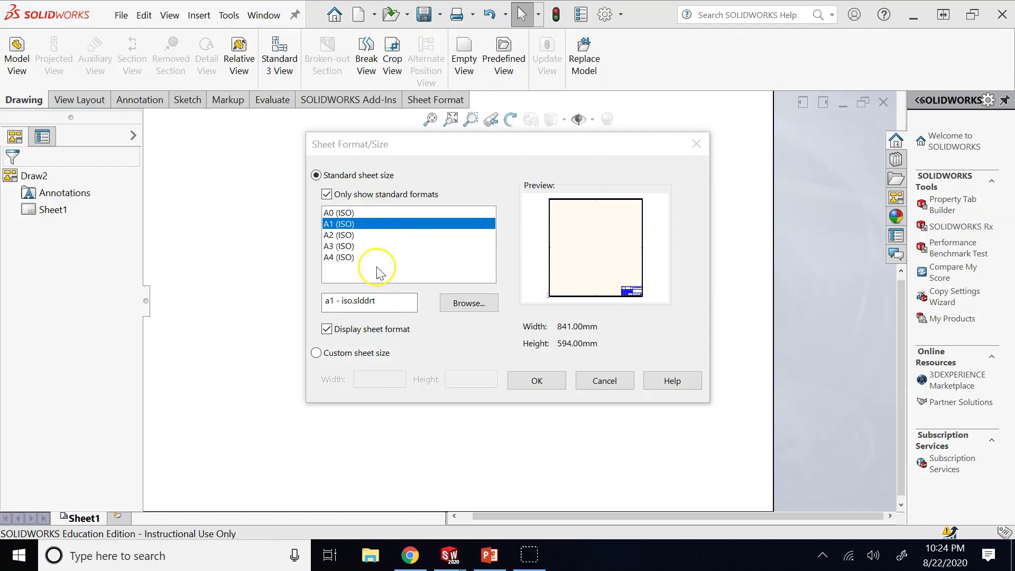
click(530, 379)
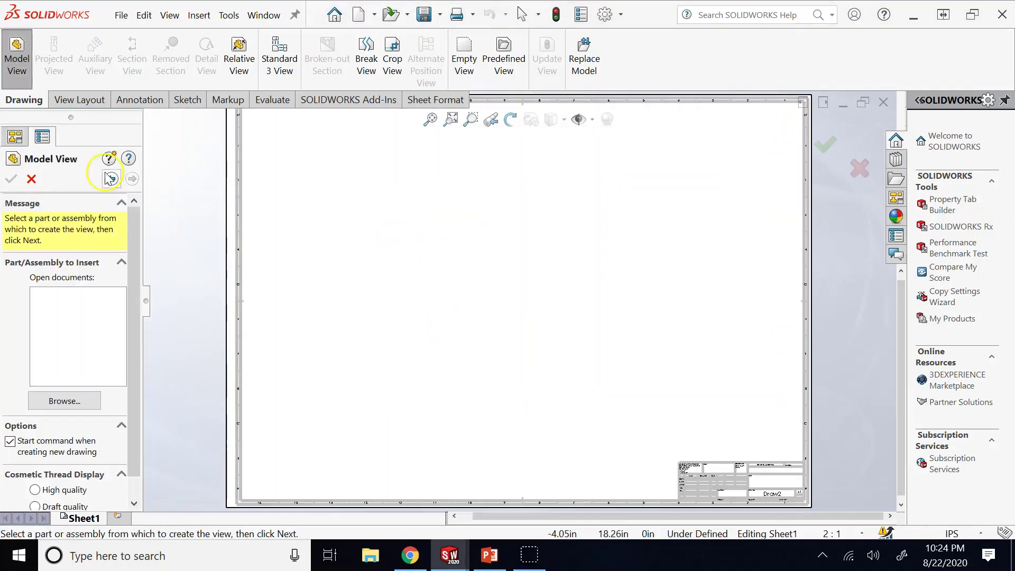
click(31, 178)
click(368, 228)
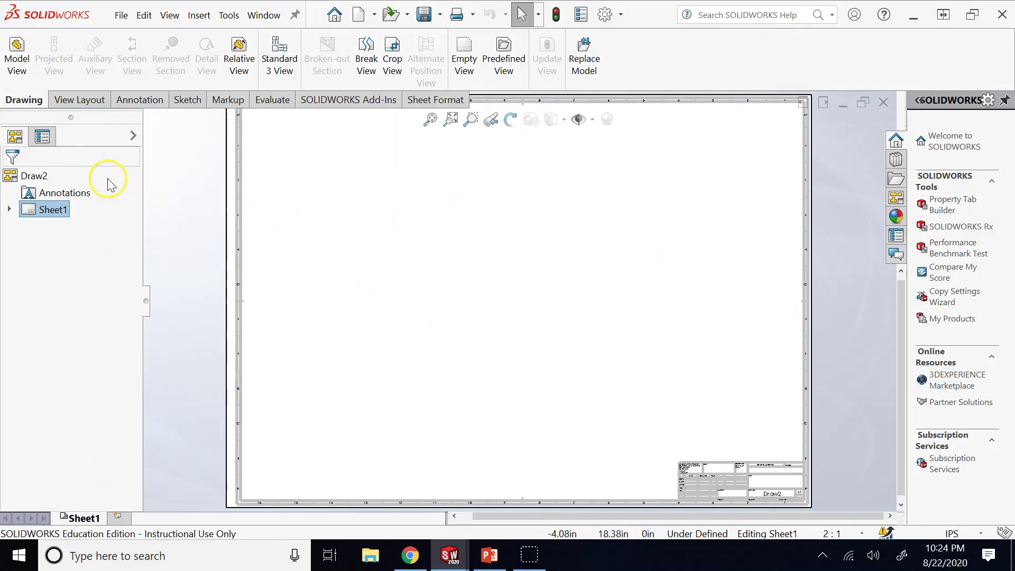
Examine the Drafting Standard page of the drawing's document properties without changes, and close the drawing.
right_click(44, 173)
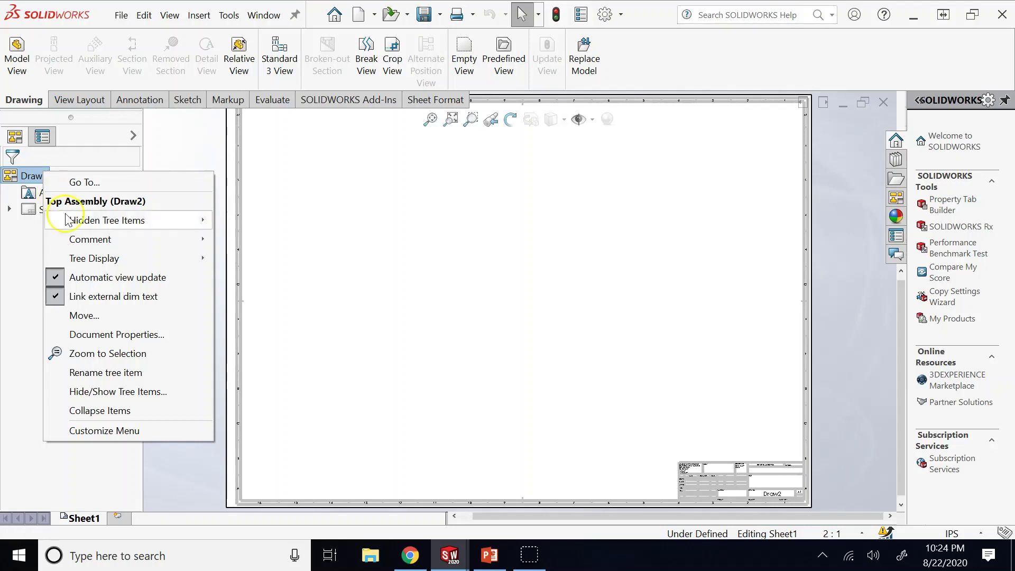
click(122, 333)
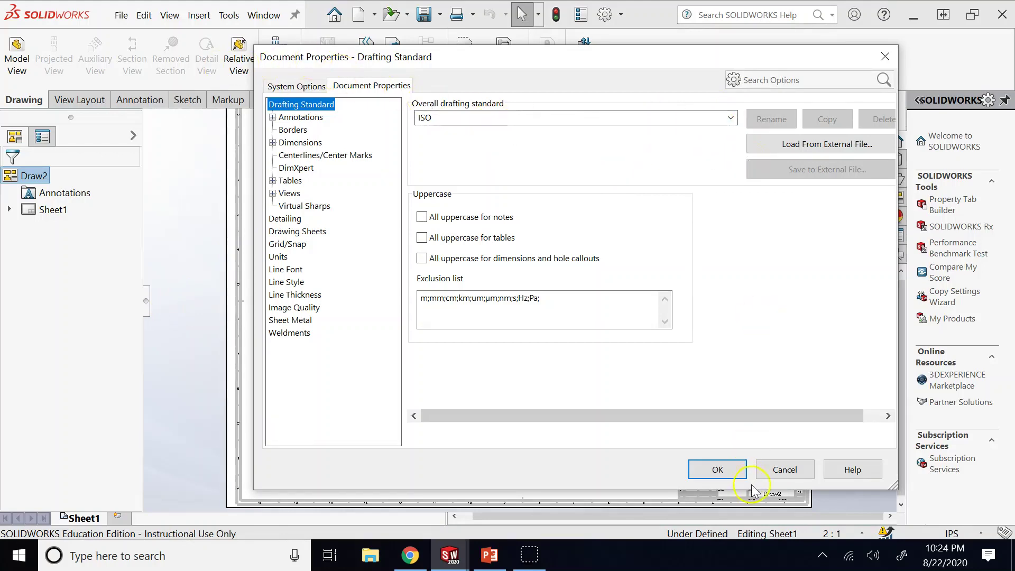
click(772, 469)
click(585, 332)
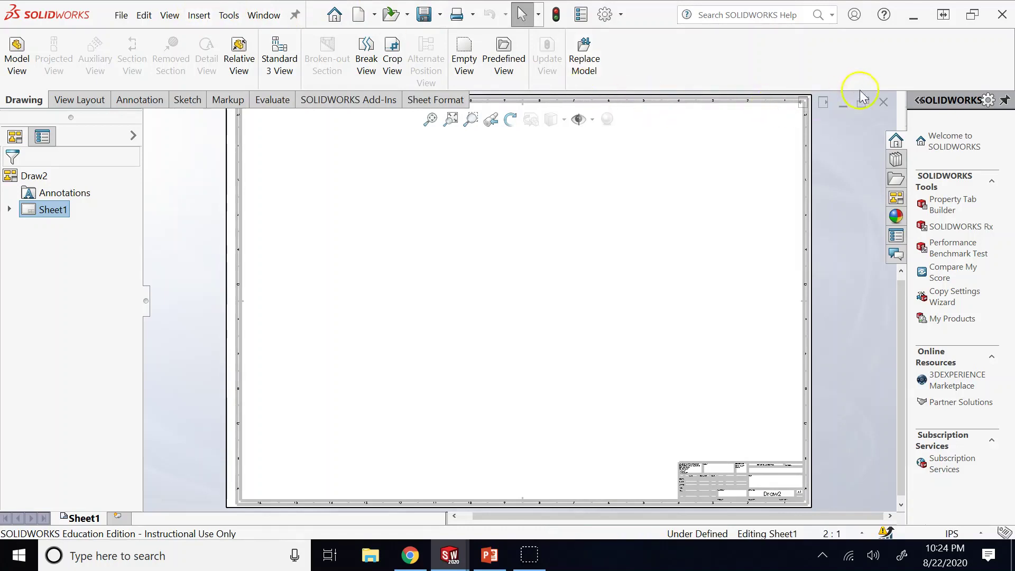
click(883, 102)
click(519, 281)
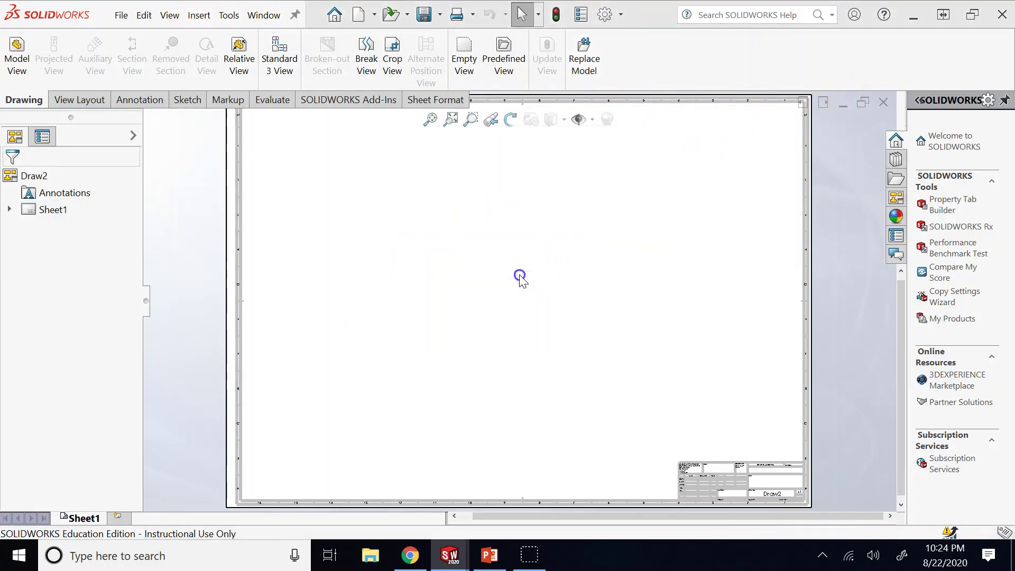
Switch to PowerPoint and review the slides on grid and DimXpert options, document detailing, and SolidWorks add-ins.
click(489, 555)
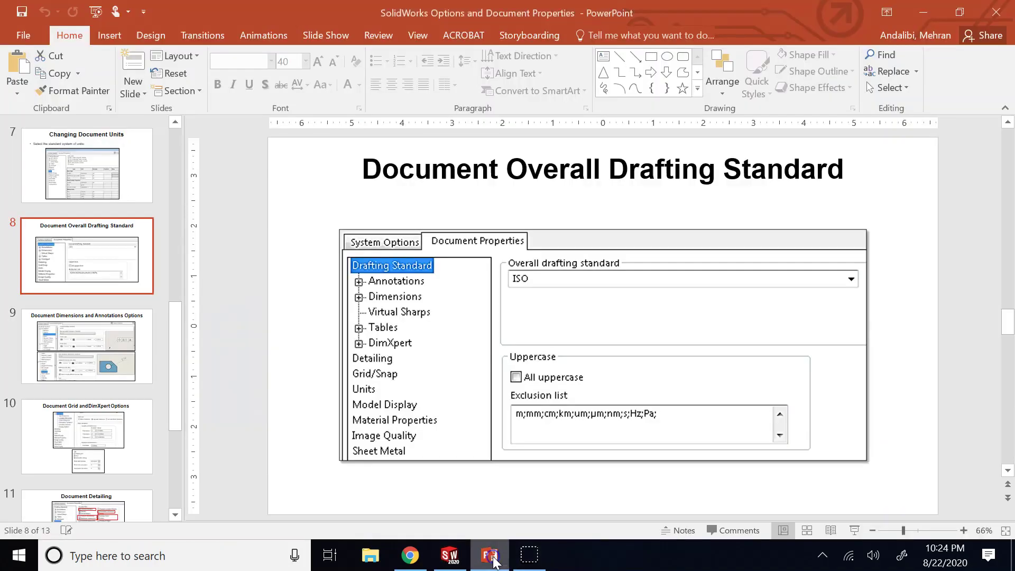
click(121, 423)
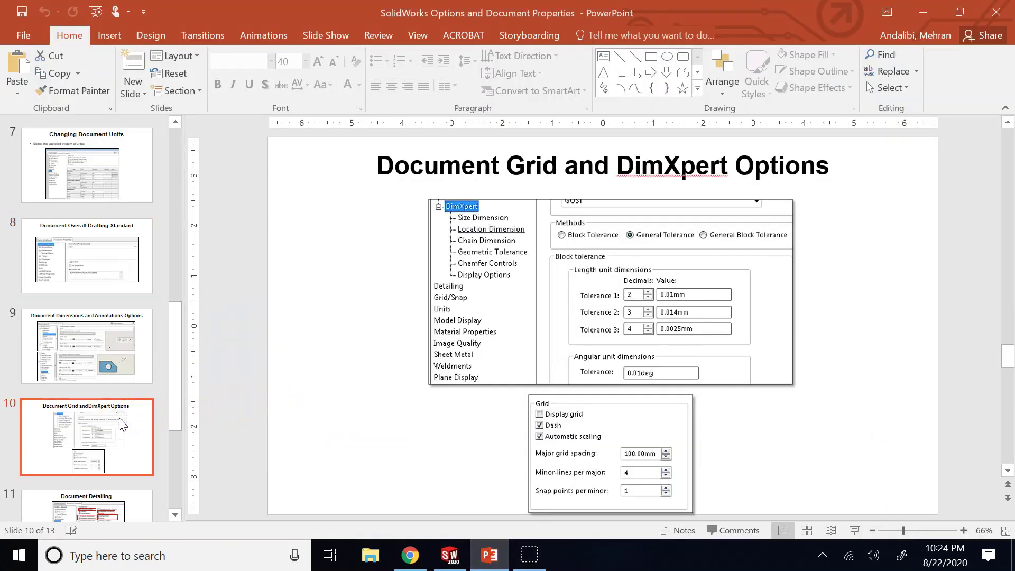
key(Down)
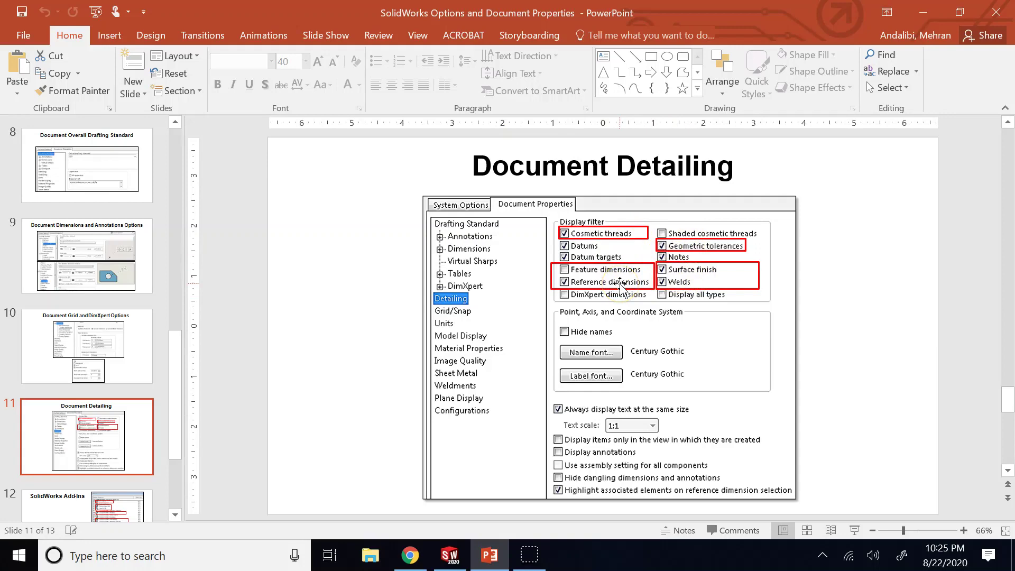
click(79, 510)
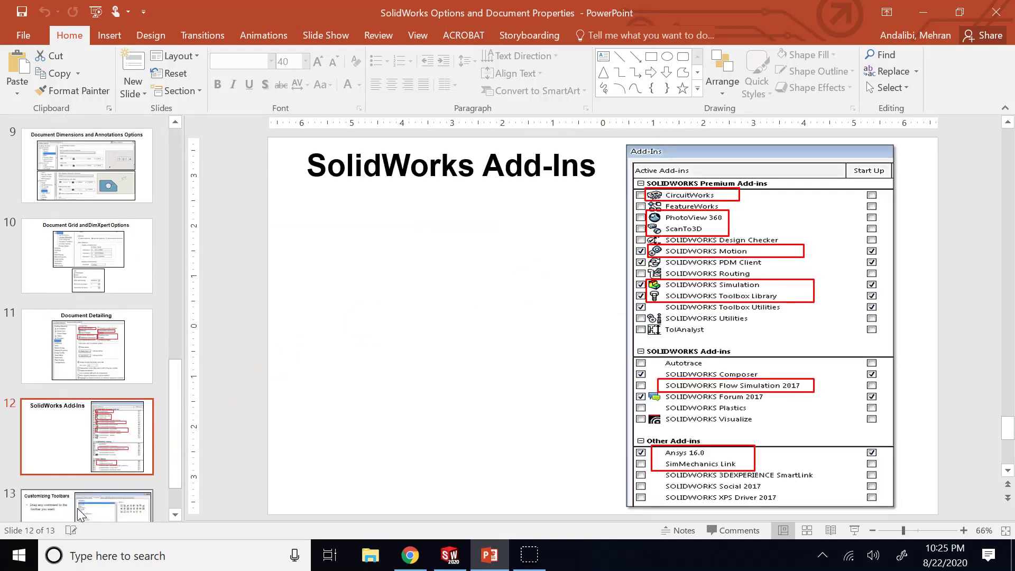
scroll(79, 508, down, 1)
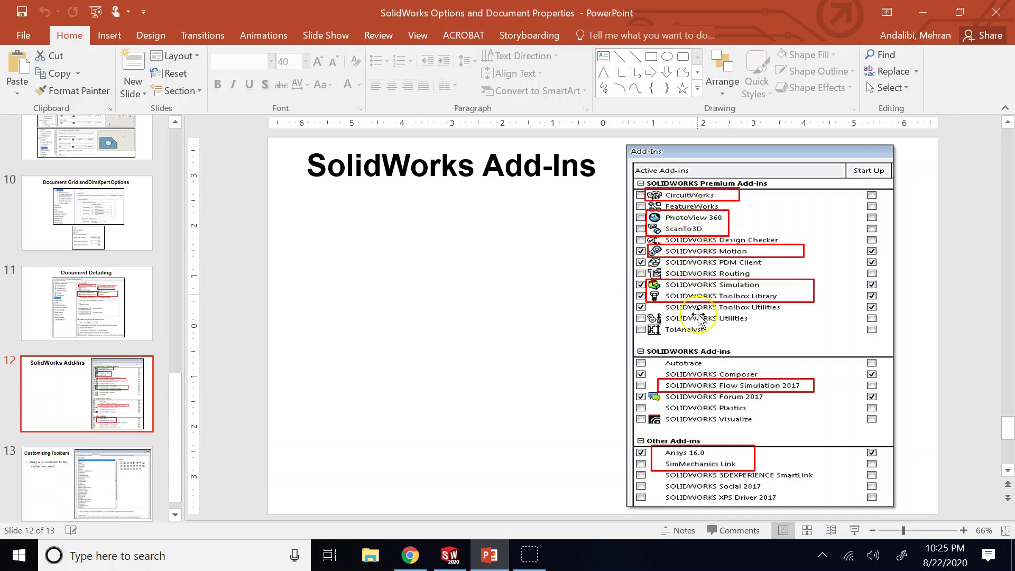
Switch to SOLIDWORKS and close the open part containing the dimensioned rectangle sketch.
click(61, 479)
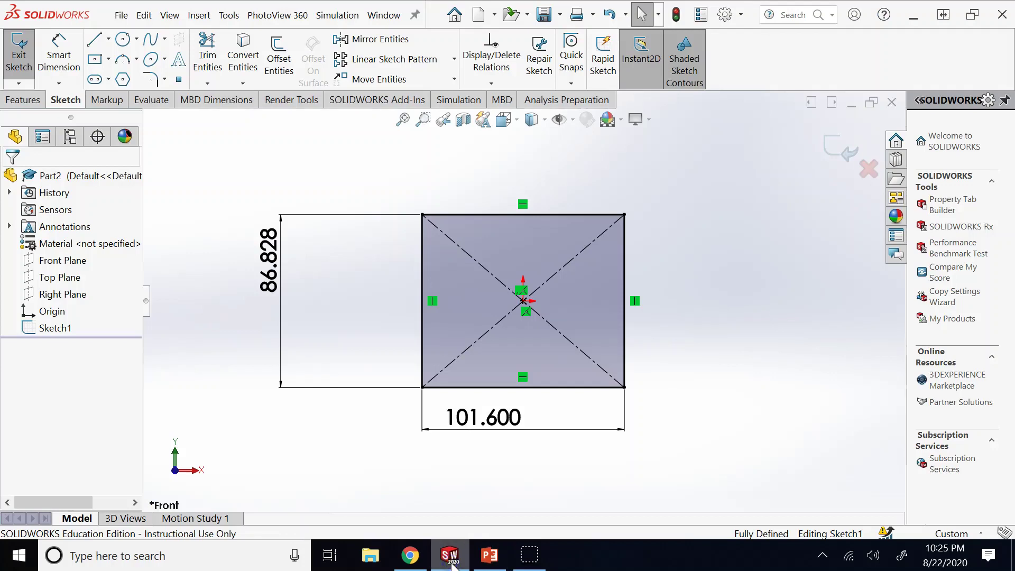
click(892, 101)
click(476, 286)
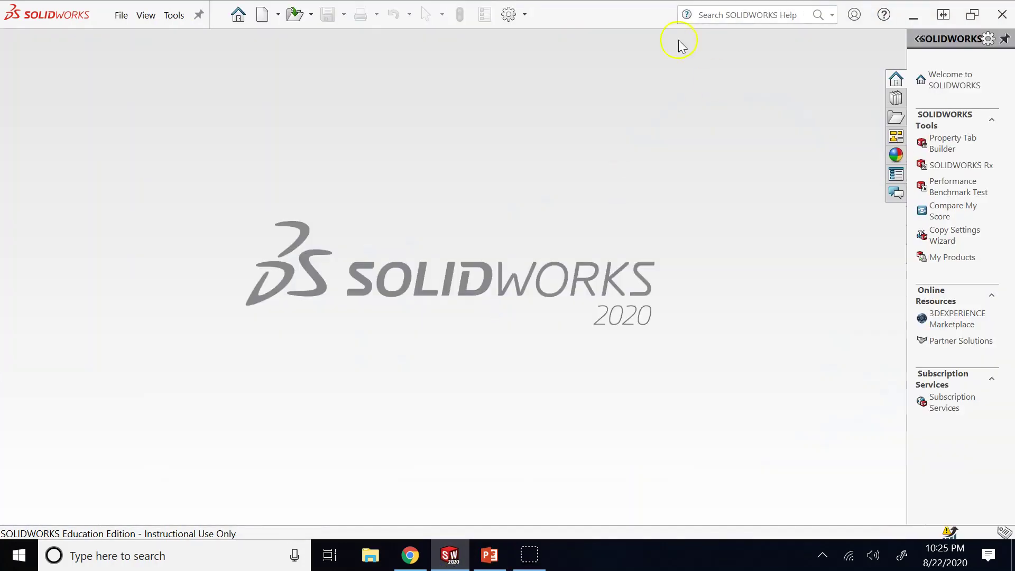
Open the multiple_features part from the Downloads folder and narrow the feature tree pane.
click(295, 14)
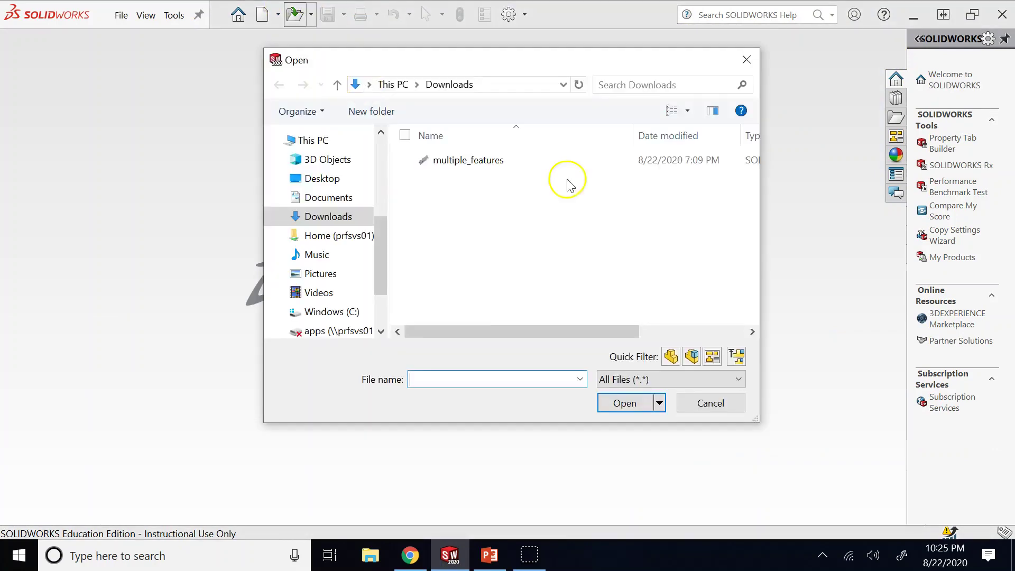
click(472, 260)
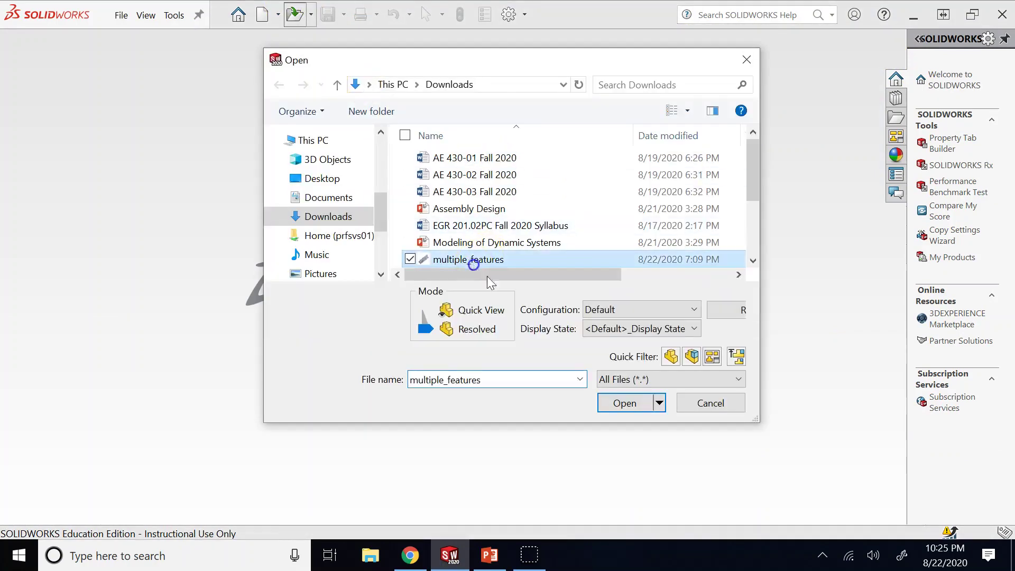
click(645, 406)
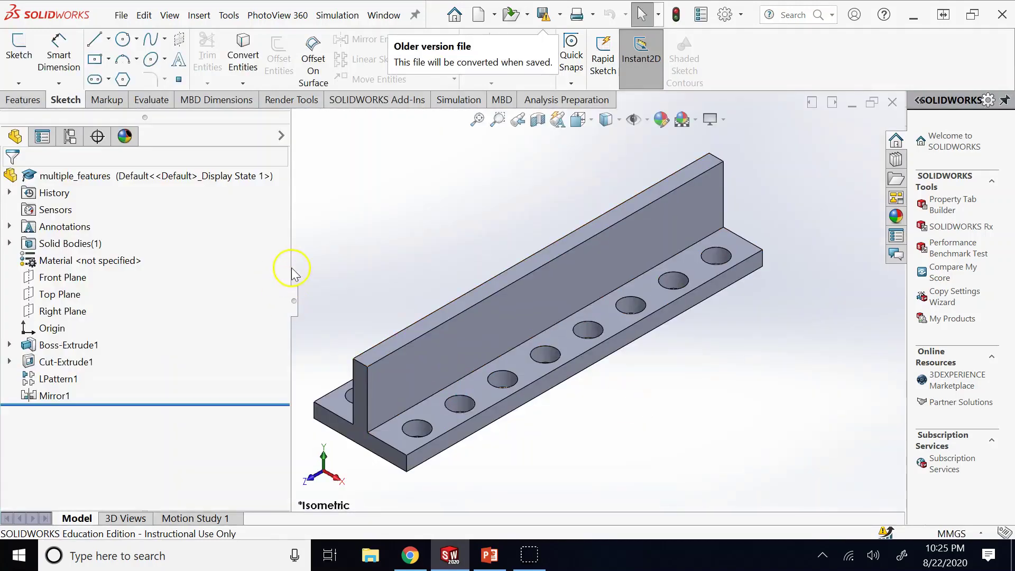
drag(290, 268, 126, 288)
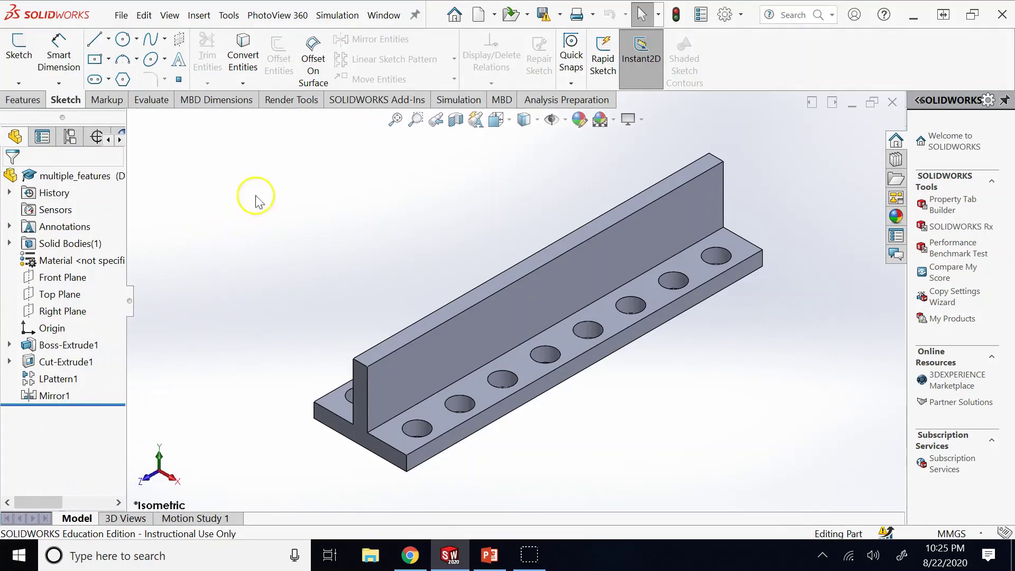
Bring up the list of add-ins and mark SOLIDWORKS Motion as active.
click(232, 15)
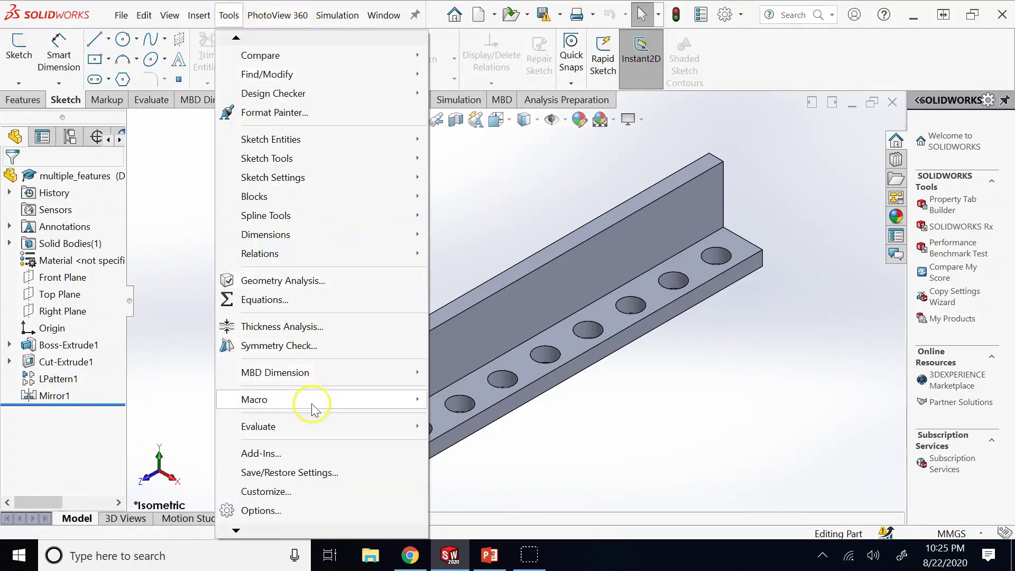
click(293, 455)
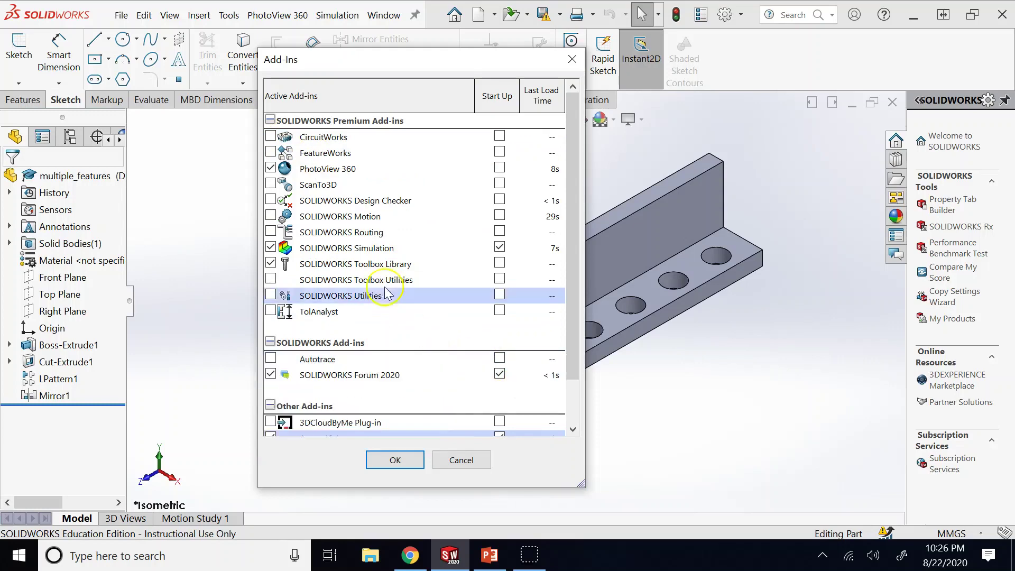
click(271, 216)
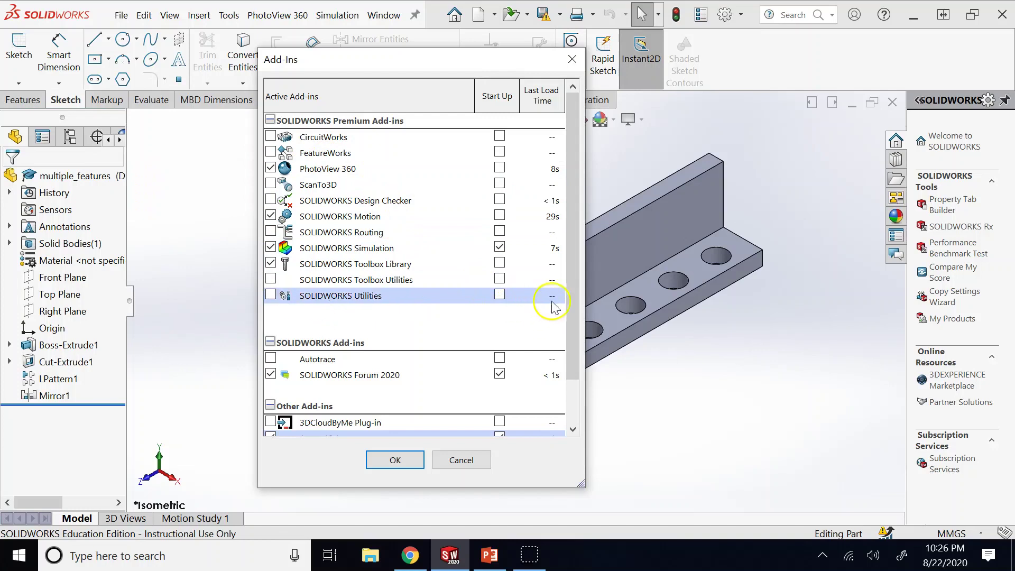
Examine the listed add-ins with their start-up settings and load times, cancel the dialog, and view the Render Tools commands.
drag(565, 304, 562, 274)
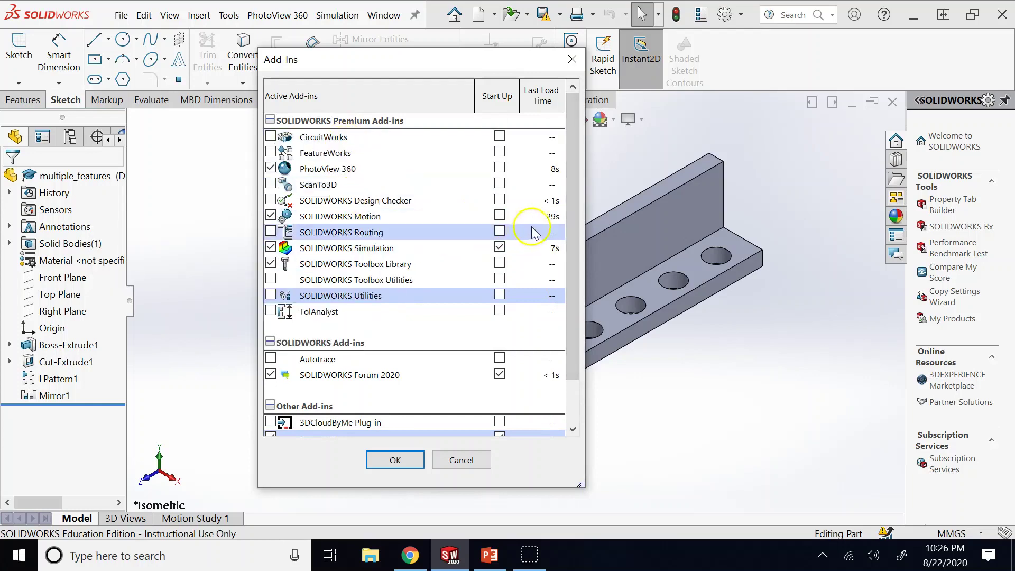
drag(576, 228, 573, 335)
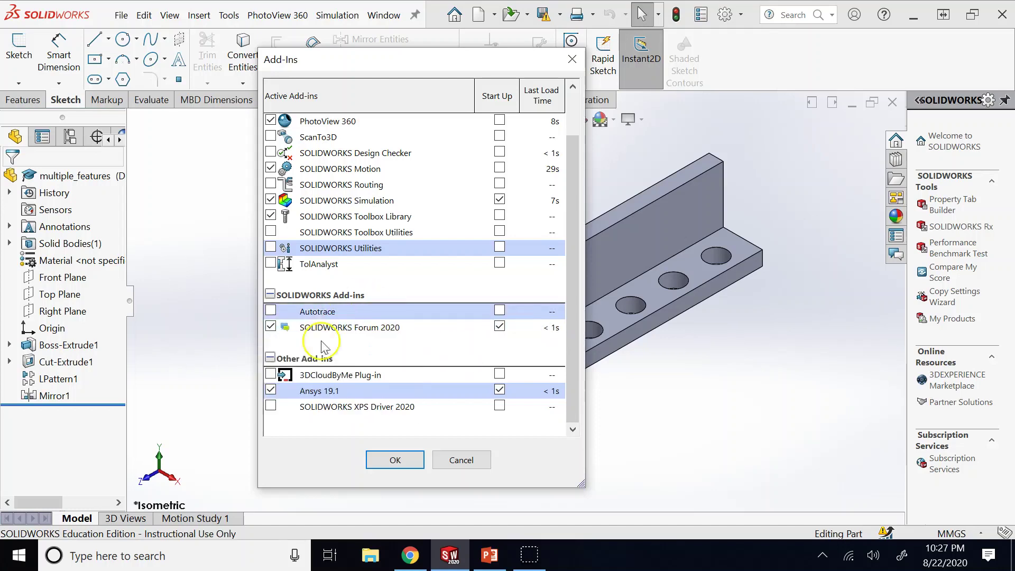
click(553, 199)
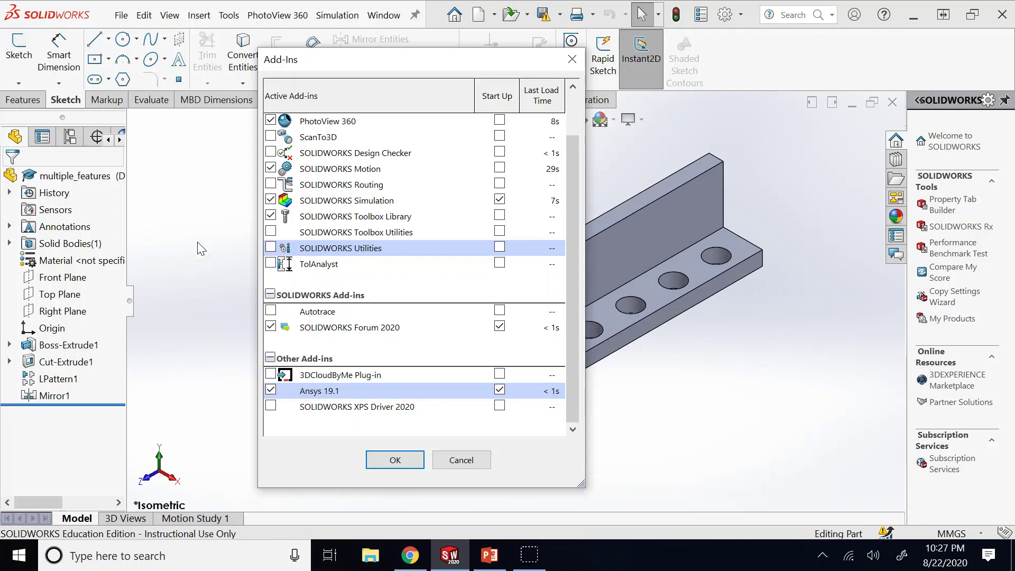
click(227, 348)
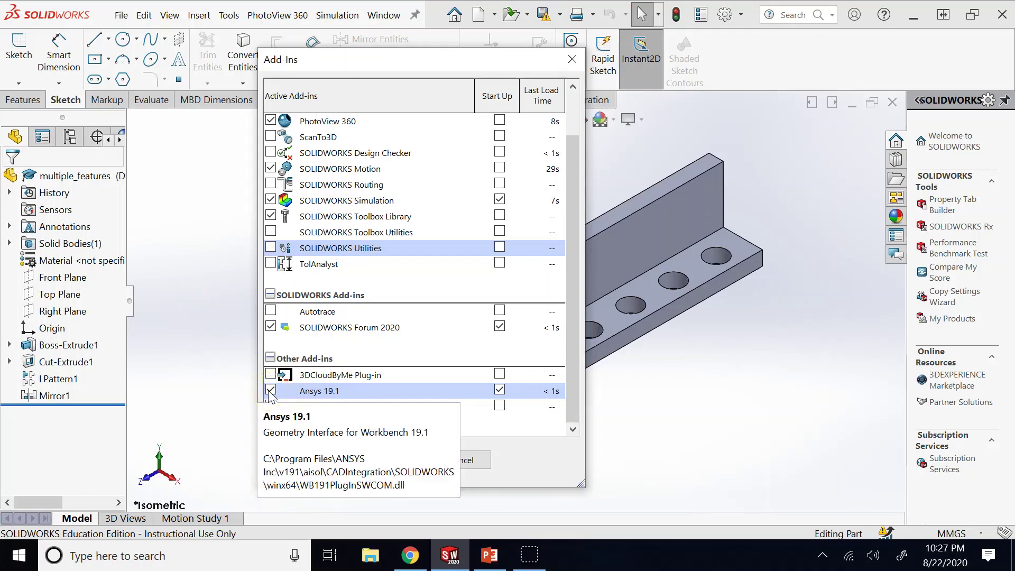
click(310, 153)
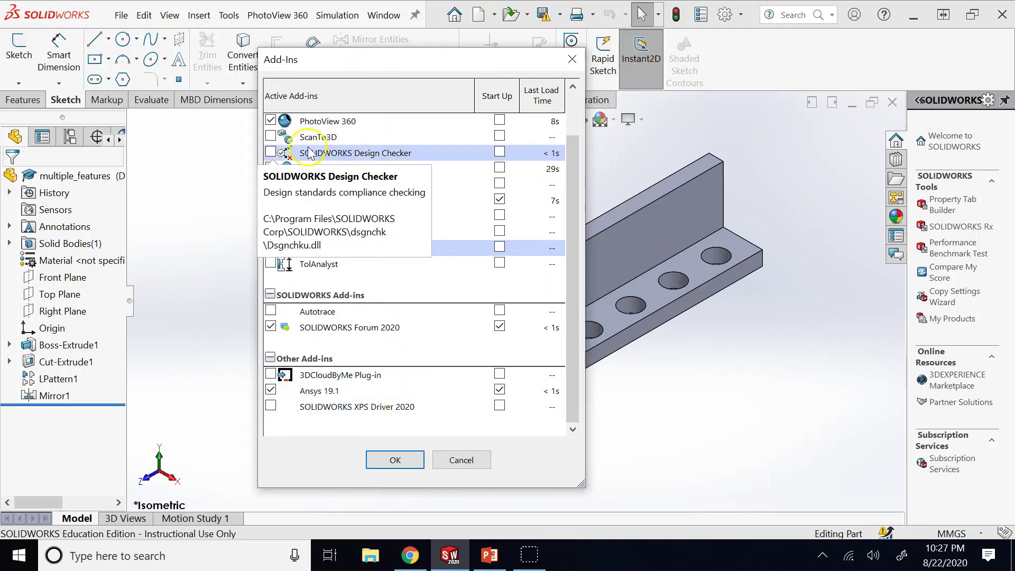
click(300, 248)
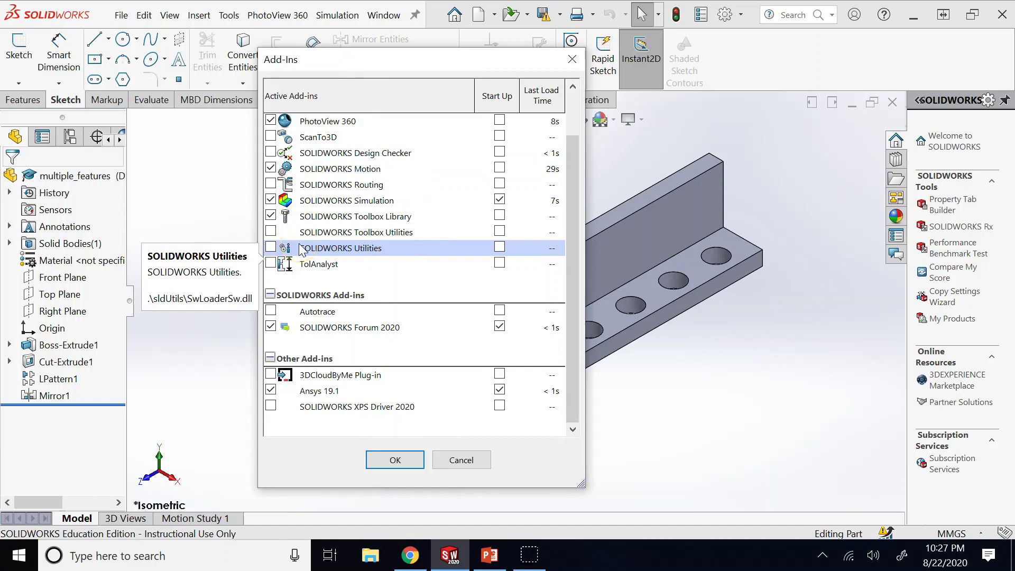
click(350, 126)
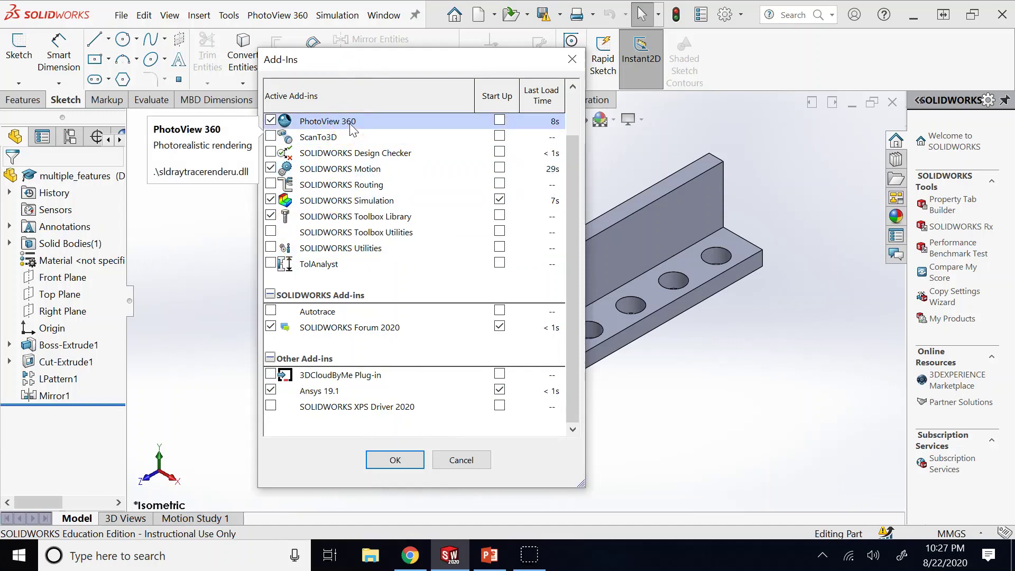
click(334, 170)
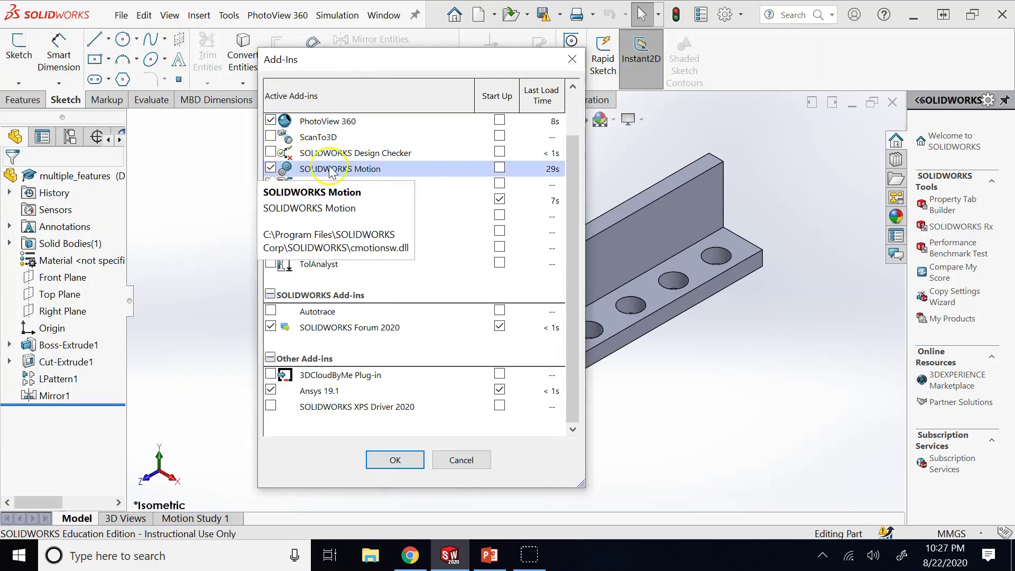
click(407, 239)
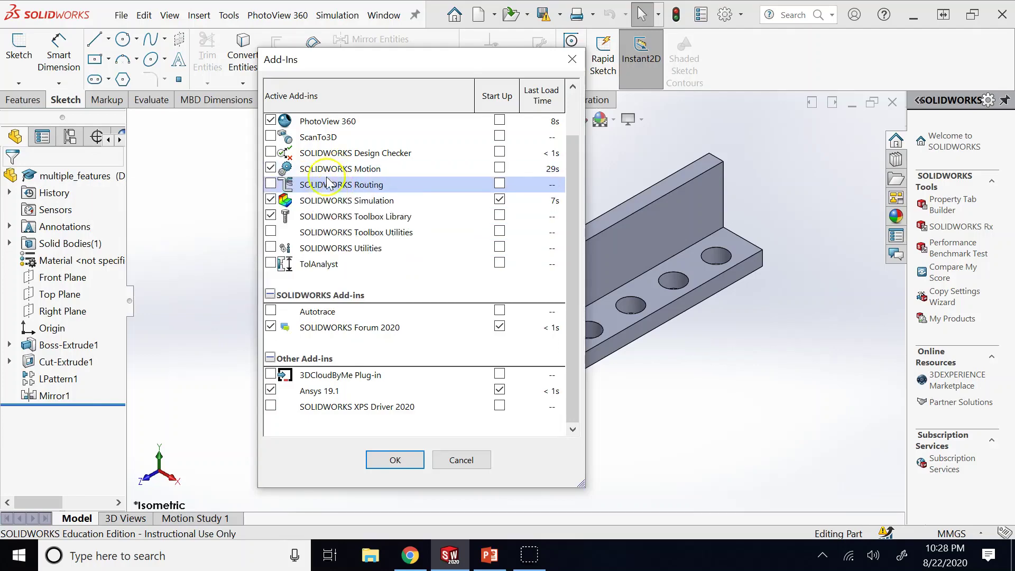
click(275, 201)
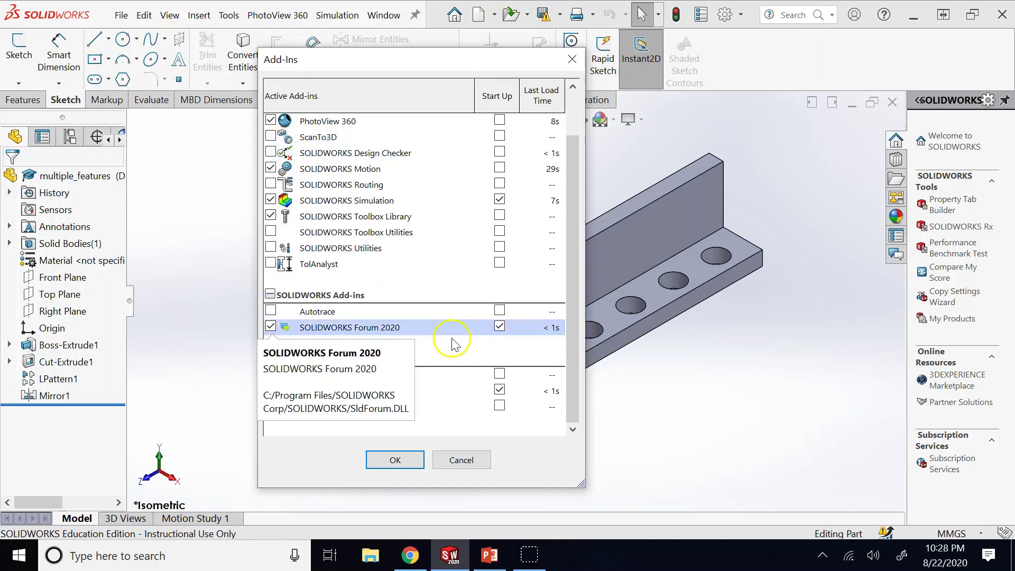
click(455, 458)
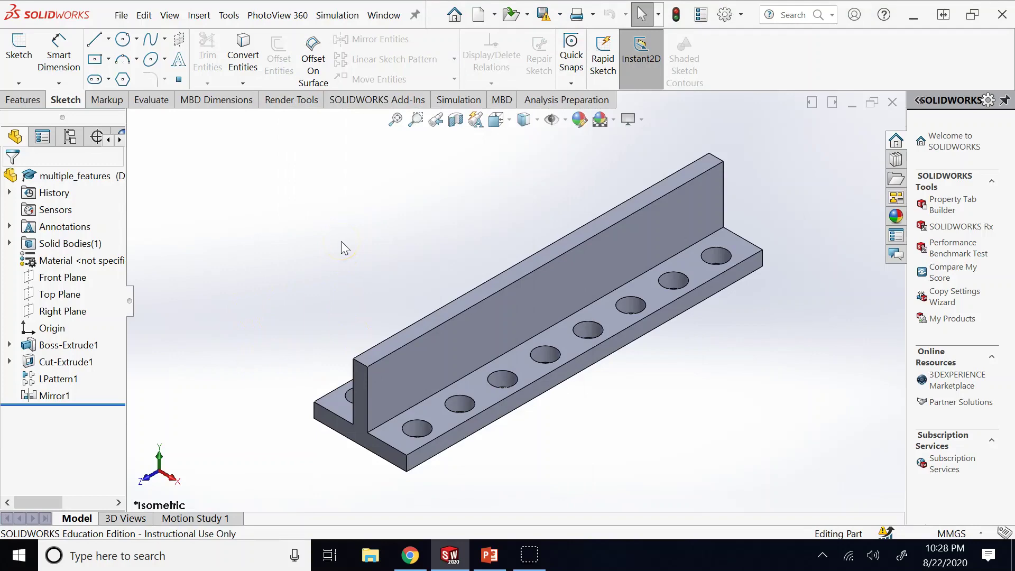
click(297, 104)
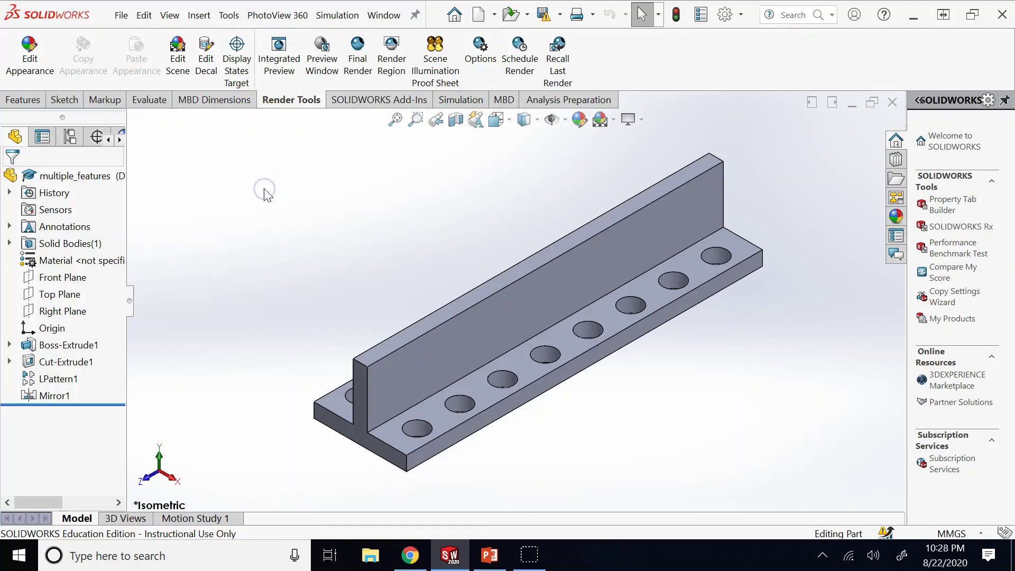
Open the interface customization settings and compare the Sketch and Features command sets of the CommandManager.
click(229, 16)
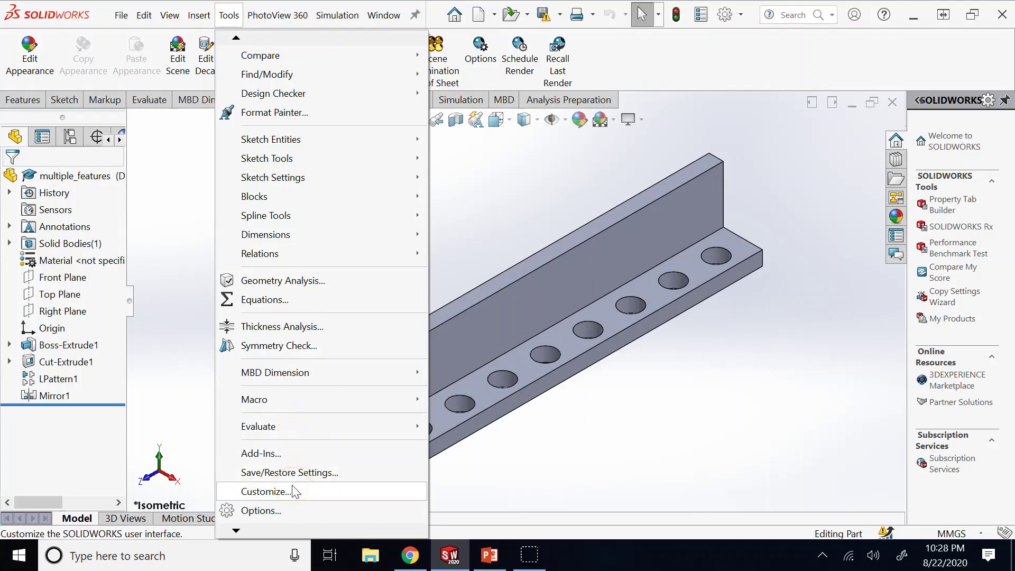
click(264, 491)
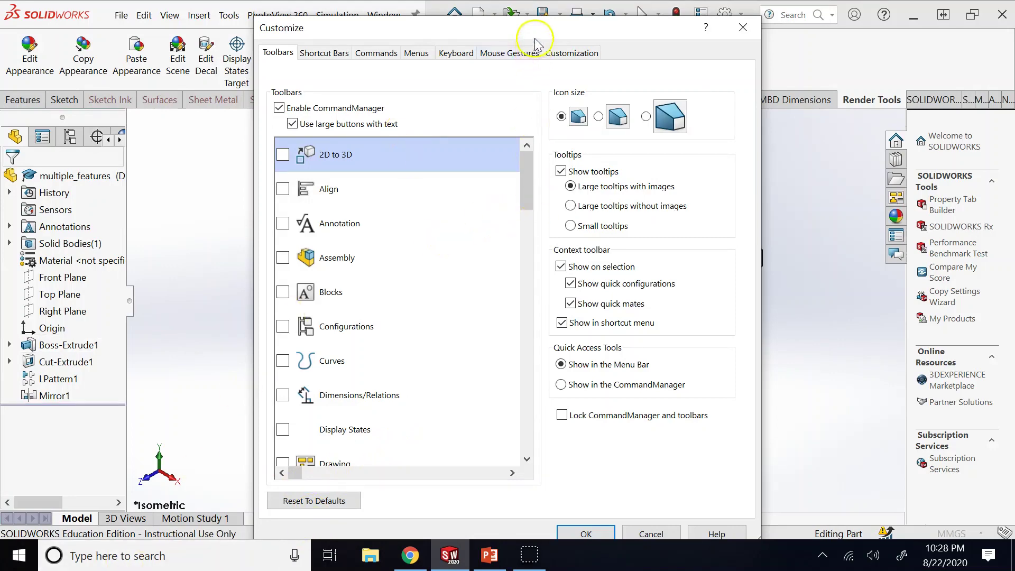
drag(535, 40, 578, 231)
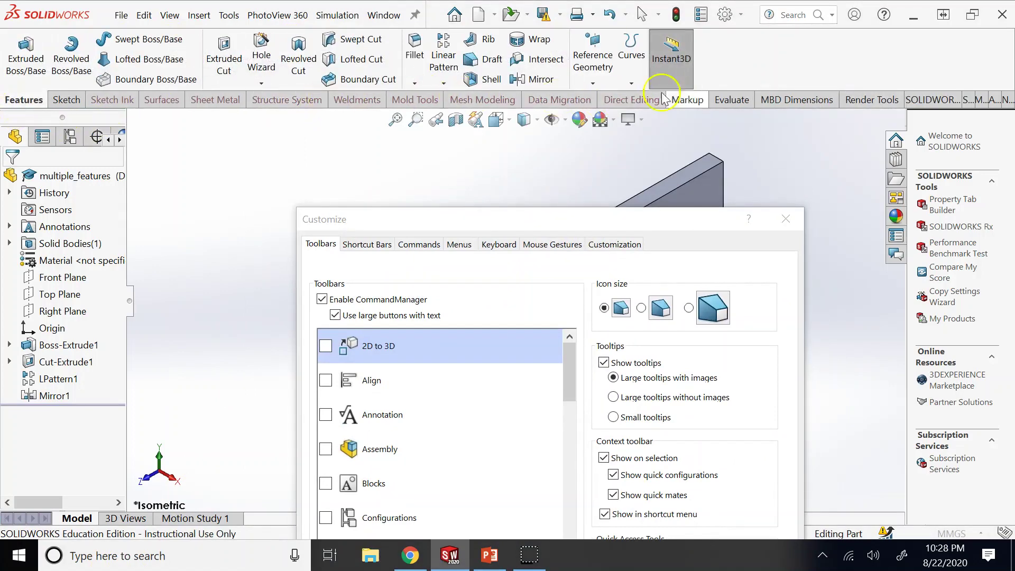
click(64, 99)
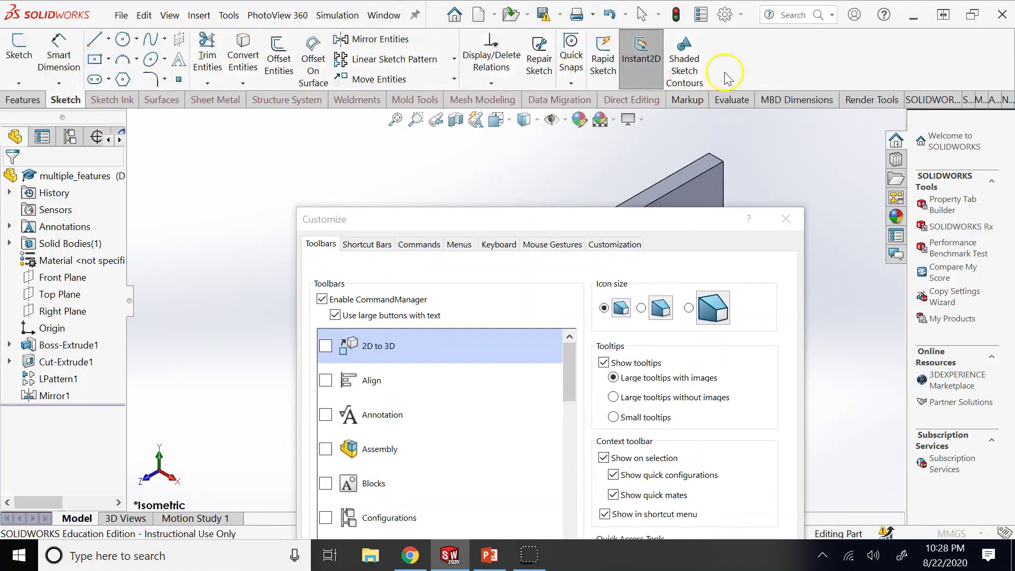
click(17, 100)
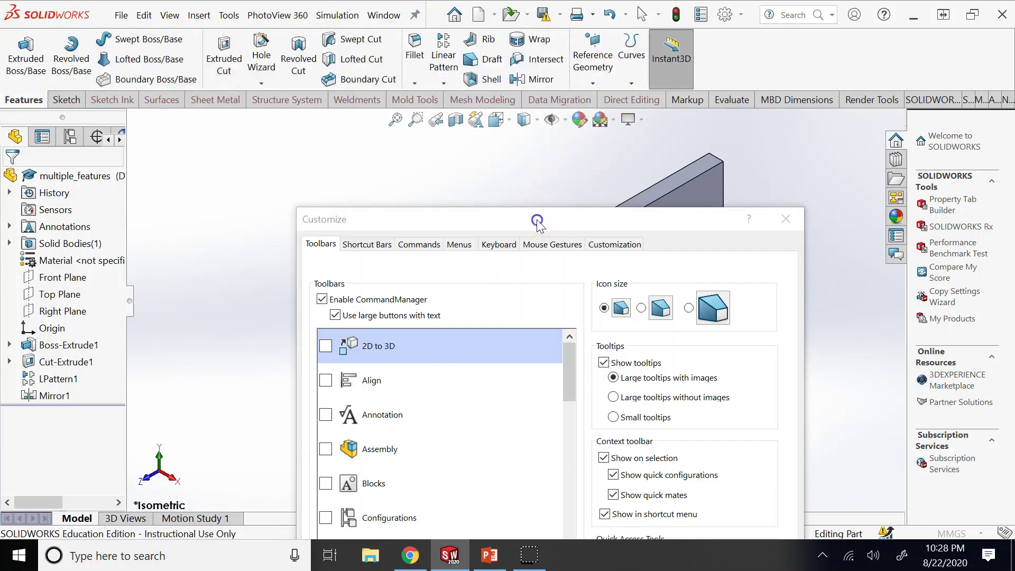
drag(537, 221, 508, 25)
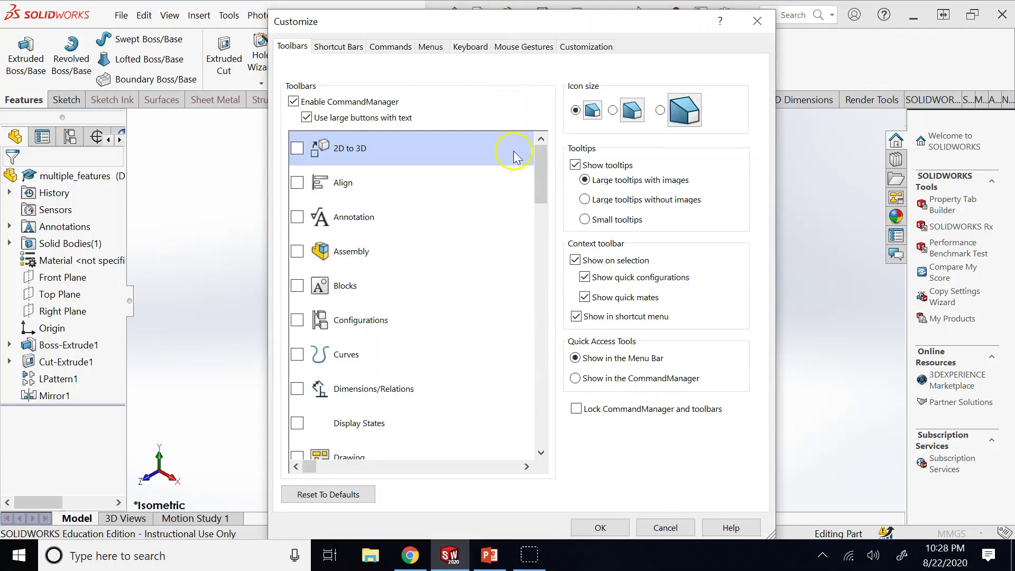
Turn on the Sketch toolbar and move the Customize dialog clear of it.
drag(542, 181, 537, 350)
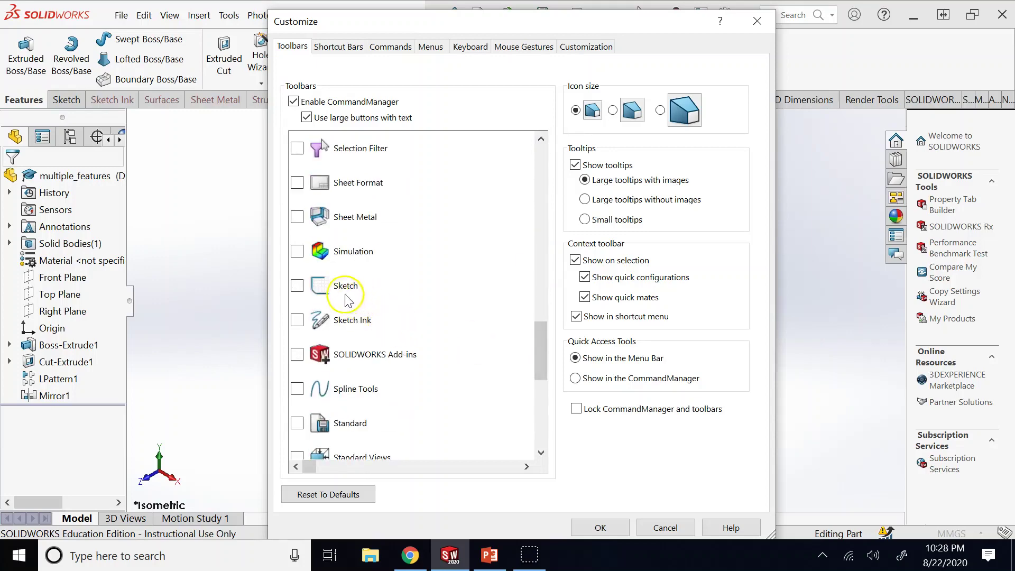
click(297, 288)
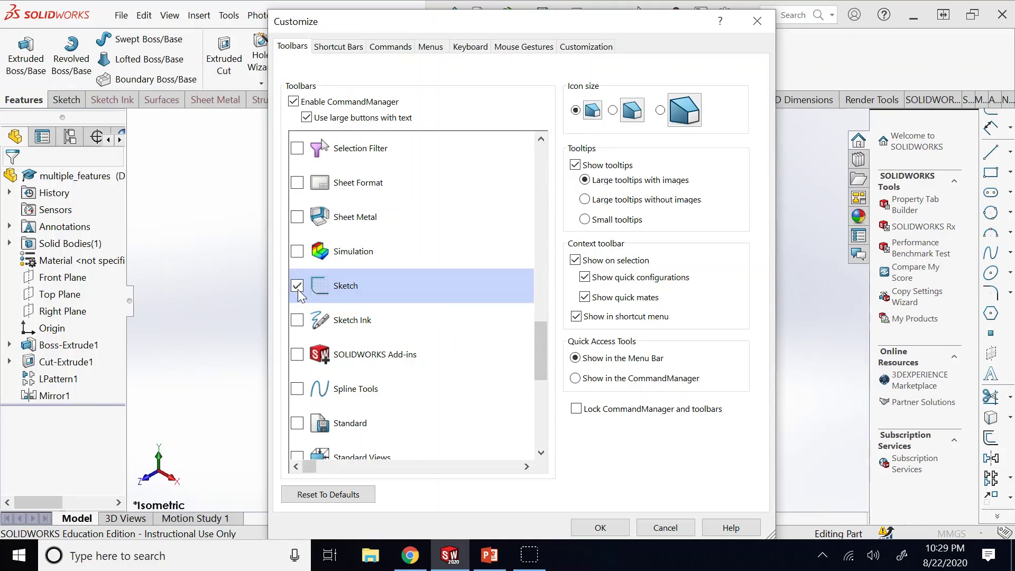
click(869, 338)
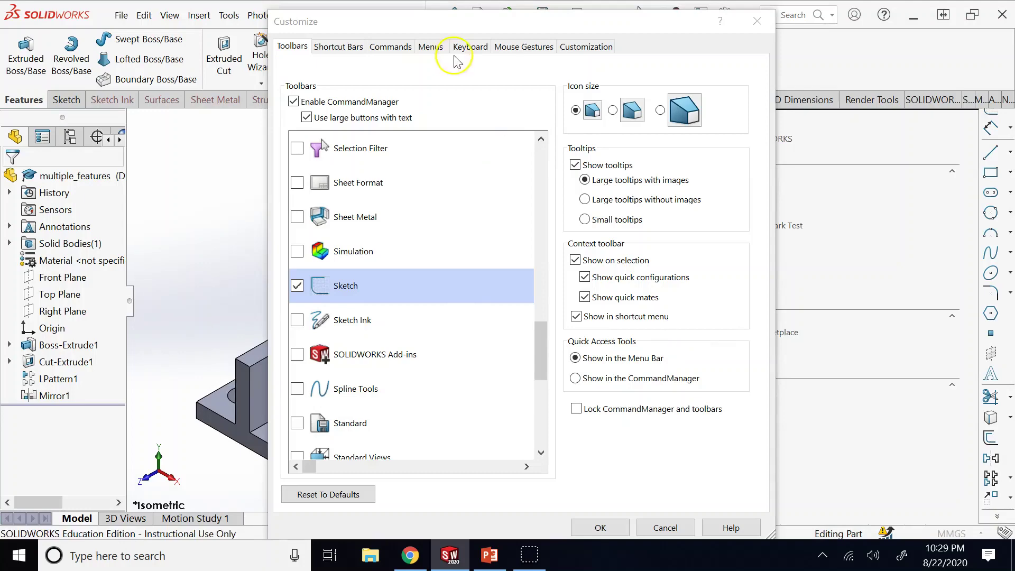
drag(488, 32, 332, 23)
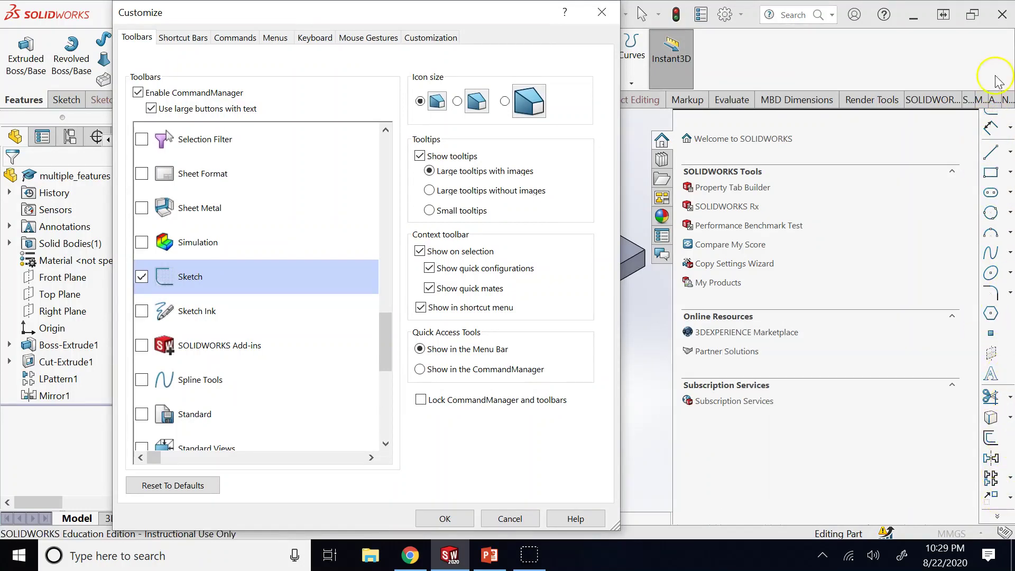
List the Sketch category's commands in the customization settings and locate the Sketch Picture command.
click(253, 39)
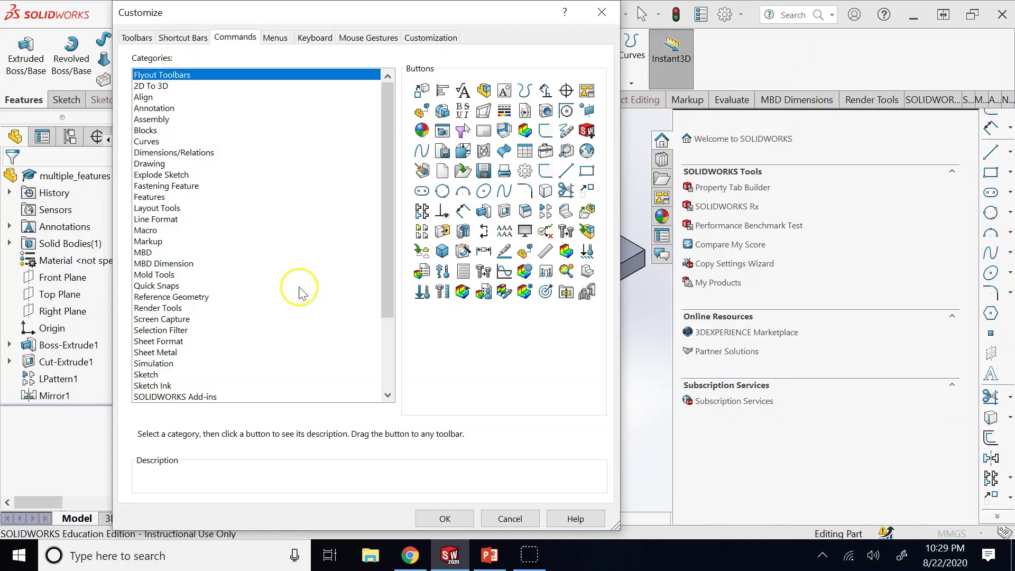
click(154, 374)
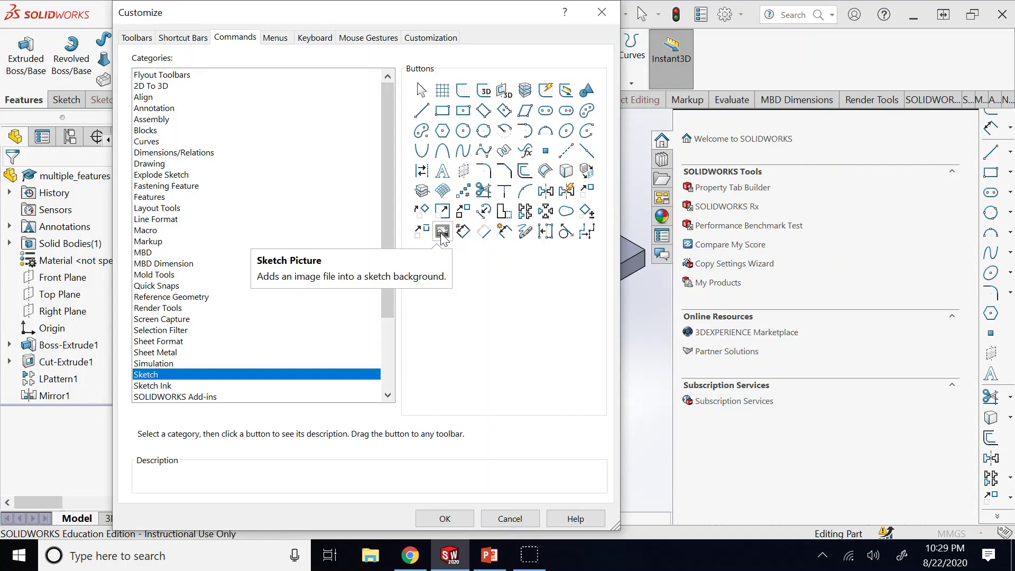
mouse_move(442, 232)
mouse_down()
mouse_move(445, 10)
mouse_move(460, 135)
mouse_up()
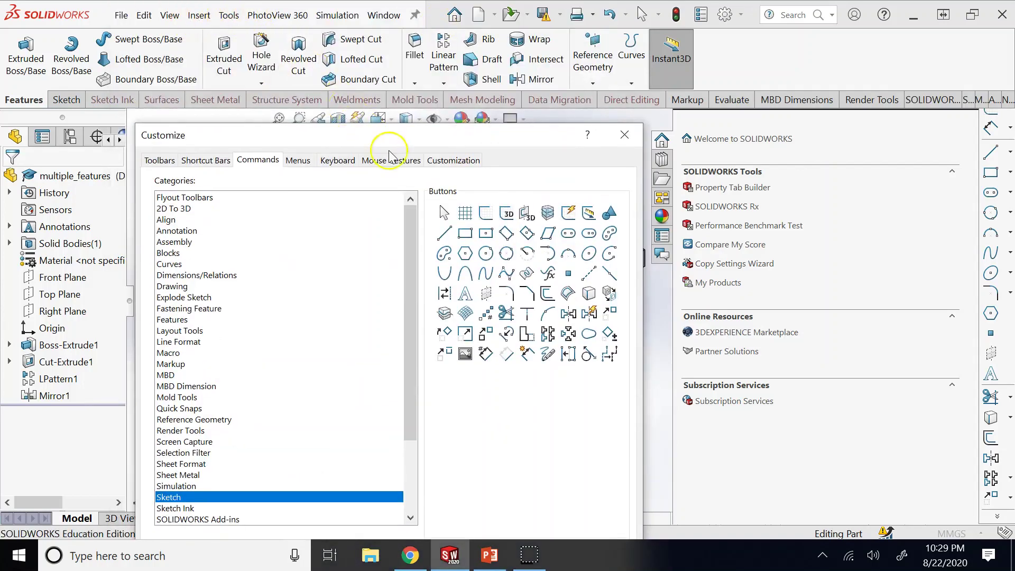
drag(393, 143, 363, 20)
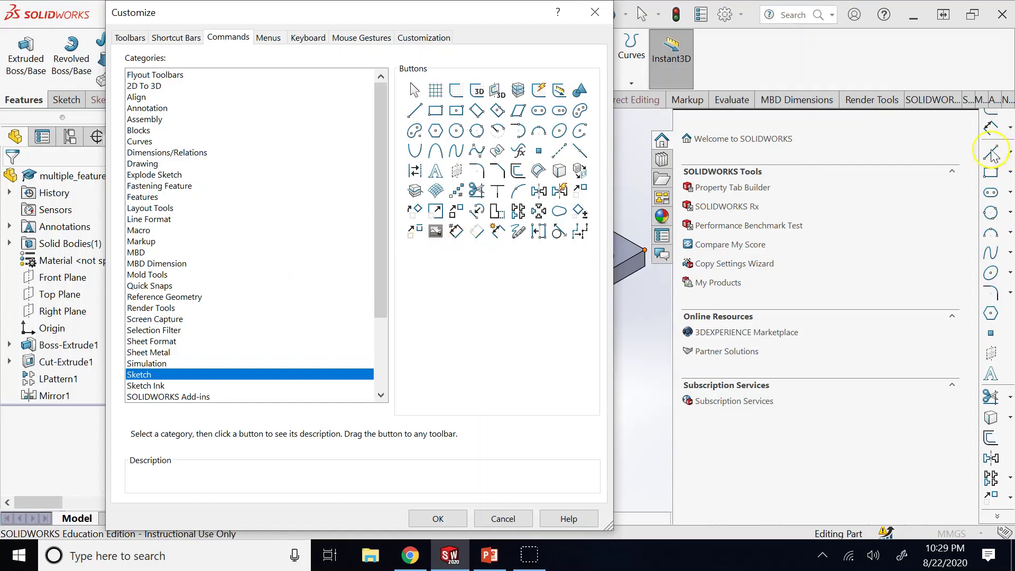
drag(296, 11, 301, 93)
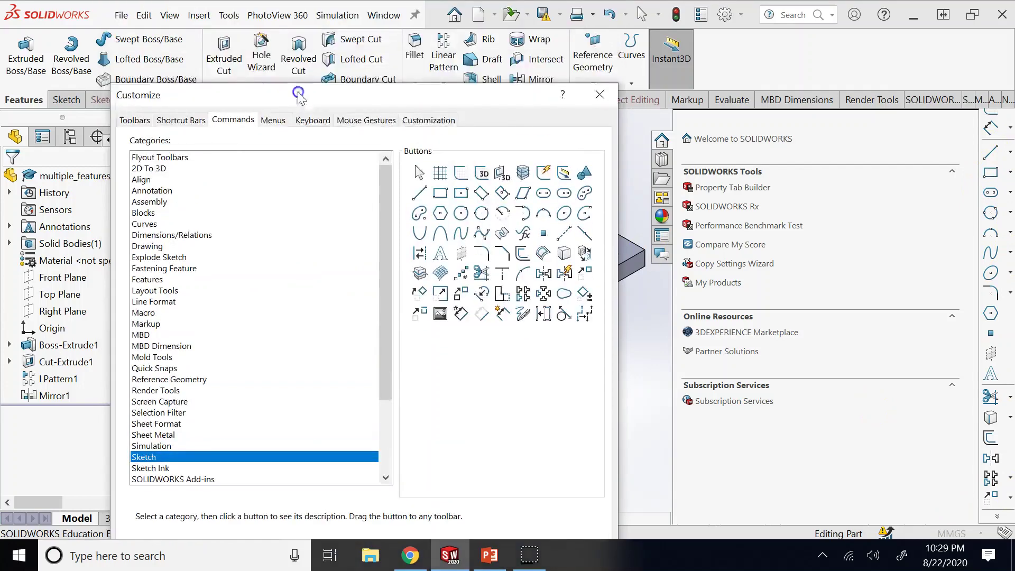
click(229, 15)
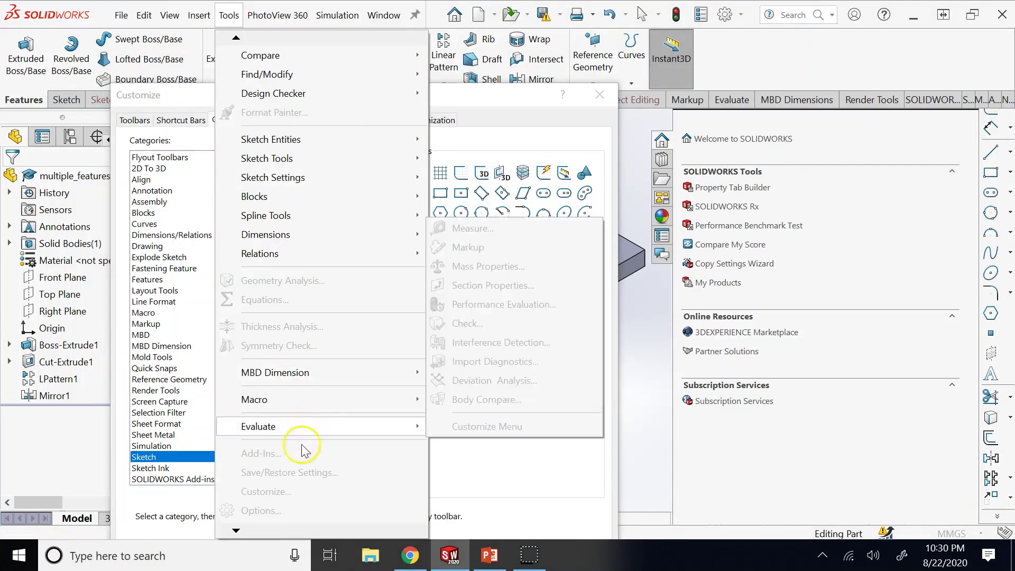
click(449, 95)
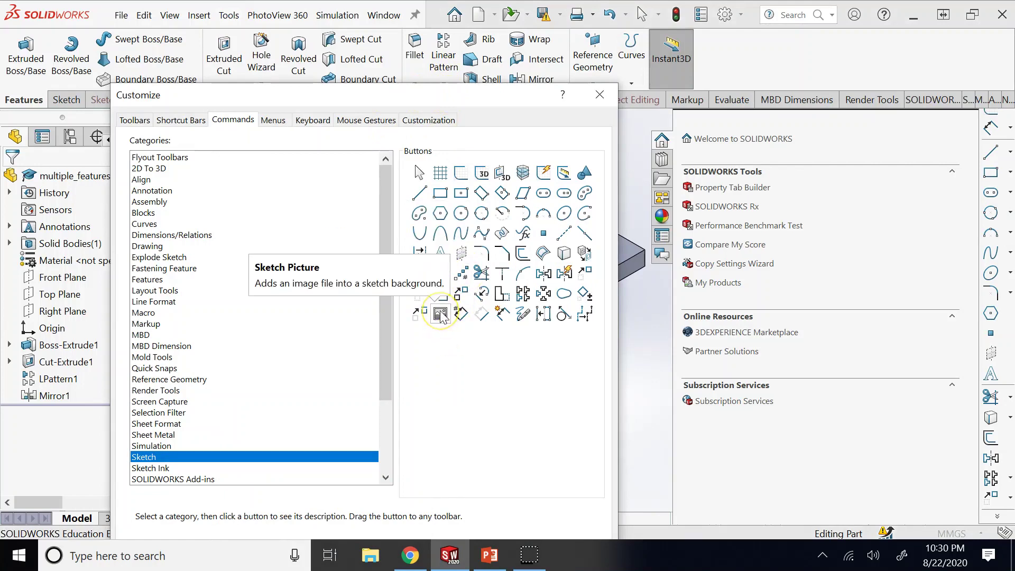
Add the Sketch Picture command to the Sketch toolbar just after Trim Entities and accept the customization.
mouse_move(441, 315)
mouse_down()
mouse_move(870, 364)
mouse_move(999, 341)
mouse_up()
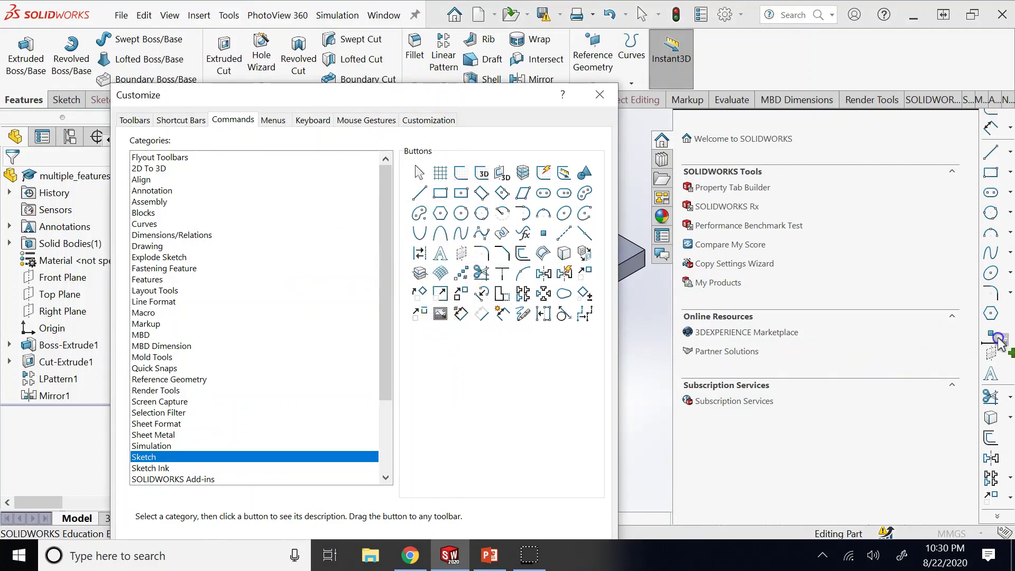
drag(1000, 243, 987, 407)
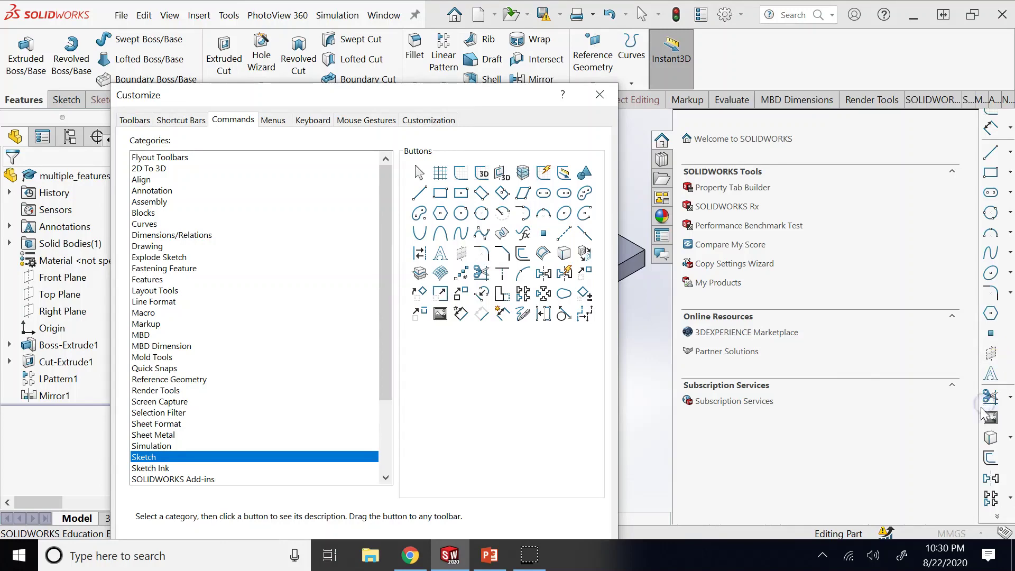
drag(452, 95, 449, 8)
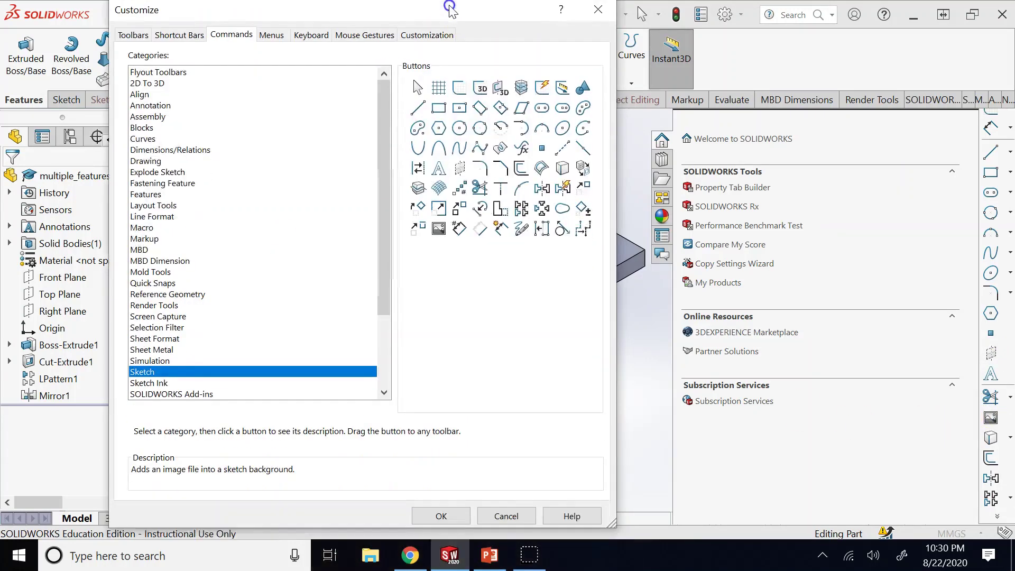
click(442, 516)
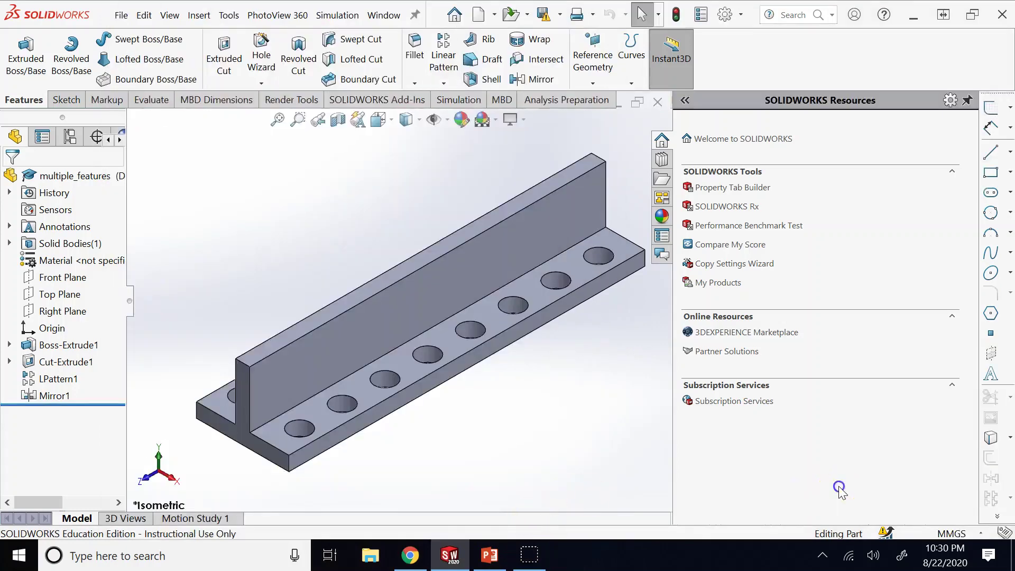
Widen the graphics area and open the Boss-Extrude1 profile sketch for editing in the front view.
drag(672, 442, 822, 442)
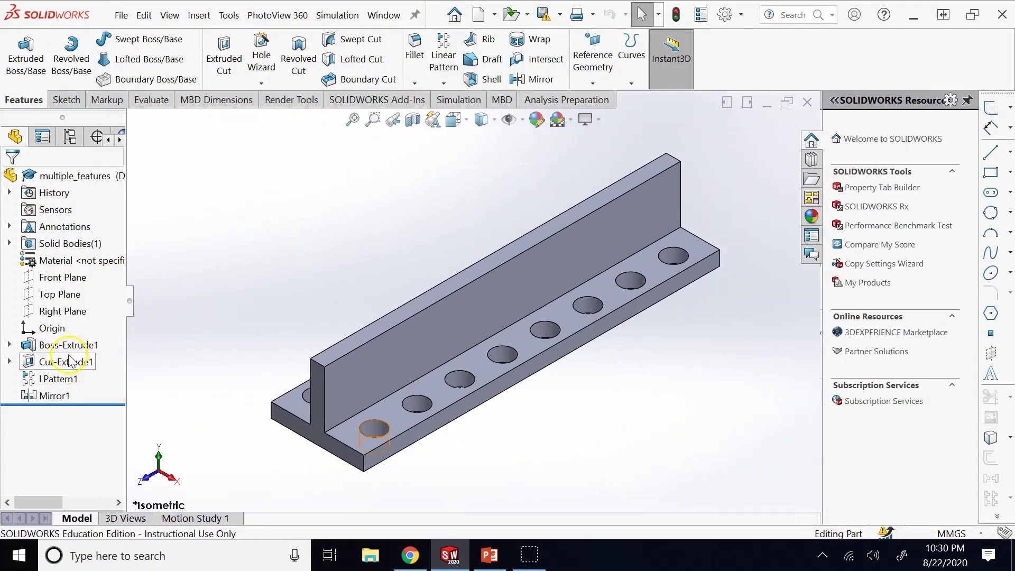
click(10, 345)
click(66, 362)
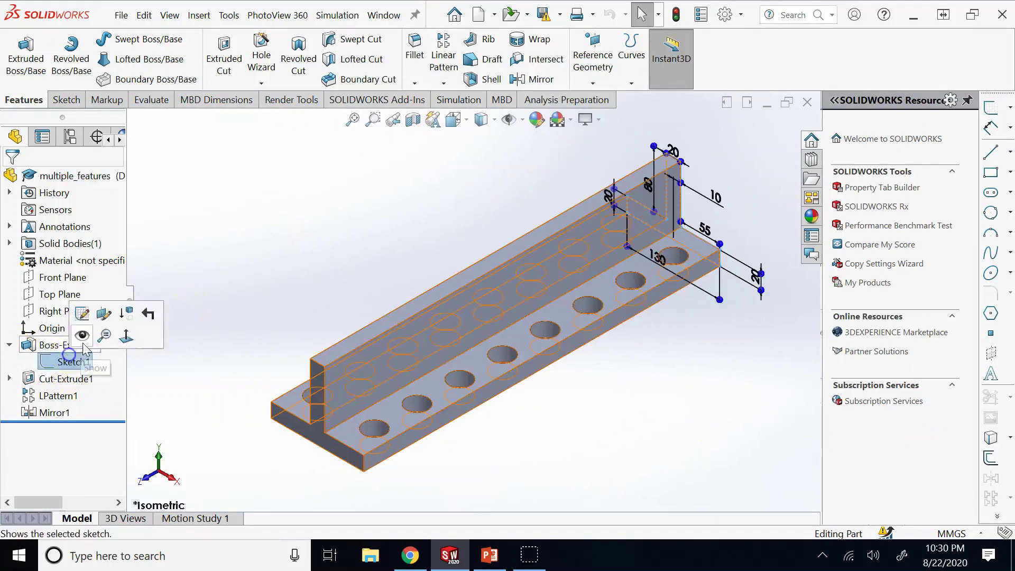
click(102, 316)
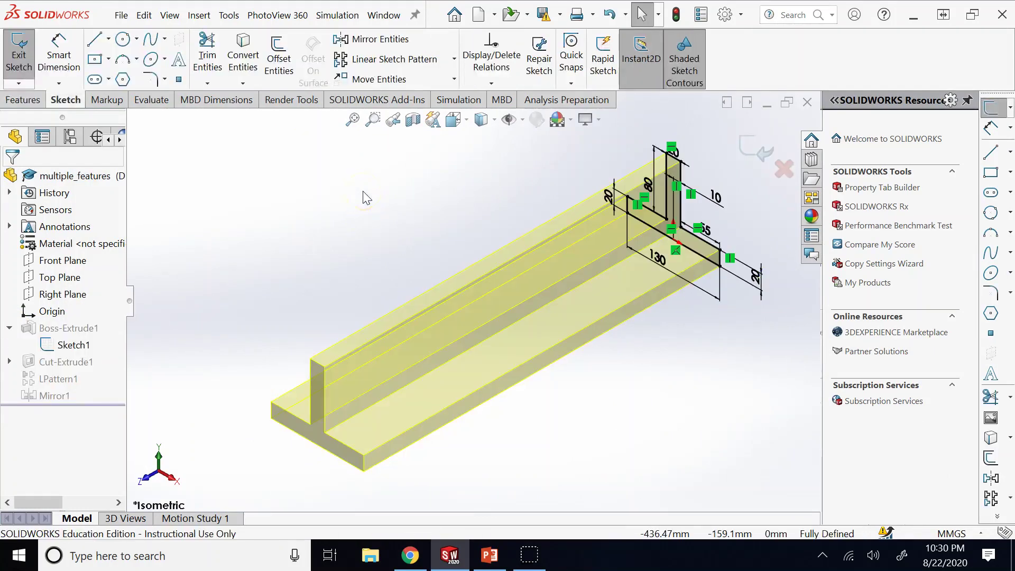
scroll(551, 91, up, 1)
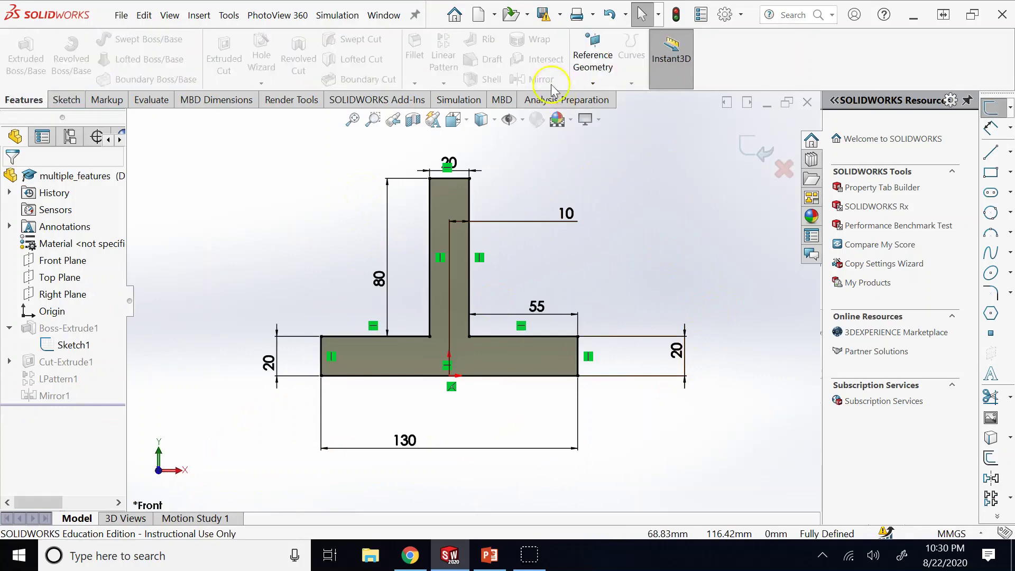
scroll(552, 227, up, 1)
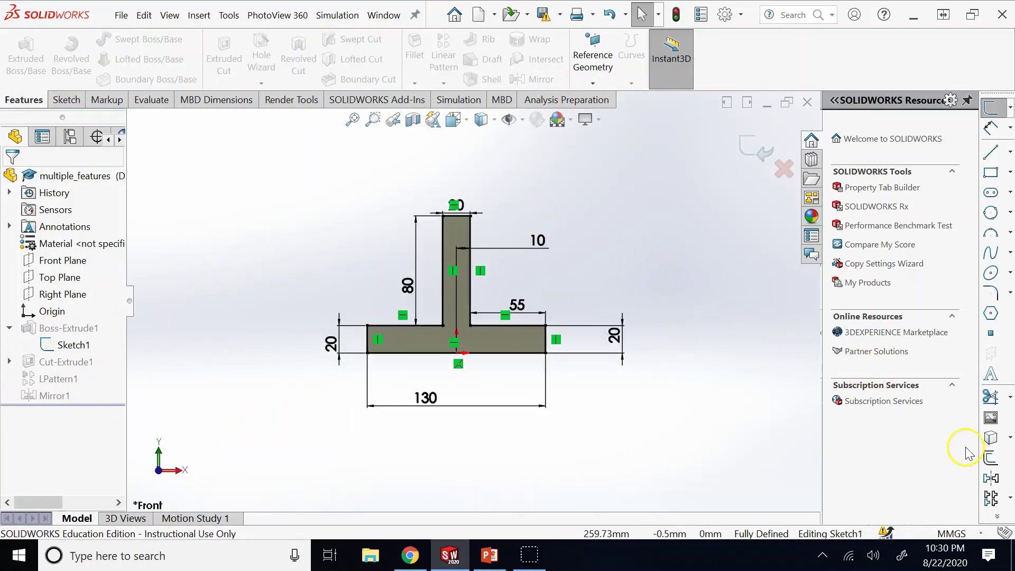
Switch to Chrome, open google.com in a new tab, and search for "t beam" images.
click(410, 555)
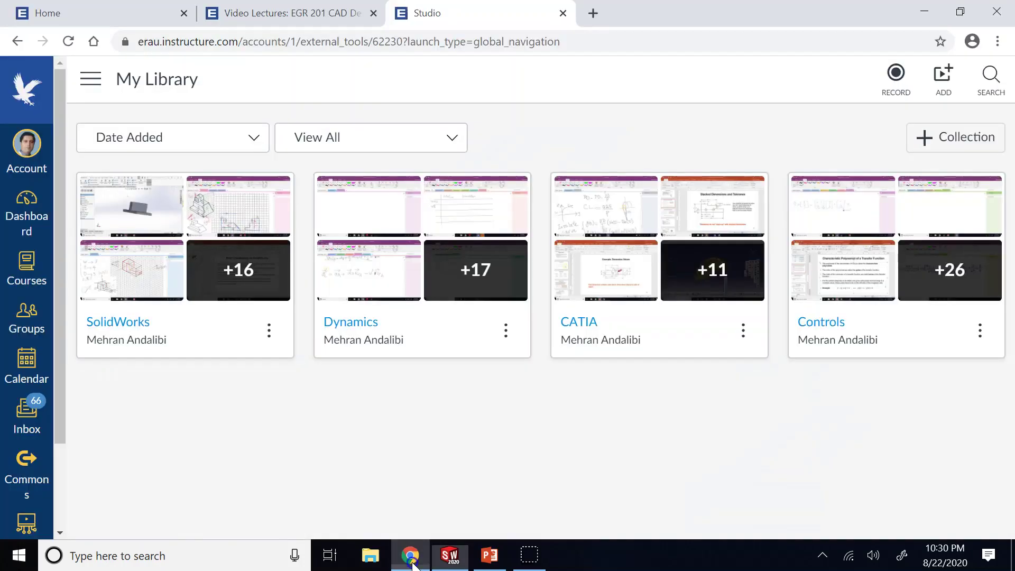
click(588, 10)
text(google.com)
key(Return)
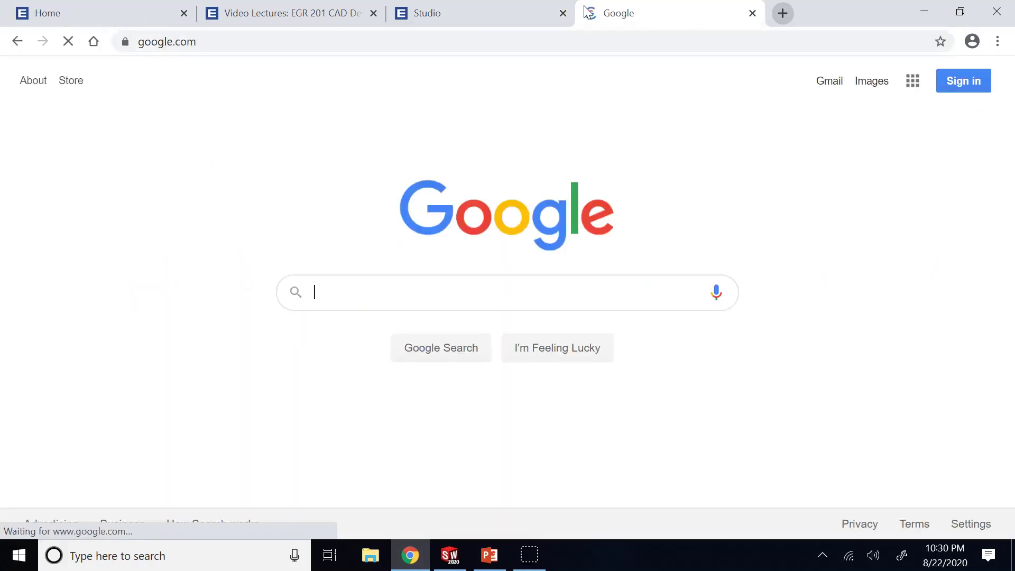
text(t beam)
key(Return)
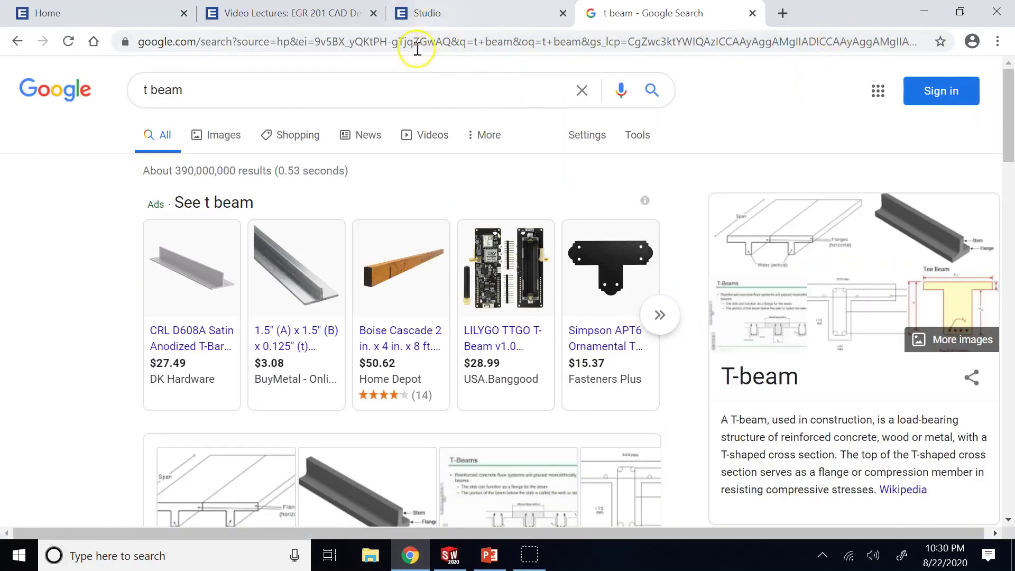
click(242, 135)
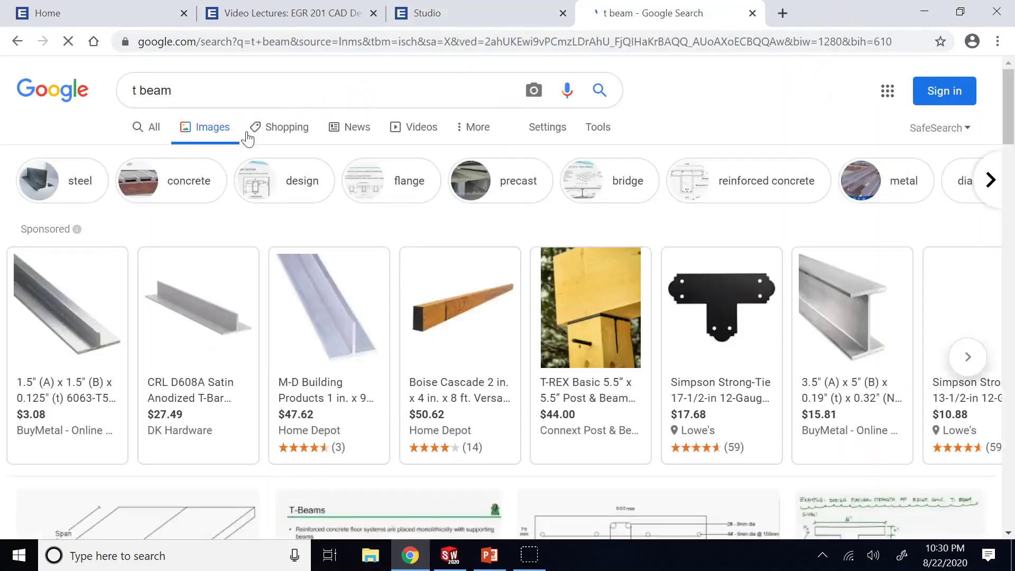
Save the T-beam cross-section diagram labelled bef, hf, bw and h as the PNG image "download" in the Downloads folder.
scroll(517, 328, down, 8)
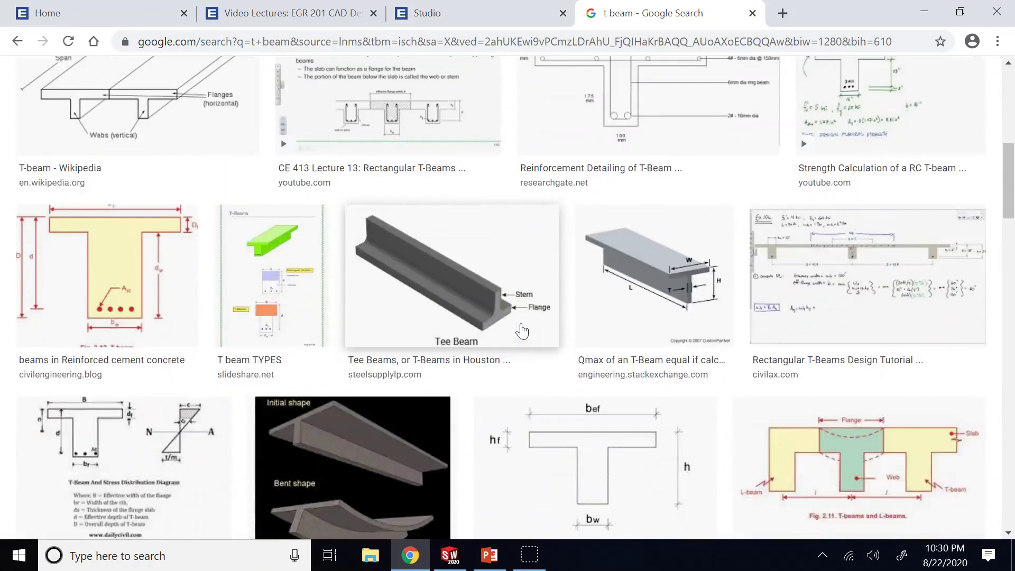
scroll(522, 331, down, 3)
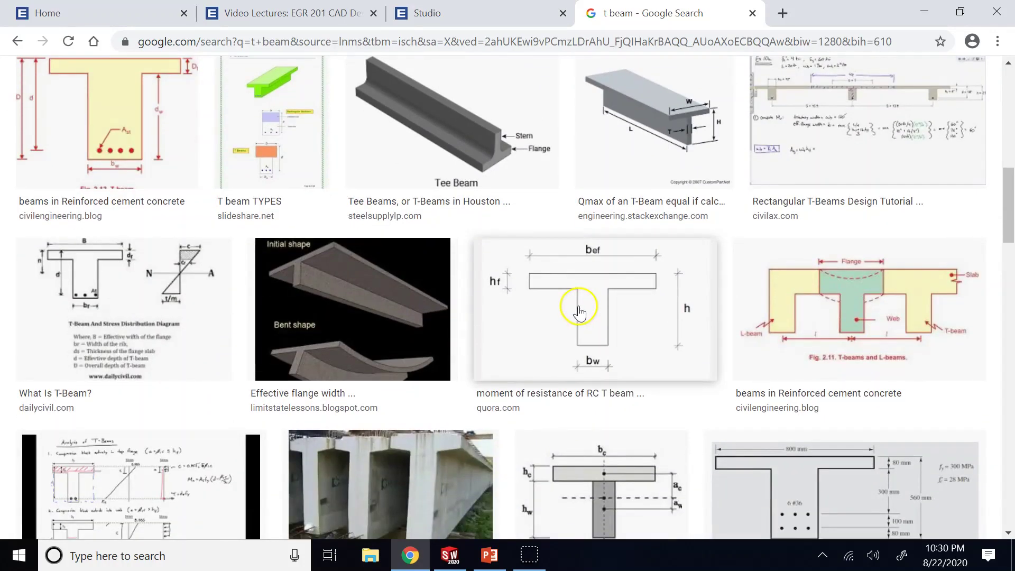
right_click(578, 312)
click(710, 206)
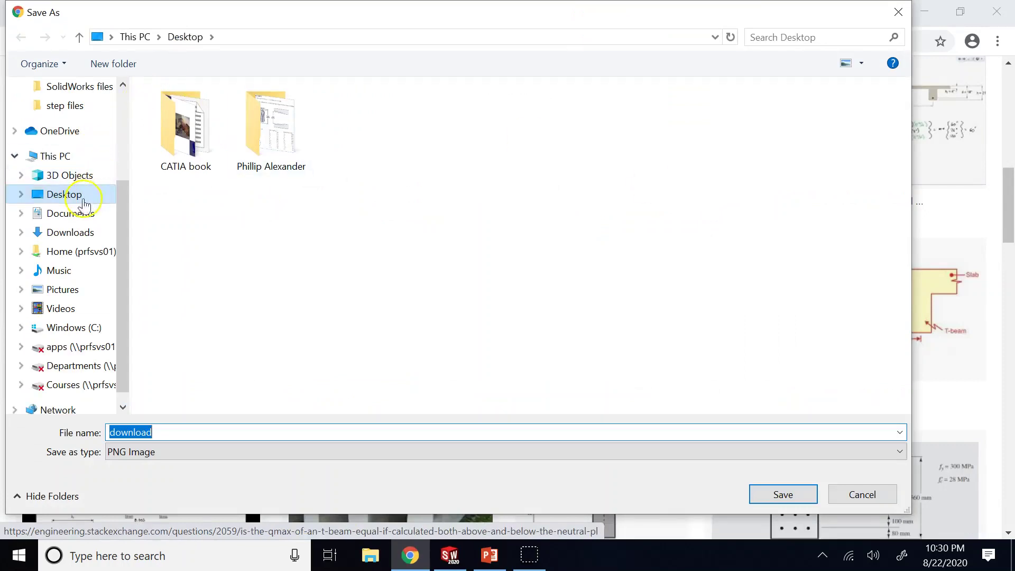
click(74, 232)
click(807, 494)
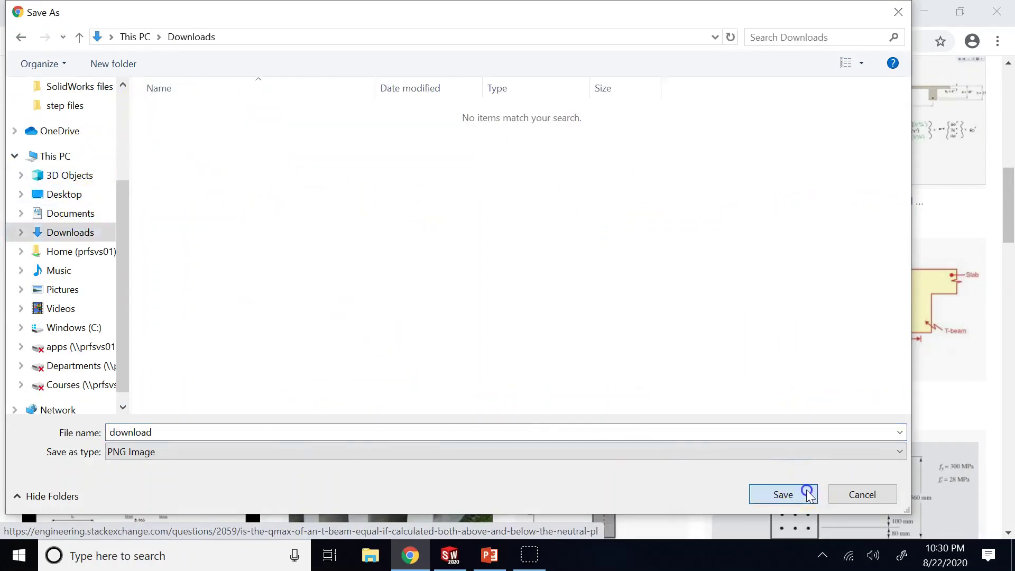
Return to SOLIDWORKS and insert the downloaded T-beam image into the open sketch as a sketch picture.
click(923, 12)
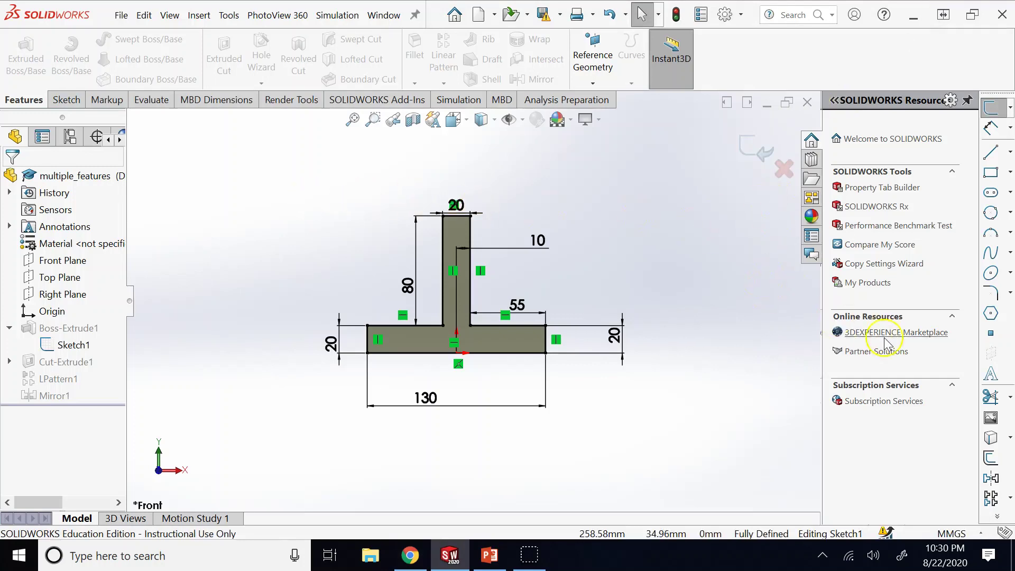
click(991, 418)
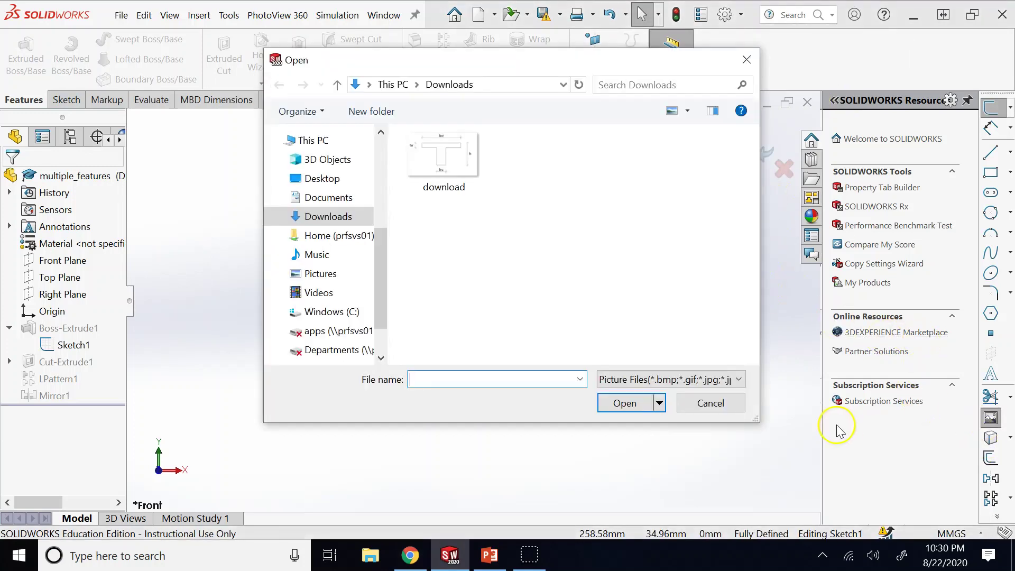
click(461, 187)
click(627, 403)
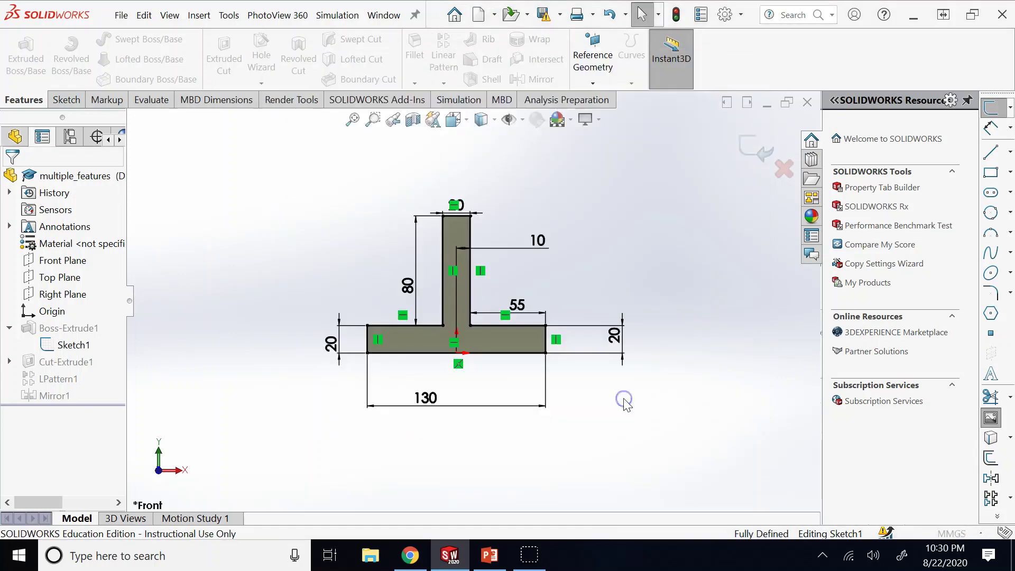
scroll(607, 372, up, 3)
scroll(548, 356, down, 3)
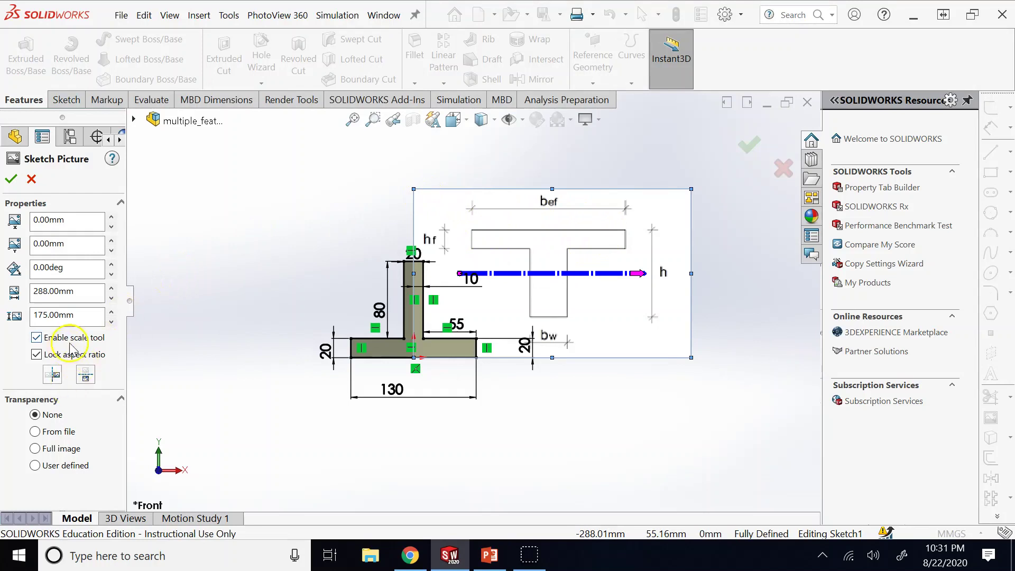
Rotate the sketch picture by 180 degrees.
click(88, 270)
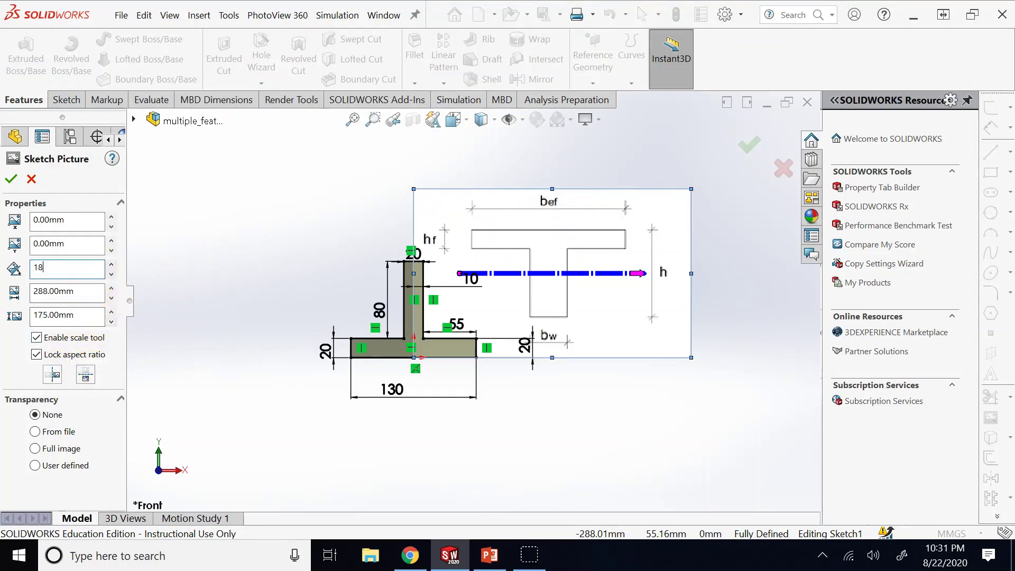
text(180)
key(Return)
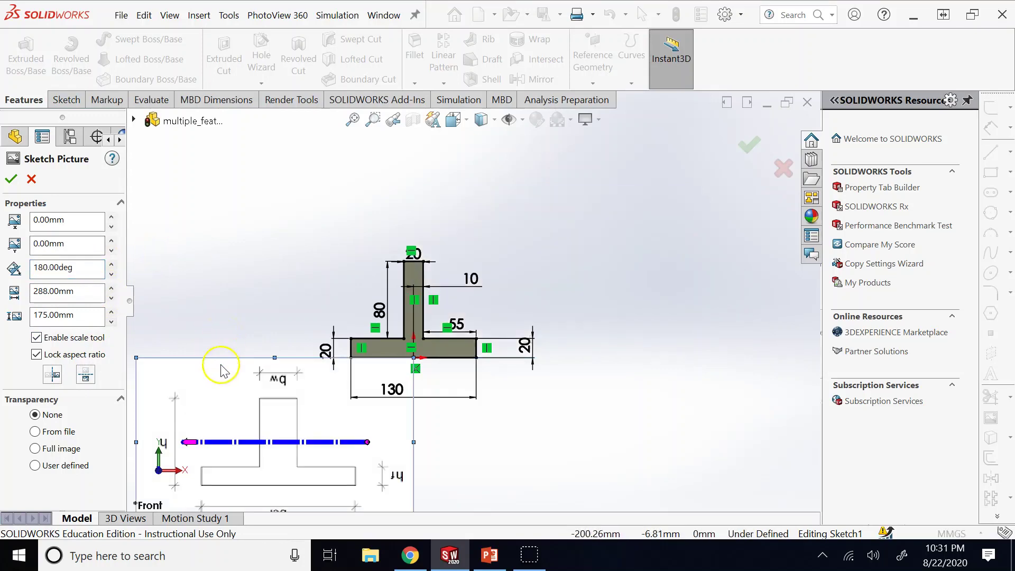
scroll(374, 417, down, 2)
scroll(374, 416, up, 5)
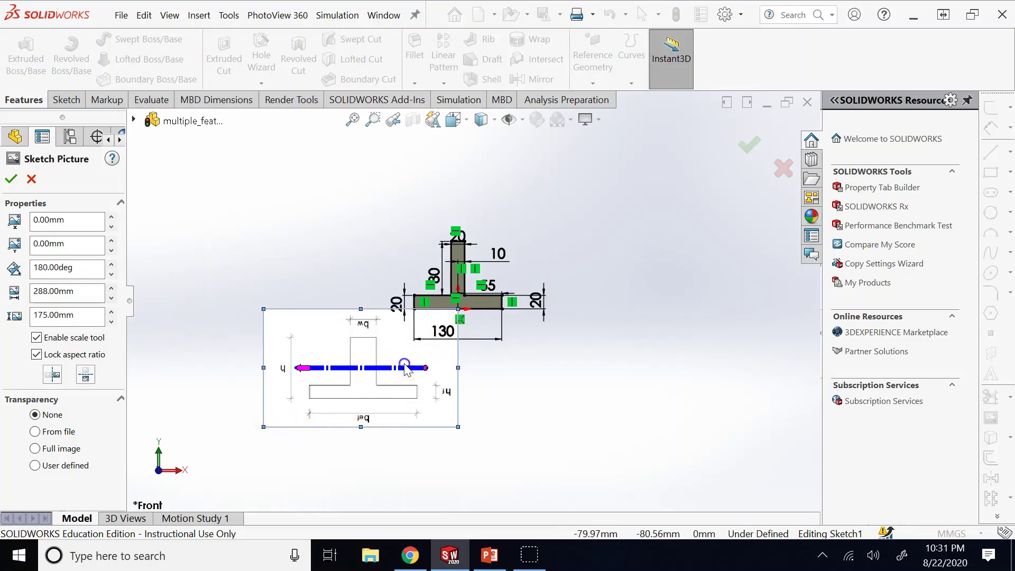
Move the sketch picture to about X 334 mm, Y -33 mm, clear of the existing profile, and accept its placement.
mouse_move(406, 368)
mouse_down()
mouse_move(510, 278)
mouse_move(498, 284)
mouse_move(565, 349)
mouse_move(632, 390)
mouse_up()
click(609, 261)
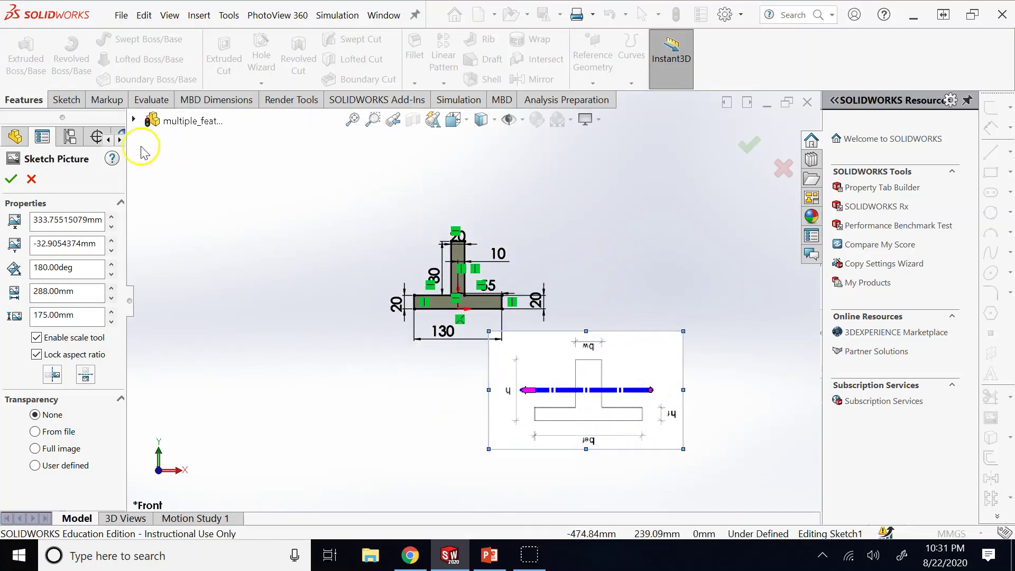
click(11, 179)
Trace the T-beam outline over the sketch picture as a closed chain of lines, with the flange about 19 mm thick.
scroll(629, 452, down, 5)
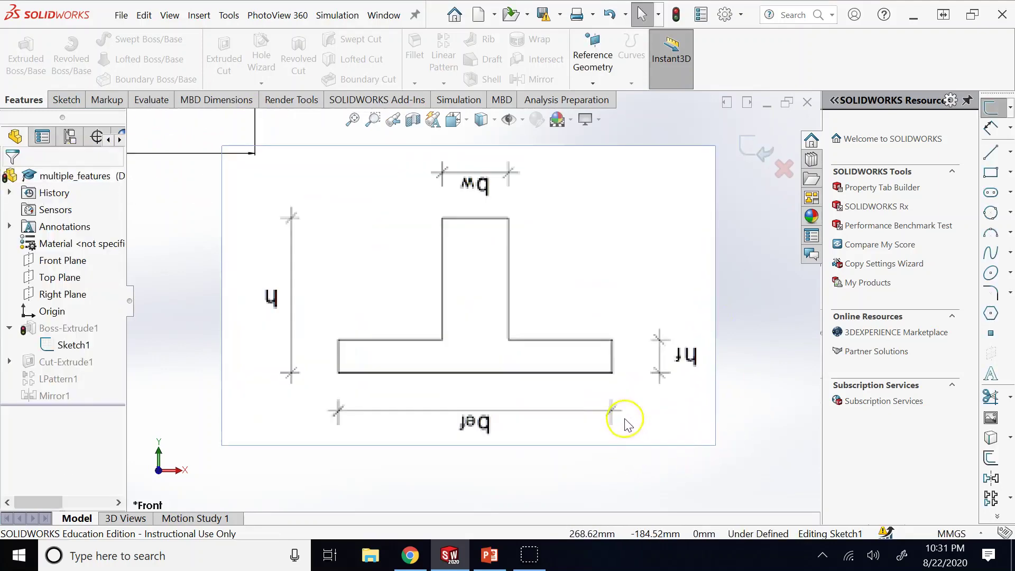
click(152, 13)
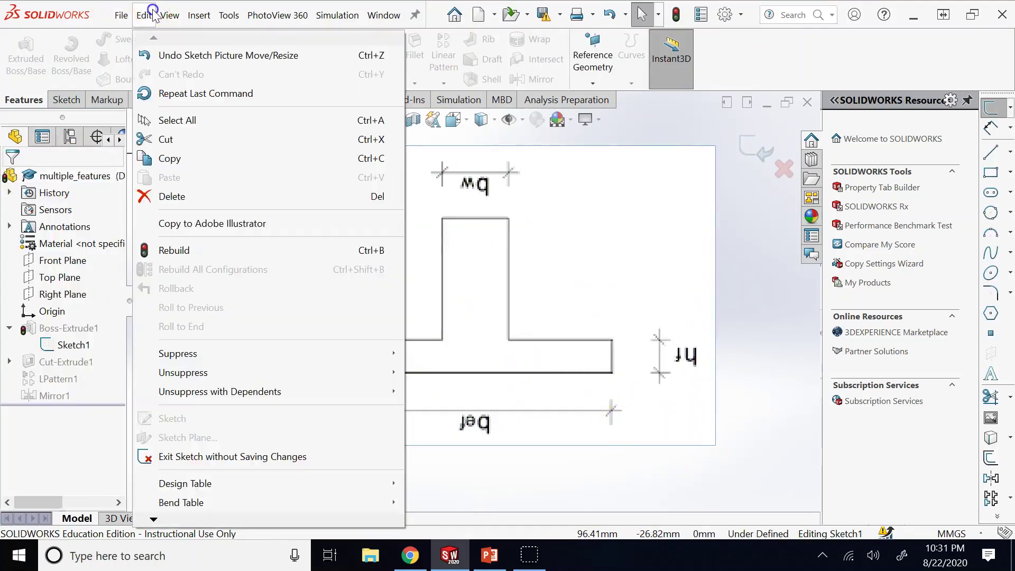
click(66, 99)
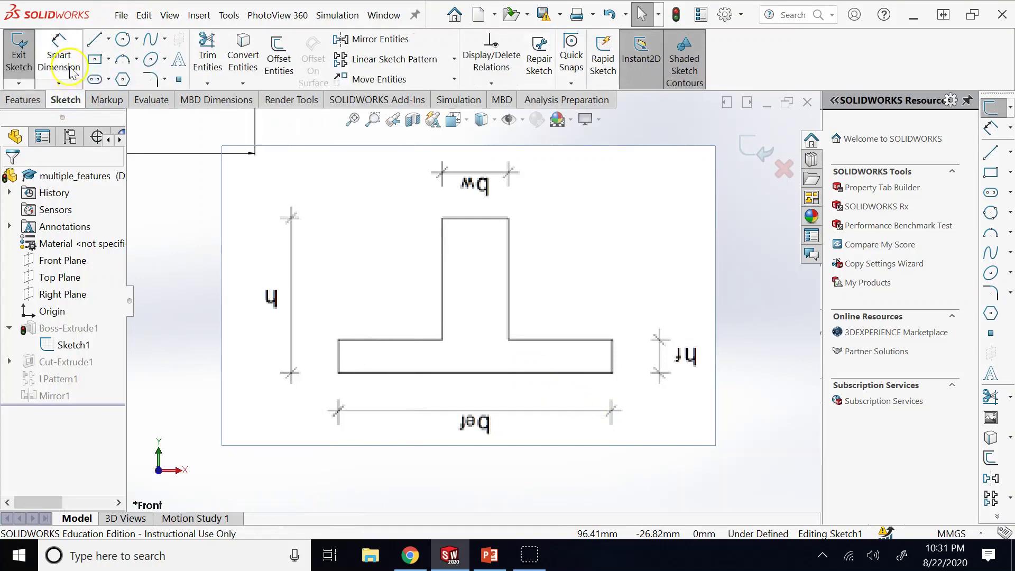
click(96, 39)
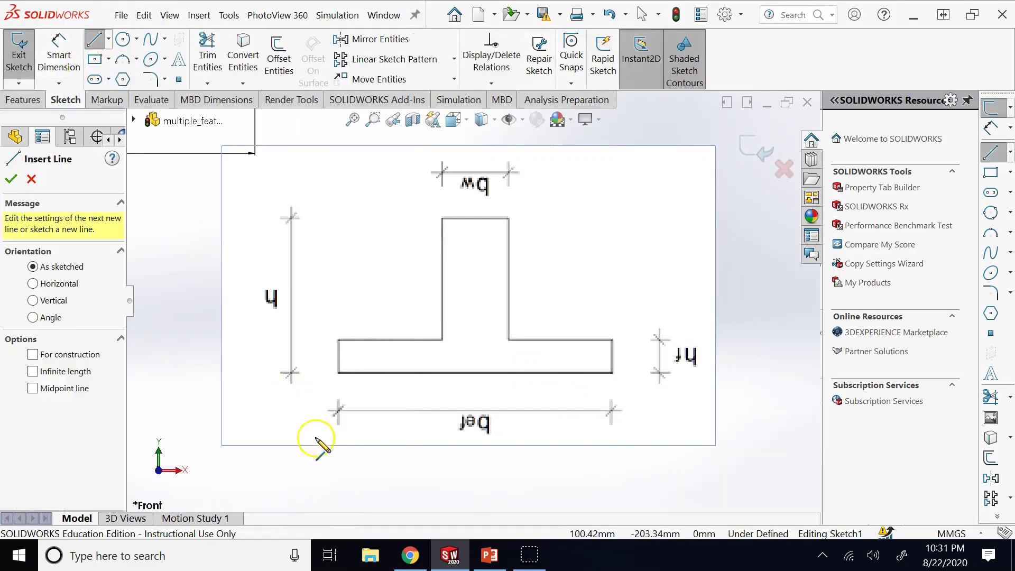
click(338, 371)
click(338, 340)
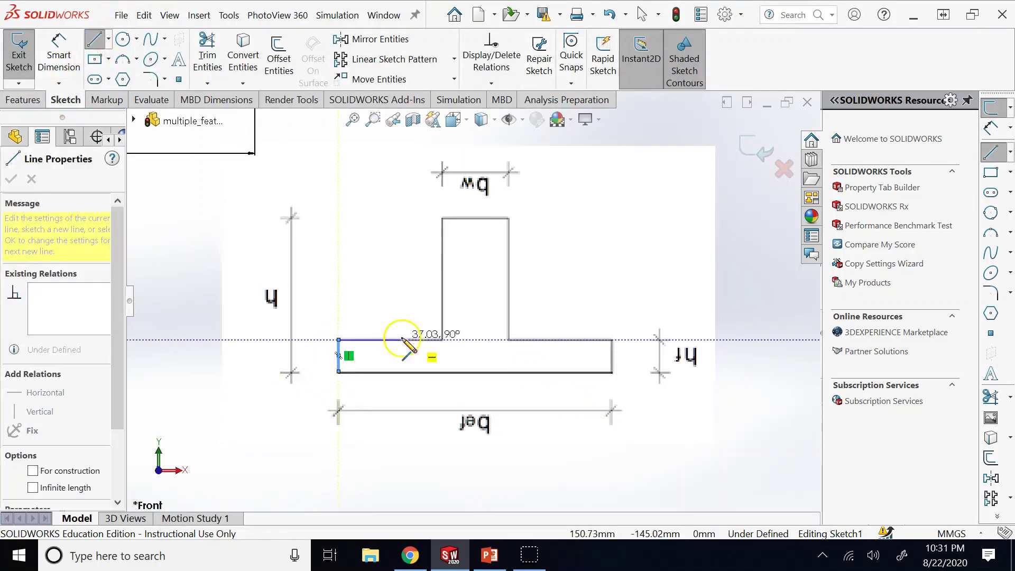
click(442, 340)
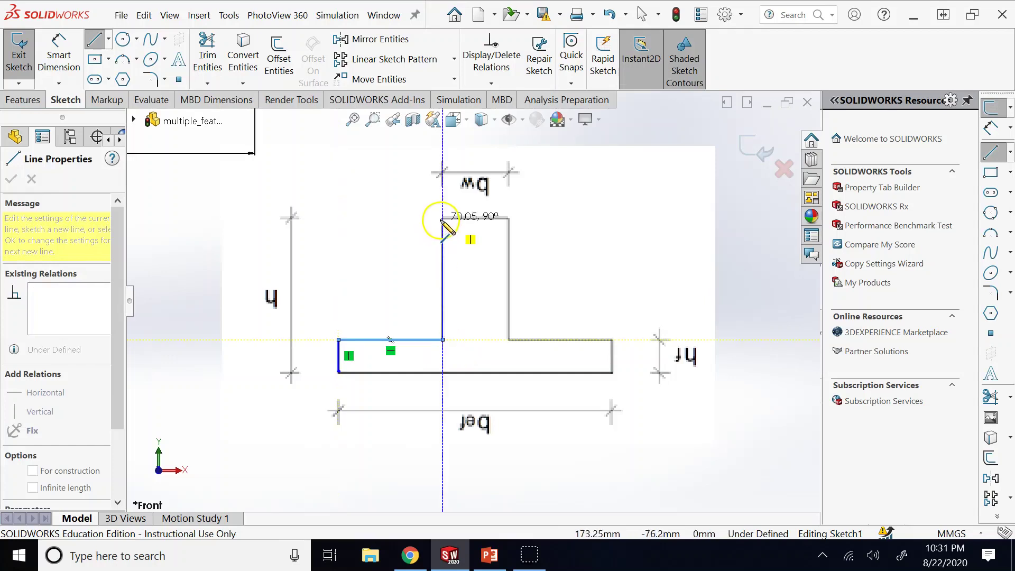
click(442, 217)
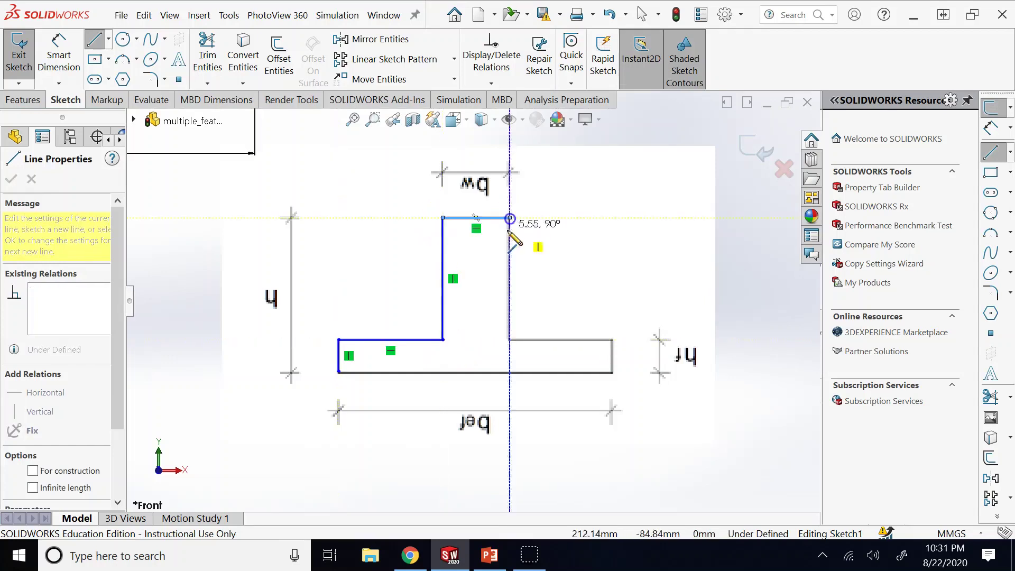
click(510, 218)
click(510, 340)
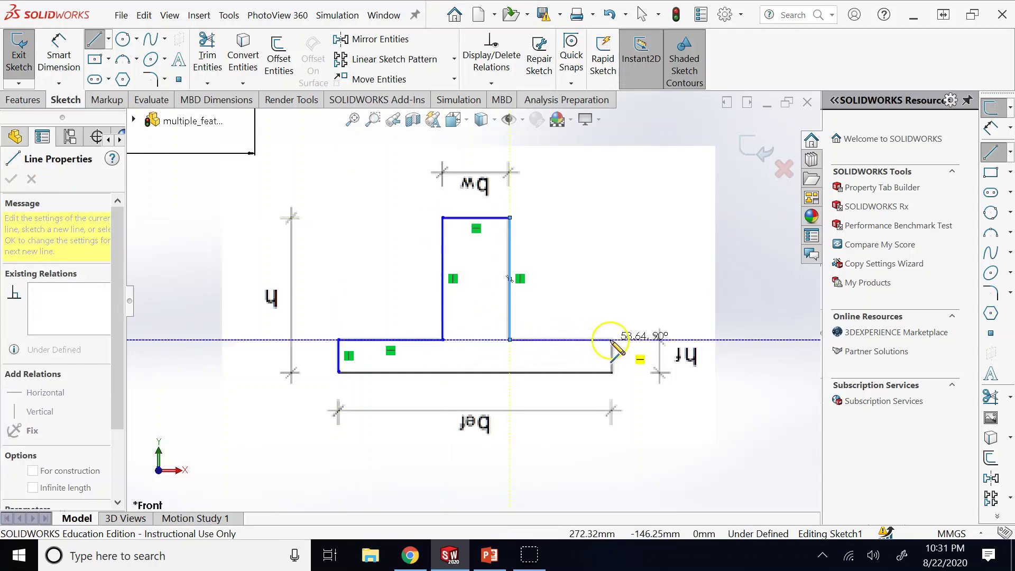
click(612, 340)
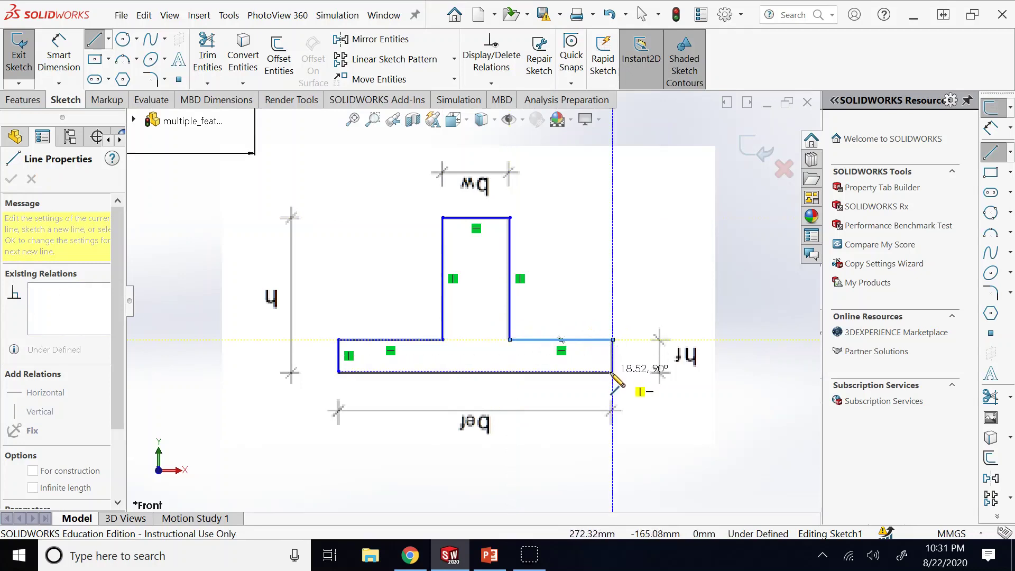
click(613, 372)
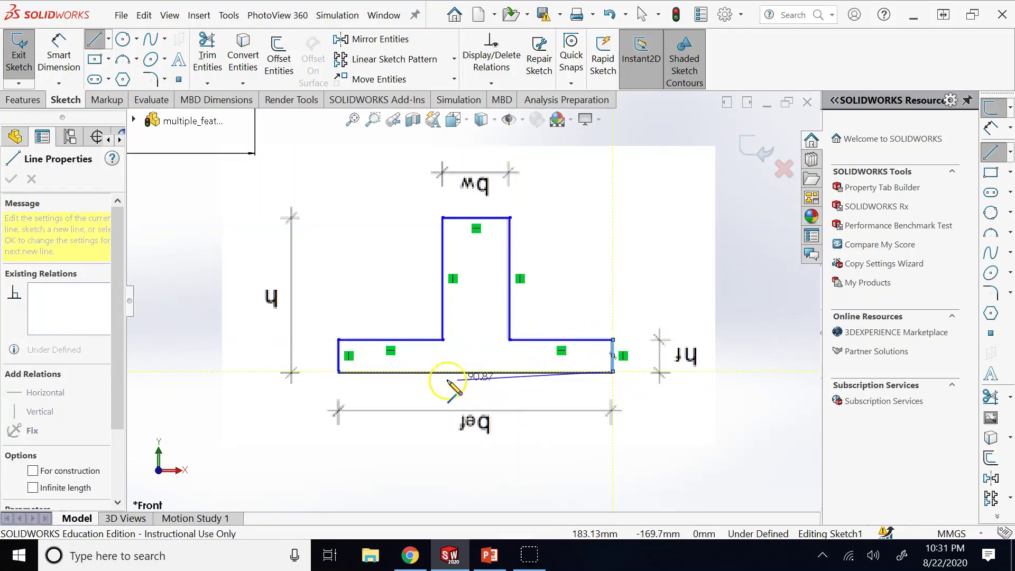
click(339, 372)
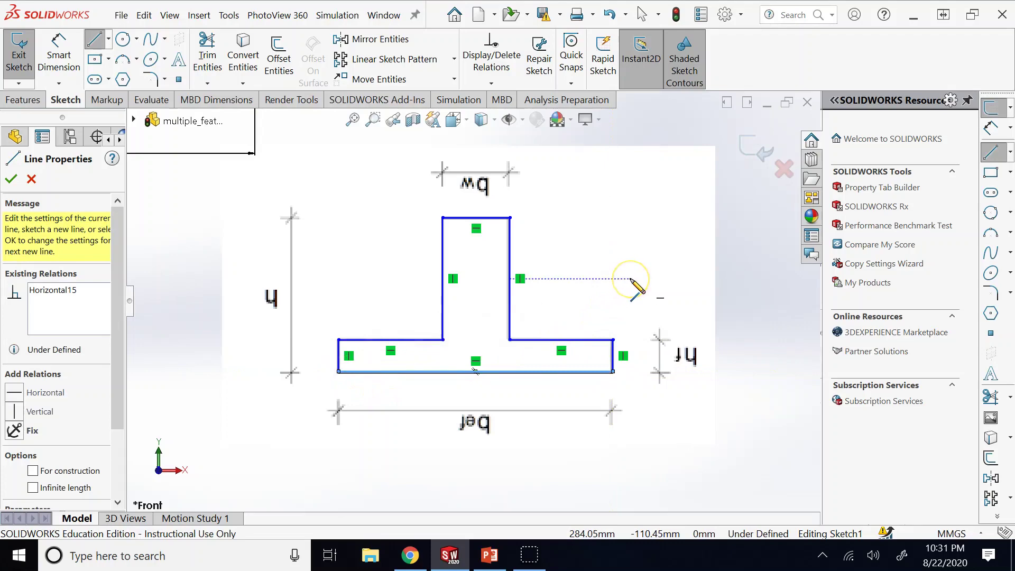
key(z)
key(Escape)
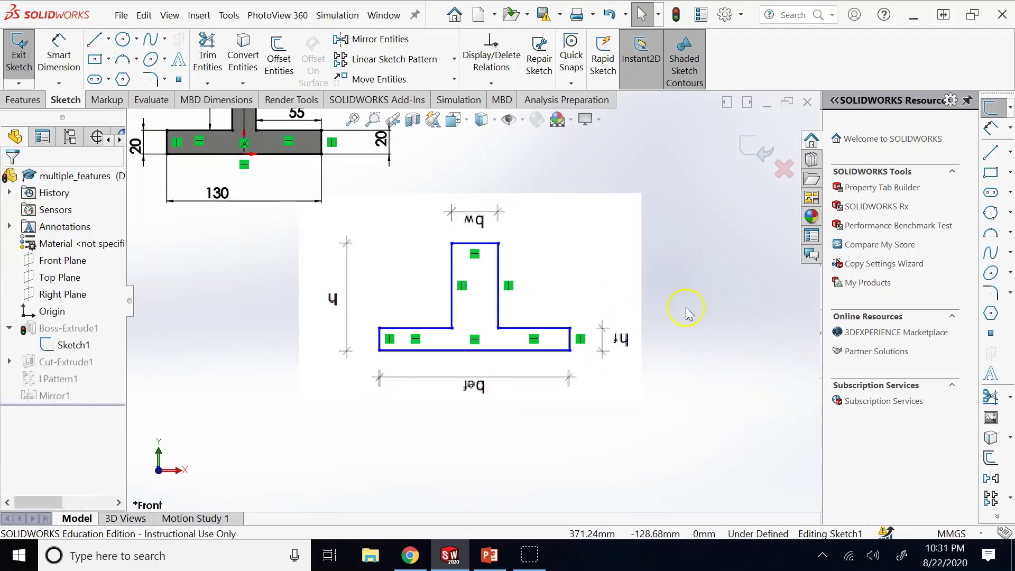
Delete the T-beam sketch picture behind the traced profile.
click(611, 250)
key(Delete)
click(606, 192)
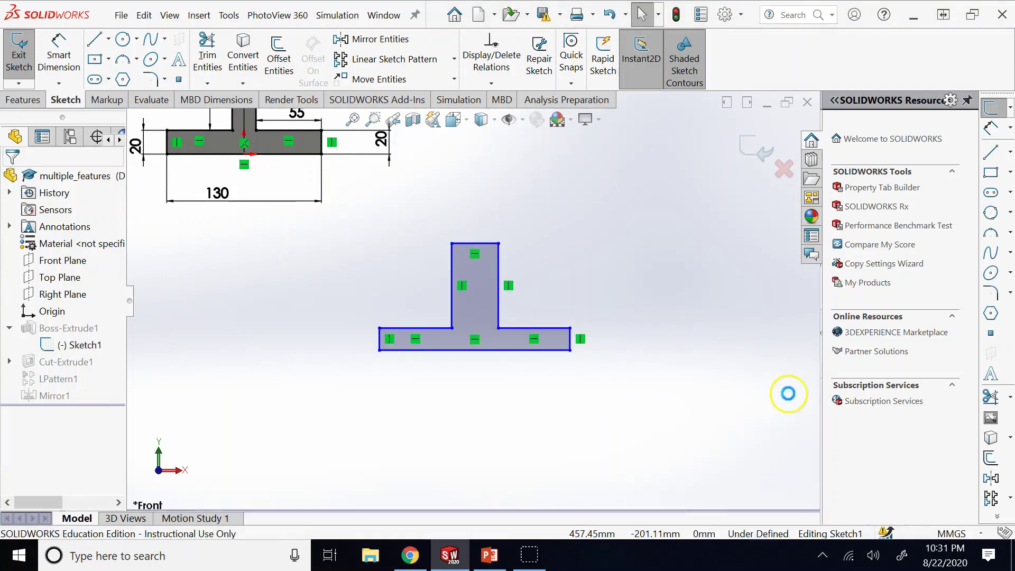
Delete the original dimensioned T profile at the origin, including all its associated dimensions.
scroll(605, 353, up, 4)
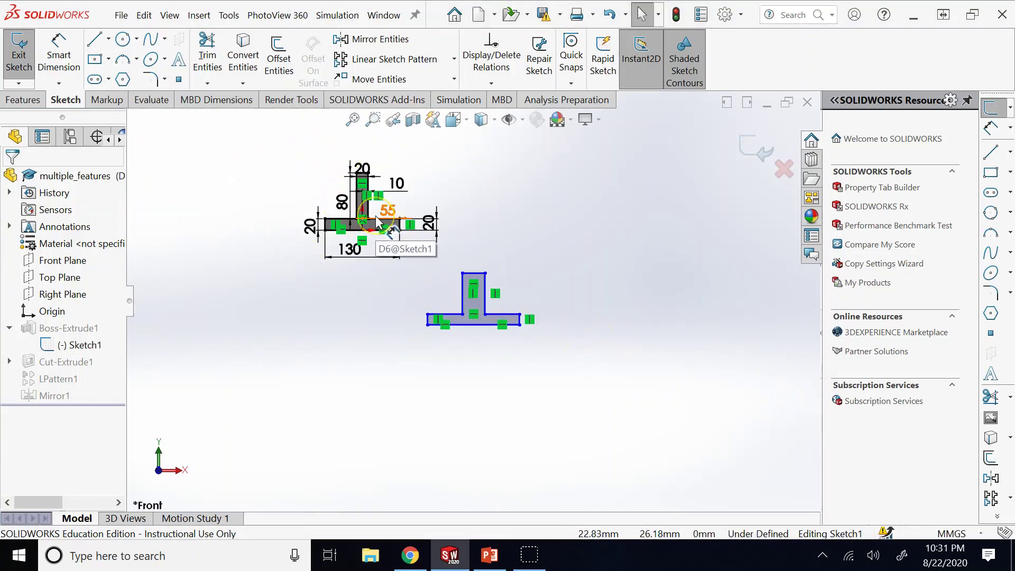
drag(256, 139, 418, 247)
key(Delete)
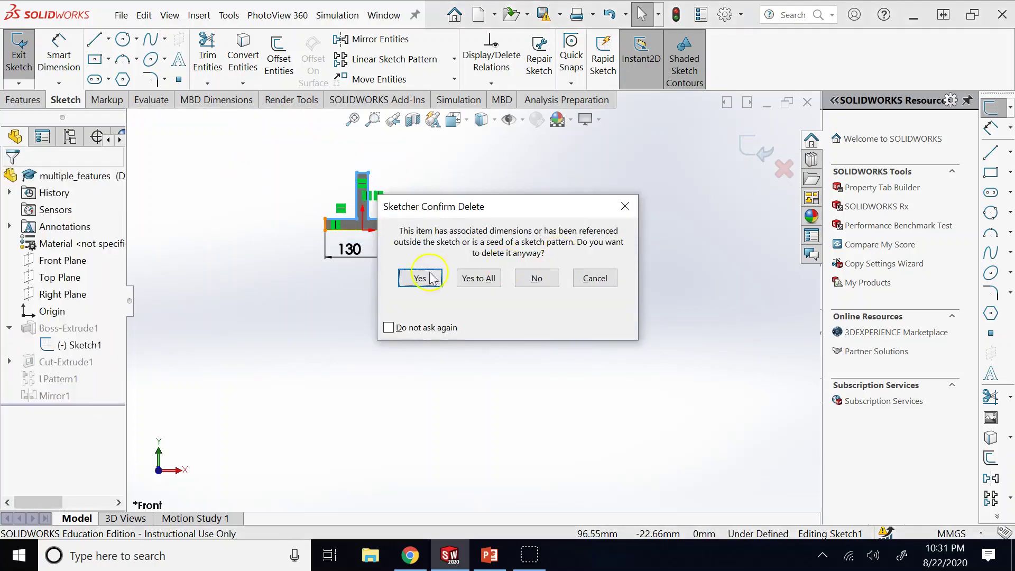
click(478, 279)
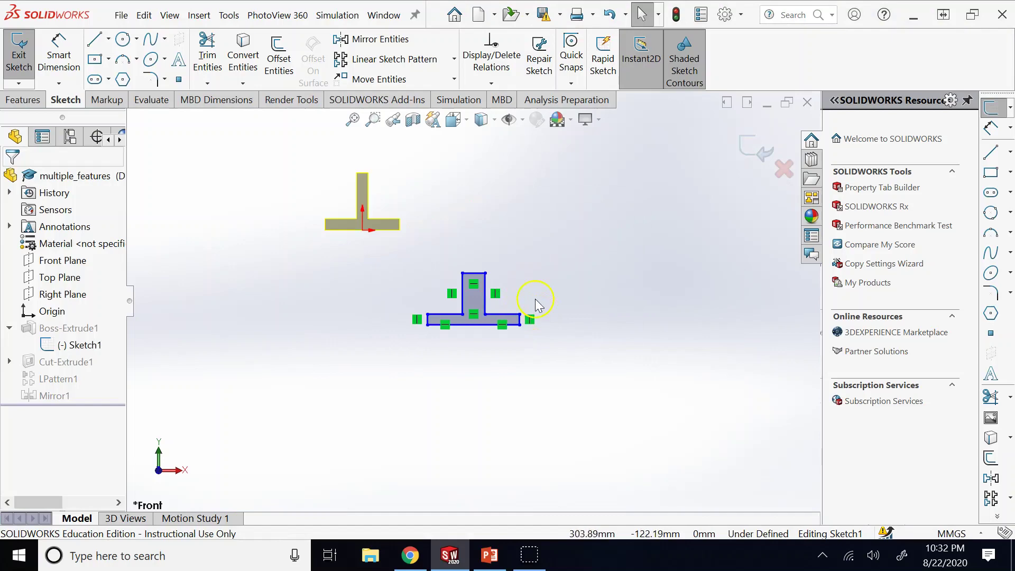
Exit the sketch to rebuild the part from the traced profile and close the What's Wrong report.
click(751, 148)
click(519, 288)
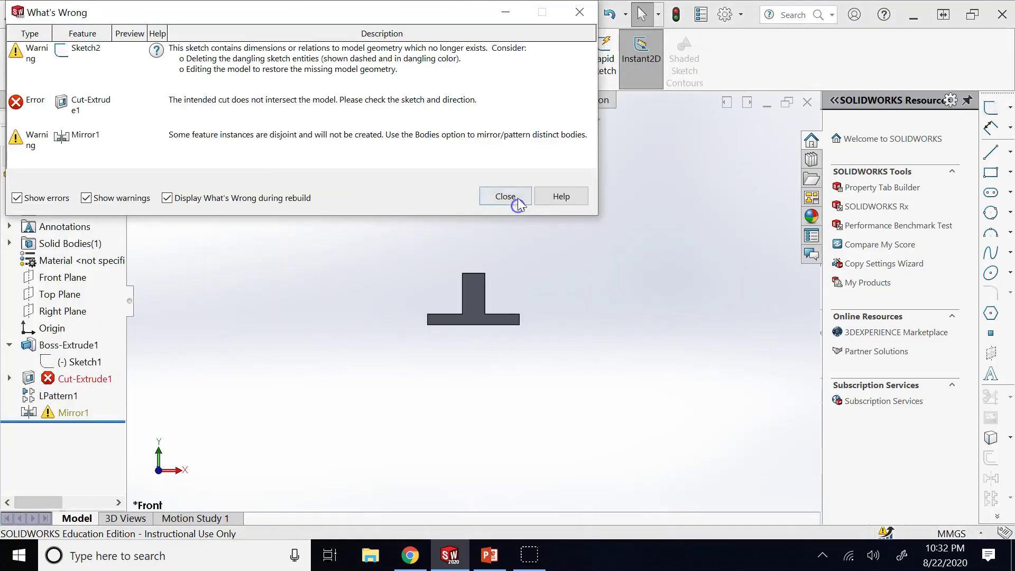
click(518, 198)
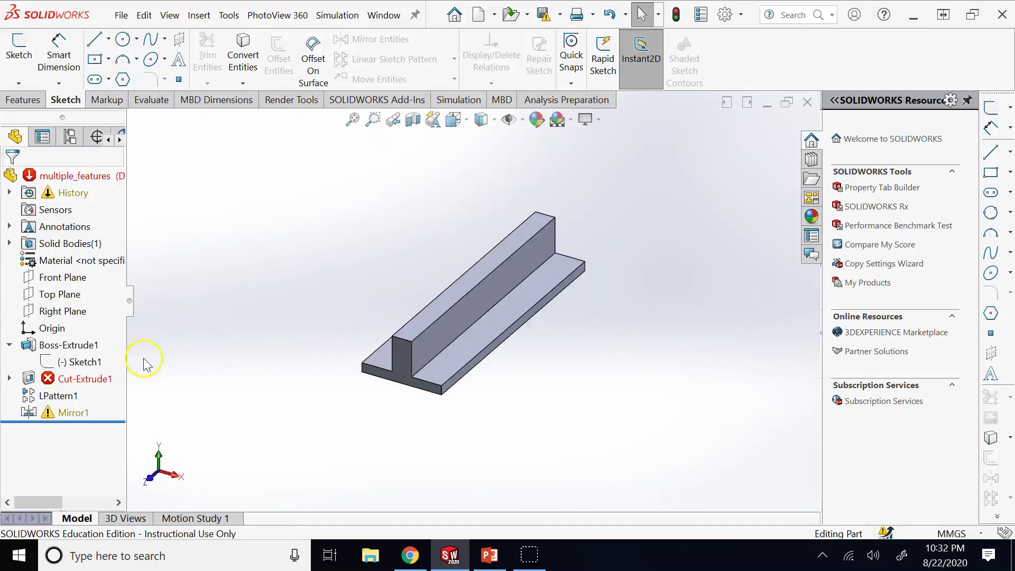
Delete the Cut-Extrude1 feature together with its dependent LPattern1 and Mirror1 features.
right_click(77, 380)
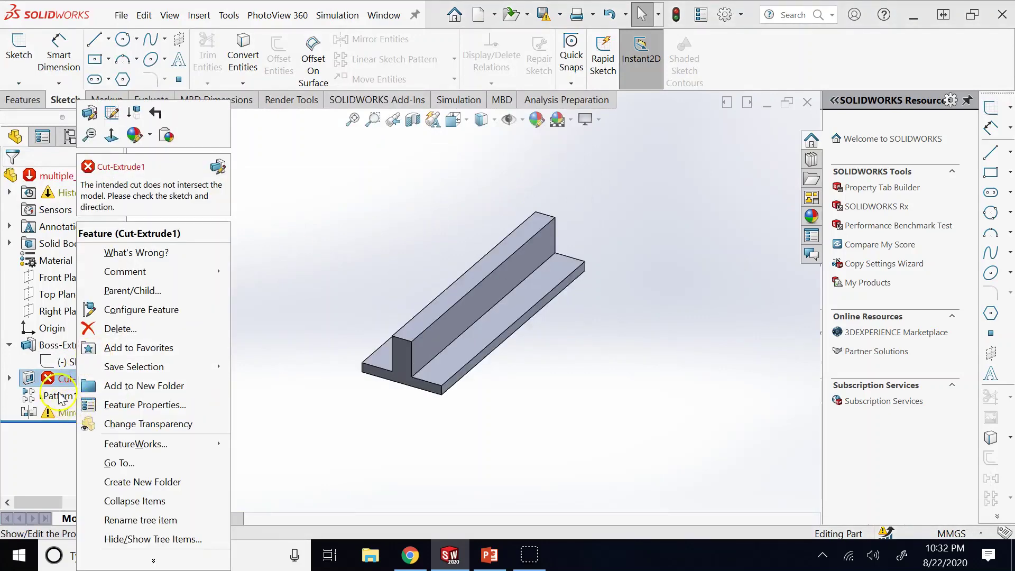
shift+click(73, 414)
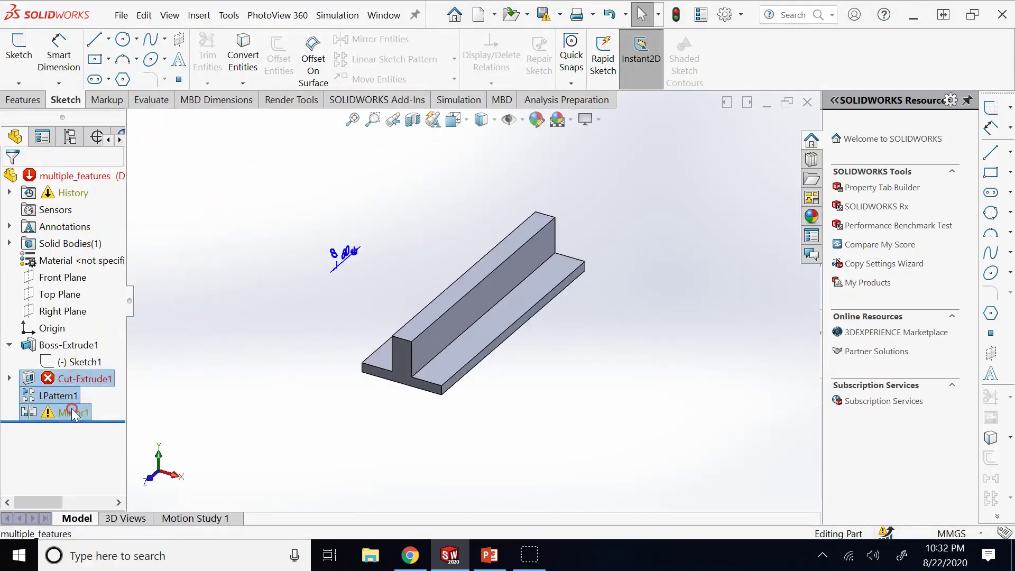
right_click(73, 413)
click(126, 329)
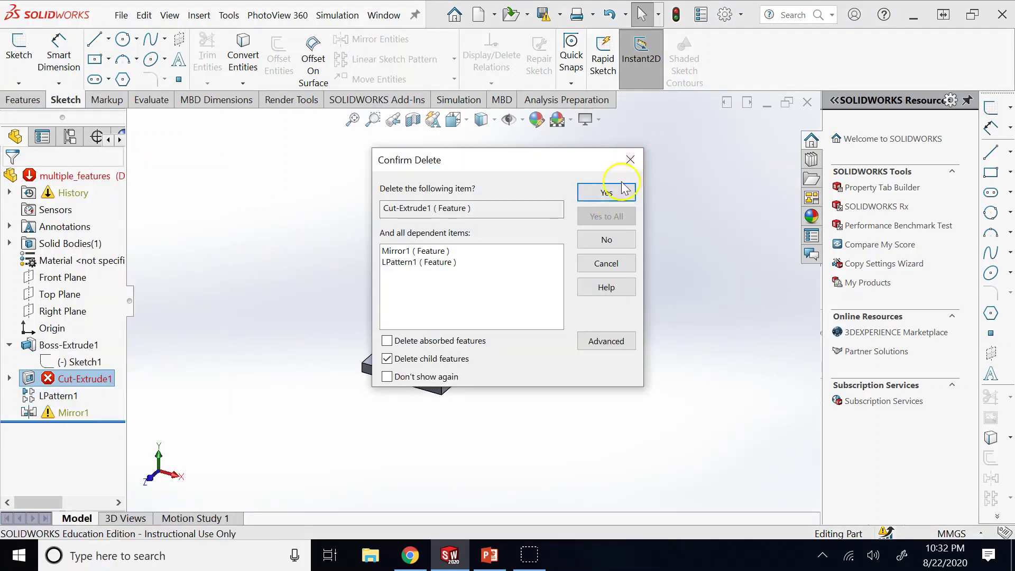
click(603, 192)
click(505, 126)
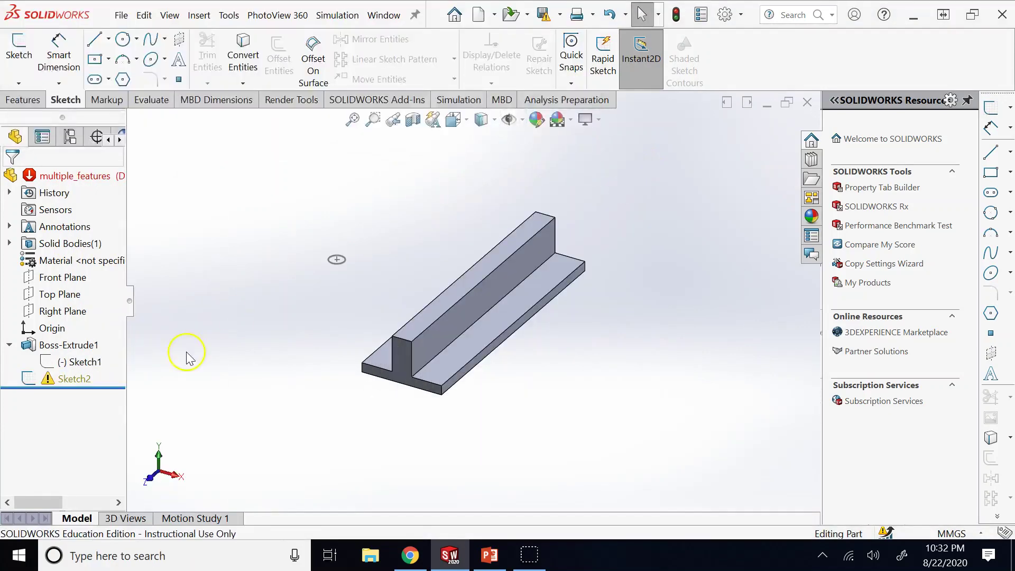
Delete the leftover Sketch2 from the feature tree.
right_click(55, 386)
right_click(71, 378)
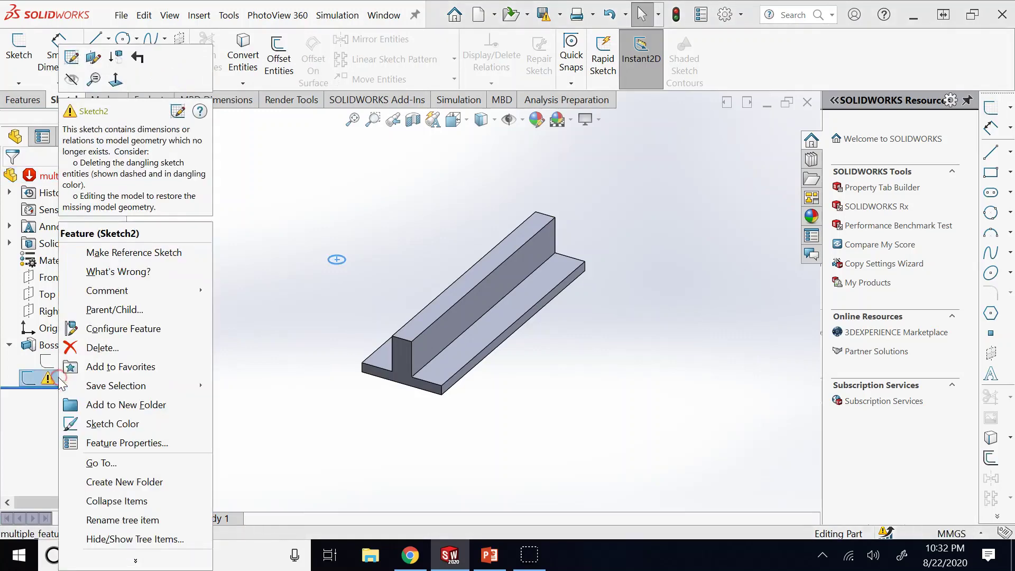
click(87, 347)
click(597, 204)
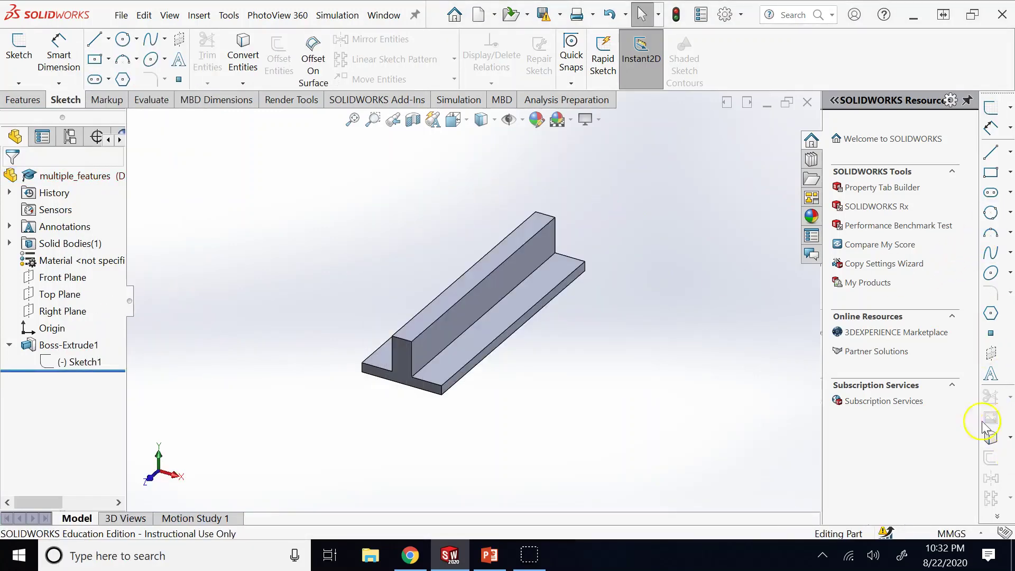
Switch to PowerPoint to view the SolidWorks Add-Ins slide, and return to SOLIDWORKS.
click(496, 551)
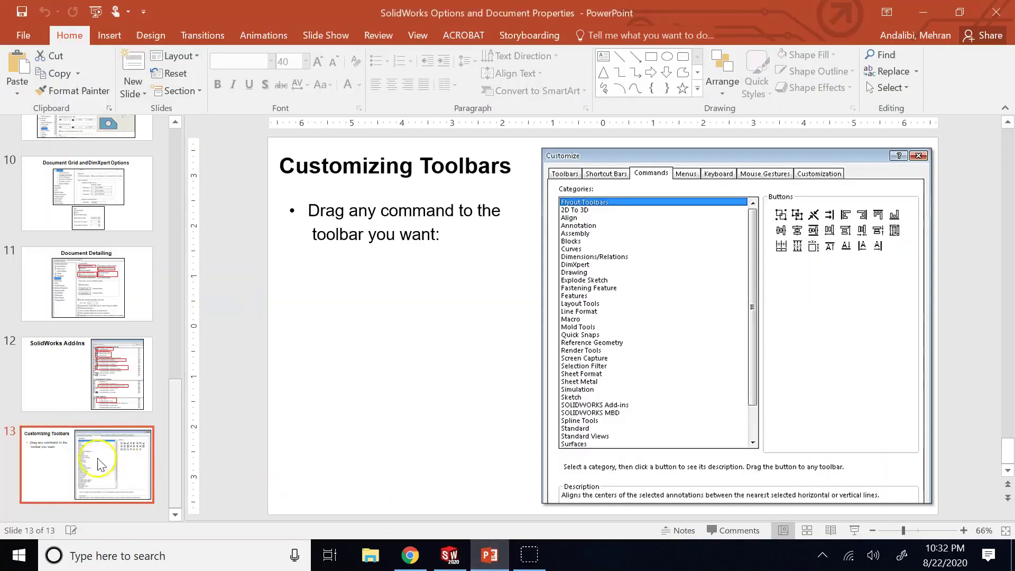
click(90, 382)
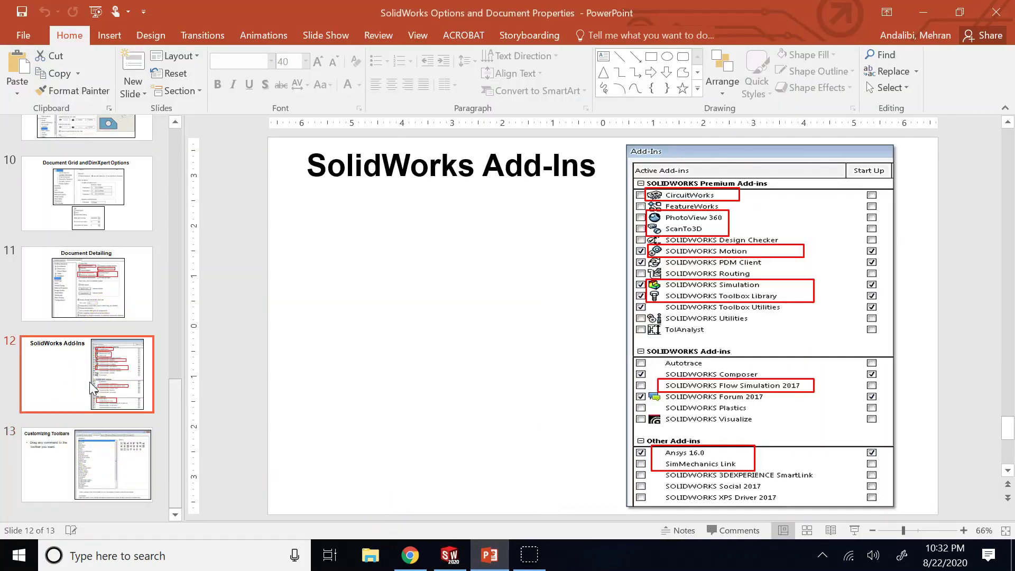
click(449, 554)
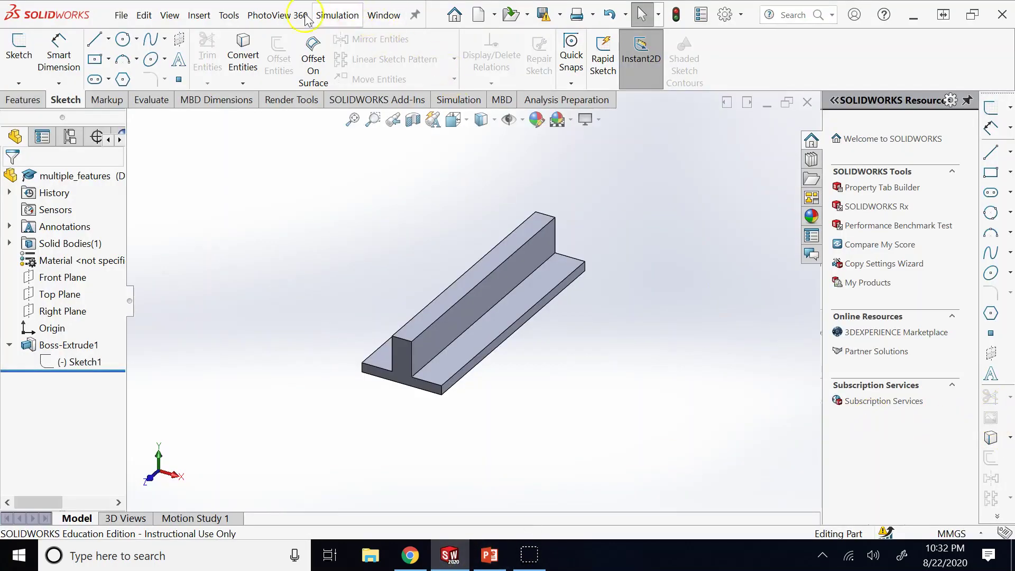
Customize the interface by removing the Sketch Picture command from the sketch toolbar, and close the customization dialog.
click(229, 15)
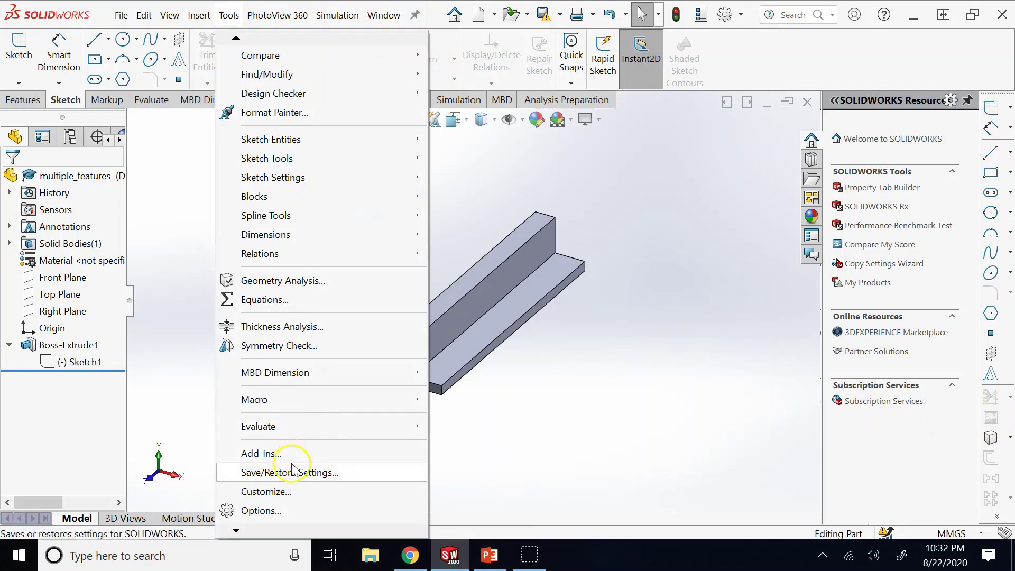
click(266, 491)
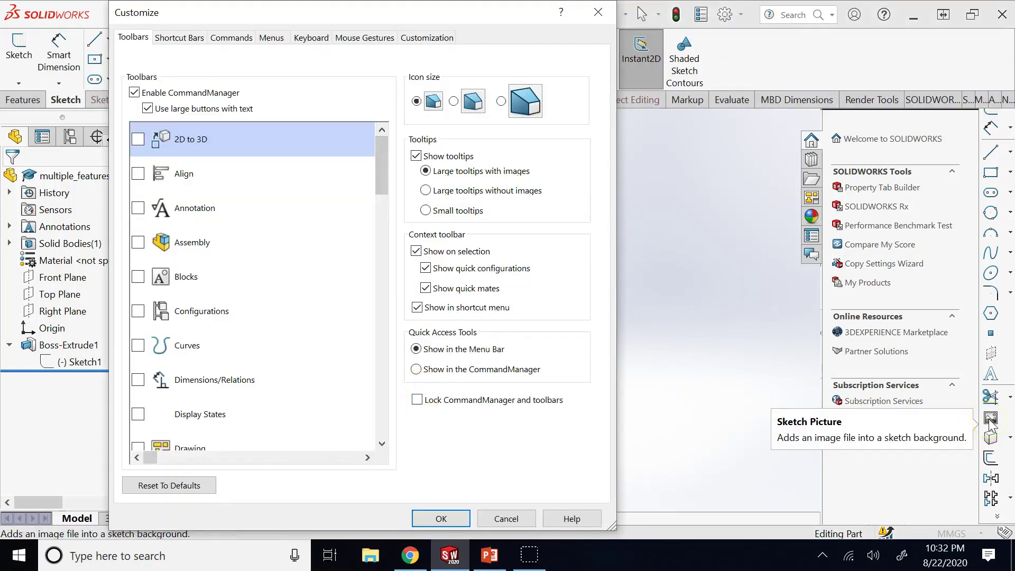
mouse_move(991, 422)
mouse_down()
mouse_move(918, 406)
mouse_move(686, 263)
mouse_up()
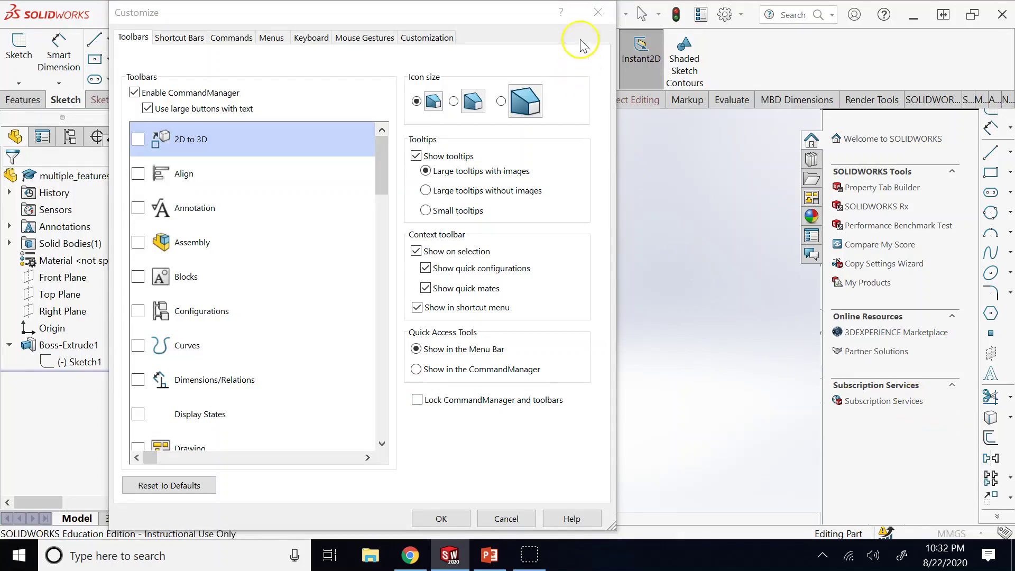
click(598, 11)
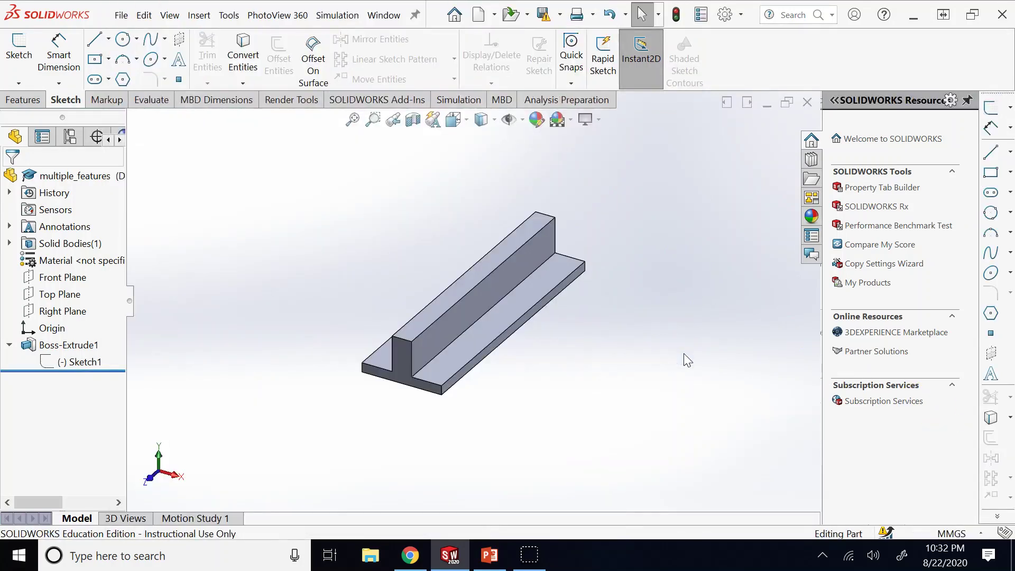
Switch to PowerPoint and review the slides backwards from Document Detailing to the title slide.
click(497, 555)
click(42, 285)
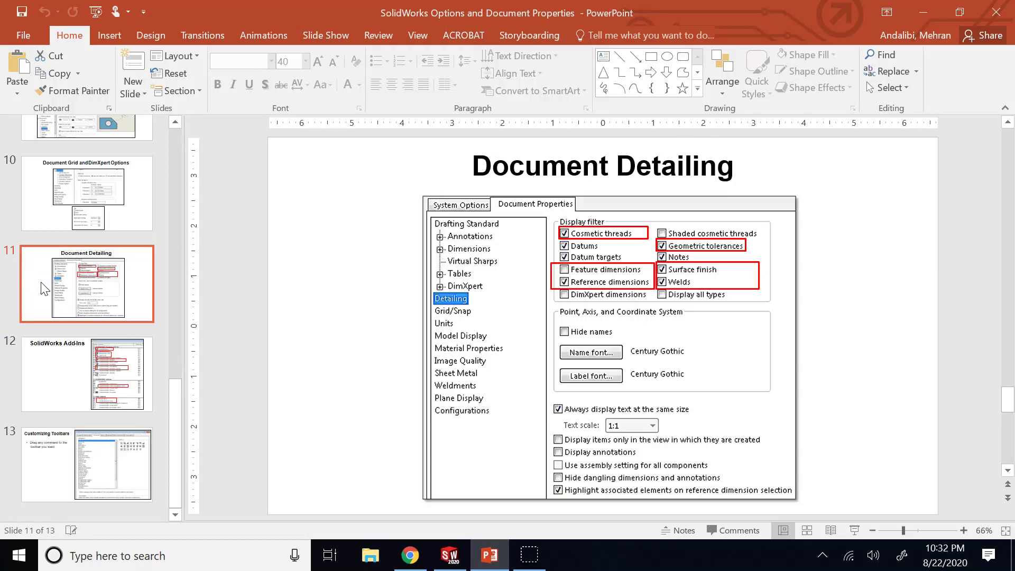
key(Up)
key(Up)
key(Down)
key(Up)
key(Up)
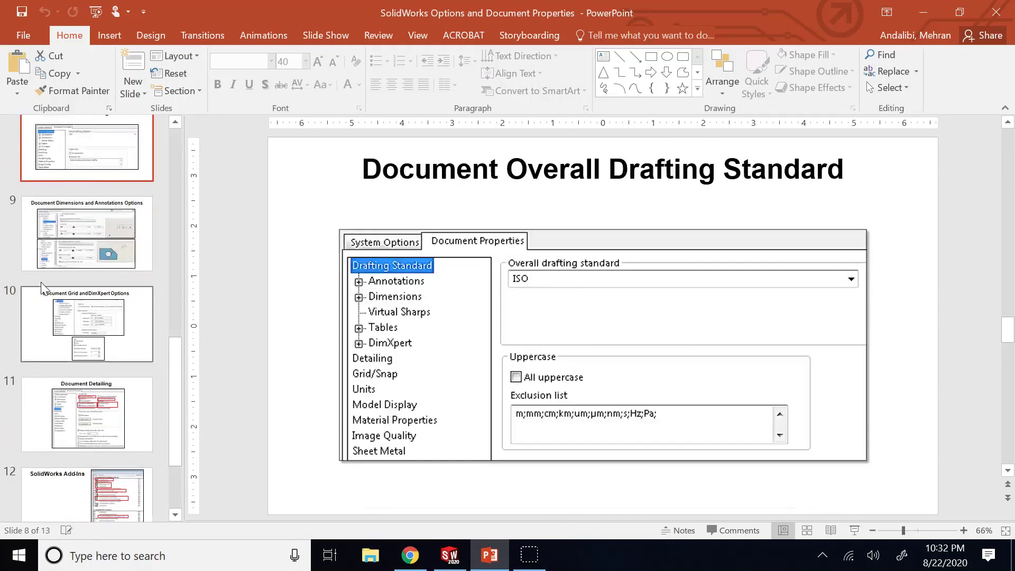
key(Up)
key(Up)
key(Up)
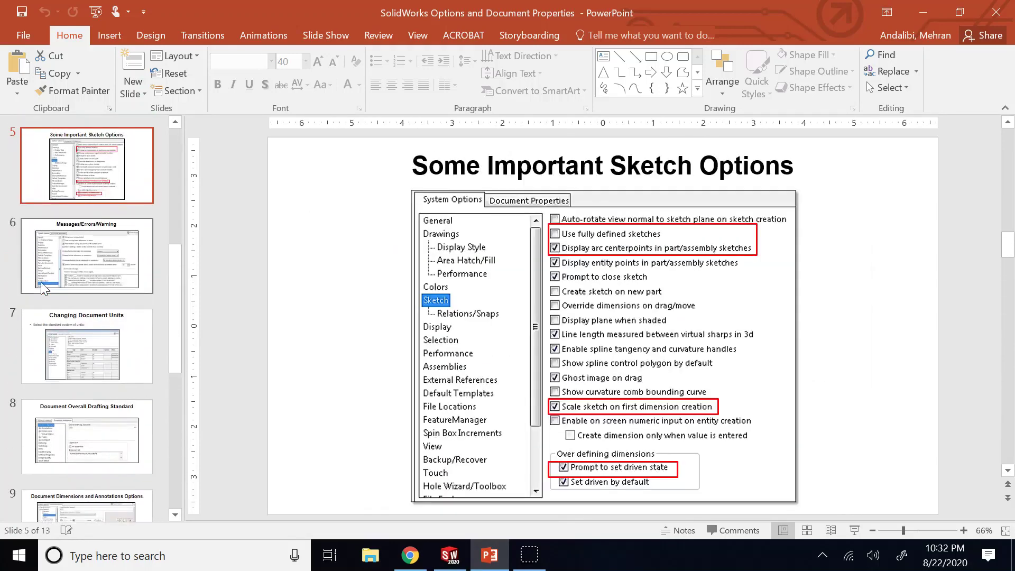
key(Up)
key(Up)
key(Up)
key(Up)
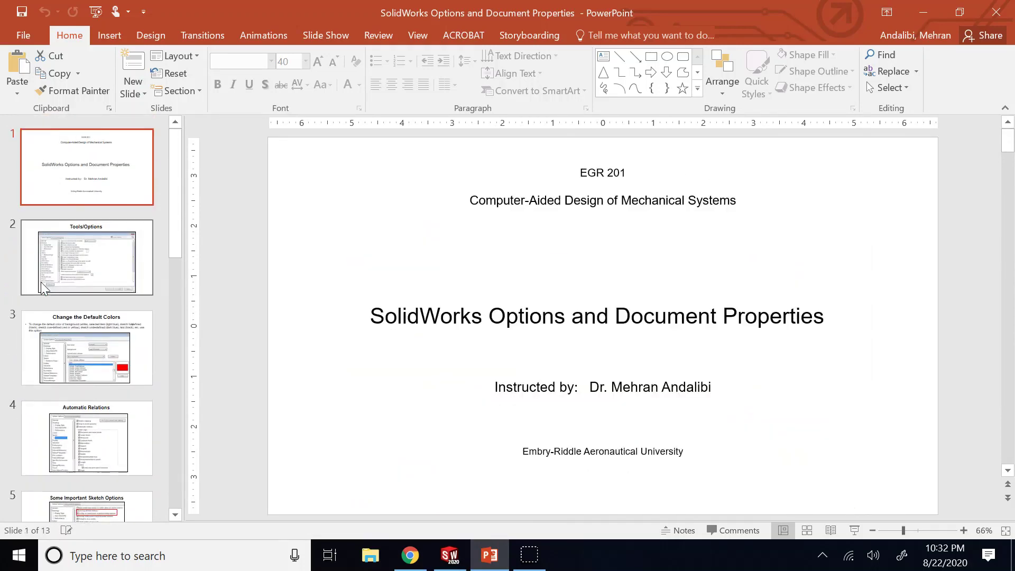